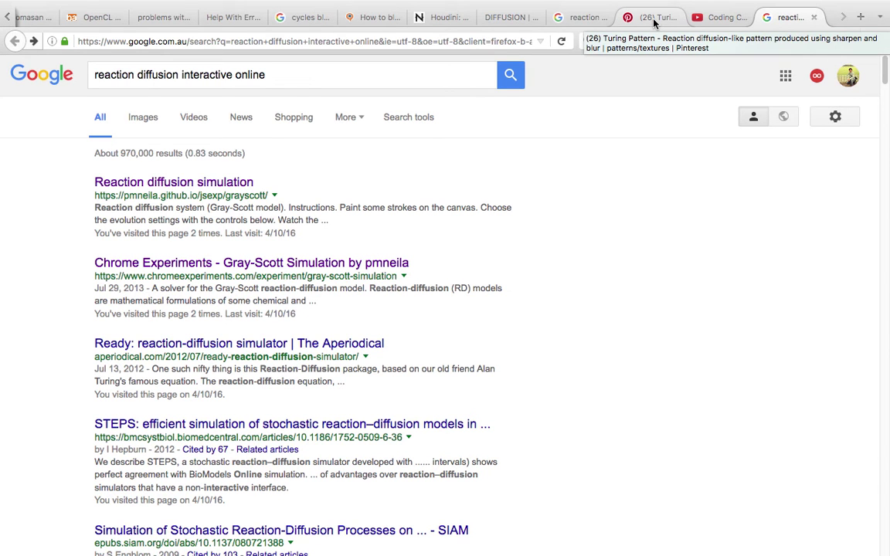
Examine the images and description on the DIFFUSION project page.
click(513, 18)
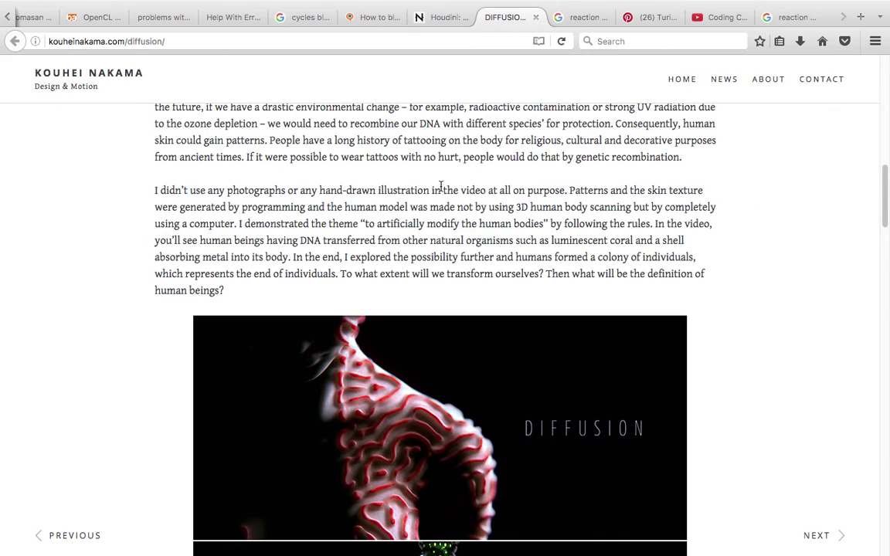
scroll(326, 214, down, 2)
scroll(292, 250, down, 2)
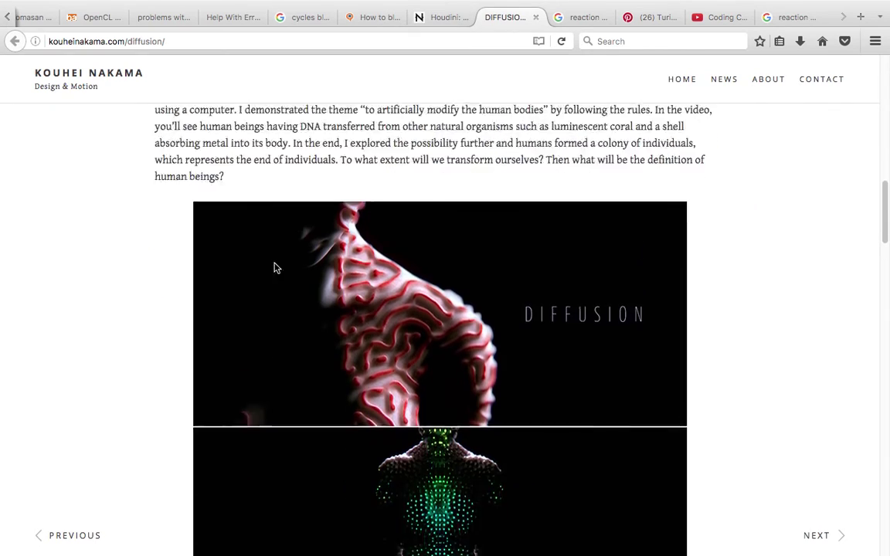
scroll(276, 270, up, 6)
Browse the Google Images results for reaction diffusion to examine examples of the patterns.
click(581, 17)
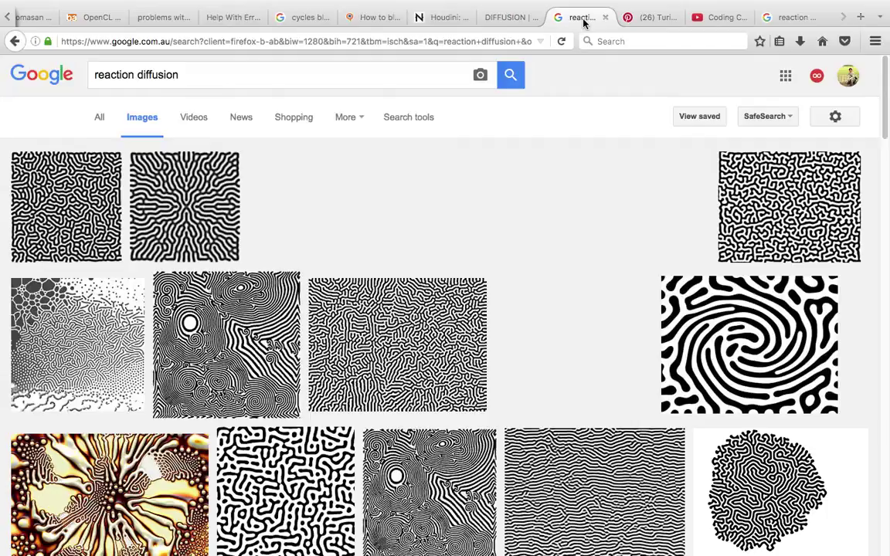
scroll(344, 266, down, 2)
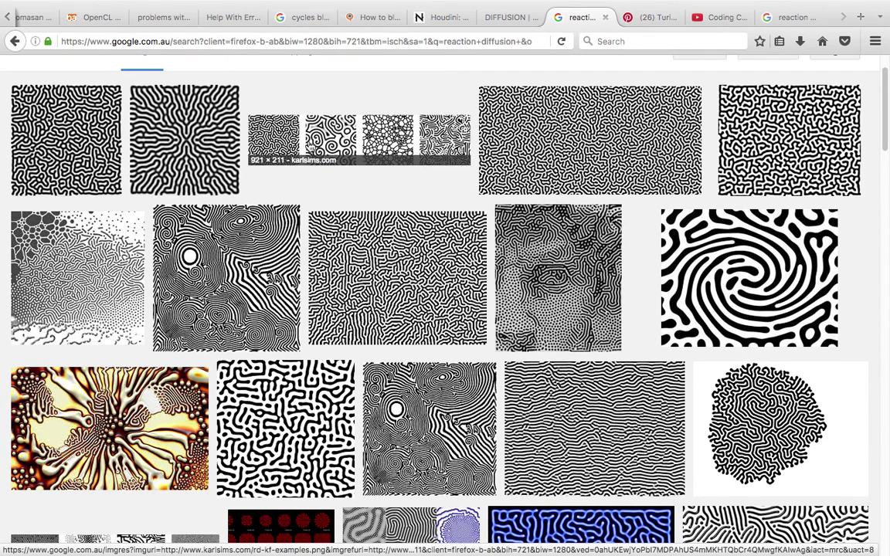
scroll(449, 224, down, 2)
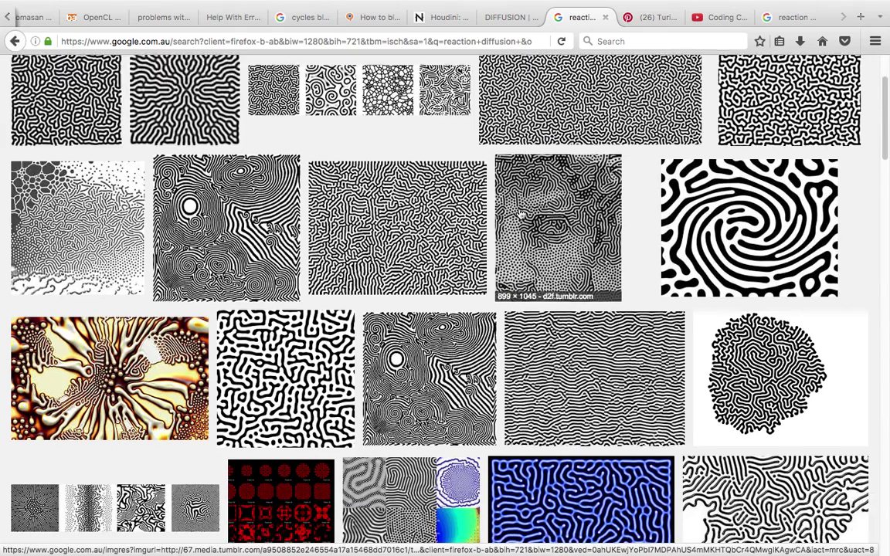
scroll(437, 242, down, 1)
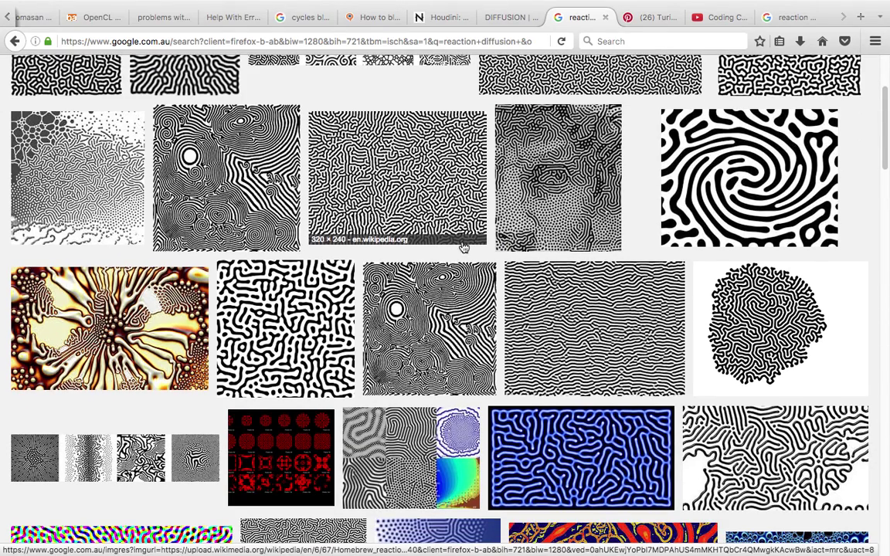
scroll(463, 247, down, 2)
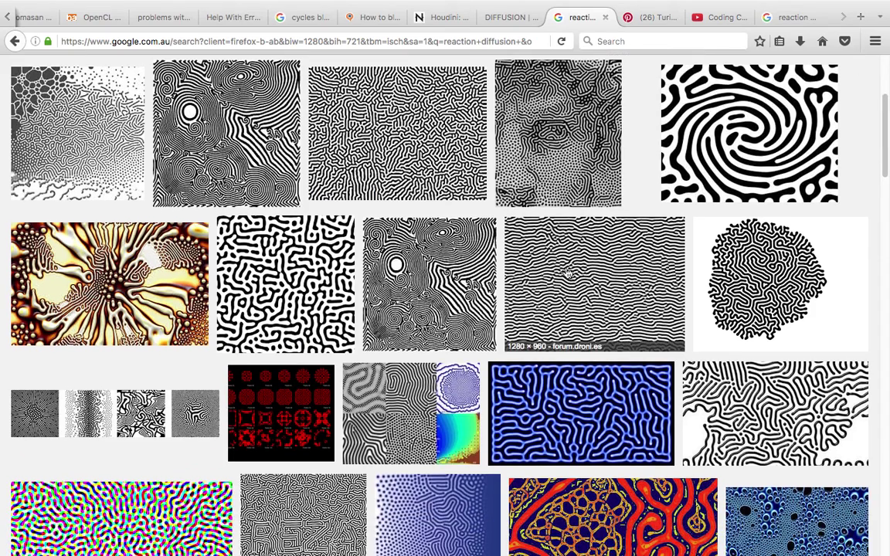
scroll(568, 274, down, 2)
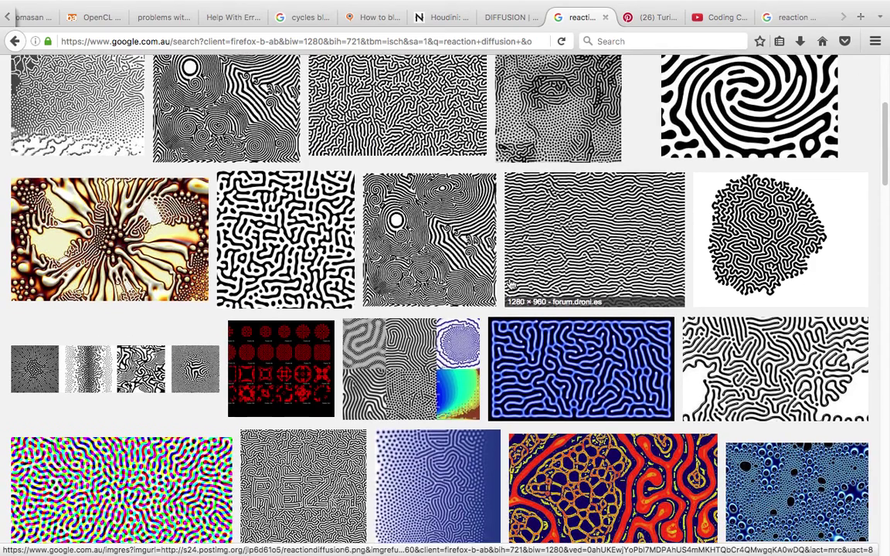
scroll(510, 285, down, 10)
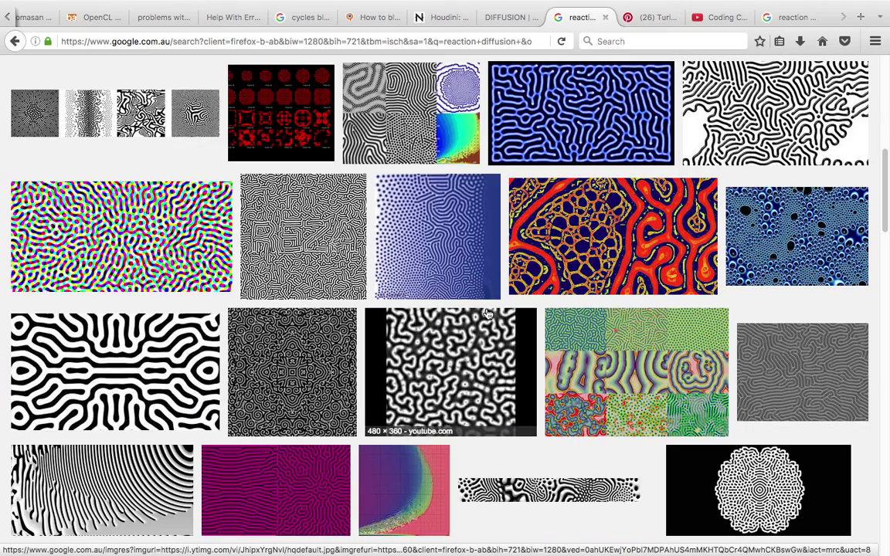
scroll(525, 321, down, 5)
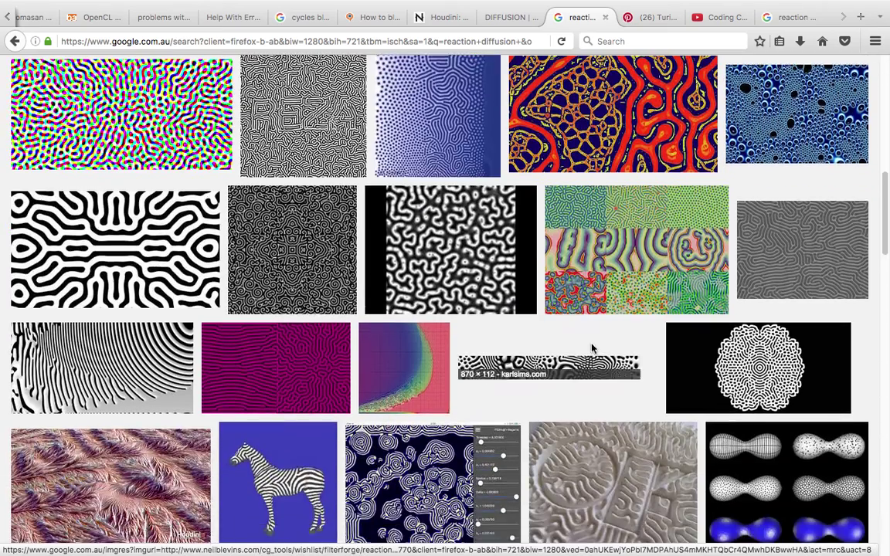
scroll(299, 273, down, 3)
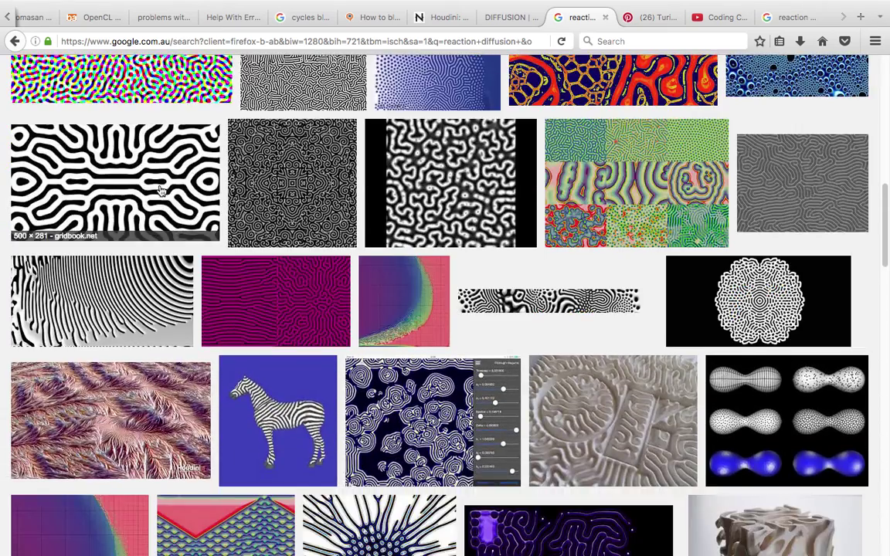
scroll(220, 278, down, 9)
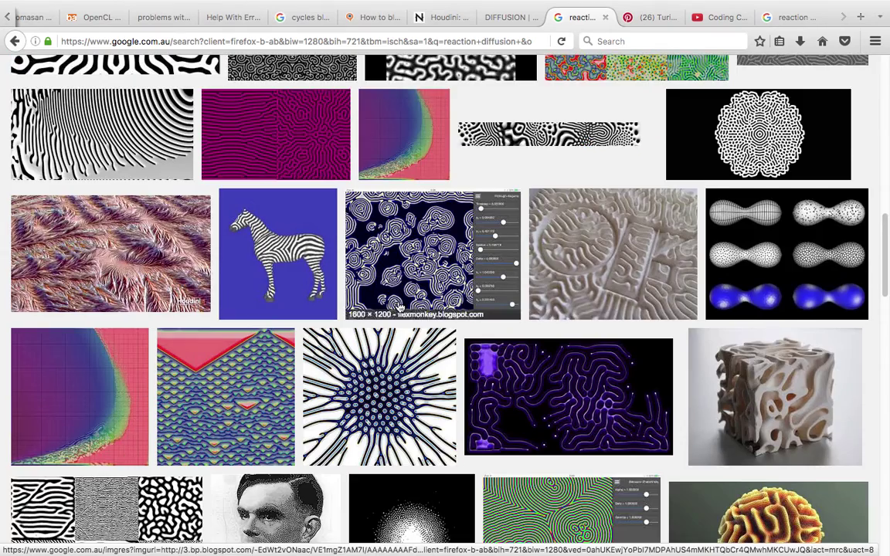
scroll(630, 232, down, 1)
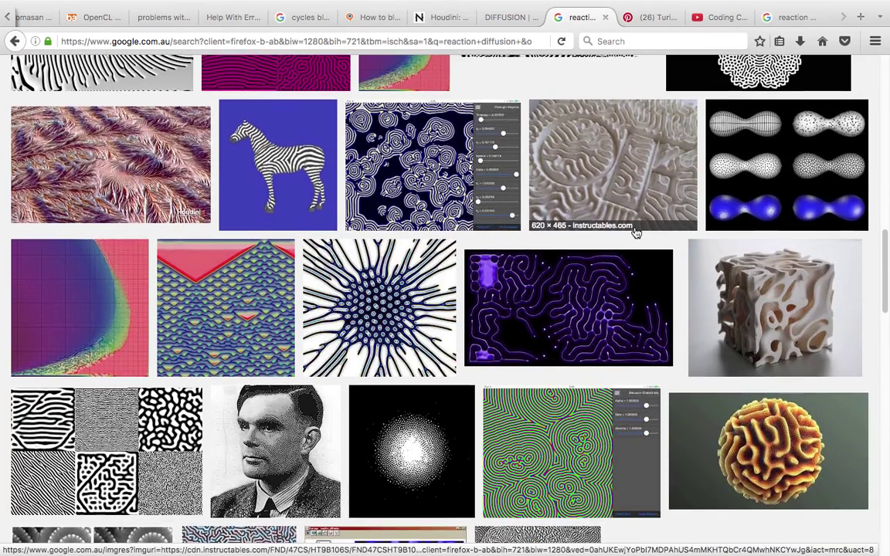
scroll(591, 247, down, 10)
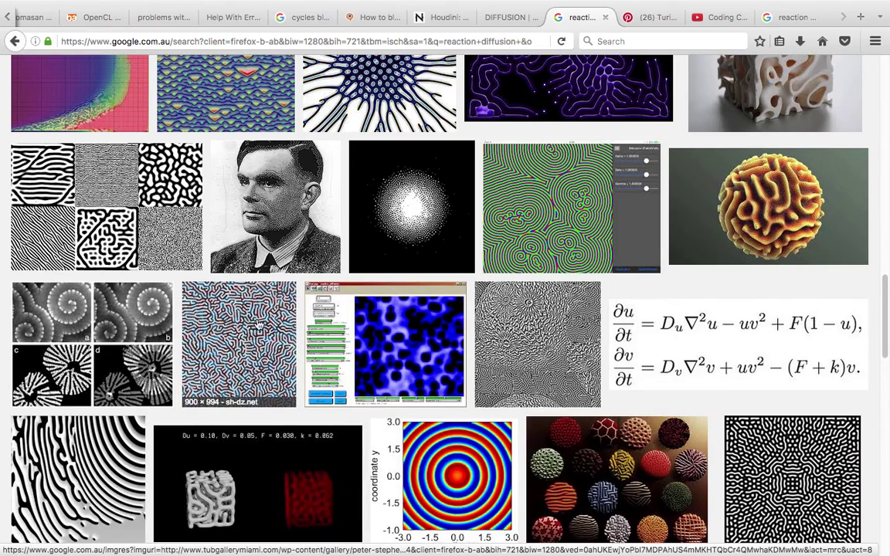
scroll(384, 301, down, 2)
scroll(384, 302, down, 9)
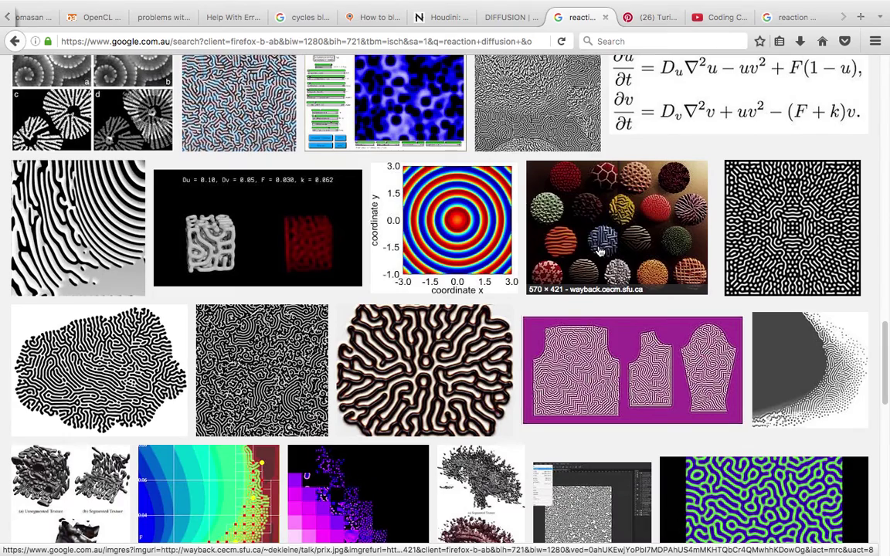
scroll(390, 255, down, 1)
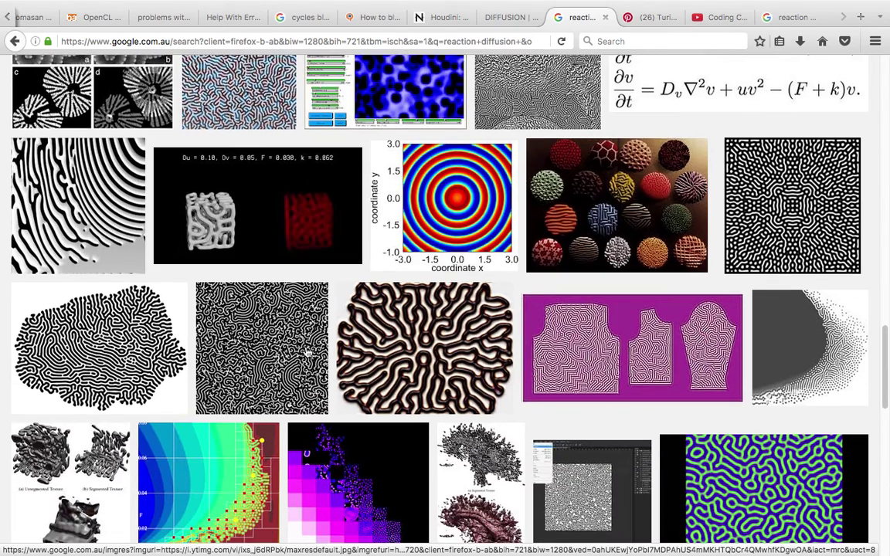
scroll(382, 325, down, 20)
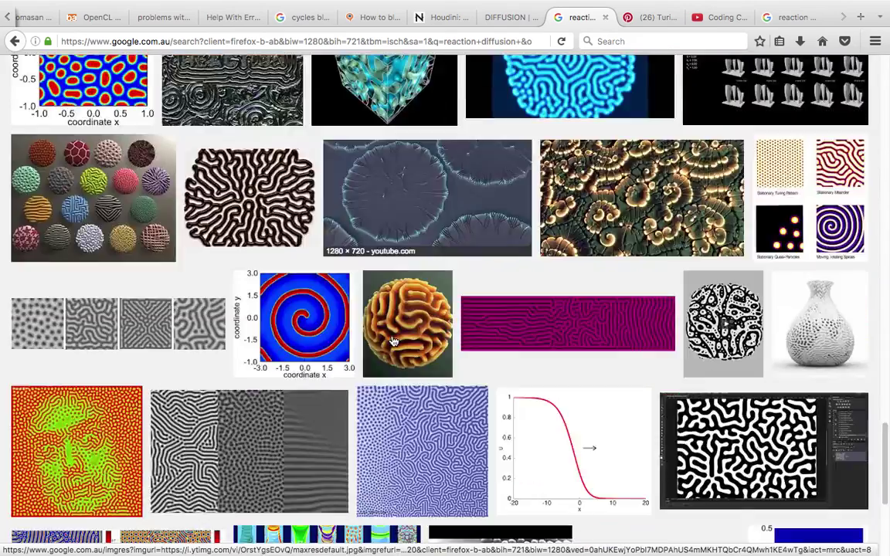
scroll(449, 351, down, 5)
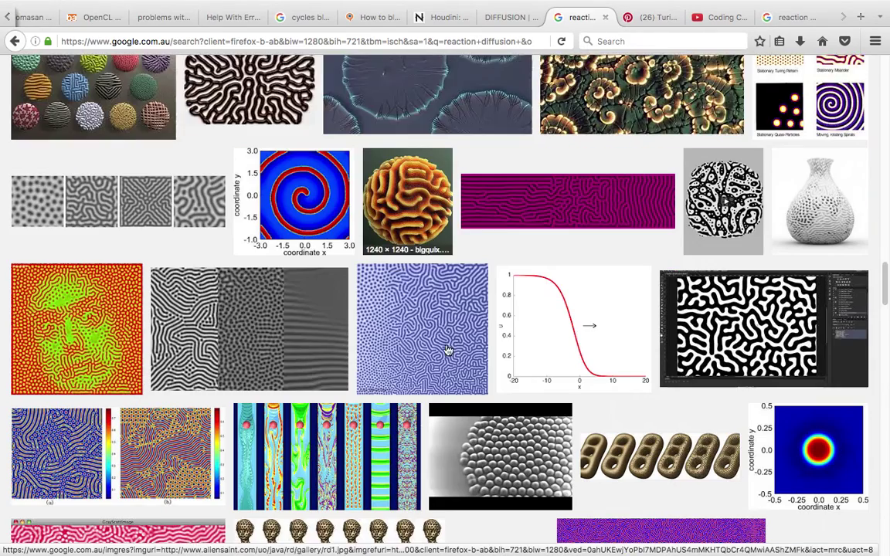
scroll(446, 351, down, 15)
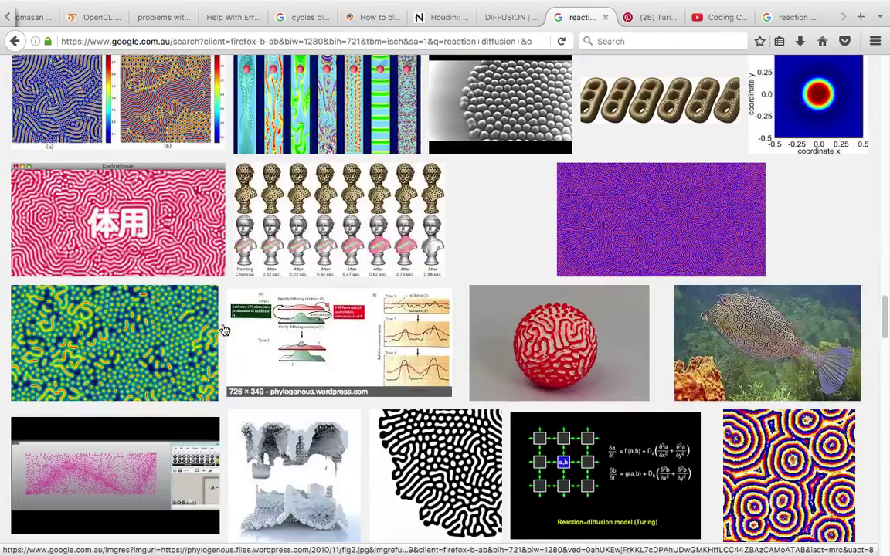
scroll(606, 363, down, 5)
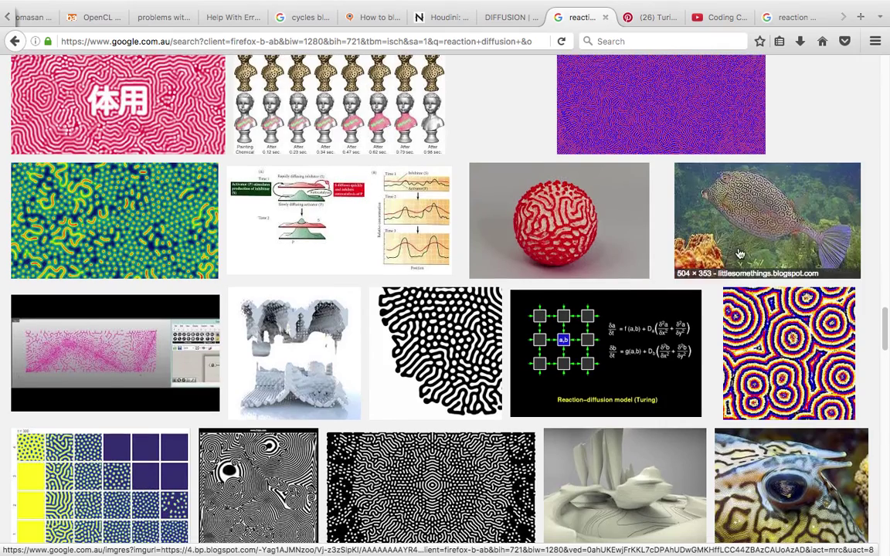
scroll(497, 318, down, 9)
scroll(497, 317, down, 6)
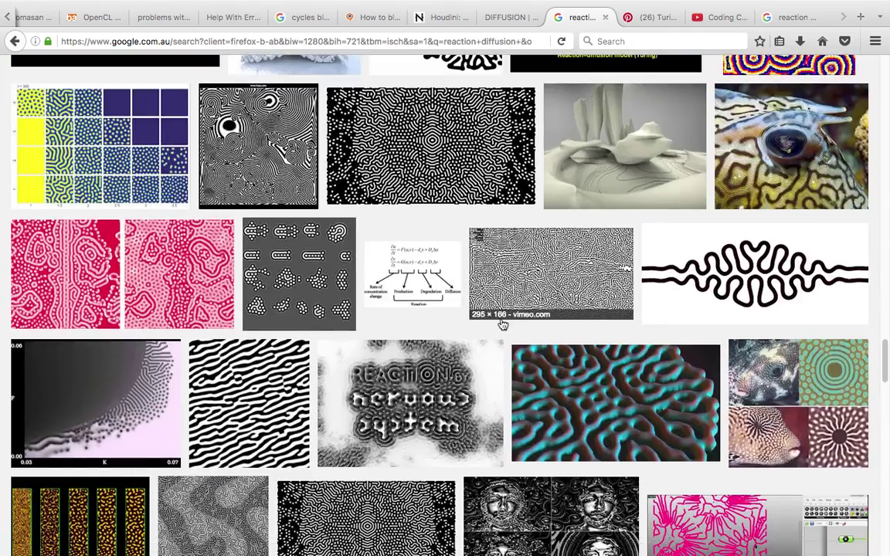
scroll(502, 325, down, 3)
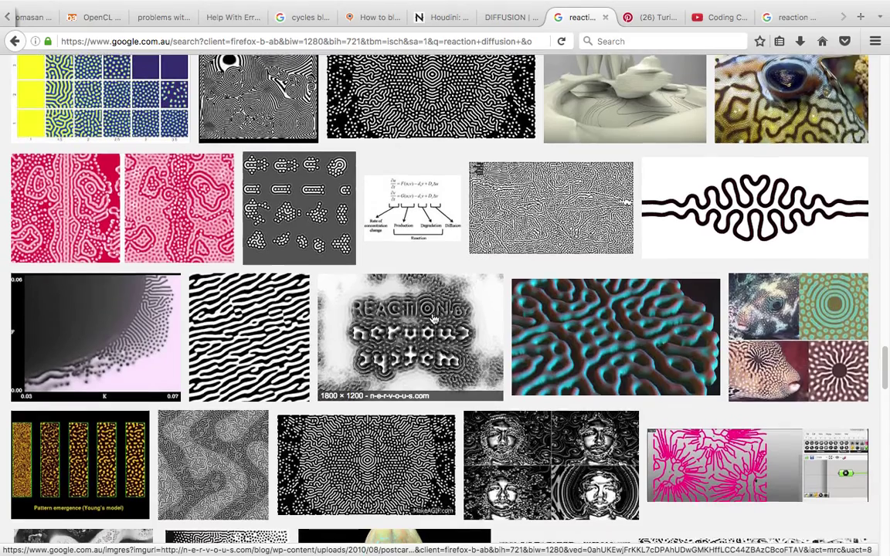
scroll(434, 319, up, 15)
scroll(445, 301, up, 15)
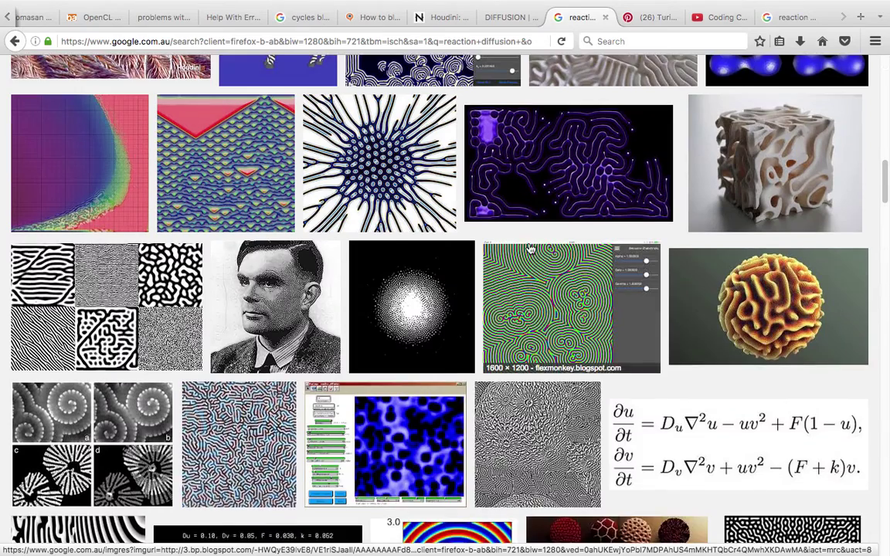
scroll(531, 248, up, 10)
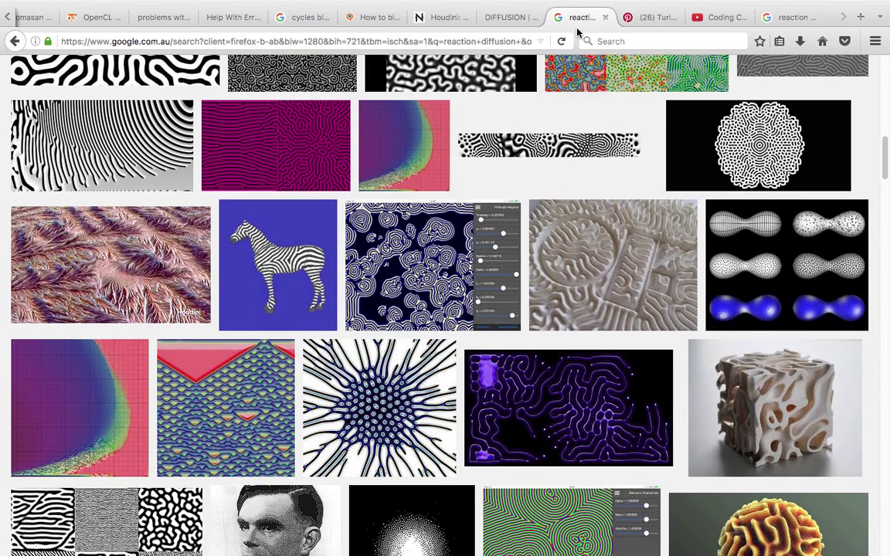
Return to the DIFFUSION project page and view the embedded video at its start.
click(508, 19)
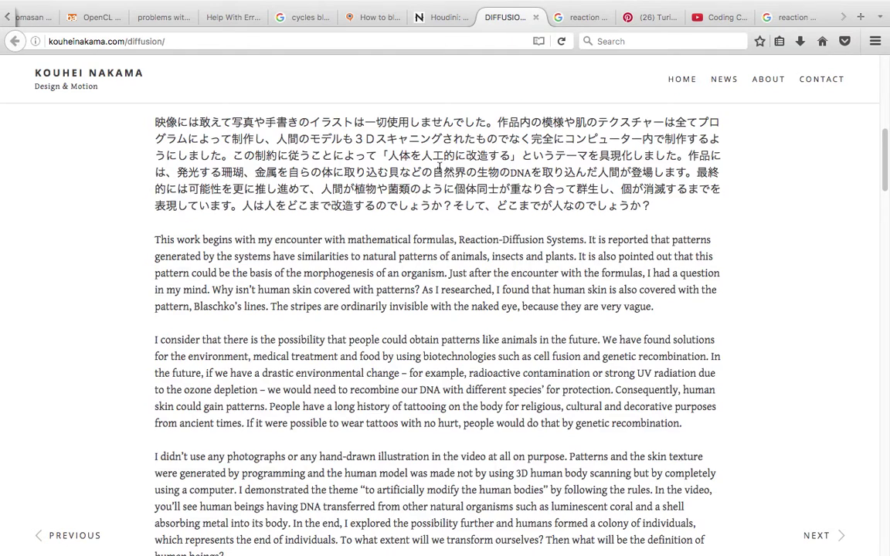
scroll(440, 166, up, 10)
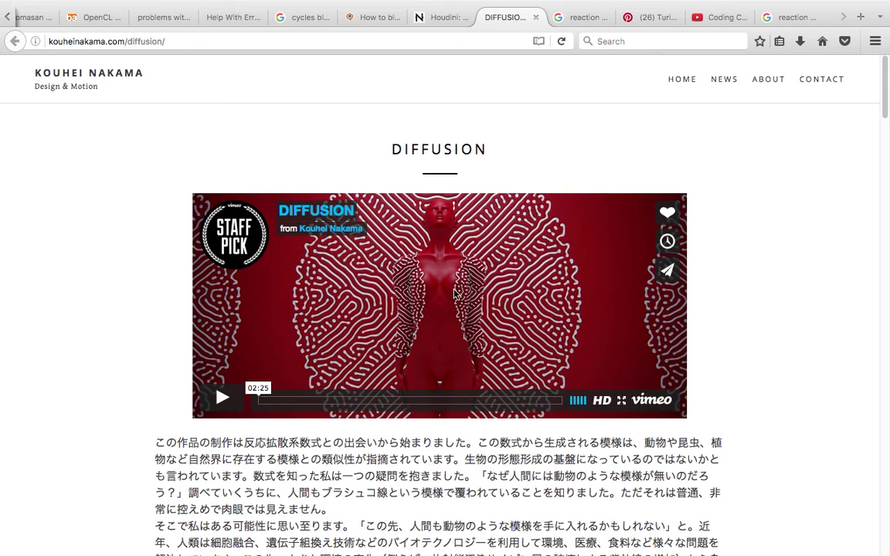
scroll(401, 286, down, 1)
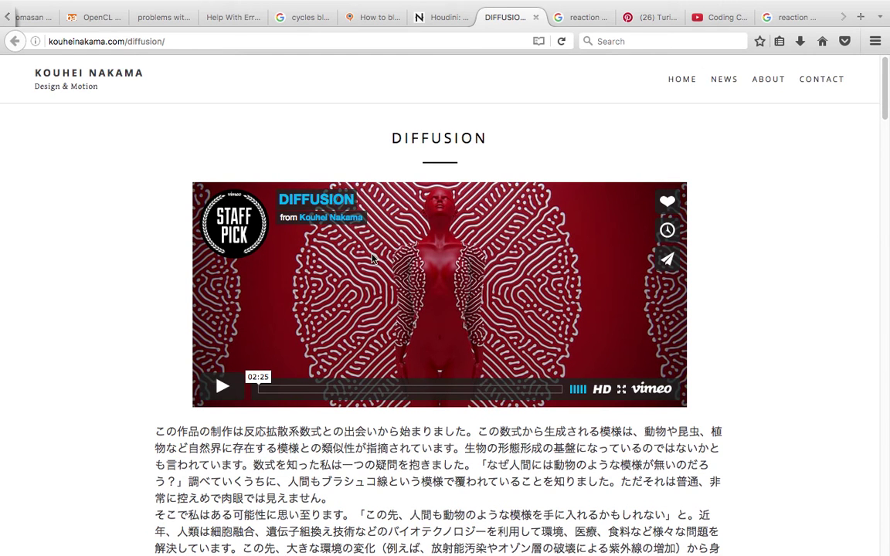
Close the DIFFUSION page and the reaction diffusion image results, and bring up the article Houdini: True 3D Reaction Diffusion.
click(534, 17)
click(535, 18)
click(440, 18)
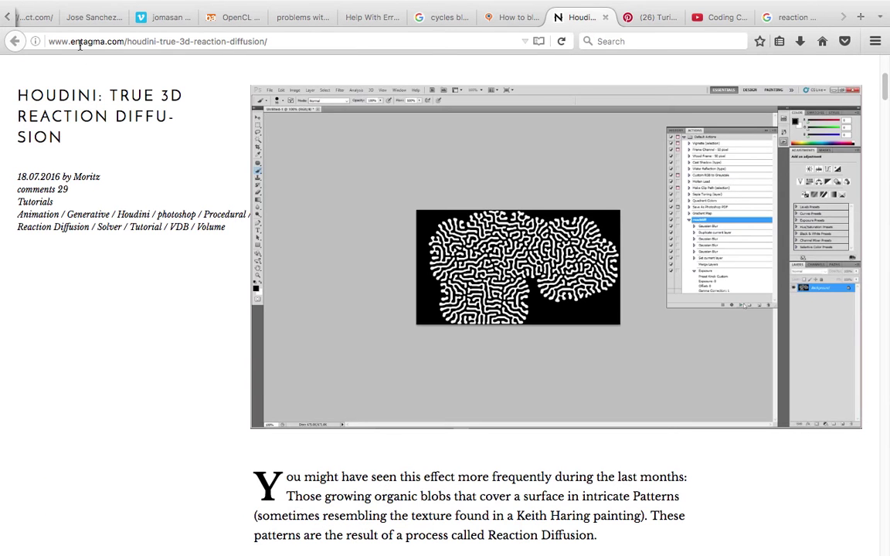
Examine the Photoshop blur and layer blending demonstration in the article's video, jumping to about 02:32, 02:56 and slightly earlier.
scroll(176, 216, down, 1)
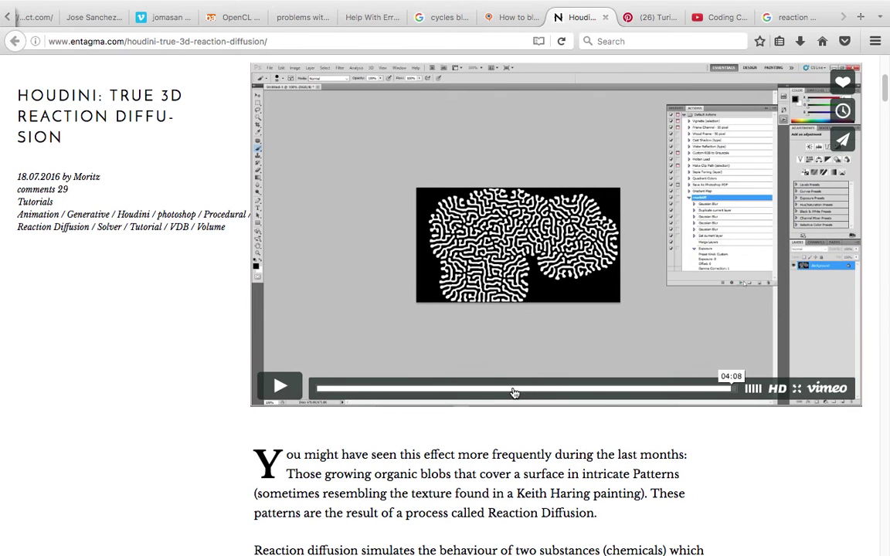
click(571, 387)
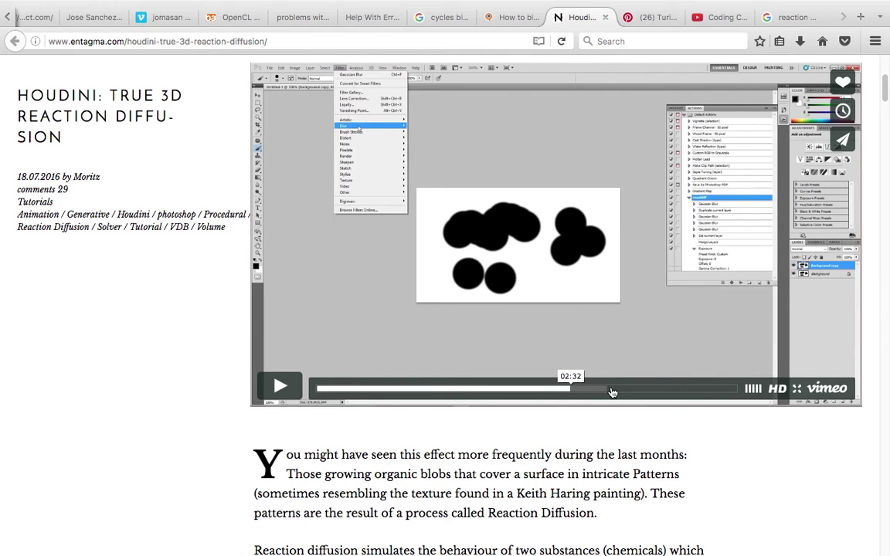
click(610, 388)
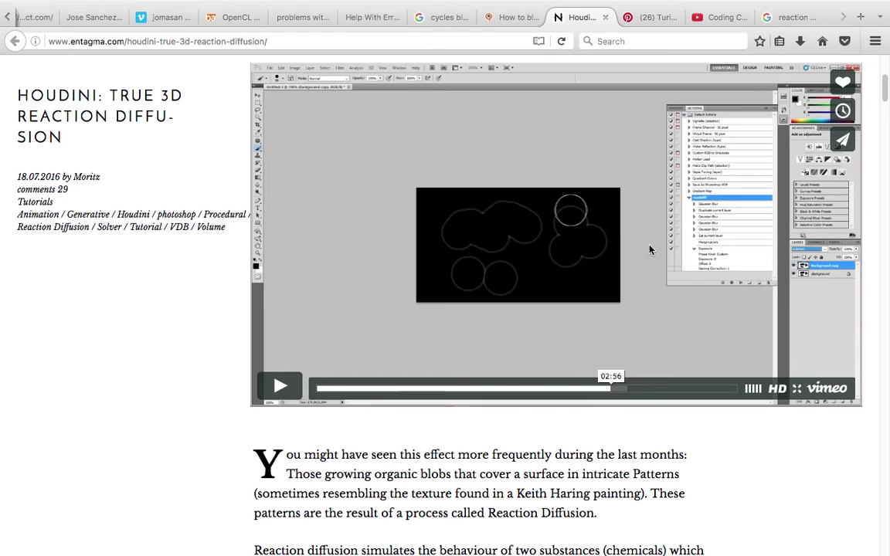
click(595, 388)
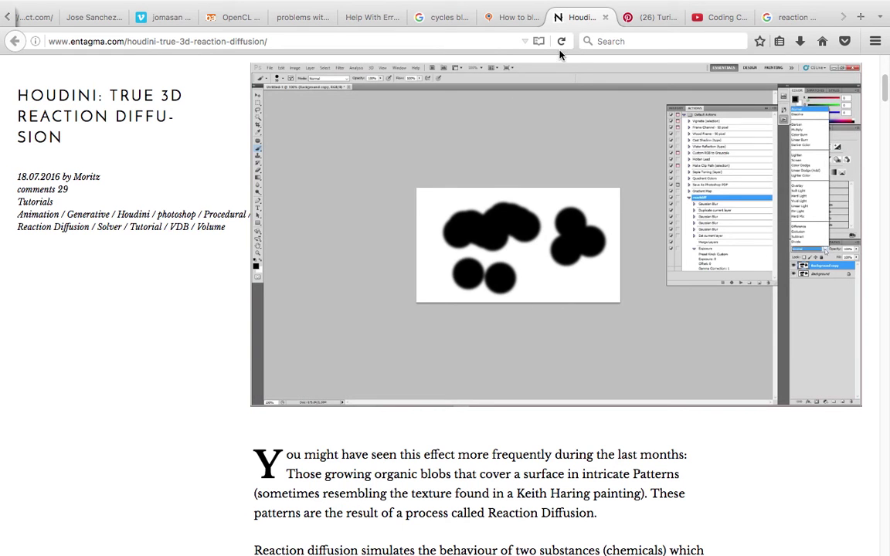
Close the Houdini article and view the YouTube video Coding Challenge #13: Reaction Diffusion Algorithm in p5.js.
click(605, 18)
click(650, 19)
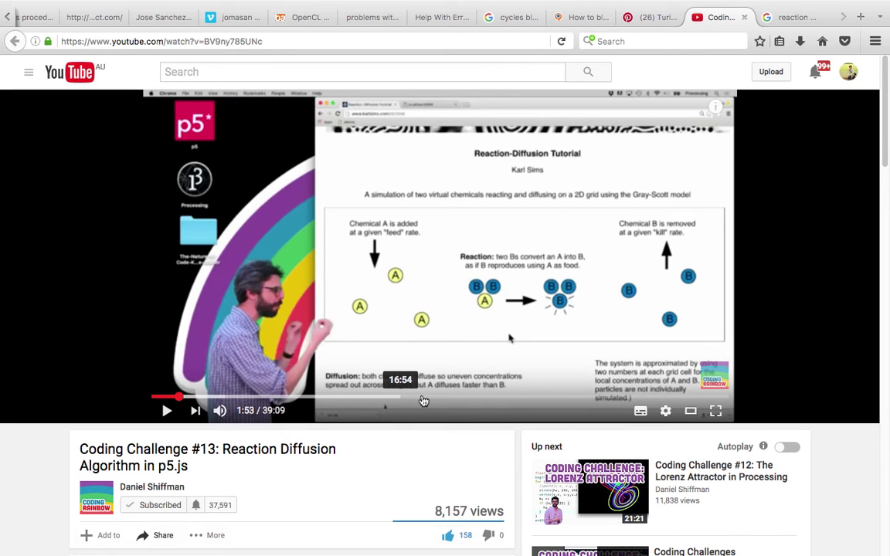
scroll(252, 446, down, 1)
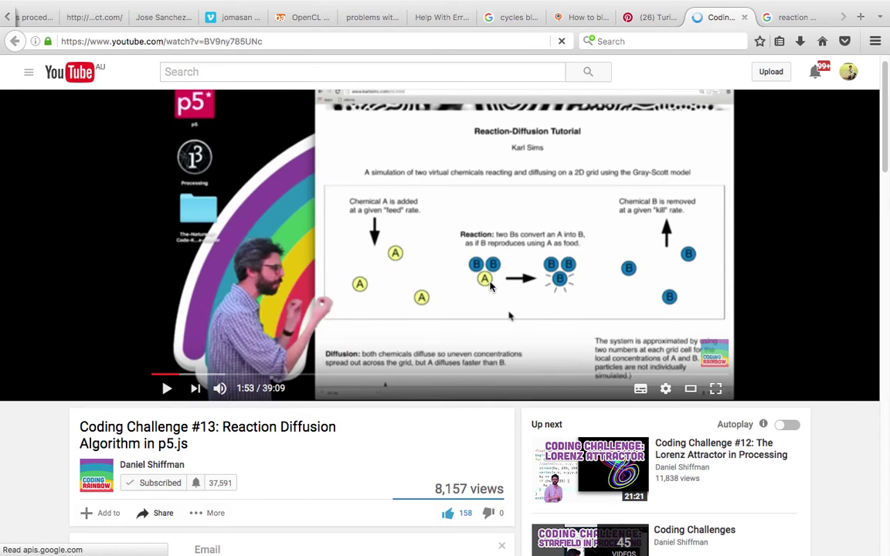
scroll(451, 235, up, 1)
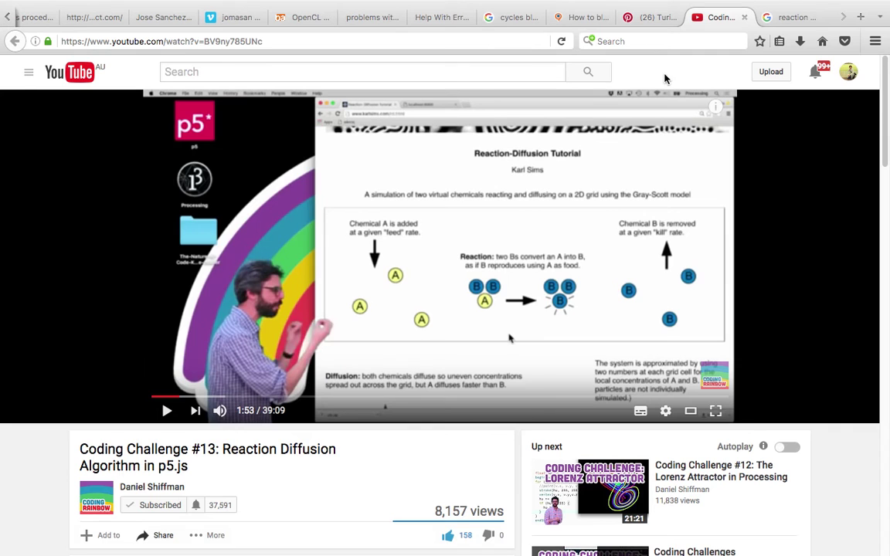
Open the Gray-Scott reaction diffusion demo from the search results and paint scattered spots and strokes until the pattern spreads over the canvas.
click(781, 19)
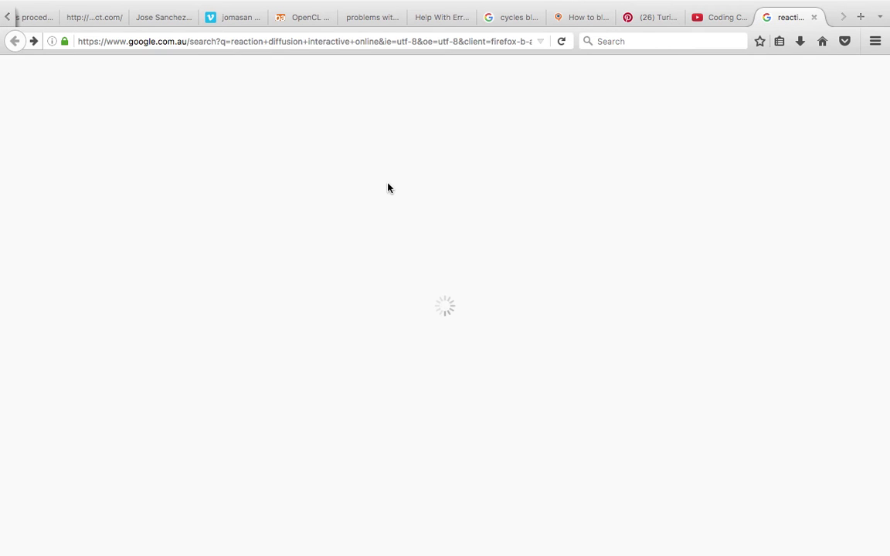
click(201, 188)
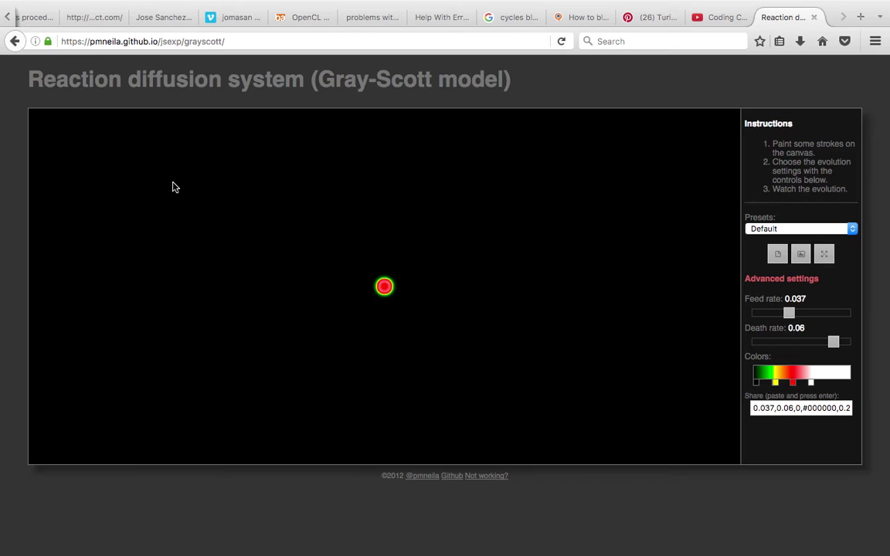
click(170, 207)
mouse_move(166, 210)
mouse_down()
mouse_move(179, 274)
mouse_move(232, 264)
mouse_move(363, 192)
mouse_move(357, 221)
mouse_up()
mouse_move(501, 234)
mouse_down()
mouse_move(507, 247)
mouse_move(532, 208)
mouse_move(514, 197)
mouse_up()
click(473, 266)
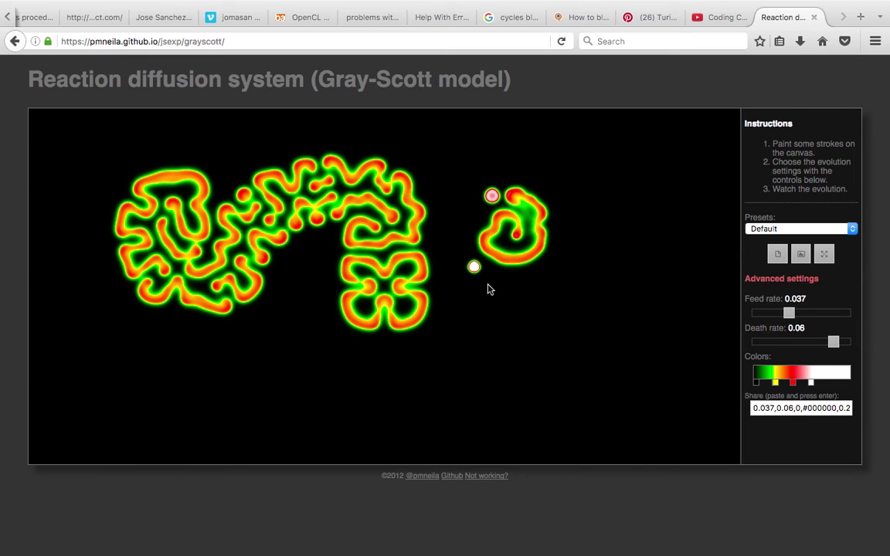
drag(525, 313, 509, 331)
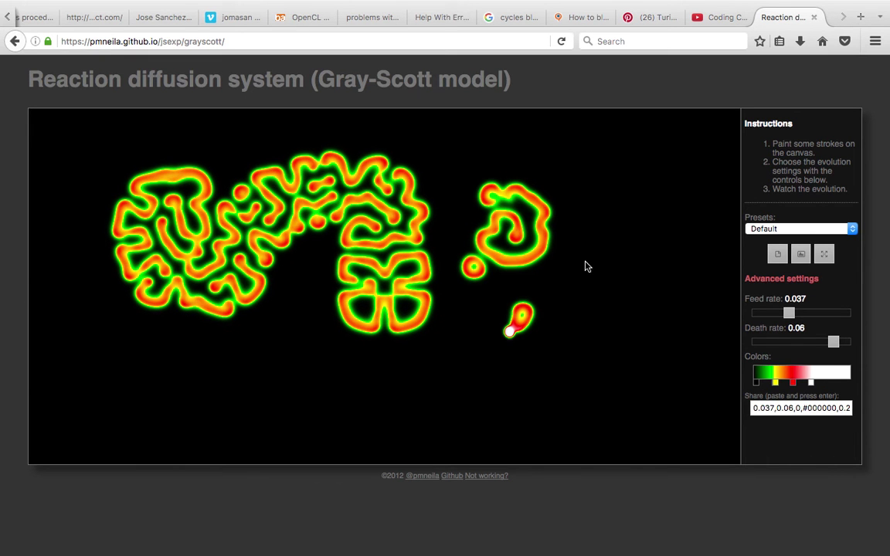
click(319, 364)
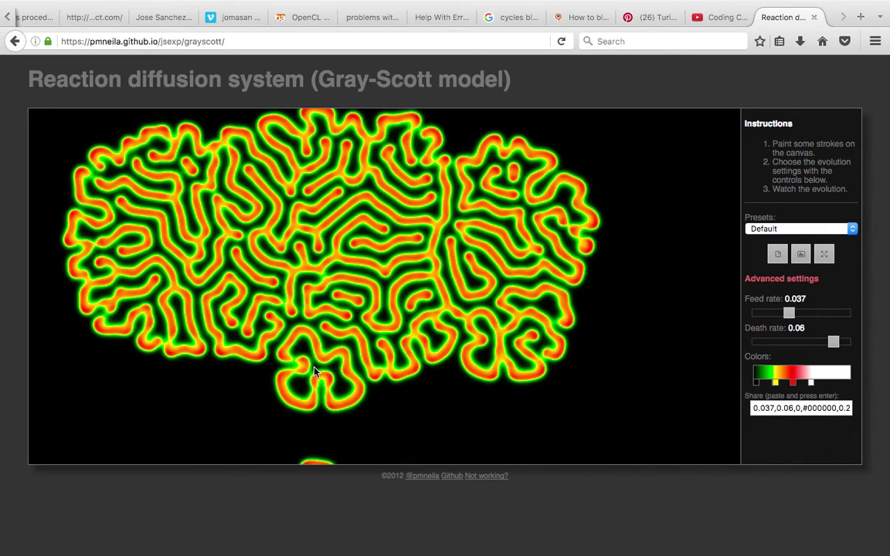
drag(477, 401, 507, 401)
mouse_move(656, 369)
mouse_down()
mouse_move(667, 350)
mouse_move(646, 318)
mouse_move(653, 282)
mouse_up()
mouse_move(683, 234)
mouse_down()
mouse_move(665, 153)
mouse_move(650, 179)
mouse_move(646, 234)
mouse_move(680, 408)
mouse_move(655, 413)
mouse_move(698, 317)
mouse_move(687, 196)
mouse_move(684, 429)
mouse_up()
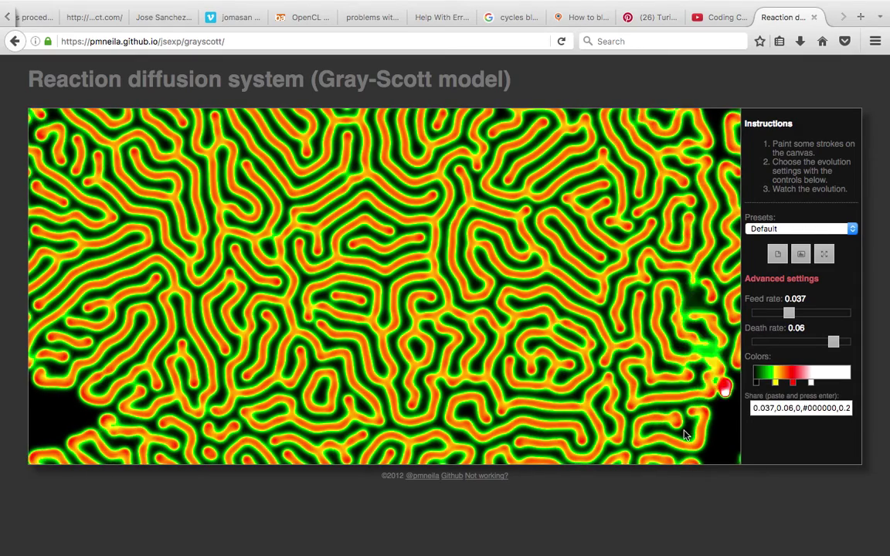
Change the red and yellow color stops of the pattern's gradient to white (FFFFFF).
click(776, 383)
click(793, 383)
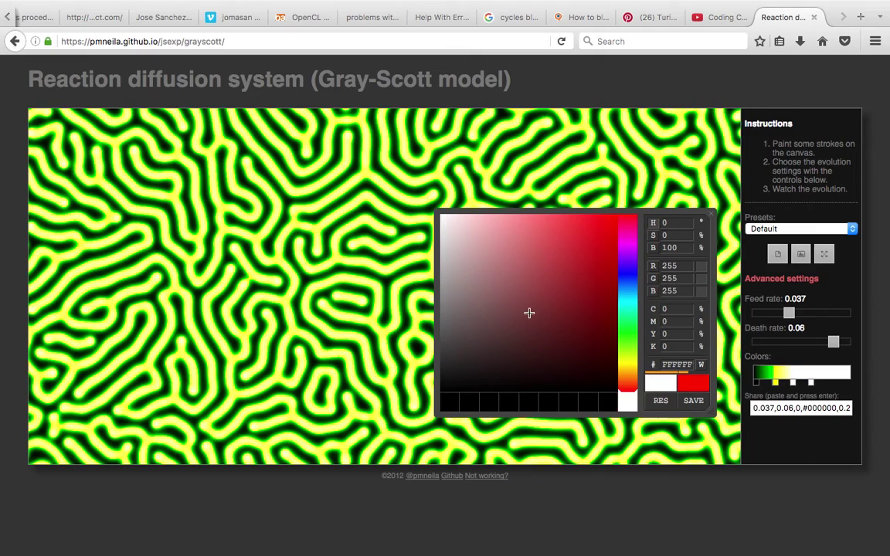
click(775, 383)
drag(584, 343, 430, 226)
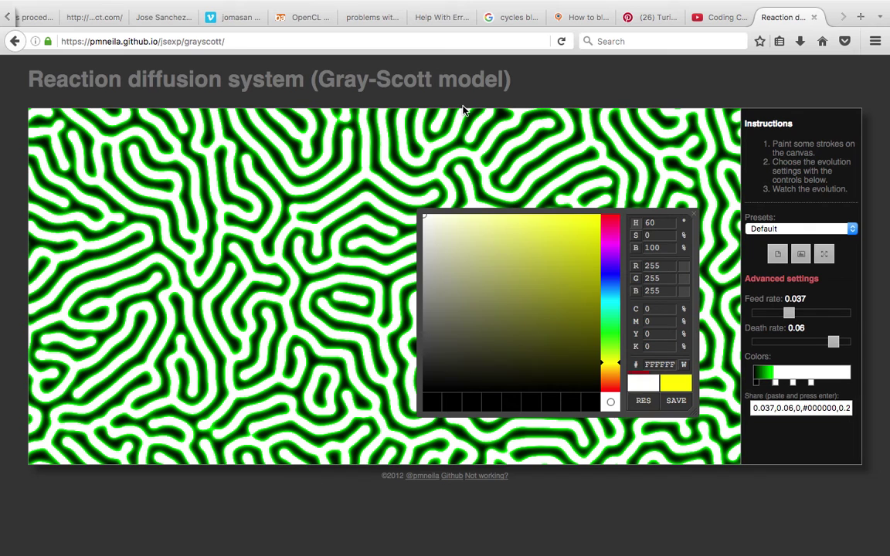
Paint two more strokes and a spot over the left half of the recolored pattern.
mouse_move(339, 219)
mouse_down()
mouse_move(280, 260)
mouse_move(323, 319)
mouse_up()
drag(228, 252, 259, 323)
click(135, 238)
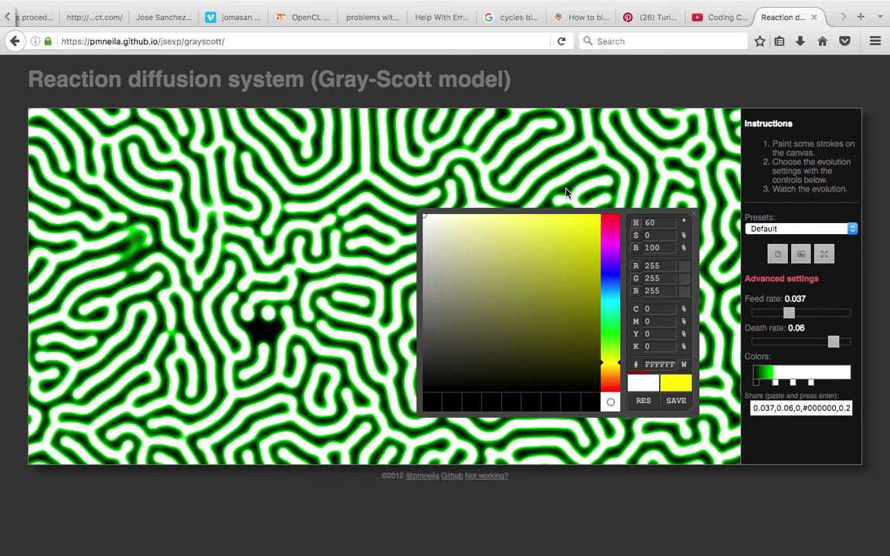
View a snapshot image of the canvas, and close both the snapshot and the Gray-Scott demo page.
click(800, 258)
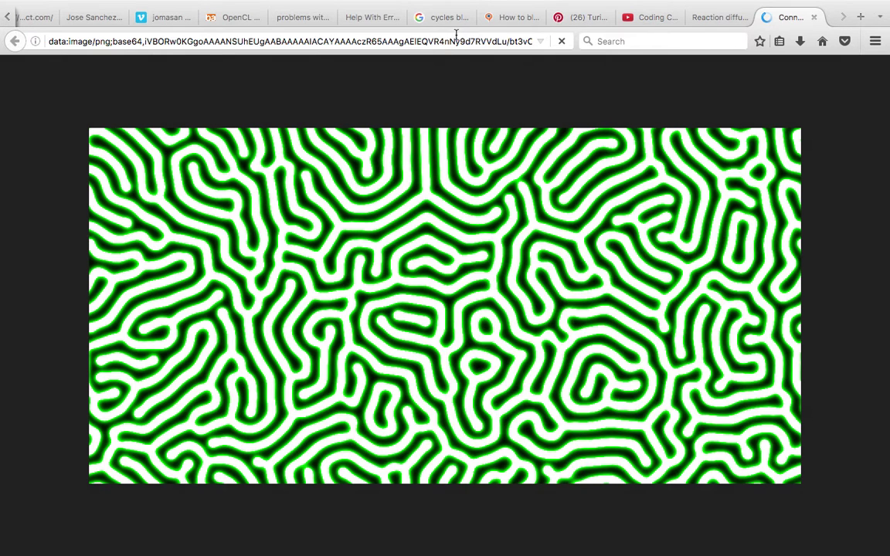
click(813, 17)
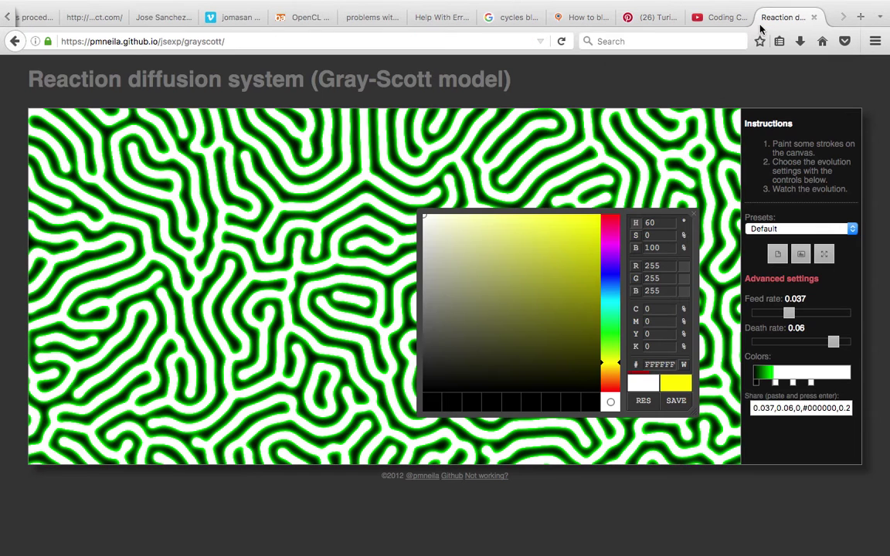
click(816, 17)
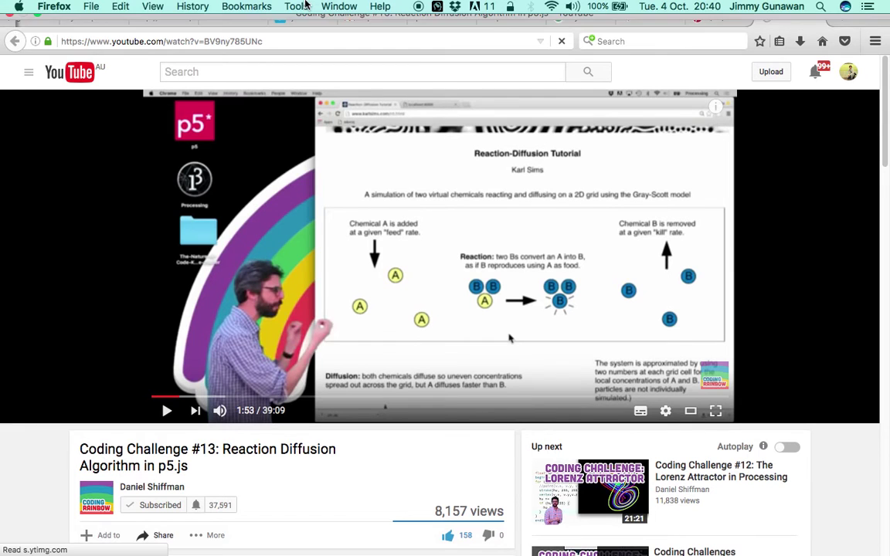
Hide Firefox to switch to Blender, and delete the default cube from the scene.
click(68, 10)
click(225, 163)
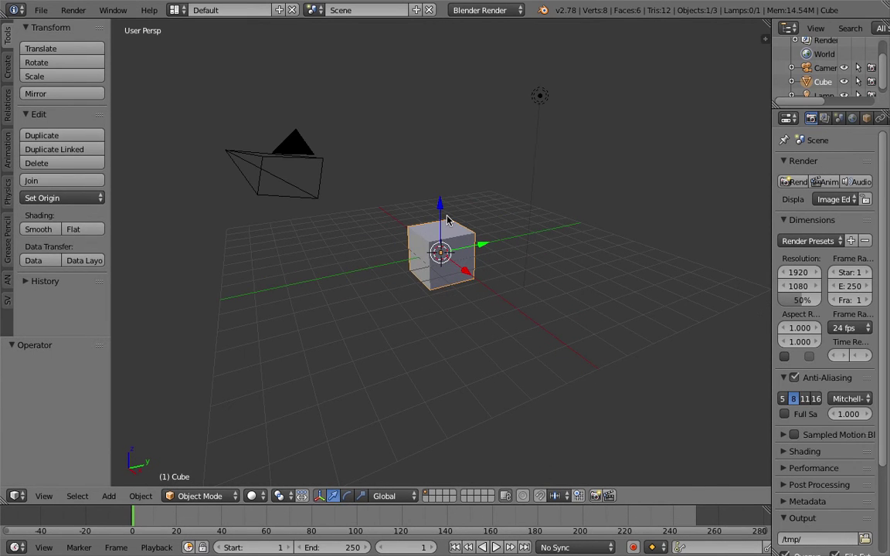
key(Delete)
Switch to the Compositing screen layout and set the render engine to Cycles Render.
click(177, 10)
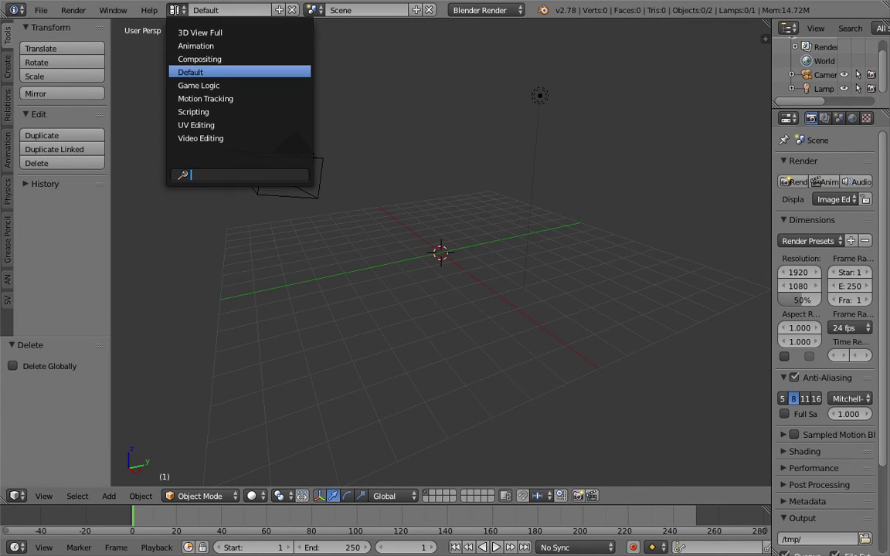
click(199, 58)
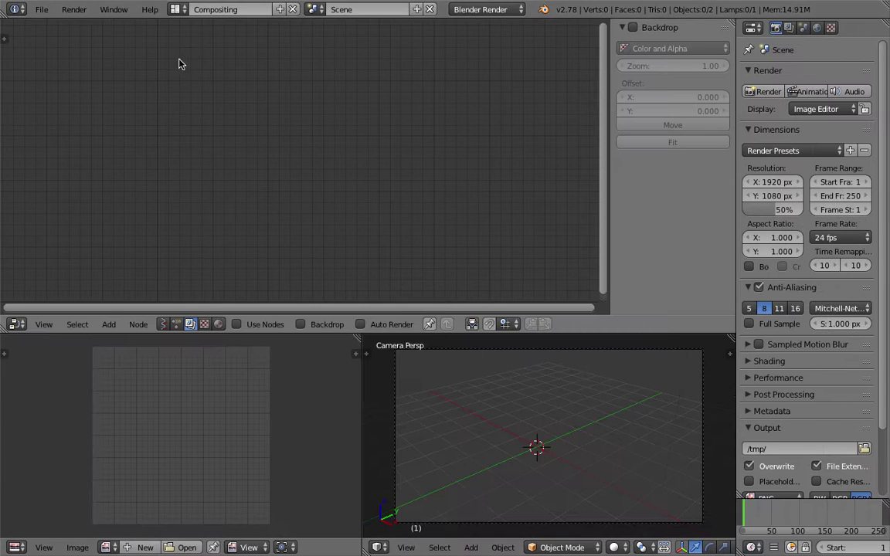
click(470, 9)
click(479, 58)
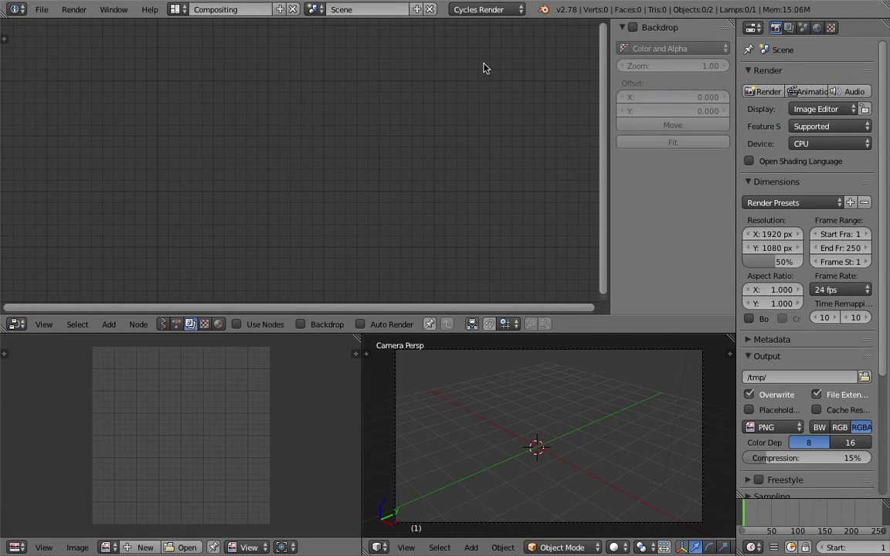
Make the node editor slightly shorter, enable compositing nodes, and space the Render Layers and Composite nodes further apart.
drag(578, 334, 306, 304)
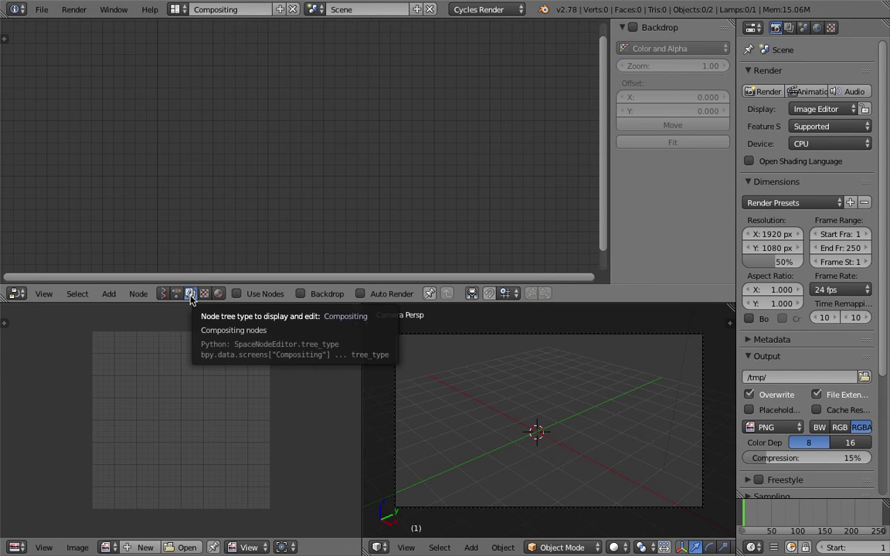
click(246, 295)
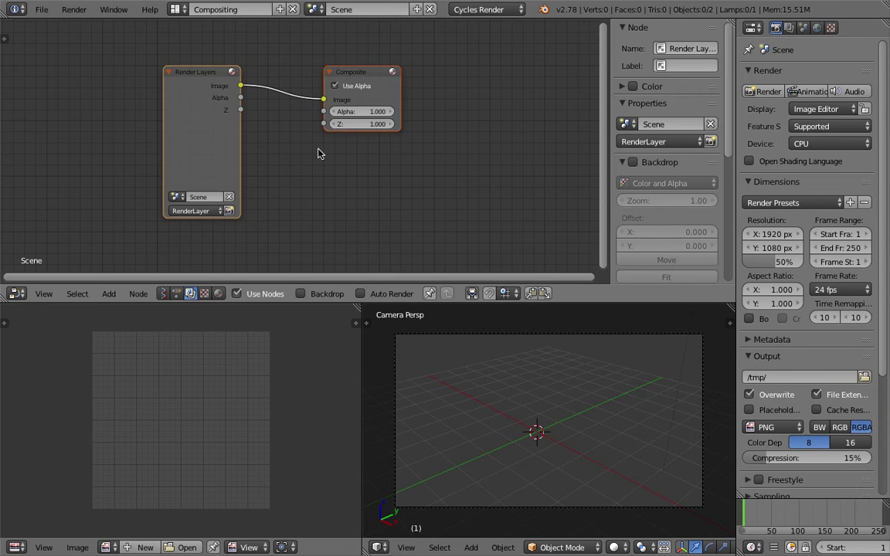
drag(371, 75, 400, 78)
drag(196, 81, 215, 84)
scroll(191, 165, up, 2)
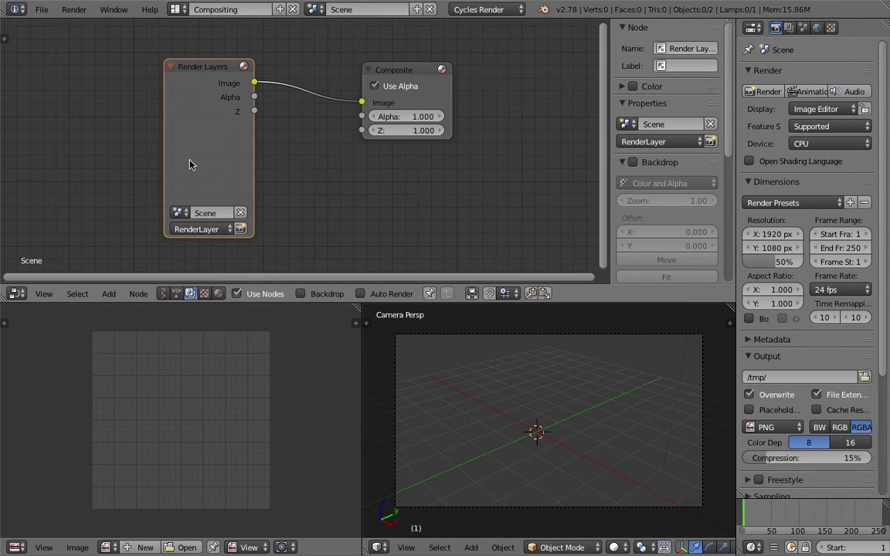
Save the Blender file on the Desktop as reaction_diffusion_basic_001.blend.
click(39, 9)
click(78, 126)
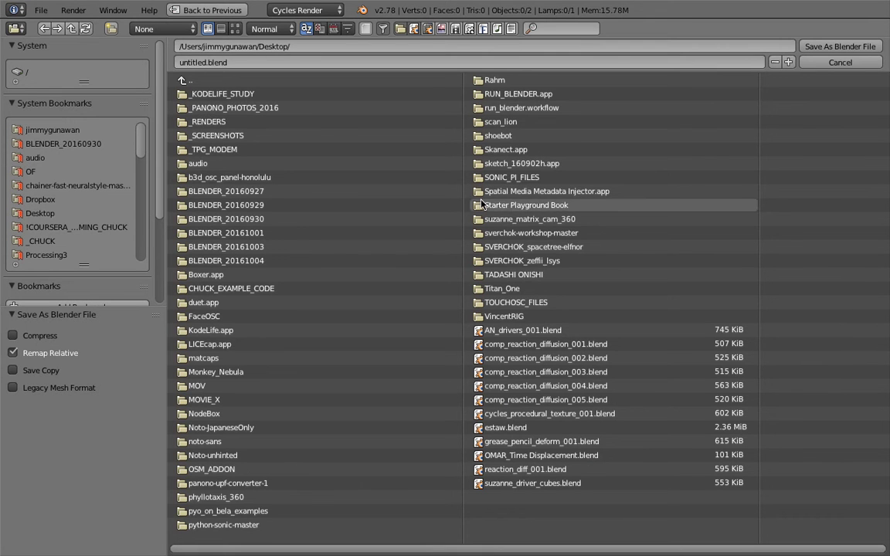
click(209, 63)
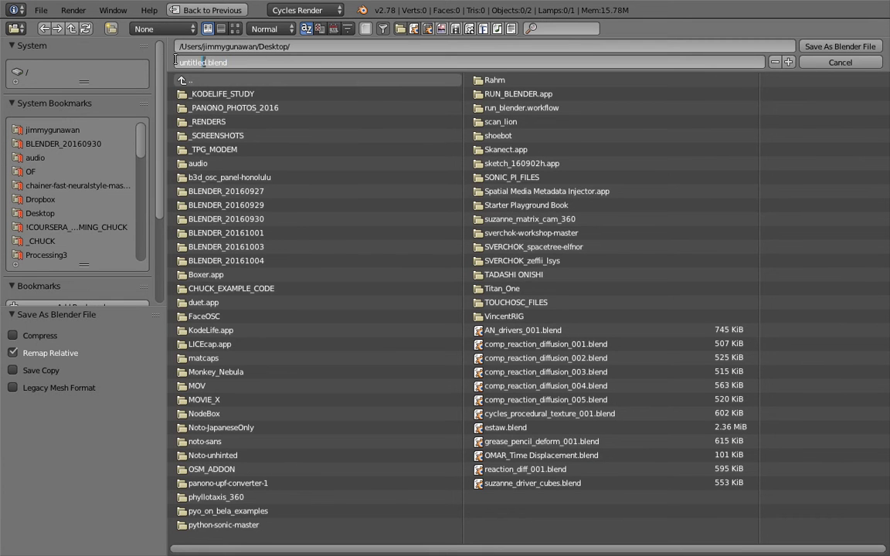
text(reaction_diffusion_basic_001)
key(Return)
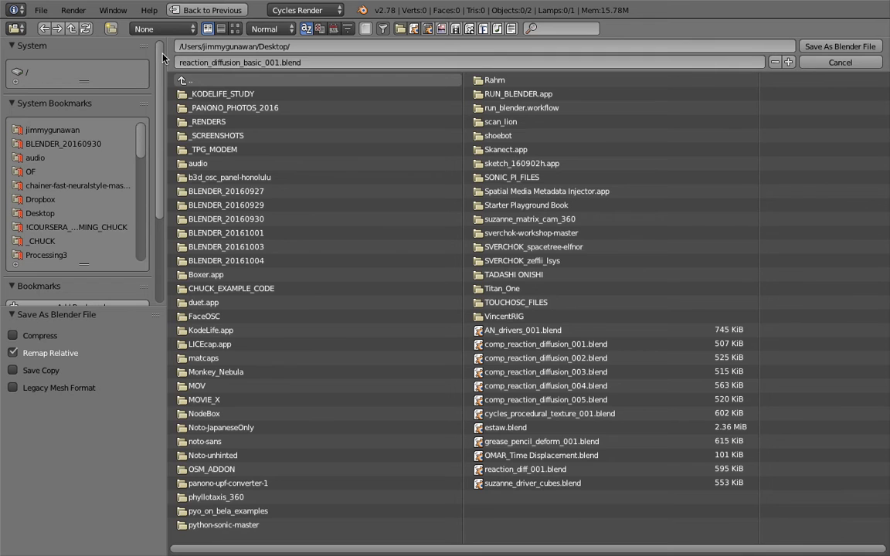
click(807, 45)
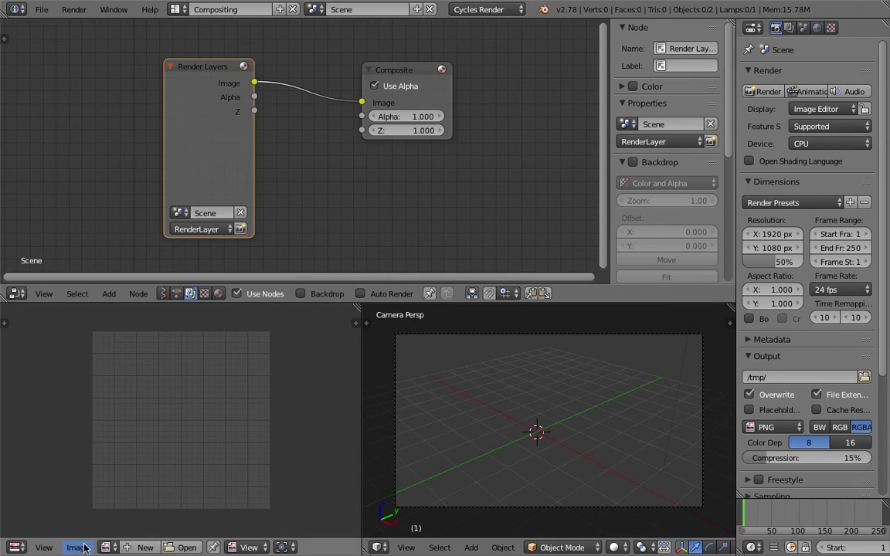
Create a new blank 1080 × 1080 px image filled with white in the UV/Image Editor.
click(17, 548)
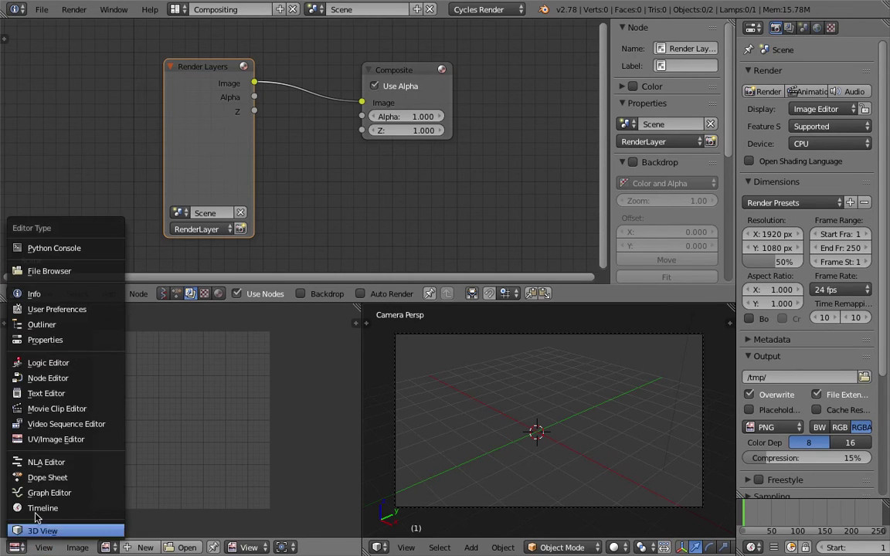
click(61, 402)
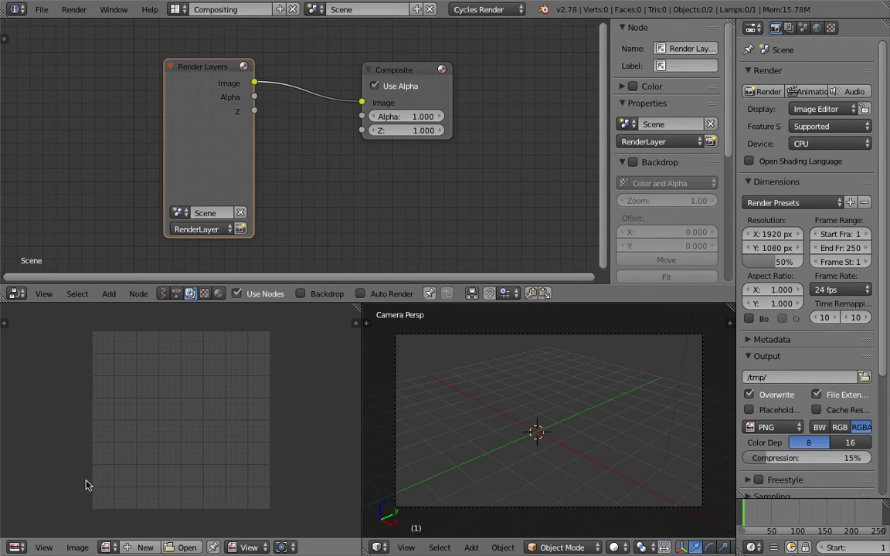
click(133, 548)
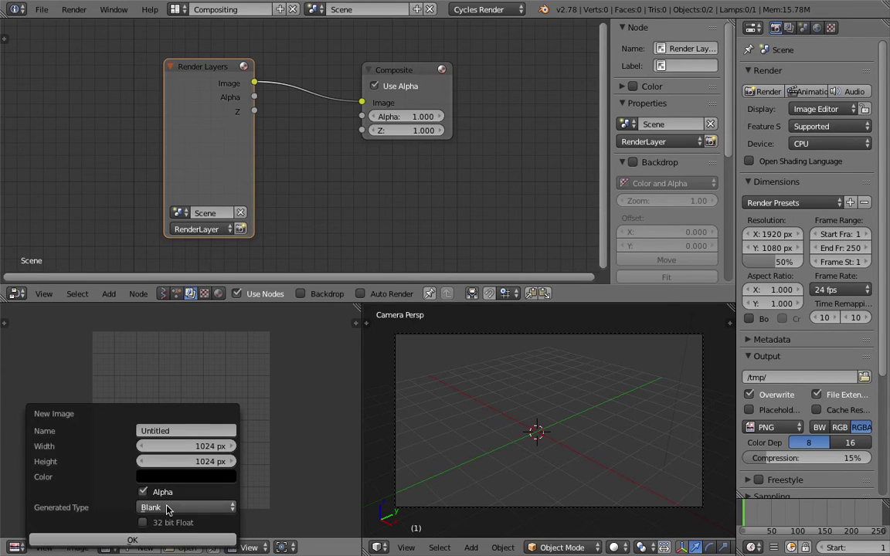
click(199, 446)
text(1080)
key(Tab)
text(1080)
key(Tab)
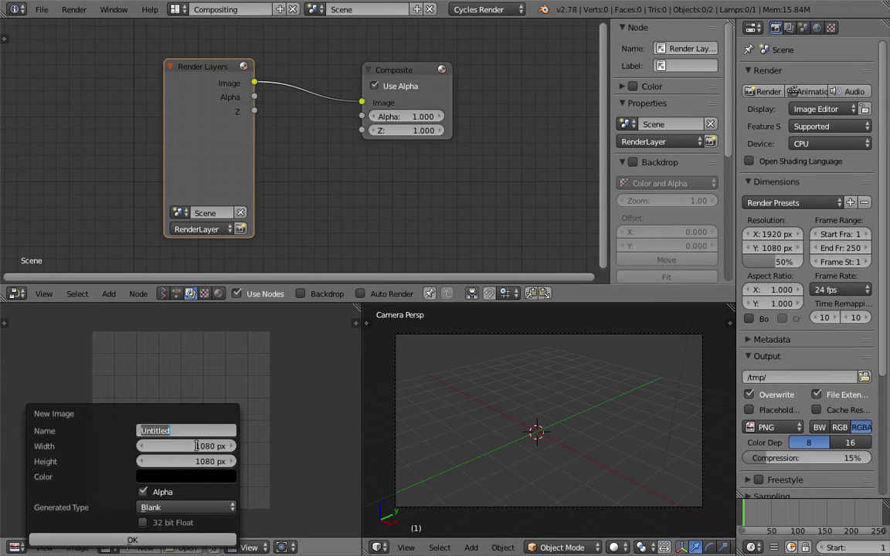
click(167, 472)
drag(255, 329, 255, 284)
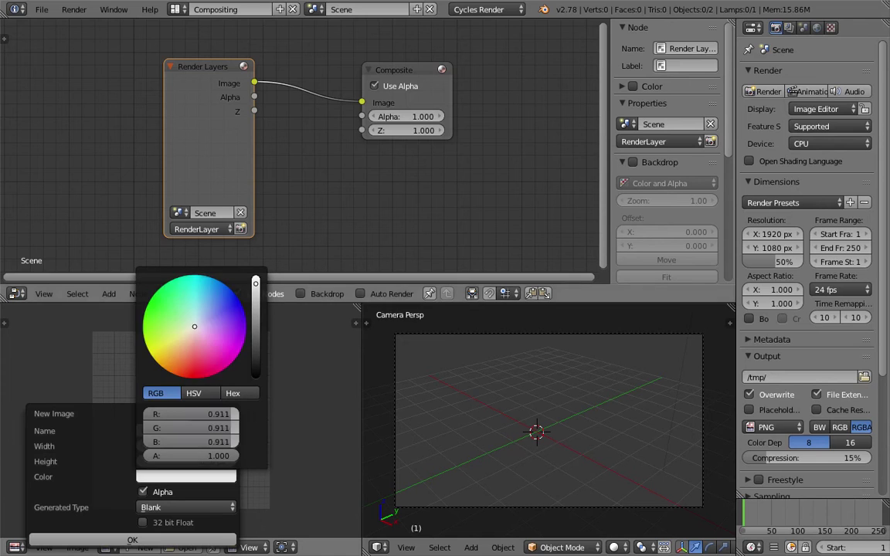
click(140, 541)
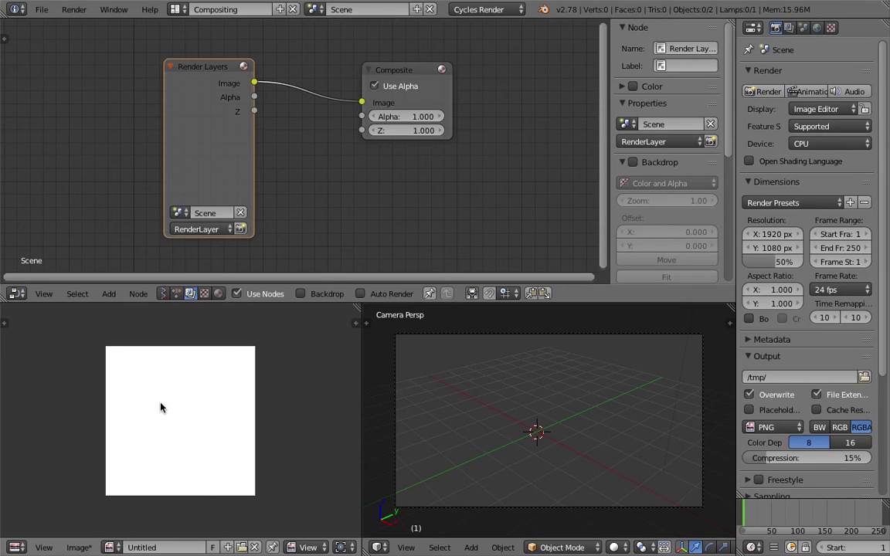
Show the tool shelf beside the white image, widen the image editor, and switch it to Paint mode.
scroll(162, 407, up, 1)
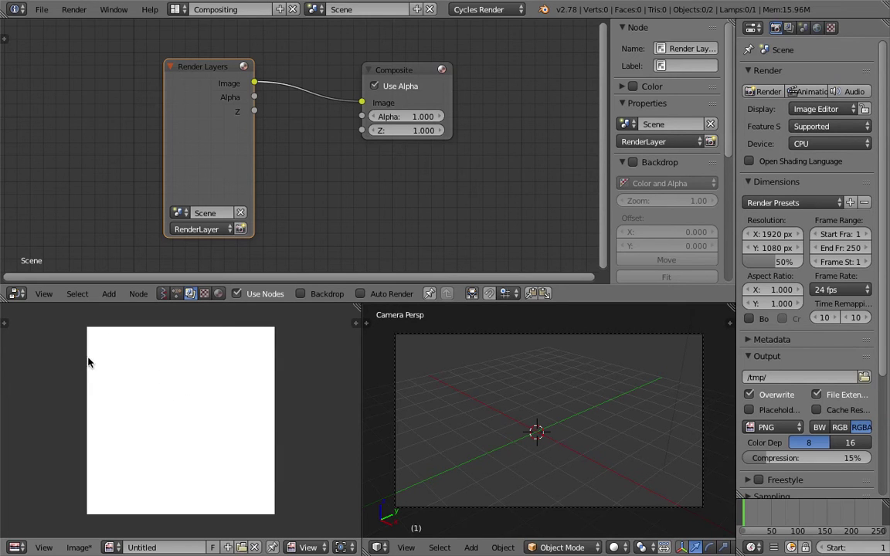
click(4, 323)
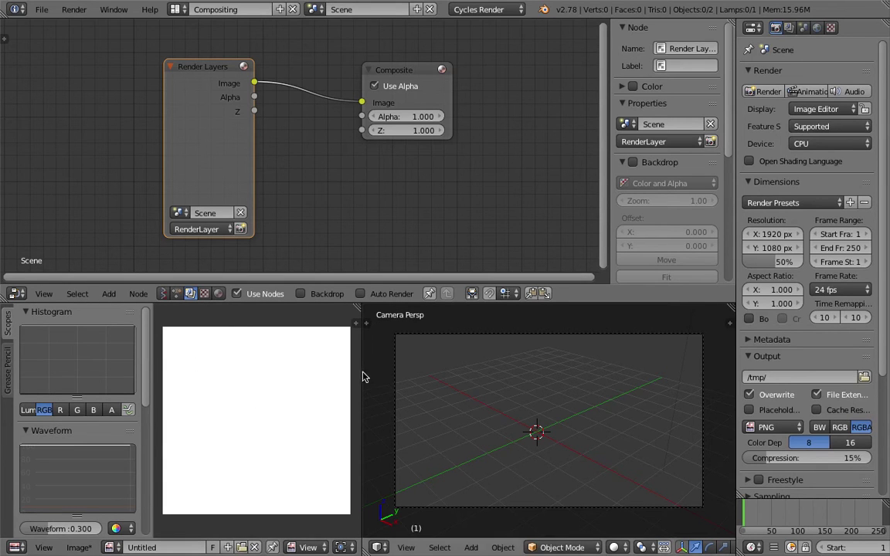
drag(364, 372, 397, 372)
click(307, 548)
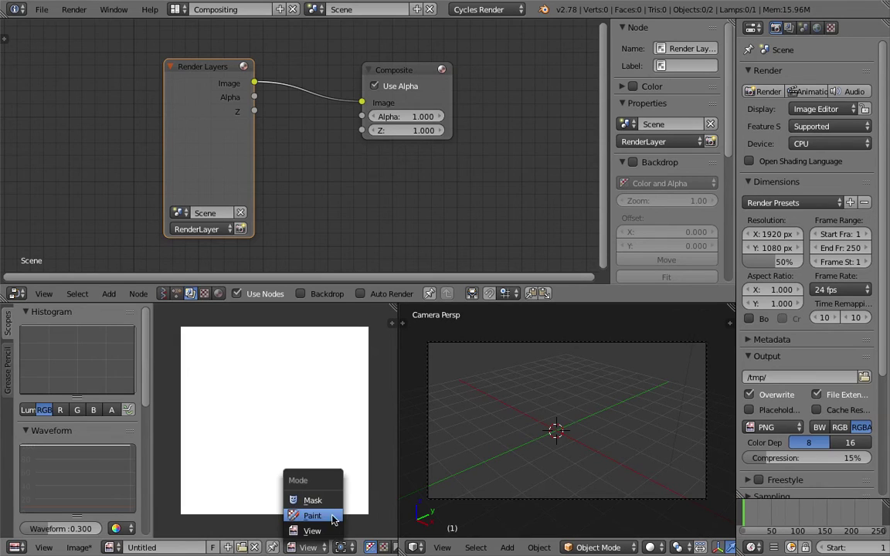
click(312, 516)
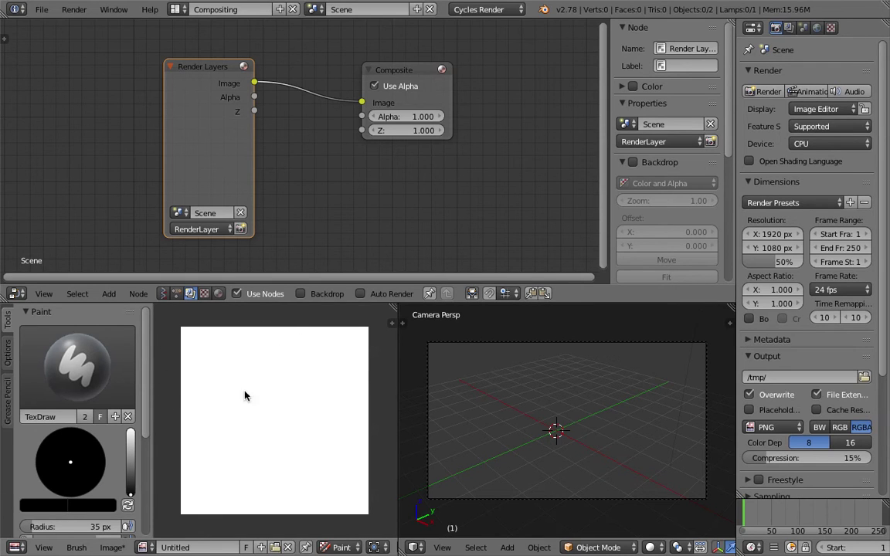
Try a brush stroke on the image at lower strength, undo it, and set the brush strength to 1.000.
scroll(91, 417, down, 6)
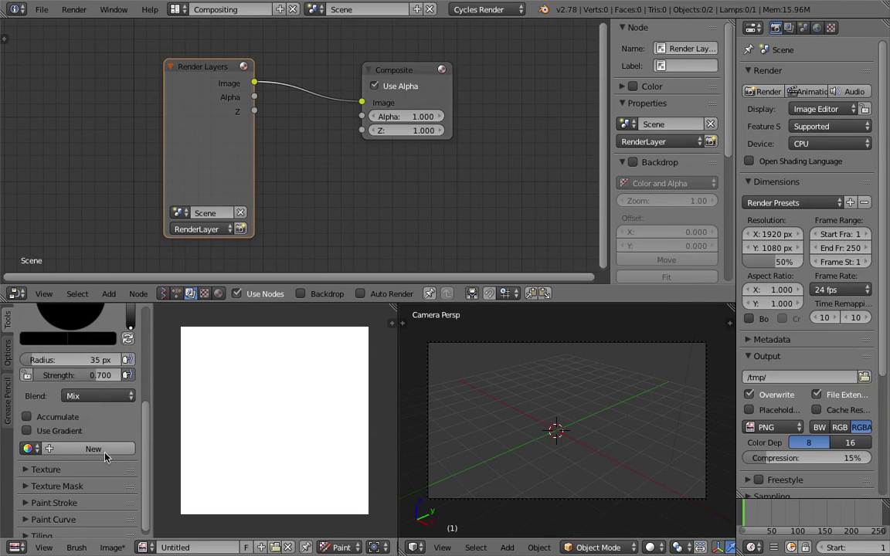
drag(85, 375, 69, 375)
mouse_move(227, 363)
mouse_down()
mouse_move(234, 390)
mouse_move(291, 468)
mouse_move(332, 407)
mouse_move(320, 398)
mouse_up()
key(ctrl+z)
drag(98, 375, 125, 375)
scroll(145, 431, down, 1)
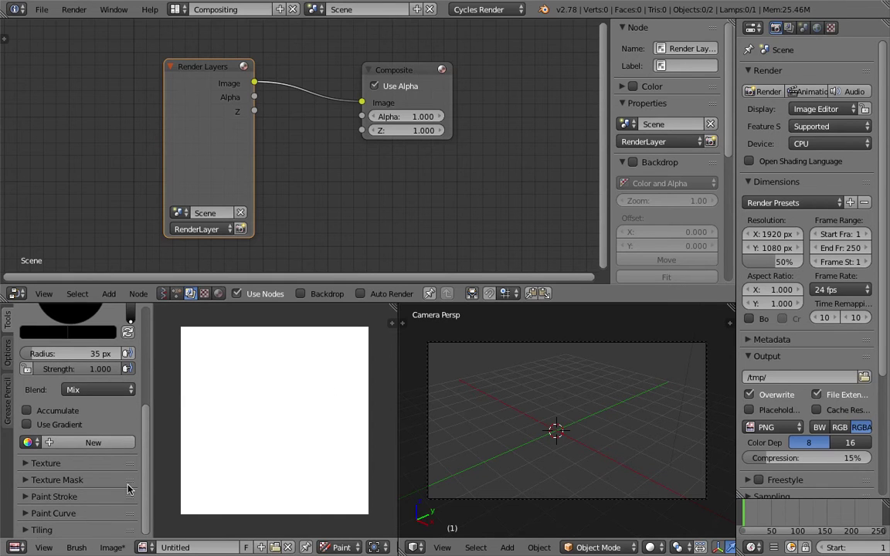
Expand the brush's Tiling and Paint Curve settings and set the paint curve to the constant, hard-edged falloff.
click(43, 532)
scroll(65, 526, down, 2)
click(70, 488)
scroll(76, 486, down, 3)
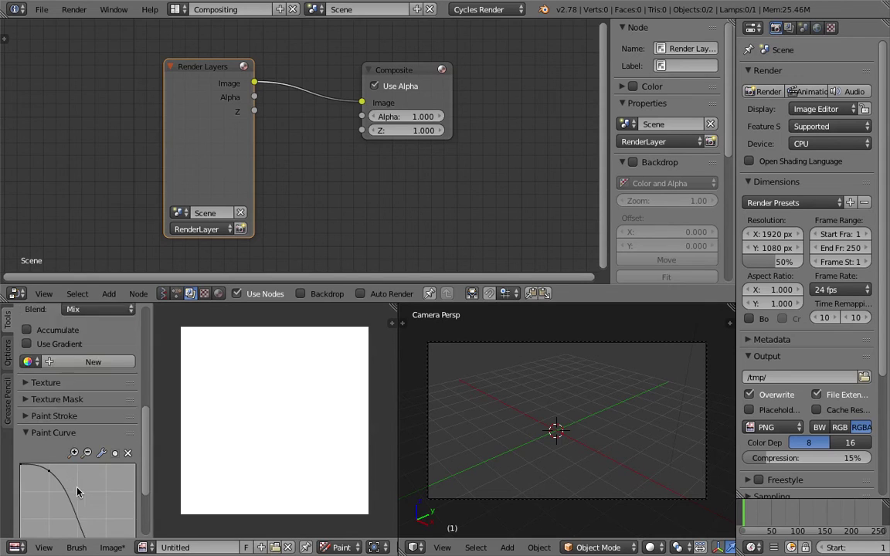
scroll(104, 440, down, 3)
click(96, 486)
Try a hard-edged black stroke on the white image, check its edges up close, and undo it.
mouse_move(207, 319)
mouse_down()
mouse_move(206, 345)
mouse_move(228, 405)
mouse_up()
scroll(250, 402, up, 3)
scroll(284, 411, up, 3)
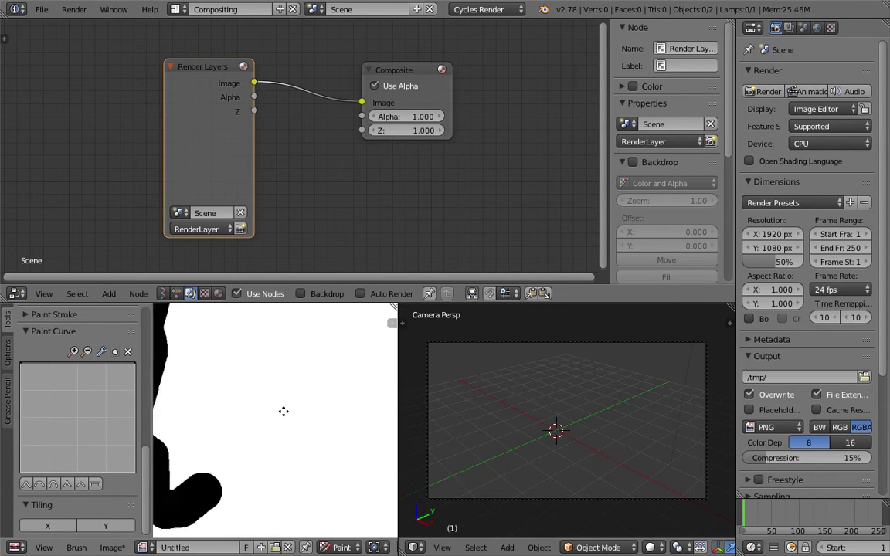
key(ctrl+z)
scroll(266, 413, down, 4)
scroll(237, 414, up, 2)
scroll(232, 413, down, 1)
scroll(147, 402, up, 10)
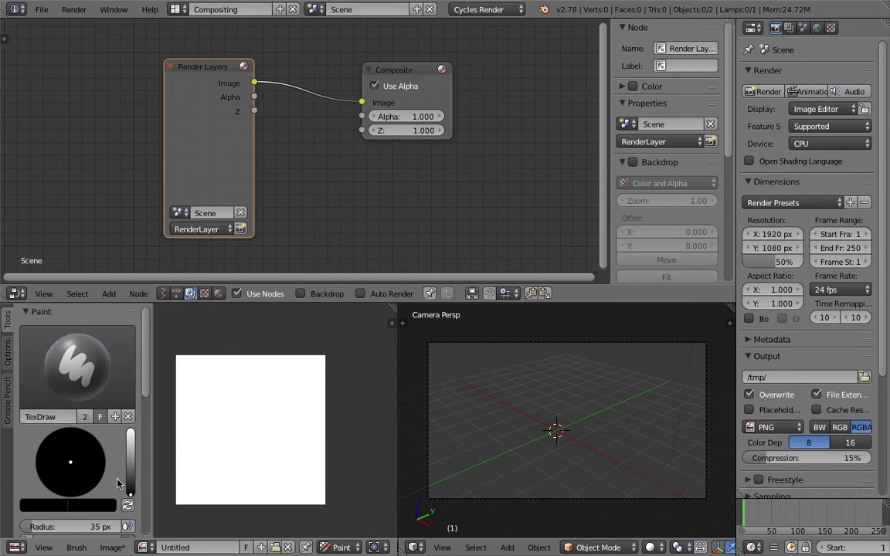
scroll(87, 388, down, 3)
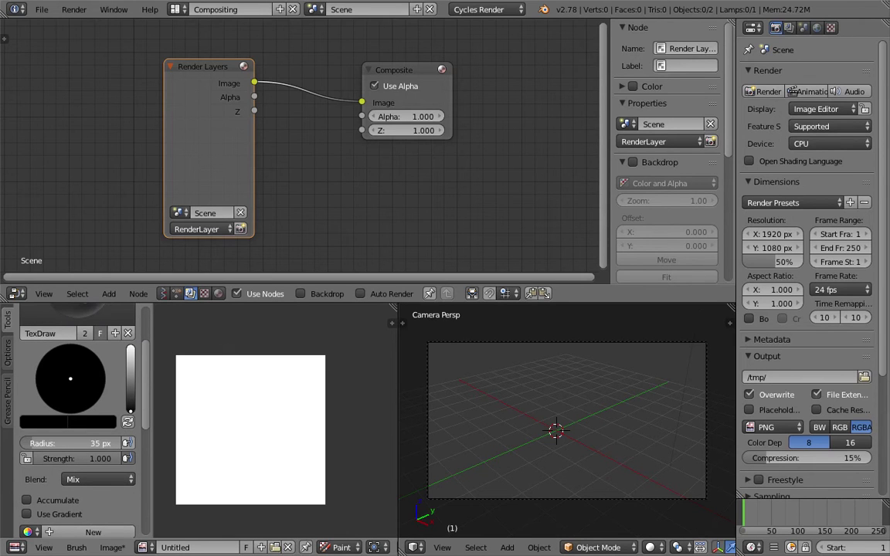
middle_drag(227, 413, 243, 397)
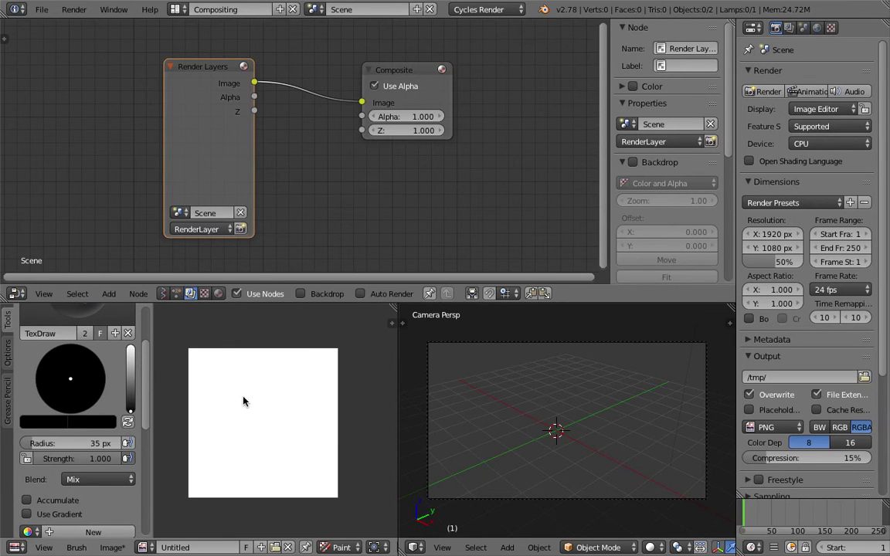
scroll(224, 390, up, 1)
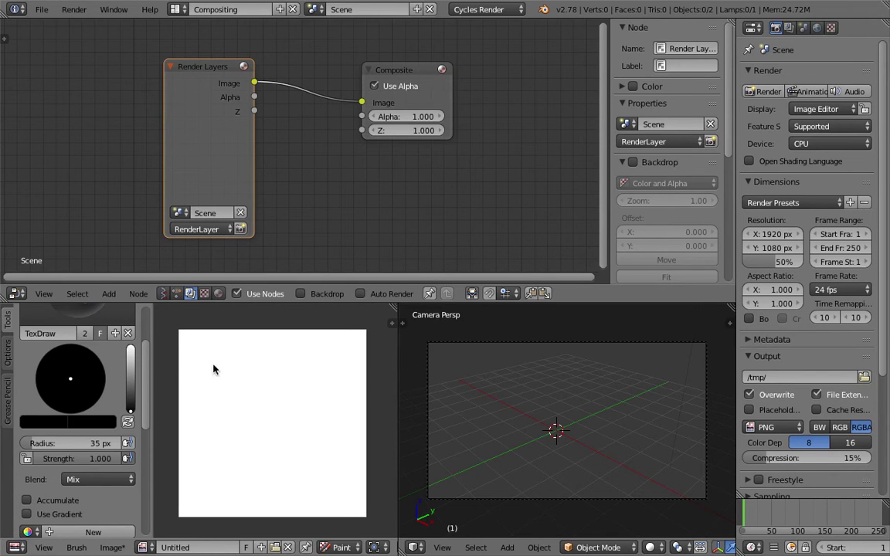
Test several wavy diagonal strokes across the middle of the image, undoing each one.
drag(227, 370, 258, 470)
key(ctrl+z)
mouse_move(225, 368)
mouse_down()
mouse_move(248, 411)
mouse_move(310, 478)
mouse_up()
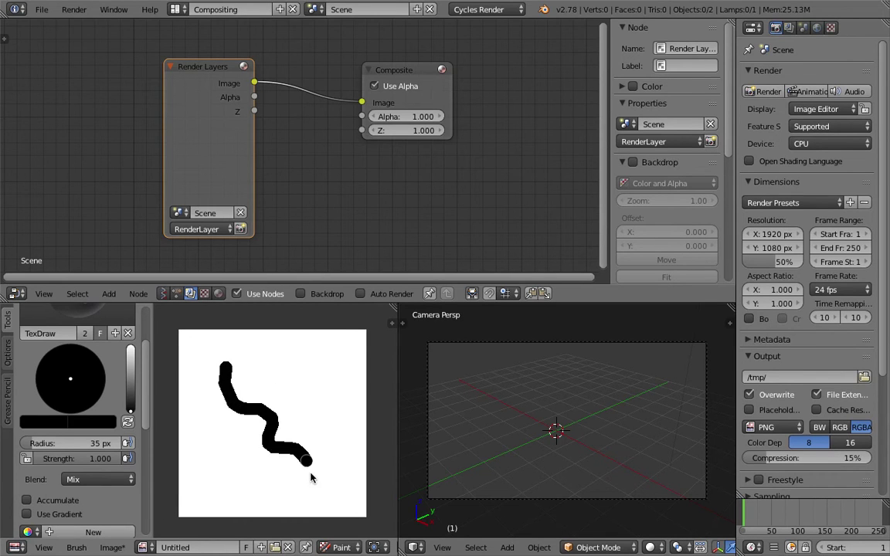
key(ctrl+z)
drag(224, 359, 306, 456)
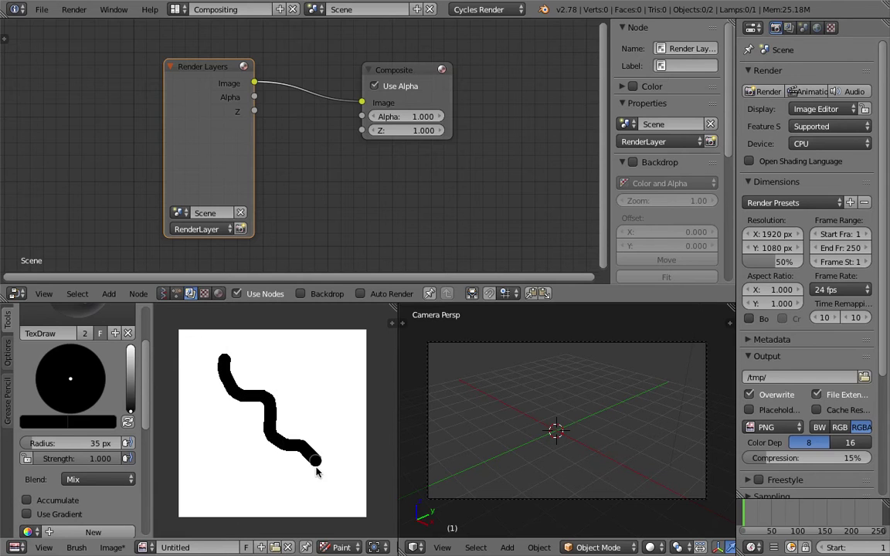
key(ctrl+z)
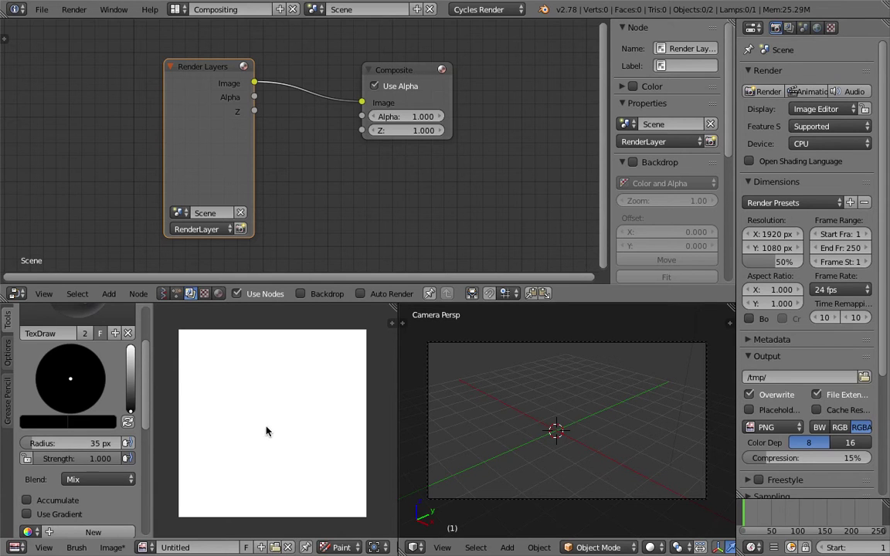
Paint a black snail with a spiral shell and antennae, plus a dot sun with short rays in the image's upper-left corner.
mouse_move(258, 411)
mouse_down()
mouse_move(273, 430)
mouse_move(285, 408)
mouse_move(231, 386)
mouse_move(218, 429)
mouse_move(241, 452)
mouse_move(261, 456)
mouse_move(305, 421)
mouse_move(312, 379)
mouse_move(317, 391)
mouse_move(337, 397)
mouse_move(319, 360)
mouse_move(282, 368)
mouse_move(337, 400)
mouse_up()
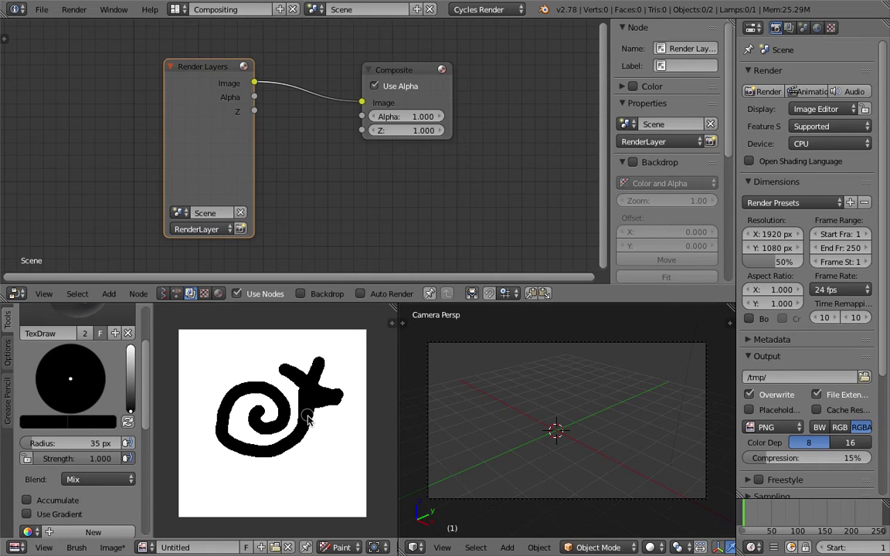
drag(294, 442, 207, 473)
click(223, 362)
drag(203, 375, 195, 388)
click(195, 342)
drag(239, 362, 255, 371)
drag(238, 338, 253, 346)
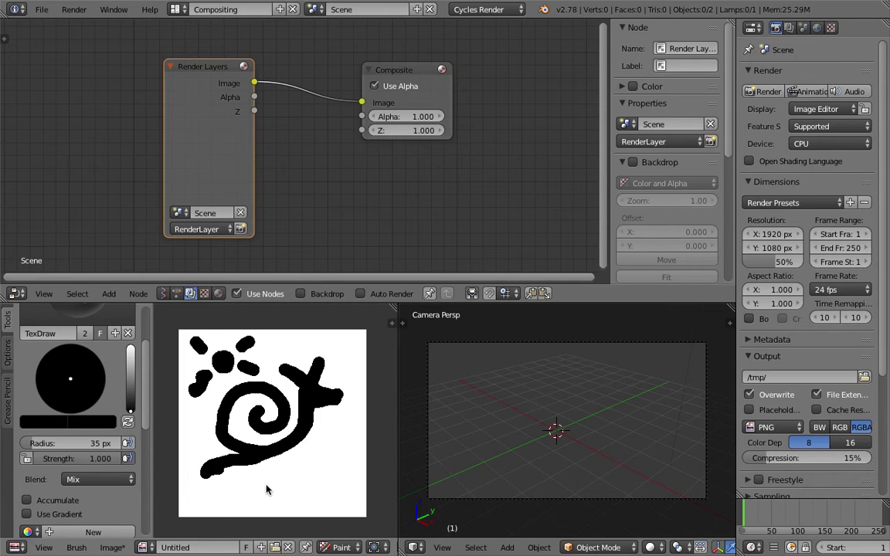
Paint a row of short dashes and a curved stroke below the snail, and thicken the underside of its body.
mouse_move(272, 491)
mouse_down()
mouse_move(324, 451)
mouse_move(331, 489)
mouse_move(313, 494)
mouse_move(341, 485)
mouse_up()
click(340, 431)
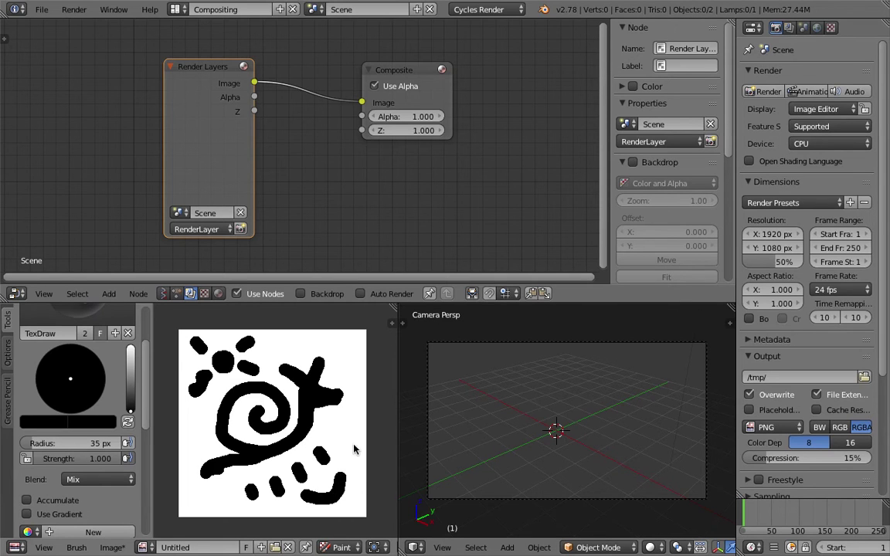
drag(340, 431, 349, 443)
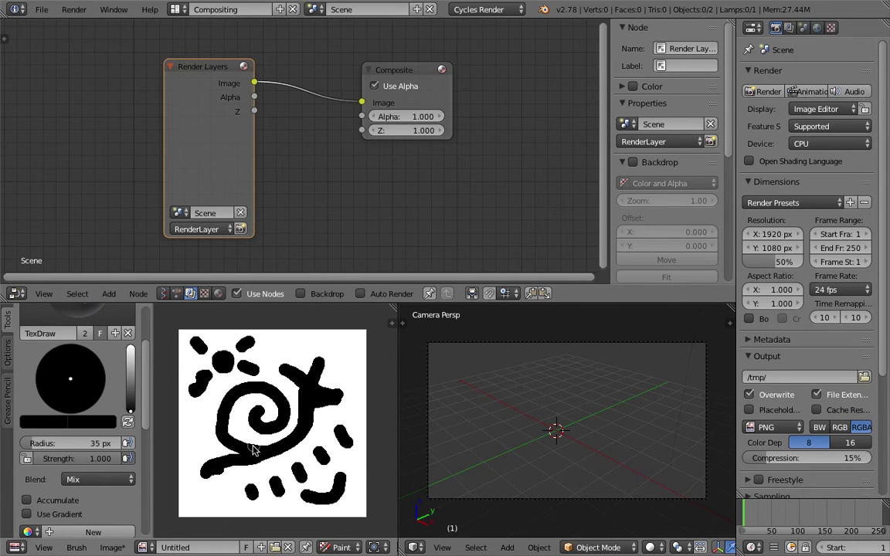
drag(229, 466, 271, 455)
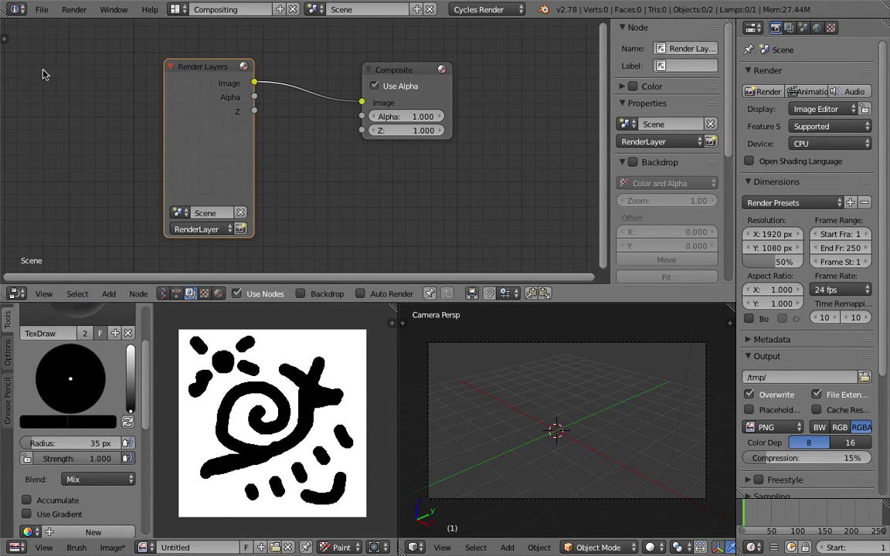
Save the Blender file on the Desktop under the next incremented version number of reaction_diffusion_basic_001.blend.
click(42, 10)
click(41, 10)
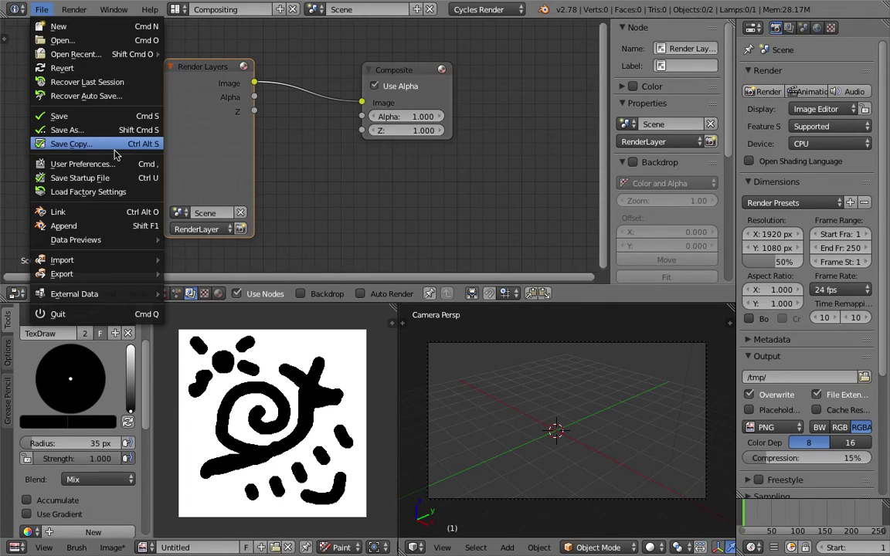
click(107, 130)
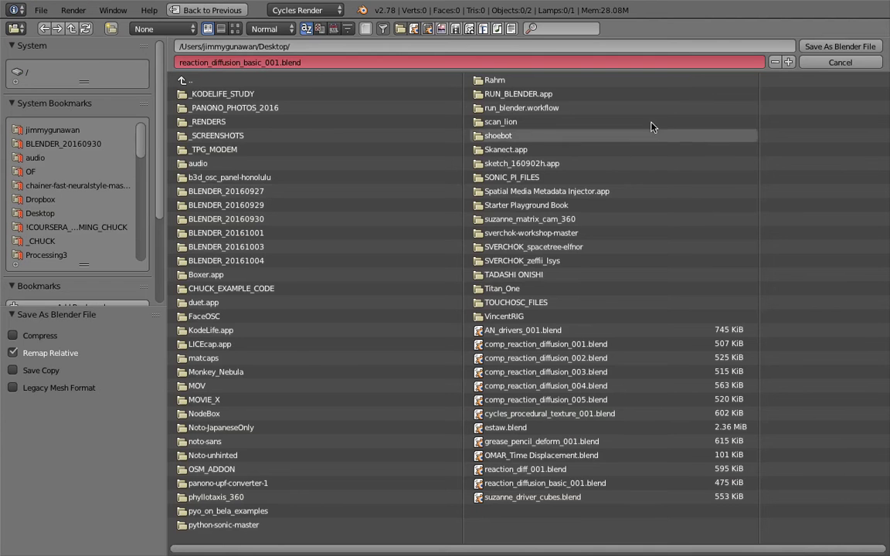
click(789, 61)
click(834, 47)
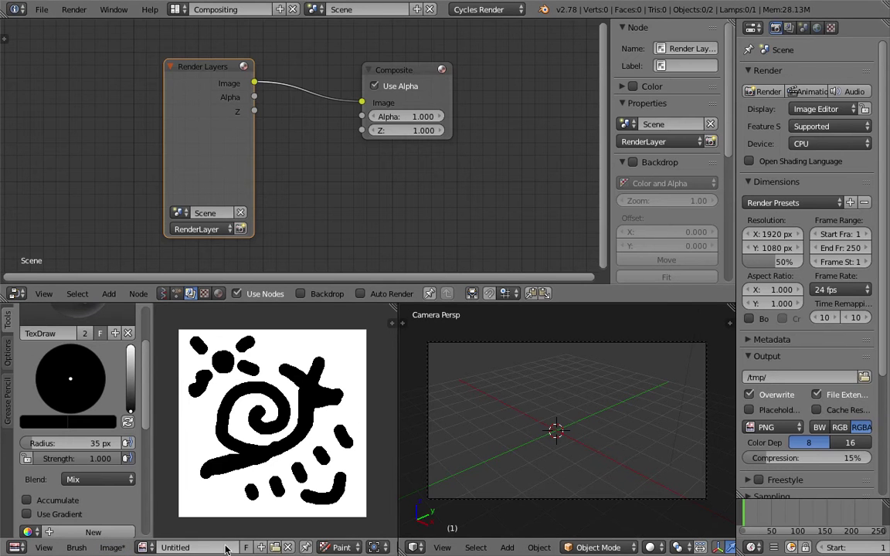
Save the painted image on the Desktop as snail_start.png.
click(111, 548)
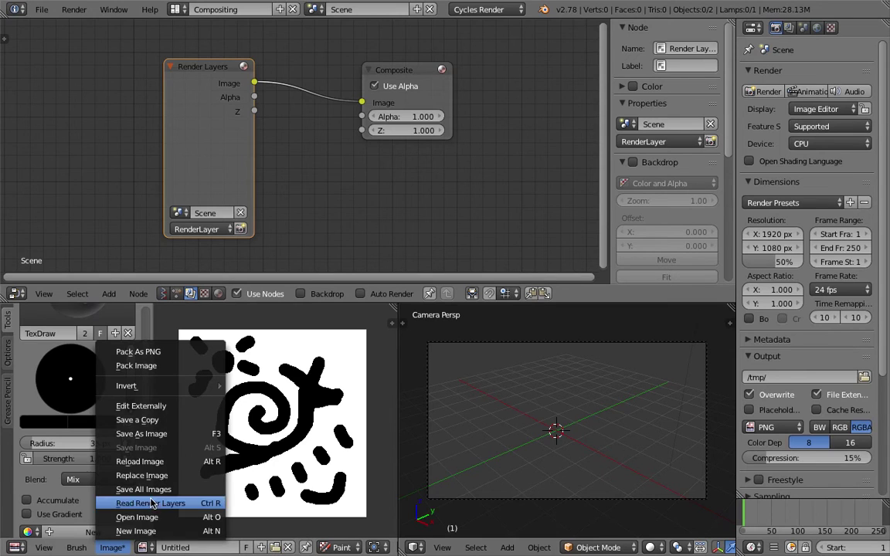
click(170, 439)
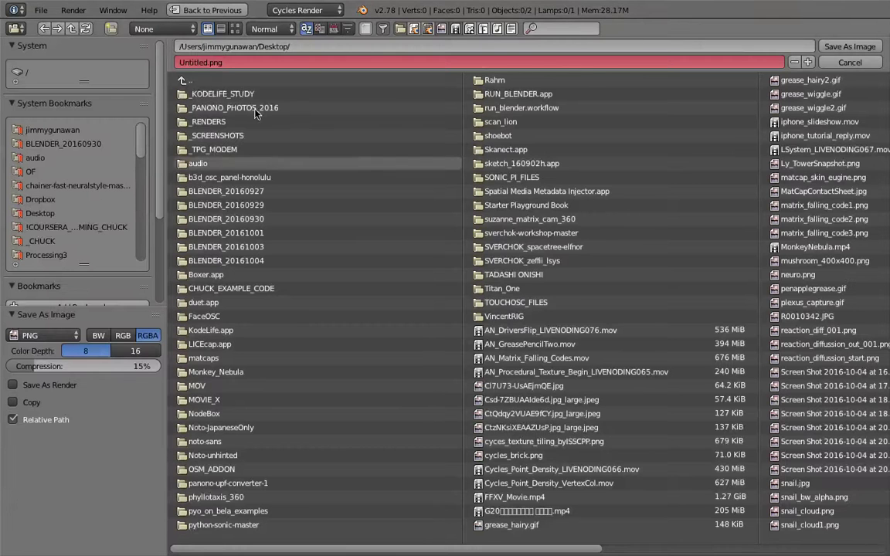
click(219, 61)
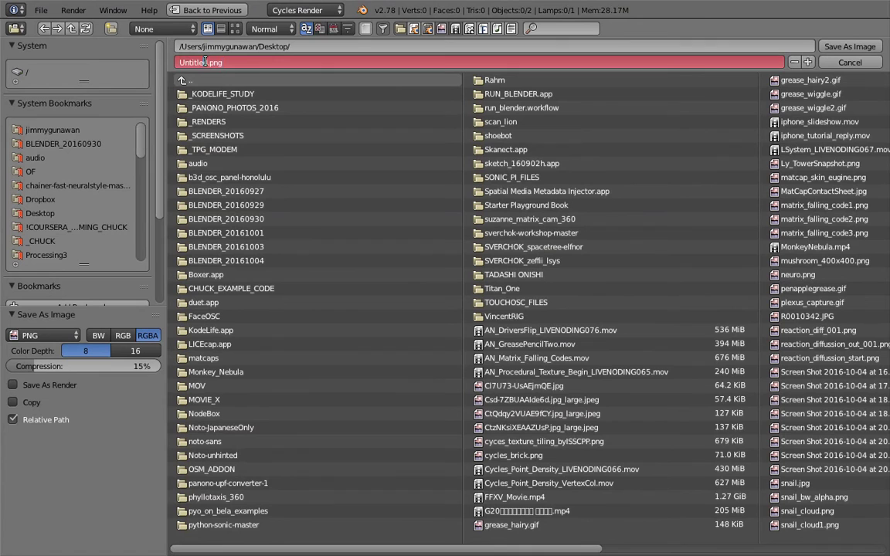
key(BackSpace)
key(BackSpace)
key(BackSpace)
key(BackSpace)
key(BackSpace)
key(BackSpace)
key(BackSpace)
key(BackSpace)
text(snail_start)
key(Return)
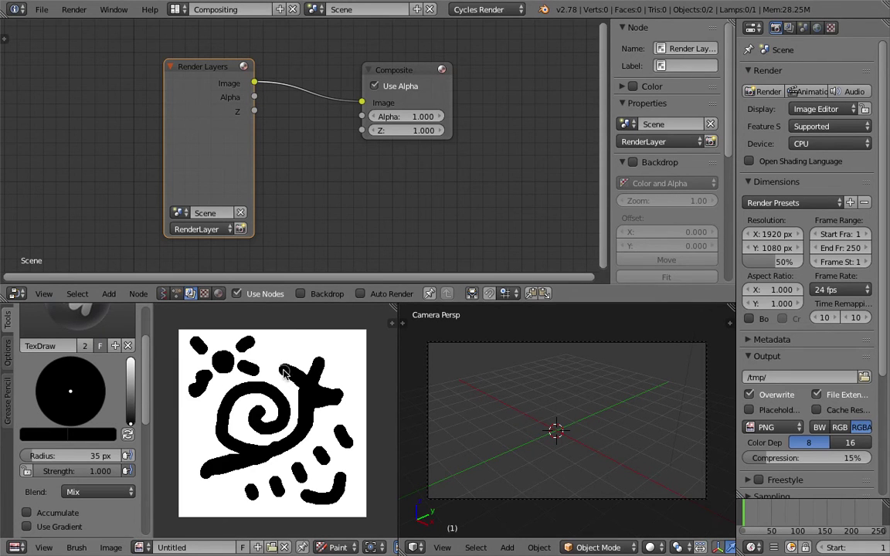
Hide the node editor's properties sidebar and make the node editor taller.
middle_drag(406, 216, 416, 212)
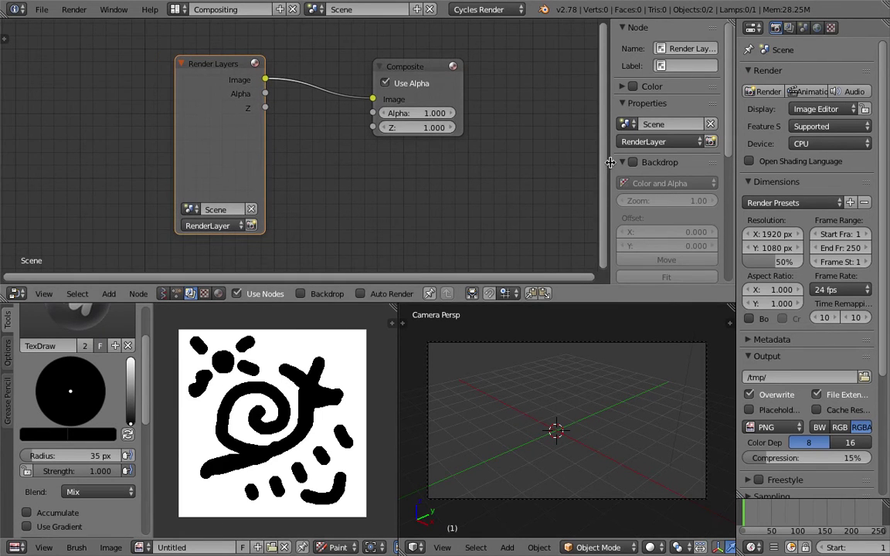
key(n)
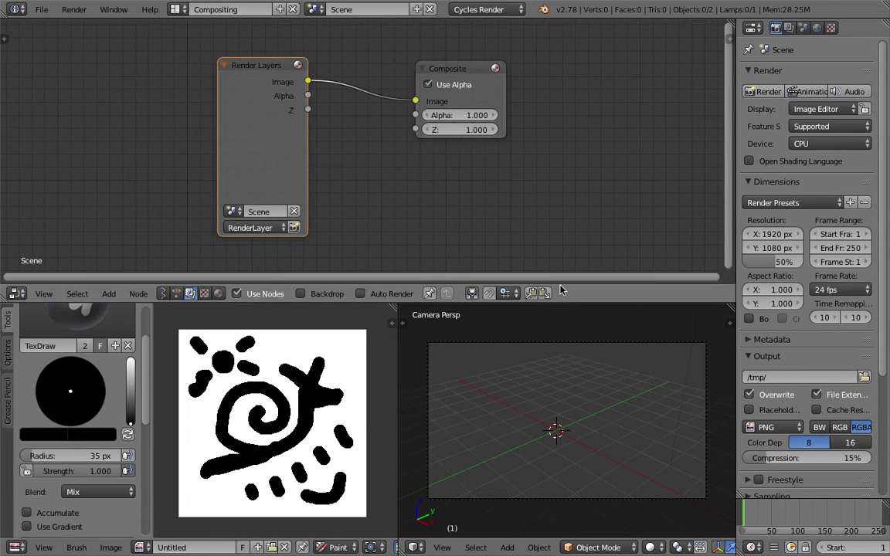
drag(514, 283, 564, 309)
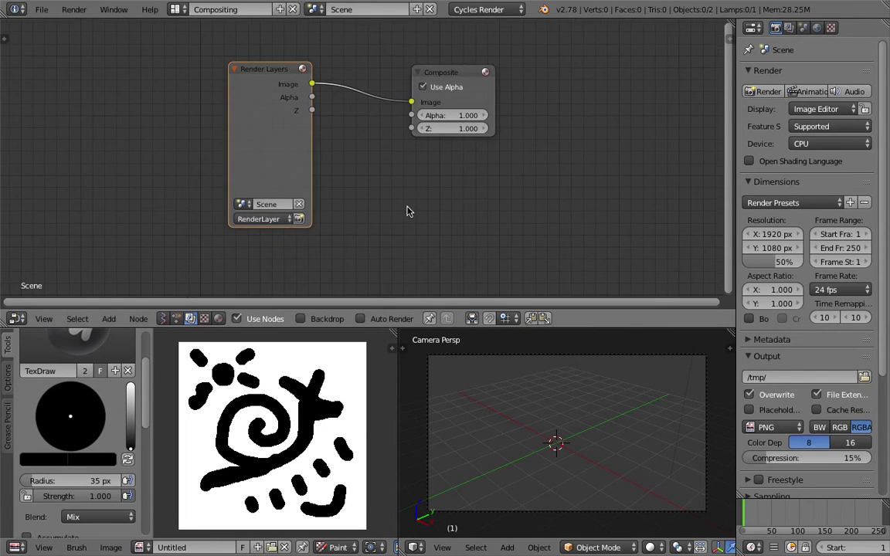
Spread the Render Layers and Composite nodes farther apart and slightly reduce the node editor's height.
scroll(409, 204, up, 2)
drag(479, 60, 507, 75)
middle_drag(374, 64, 388, 79)
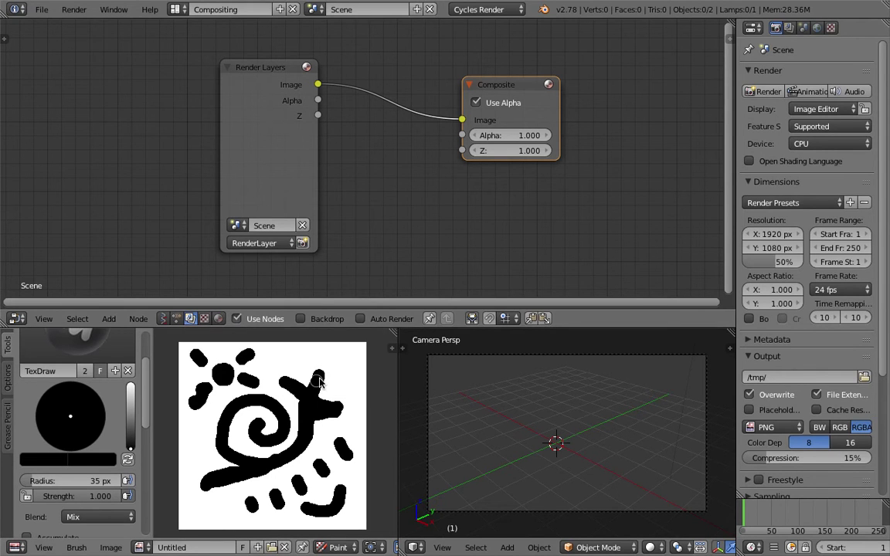
middle_drag(445, 242, 487, 240)
drag(349, 61, 257, 83)
scroll(301, 113, down, 2)
drag(556, 81, 547, 86)
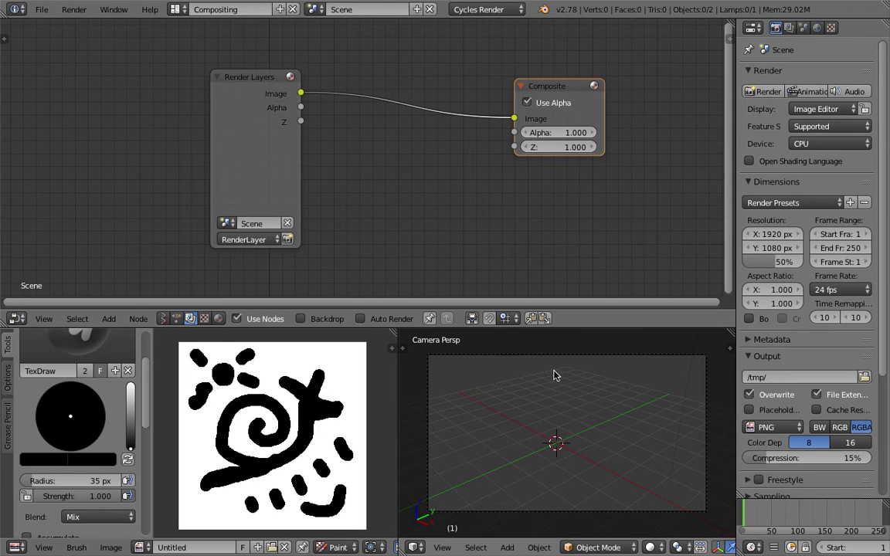
drag(540, 310, 539, 301)
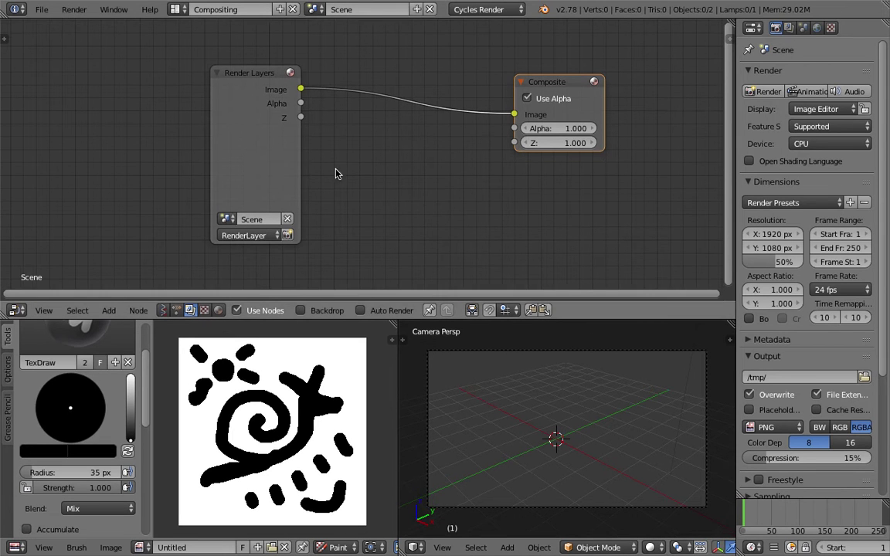
middle_drag(274, 158, 262, 155)
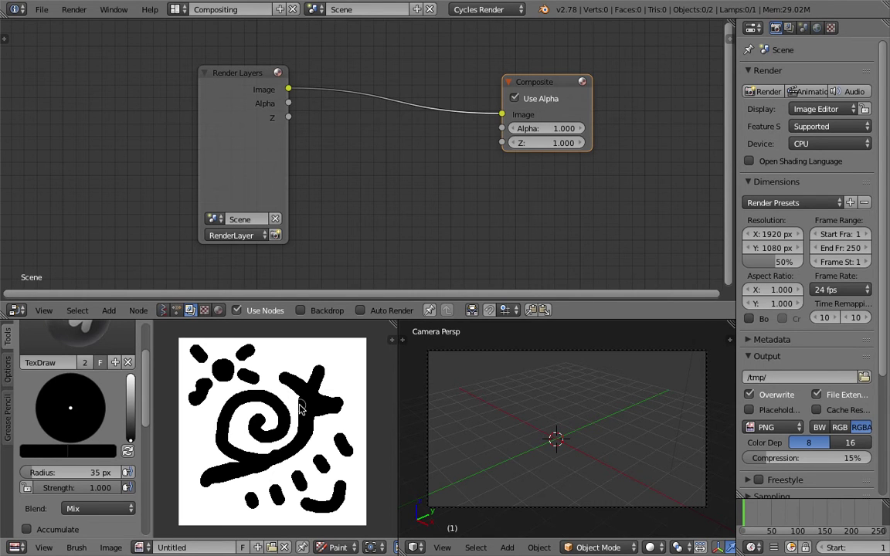
Replace the Render Layers node with an Image node that uses the painted Untitled image.
mouse_move(237, 85)
mouse_down()
mouse_move(227, 66)
mouse_move(248, 76)
mouse_up()
key(x)
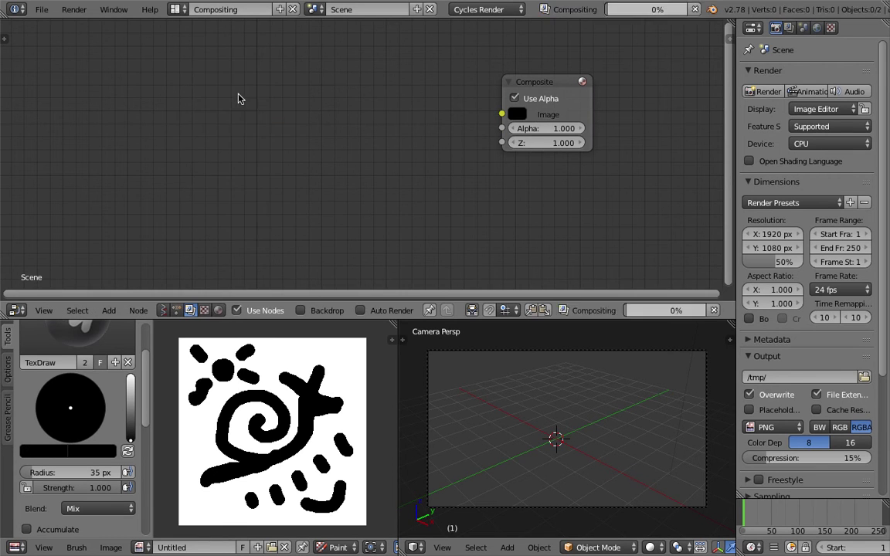
key(shift+a)
click(238, 94)
text(image)
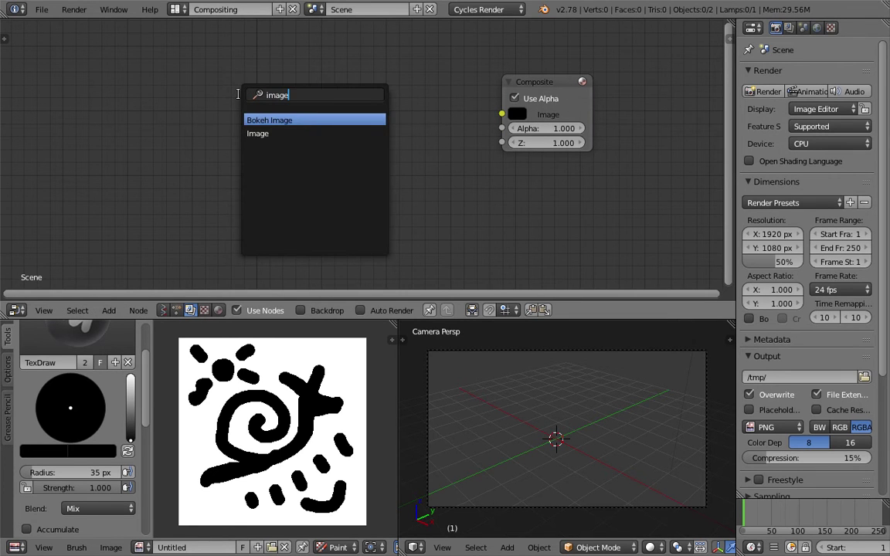
key(Down)
key(Return)
click(238, 93)
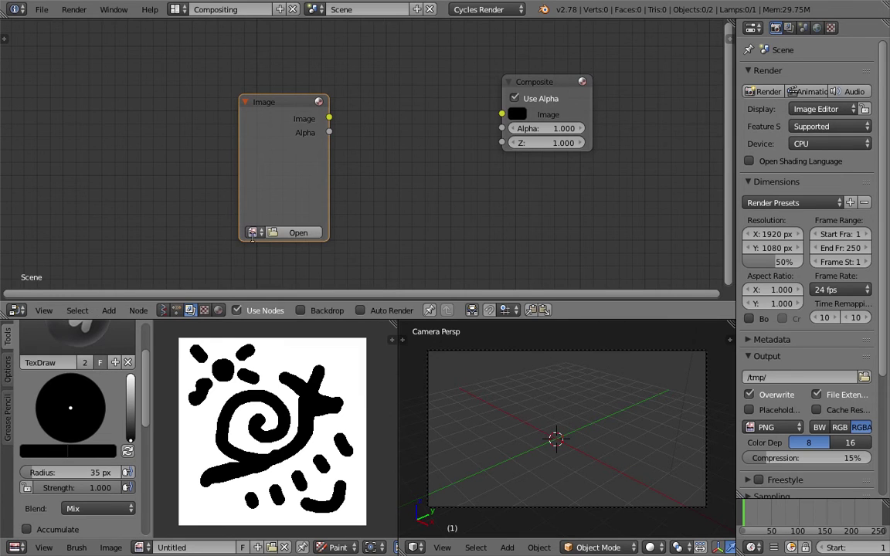
click(252, 232)
click(272, 262)
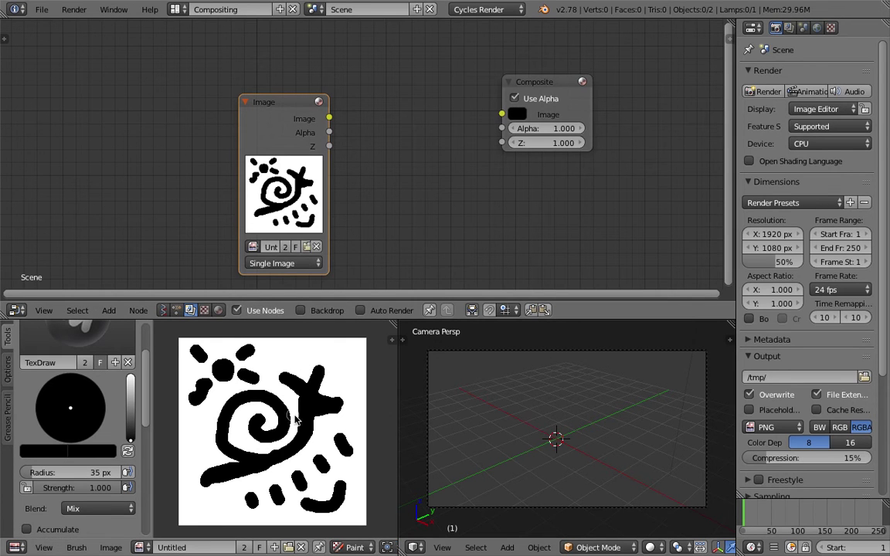
Reposition the Image and Composite nodes, then add a Viewer node below Composite fed by the Image node's image output.
drag(253, 102, 192, 93)
drag(540, 79, 499, 71)
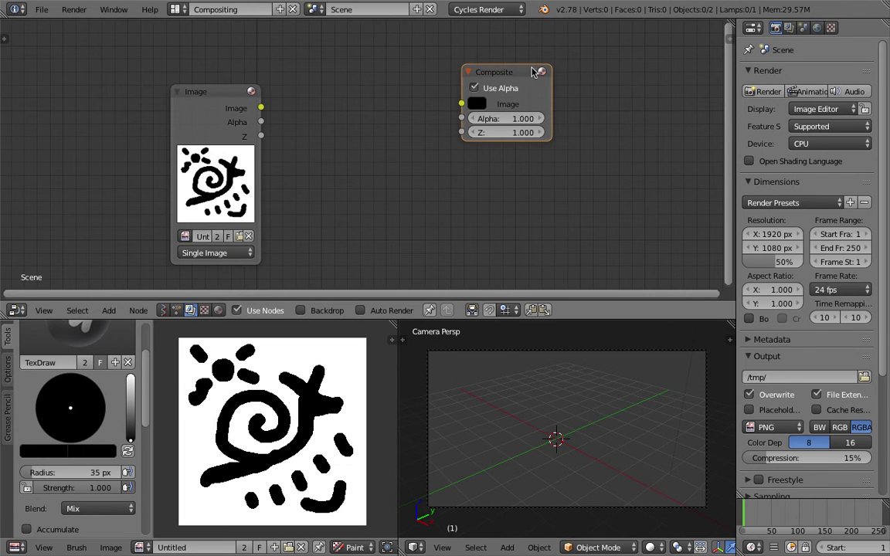
key(shift+a)
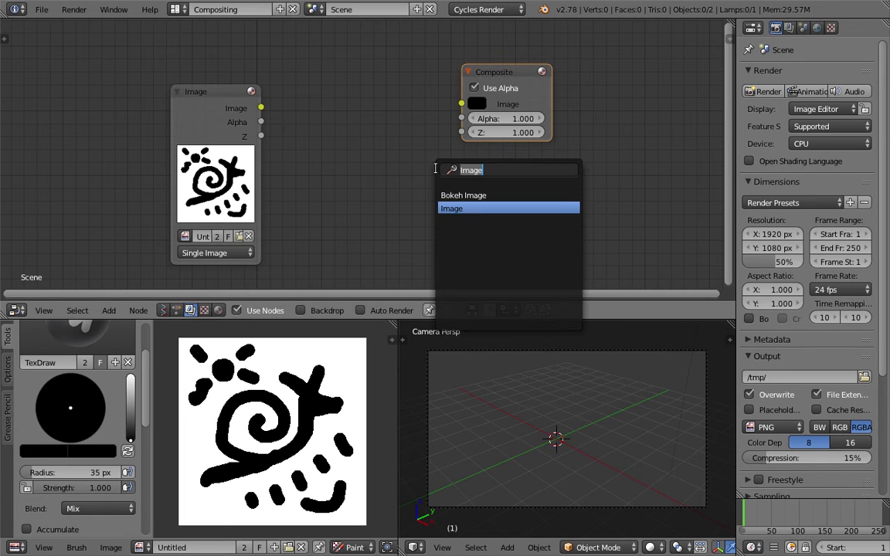
text(view)
click(452, 208)
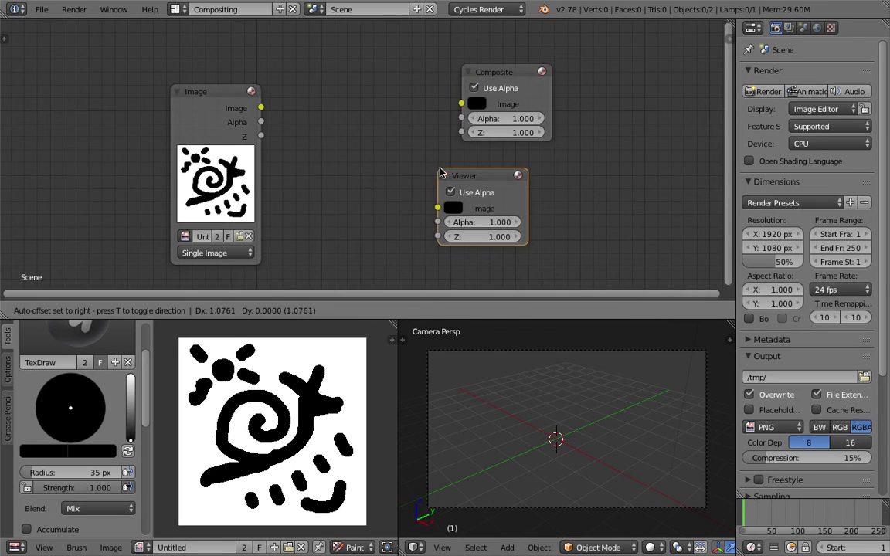
click(477, 228)
drag(261, 108, 460, 223)
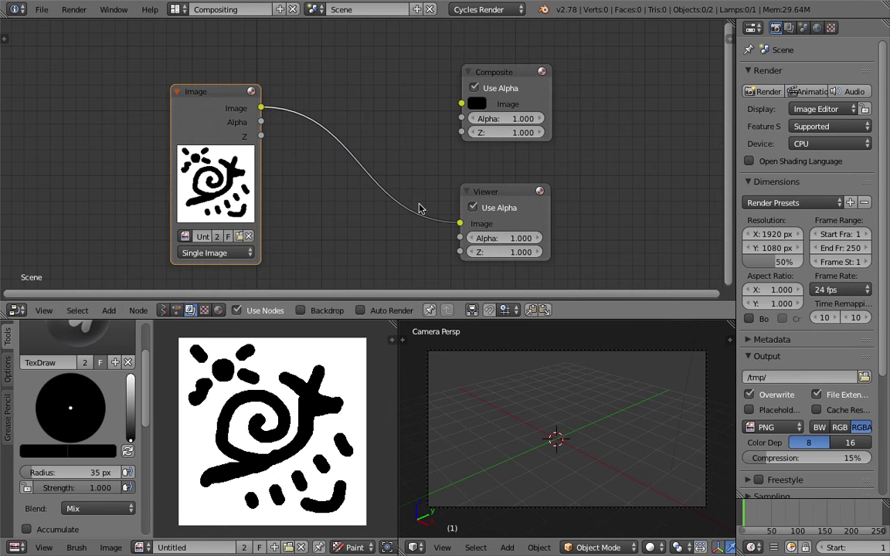
Turn the 3D view area into a UV/Image Editor that displays the Viewer Node image.
click(416, 547)
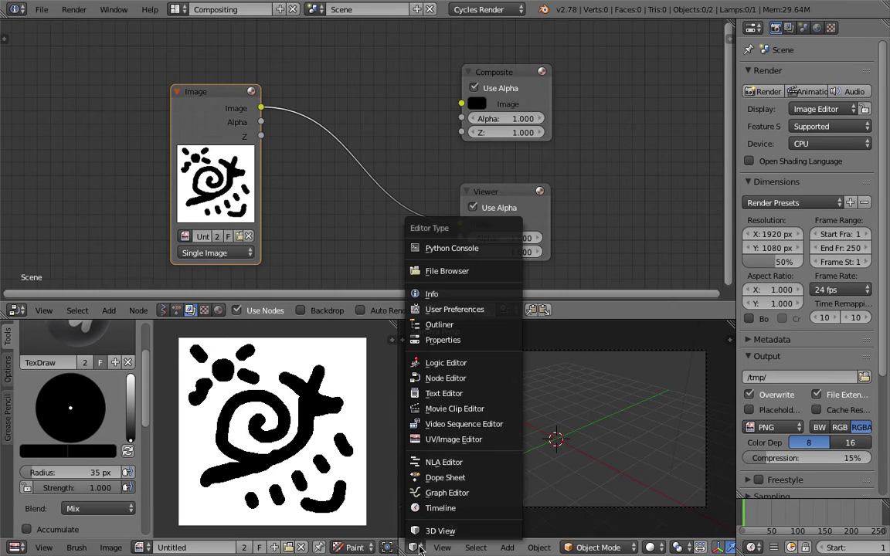
click(450, 440)
click(505, 548)
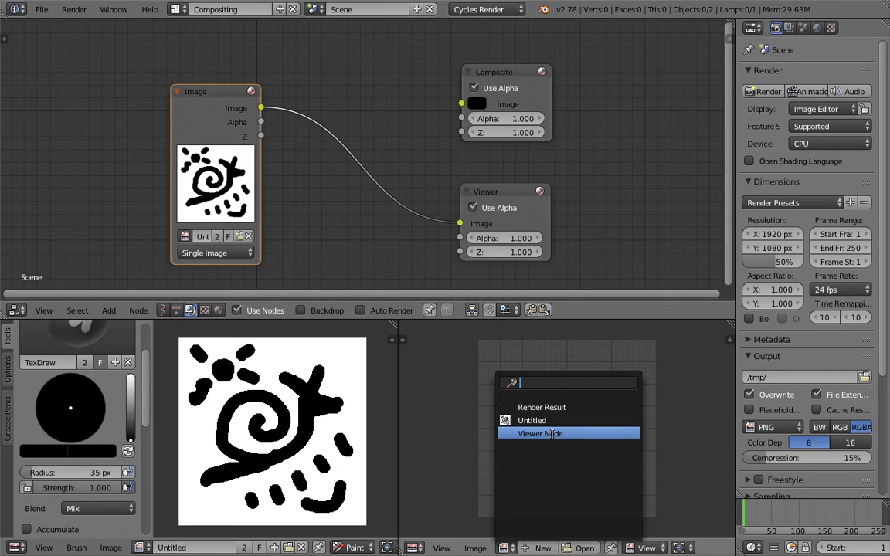
click(552, 434)
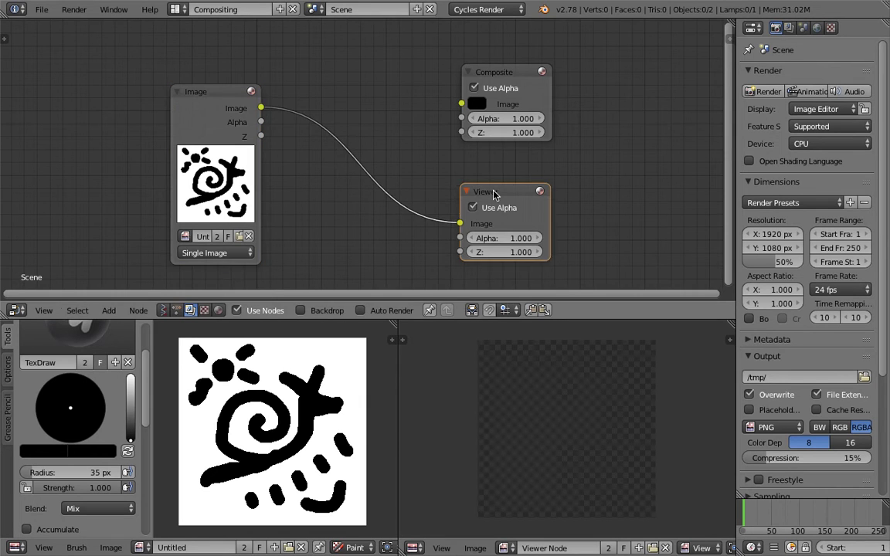
Nudge the Viewer node and move the timeline's current frame forward to refresh the viewer image.
drag(496, 213, 482, 202)
key(g)
click(244, 101)
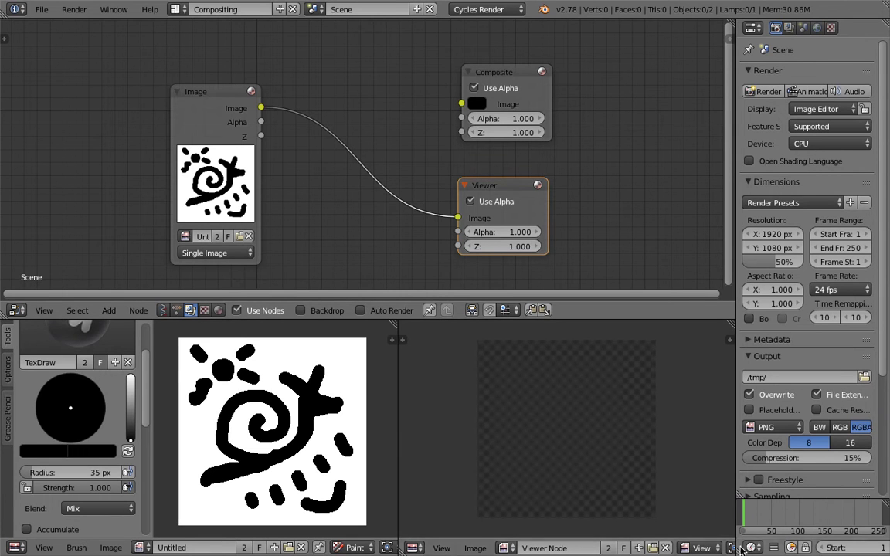
click(754, 516)
scroll(611, 427, down, 8)
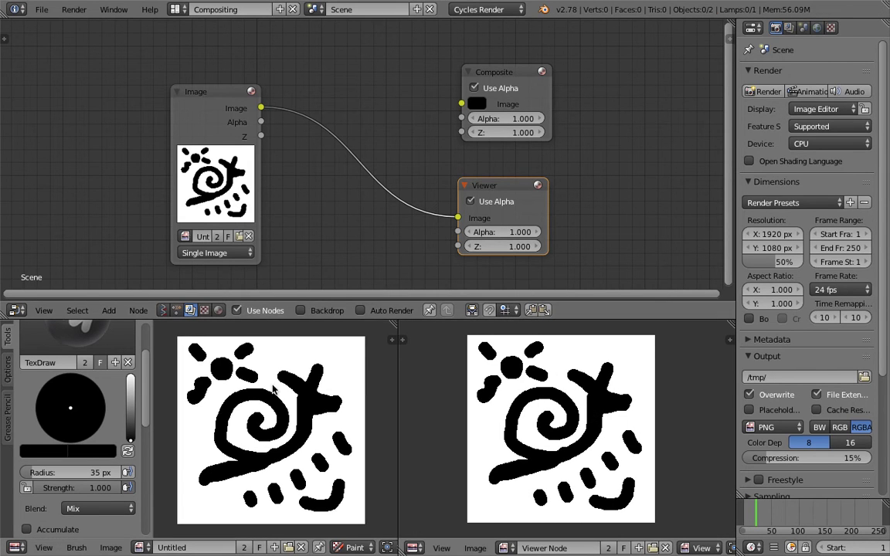
scroll(278, 395, down, 1)
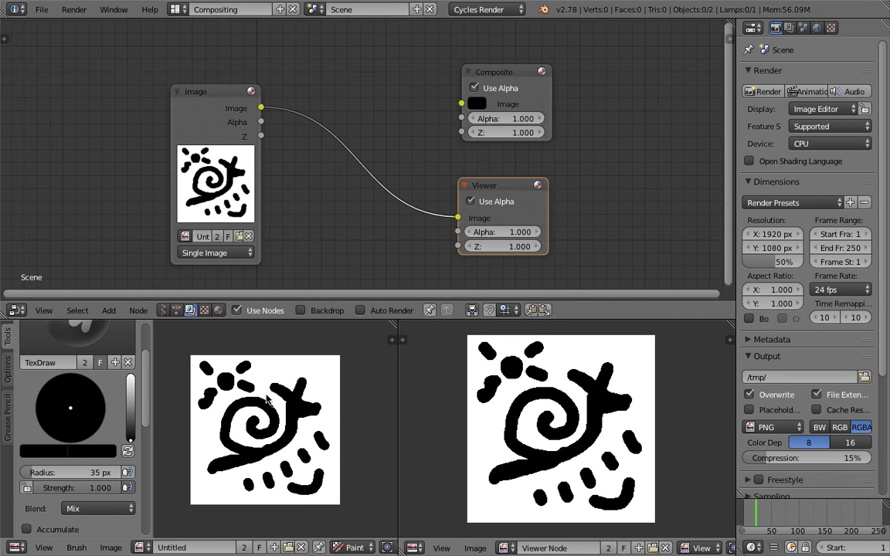
scroll(238, 367, up, 1)
Spread the Image node away from the Composite and Viewer nodes to make room between them.
drag(219, 100, 136, 87)
middle_drag(186, 94, 234, 95)
drag(562, 75, 635, 73)
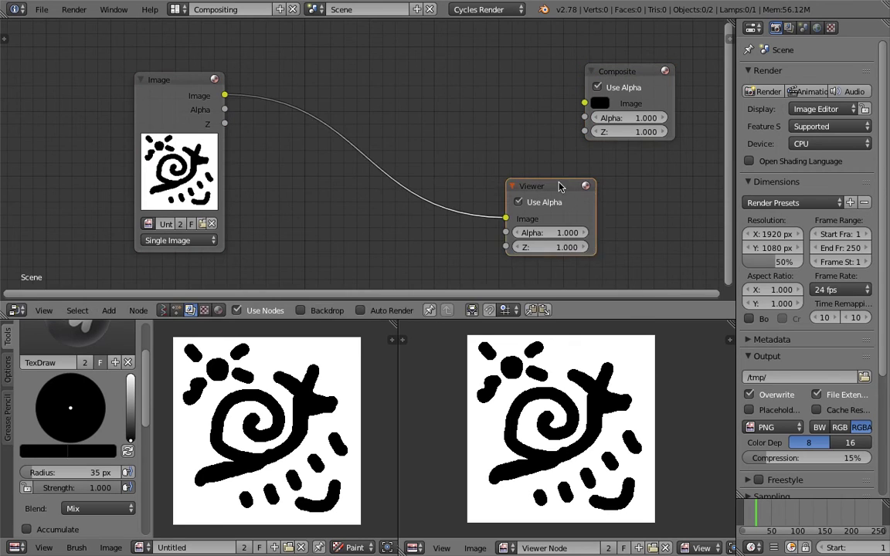
drag(551, 189, 571, 176)
key(shift+a)
click(375, 80)
text(viewer)
key(Escape)
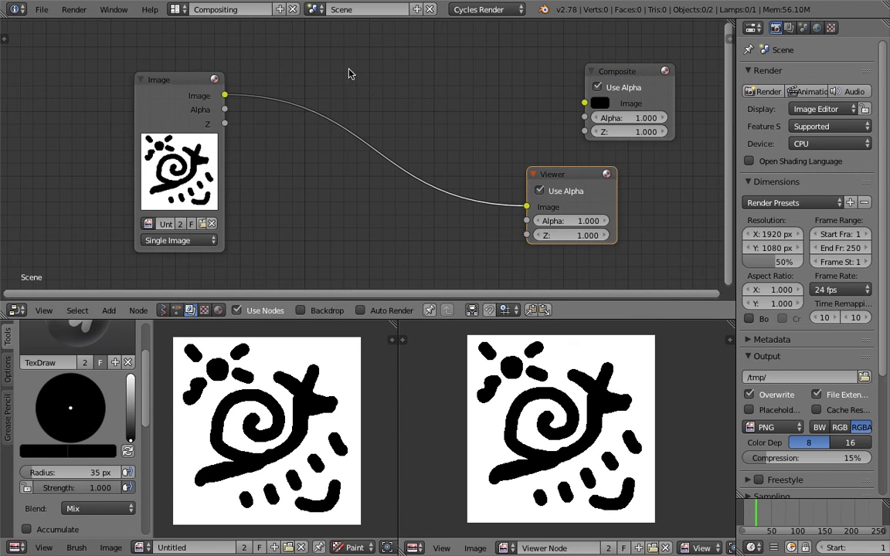
key(shift+a)
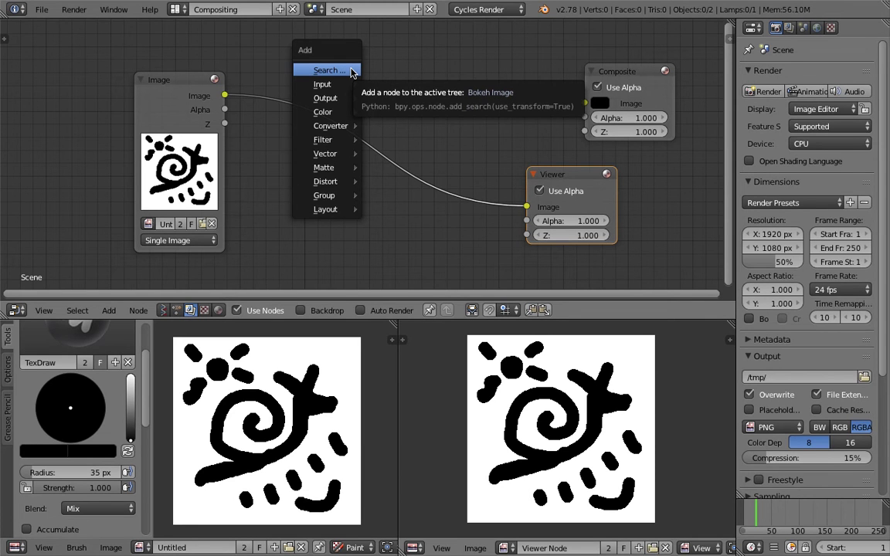
key(ctrl+Left)
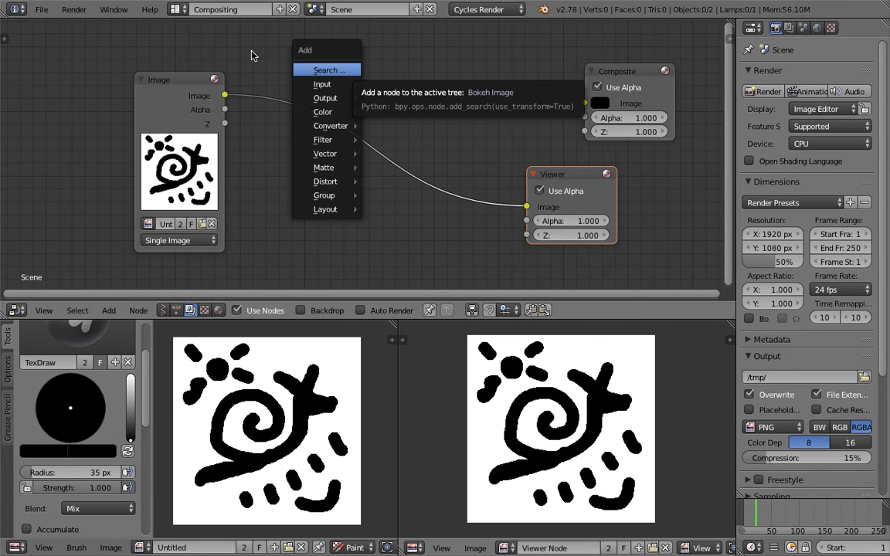
Move the Image node farther away and insert a Gaussian Blur node on the link between Image and Viewer.
drag(171, 81, 133, 81)
key(shift+a)
click(285, 72)
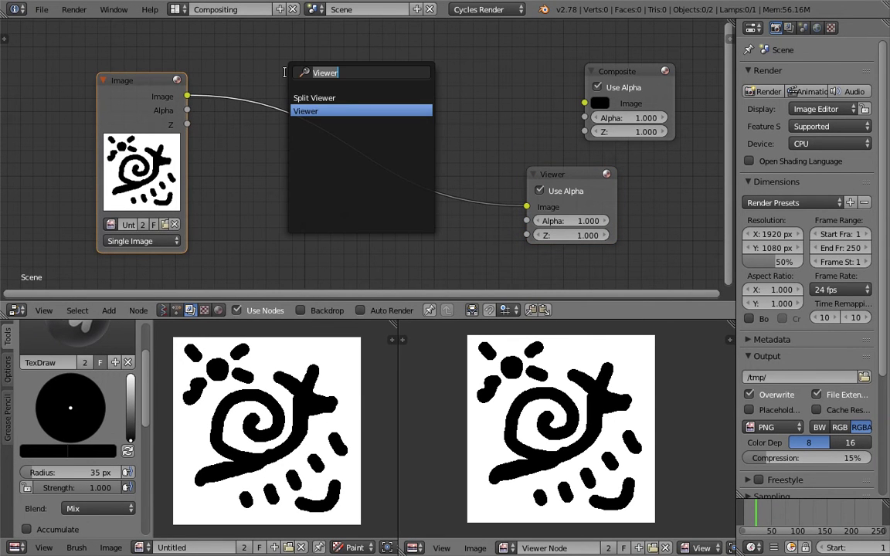
text(g)
key(BackSpace)
text(gauss)
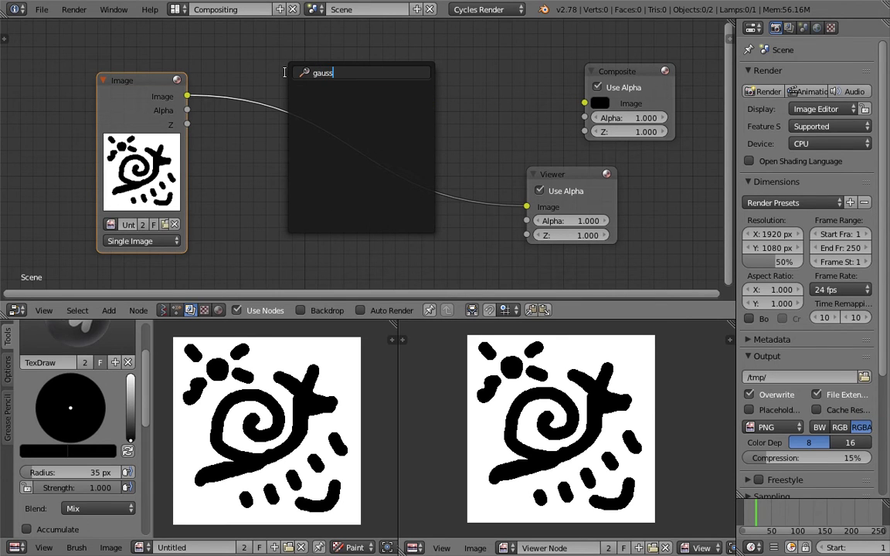
key(BackSpace)
key(BackSpace)
key(BackSpace)
key(BackSpace)
key(BackSpace)
text(blur)
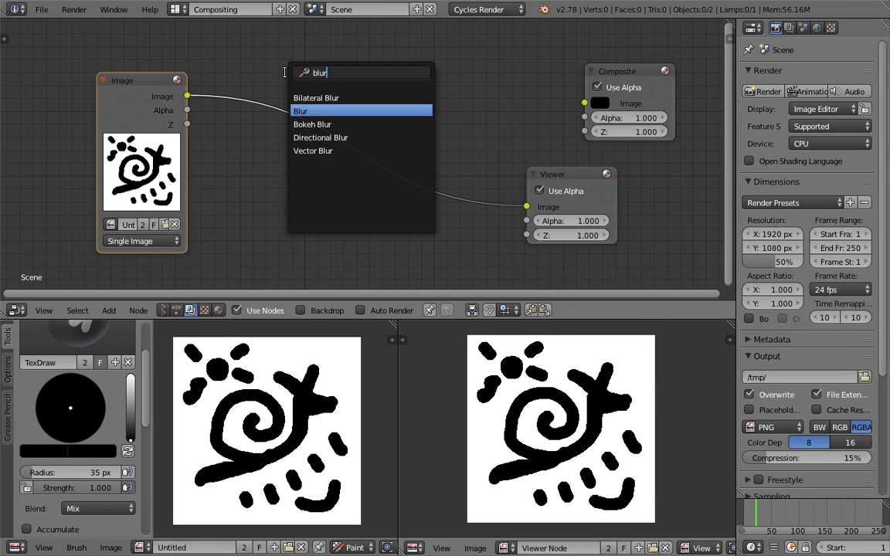
key(Return)
click(294, 62)
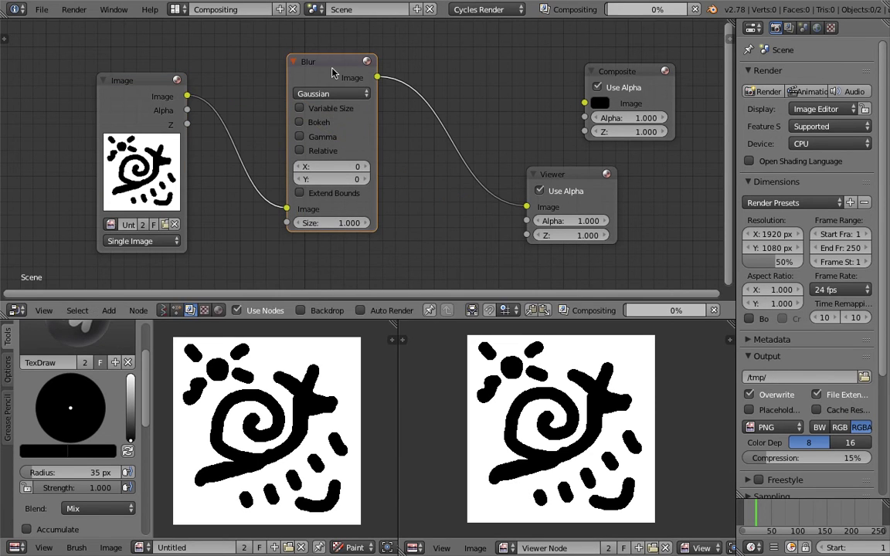
drag(295, 58, 272, 59)
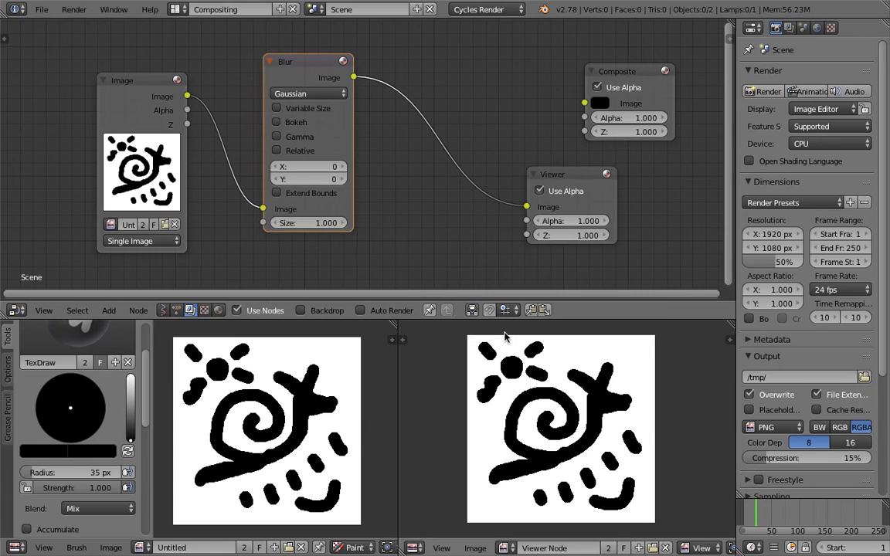
Set the Blur node's X and Y blur amounts to 10.
click(329, 168)
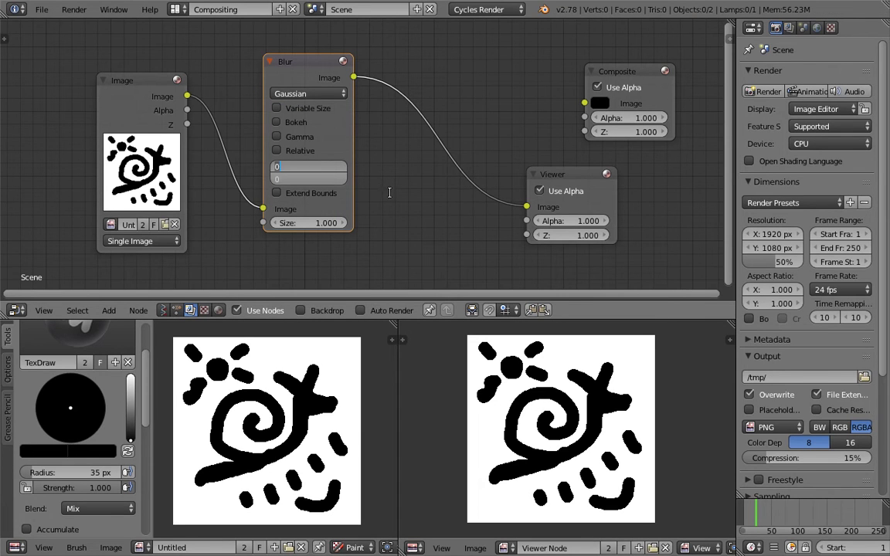
text(10)
key(Return)
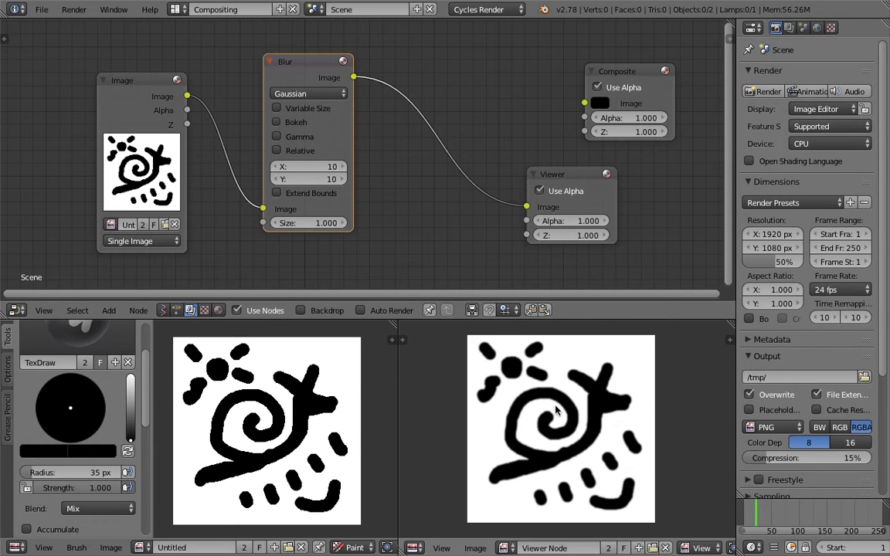
Enable Gamma on the Blur node and place a duplicate of the node directly below it.
scroll(366, 174, down, 1)
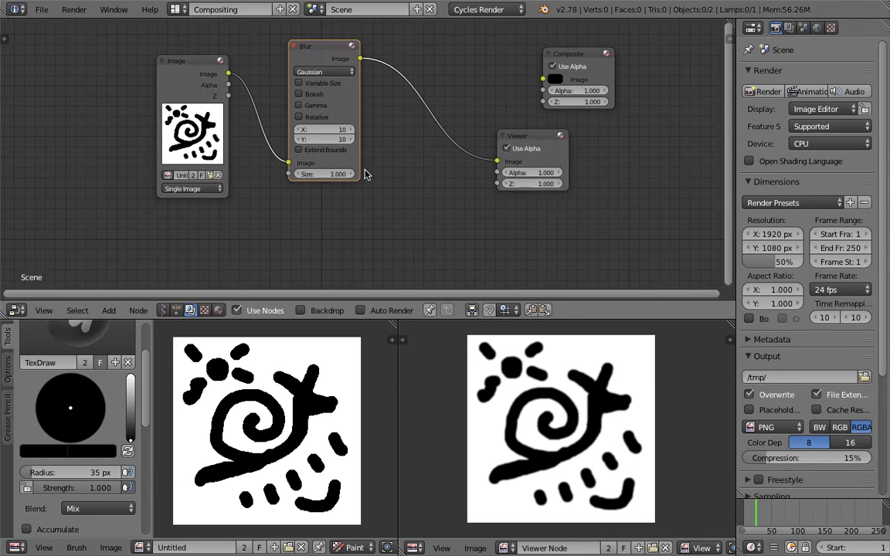
click(300, 105)
key(shift+d)
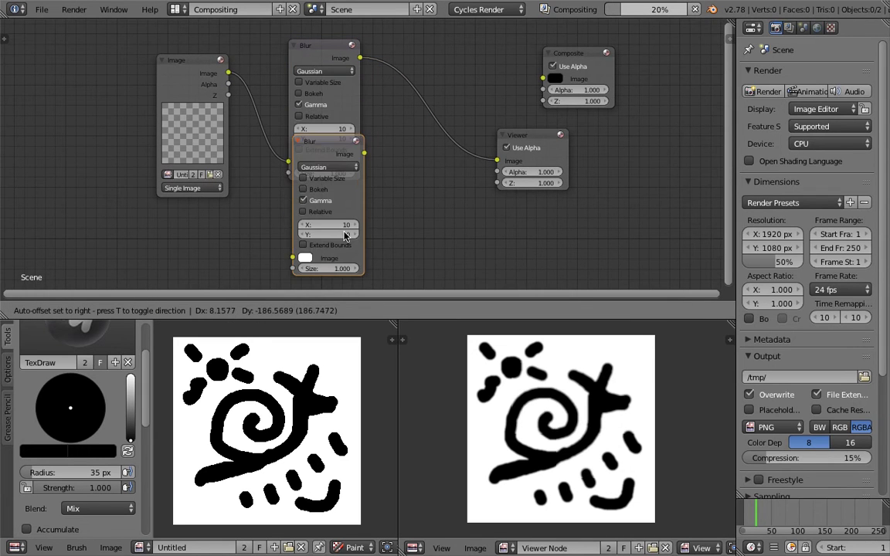
click(345, 271)
scroll(390, 191, down, 1)
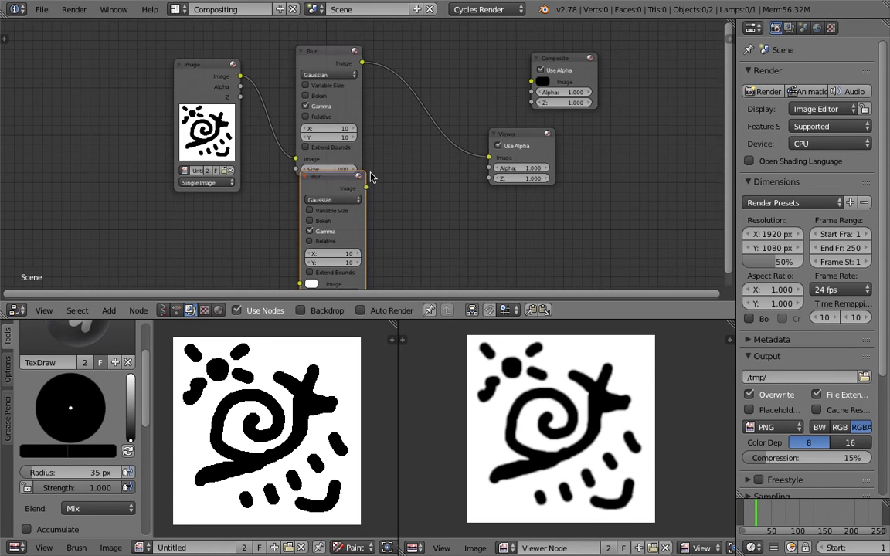
click(323, 110)
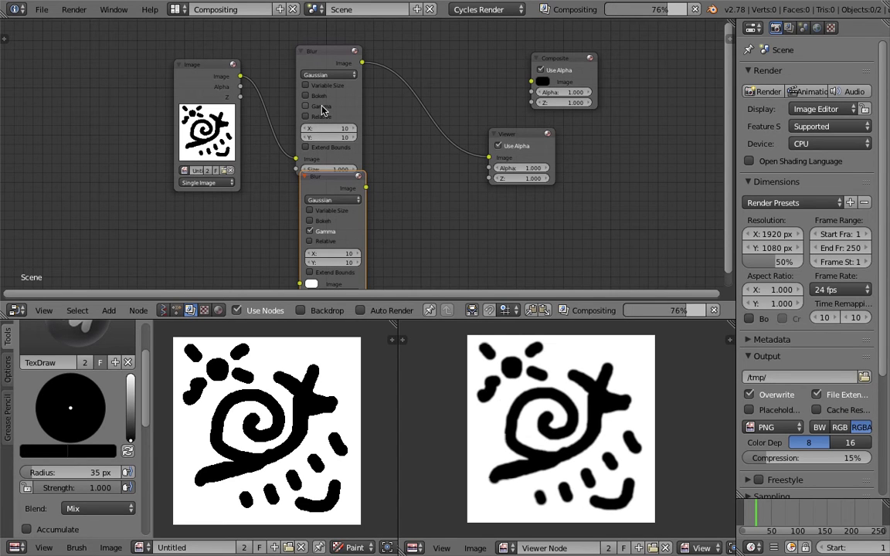
click(305, 106)
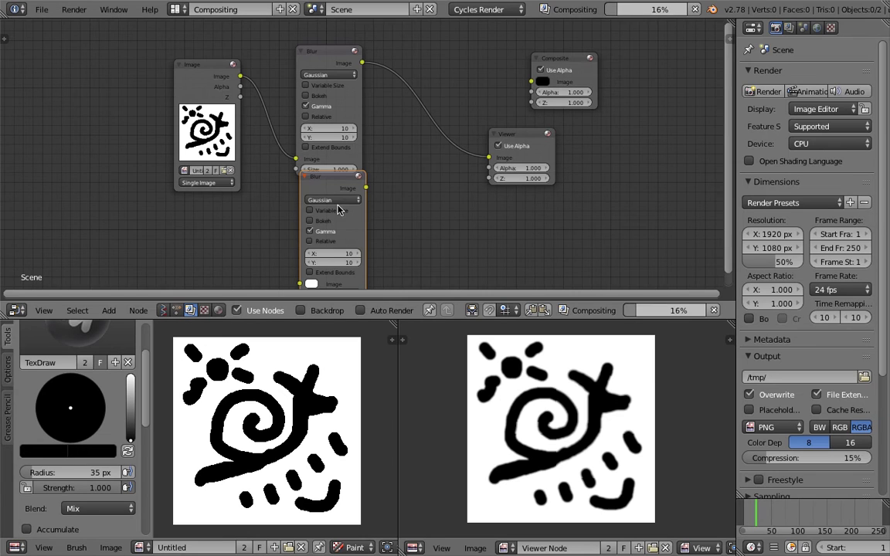
Feed the Image node's output into the duplicated Blur node and set that node's Size to 4.
drag(223, 71, 297, 286)
middle_drag(340, 294, 334, 232)
click(334, 232)
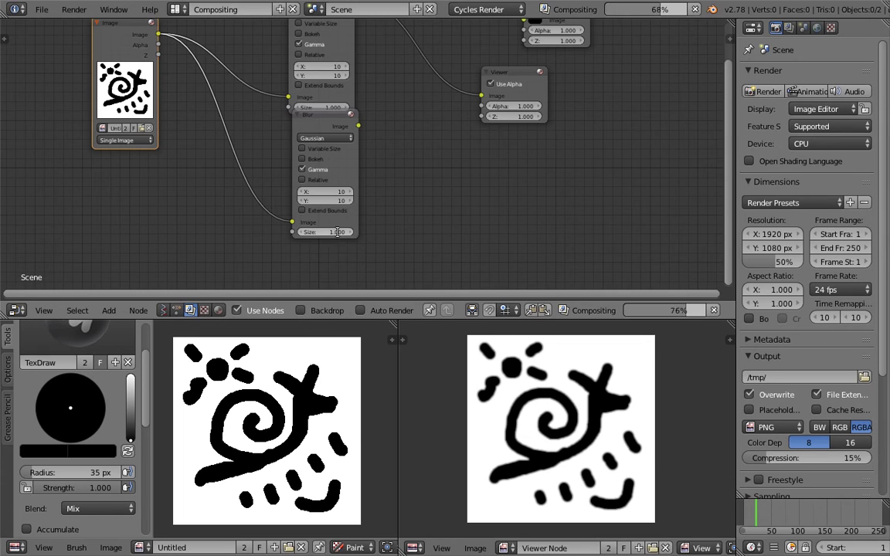
text(4)
key(Return)
middle_drag(387, 171, 358, 217)
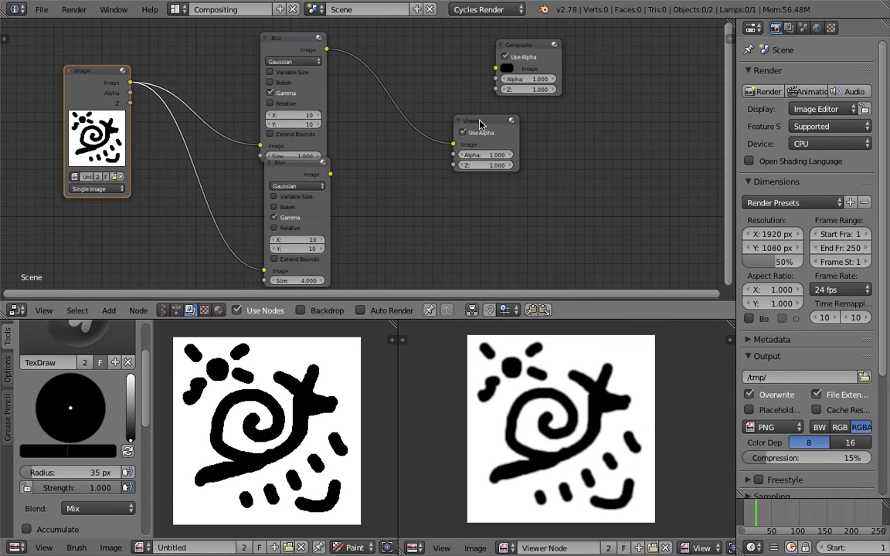
Move the Viewer node farther from the Blur nodes and add an unconnected Math node in the gap.
drag(473, 124, 548, 129)
key(shift+a)
click(372, 115)
text(subs)
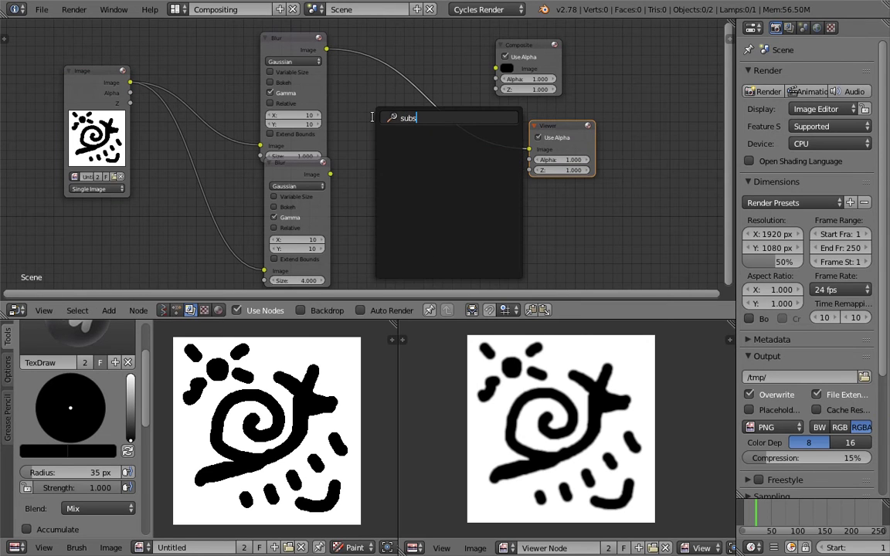
key(BackSpace)
key(BackSpace)
key(BackSpace)
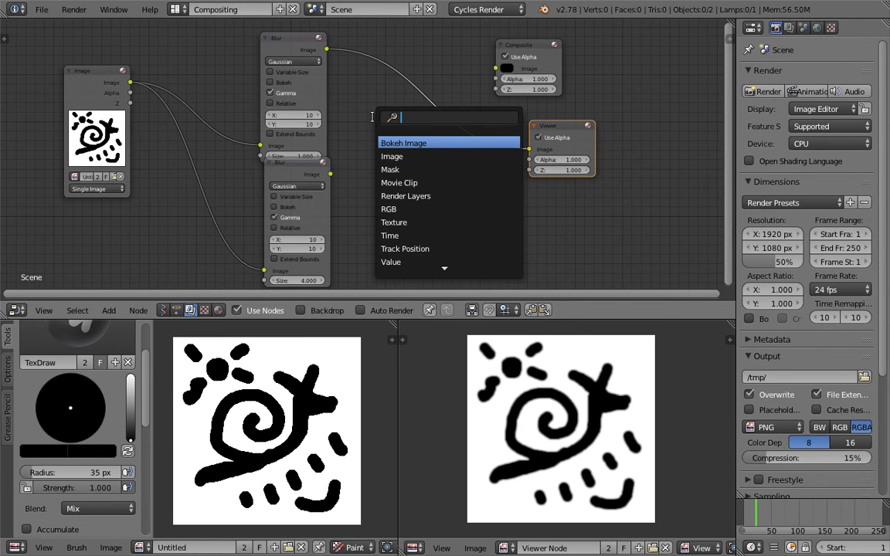
text(math)
key(Return)
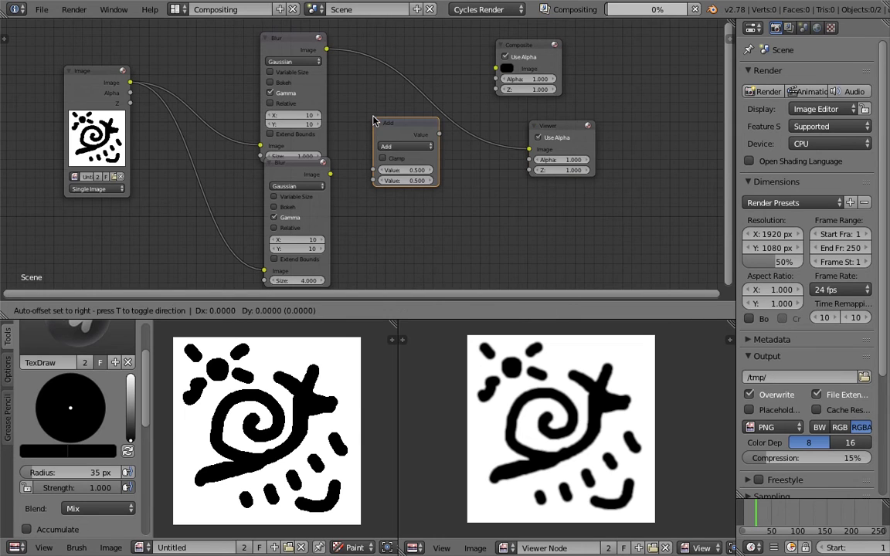
click(355, 65)
drag(327, 50, 390, 127)
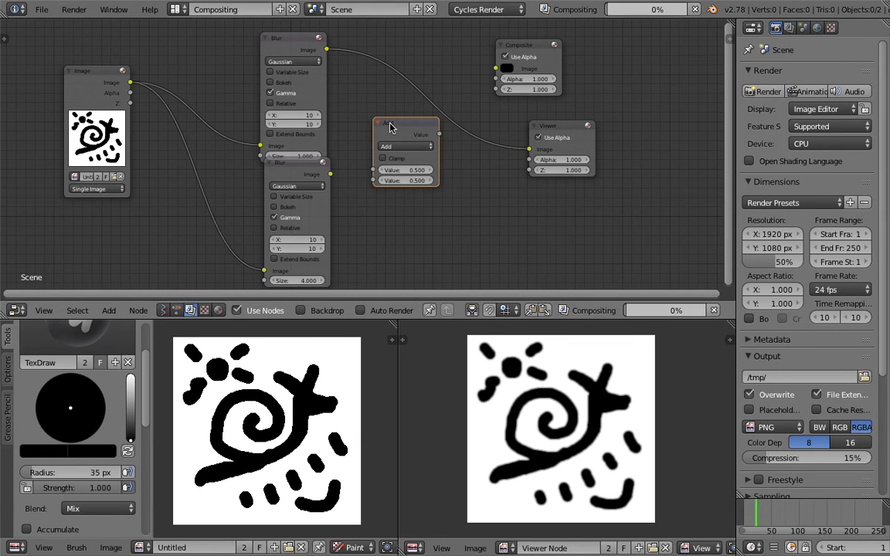
Add a Mix node below the Math node and shift the Math node slightly closer to the Blur nodes.
middle_drag(476, 191, 465, 187)
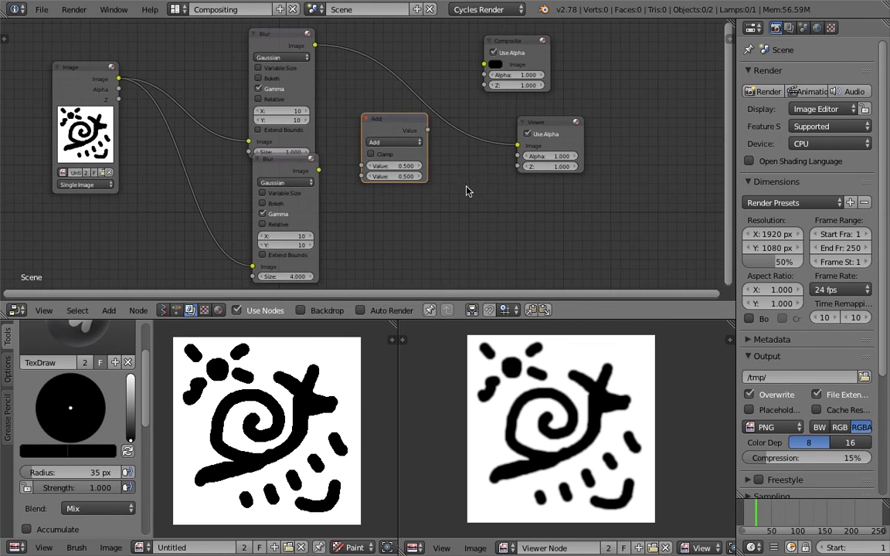
key(shift+a)
click(465, 187)
text(mix)
key(Return)
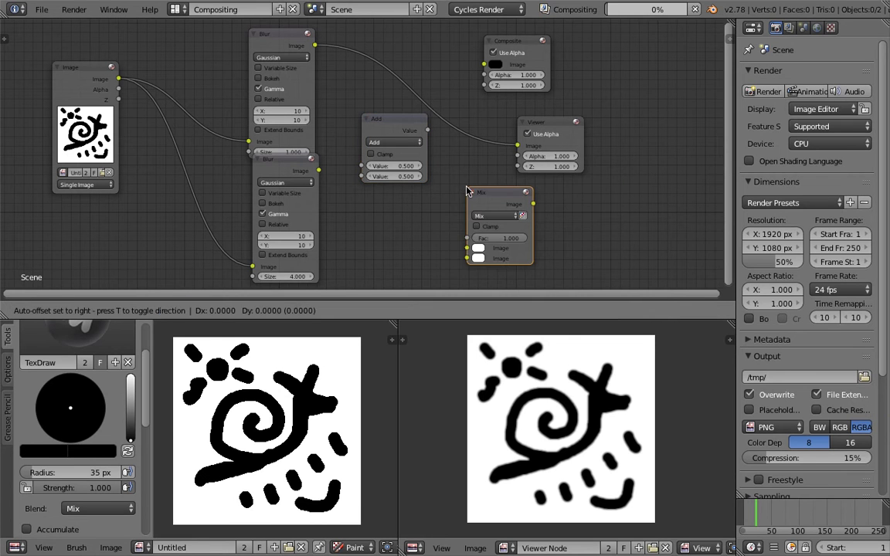
click(364, 199)
middle_drag(353, 180, 329, 136)
scroll(332, 159, up, 2)
drag(348, 68, 333, 66)
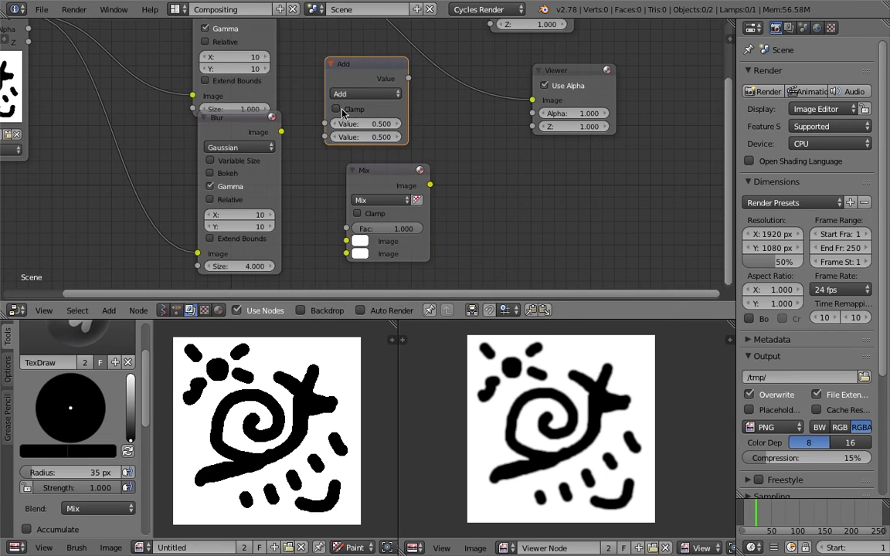
Delete the unconnected Math node from the compositor node tree.
ctrl+scroll(363, 125, up, 6)
ctrl+scroll(364, 137, up, 3)
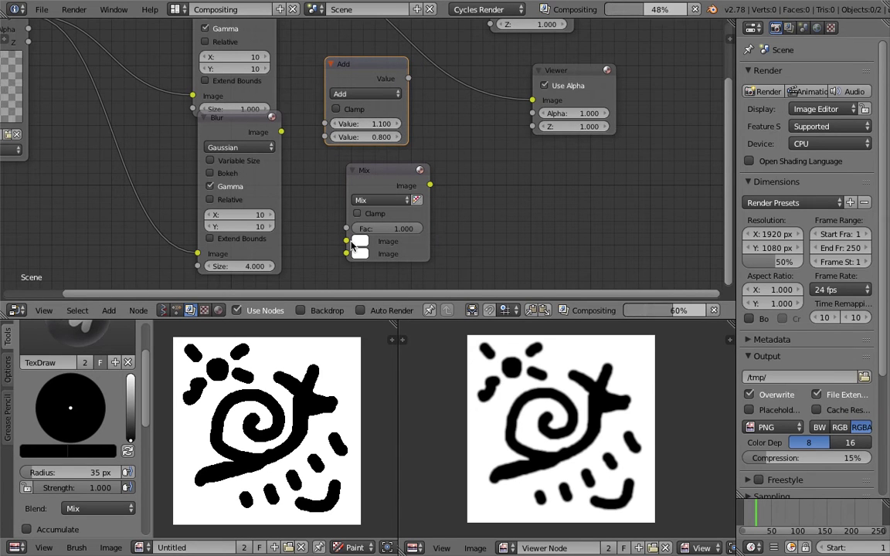
scroll(381, 171, down, 1)
middle_drag(381, 171, 380, 204)
key(x)
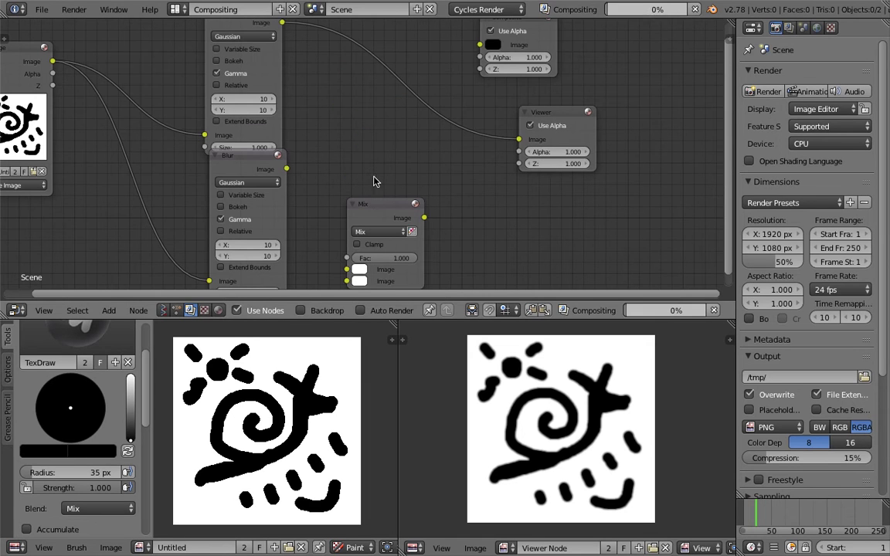
click(375, 205)
Connect the upper Blur to the Mix node's first Image input and the lower Blur to its second, tidying the nodes' positions.
scroll(358, 146, down, 1)
drag(365, 193, 349, 136)
drag(298, 47, 334, 195)
drag(282, 163, 262, 177)
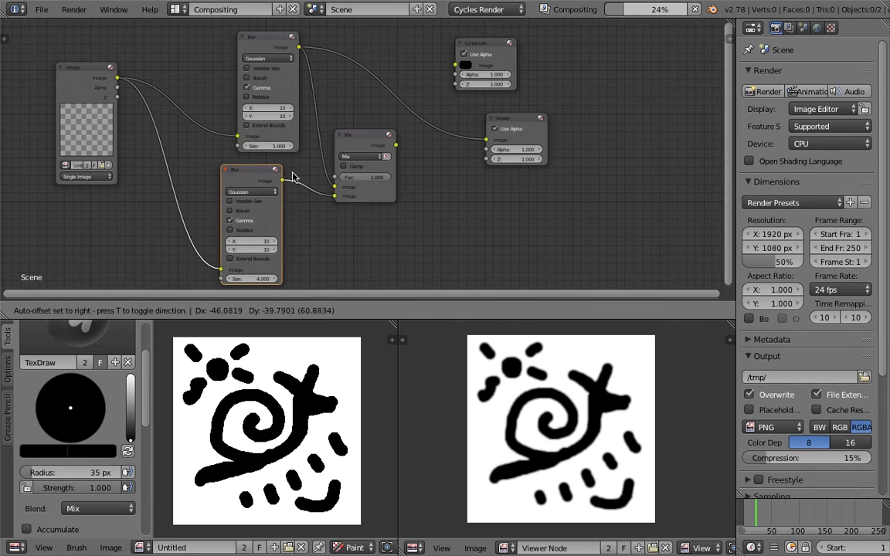
click(262, 180)
drag(332, 131, 317, 125)
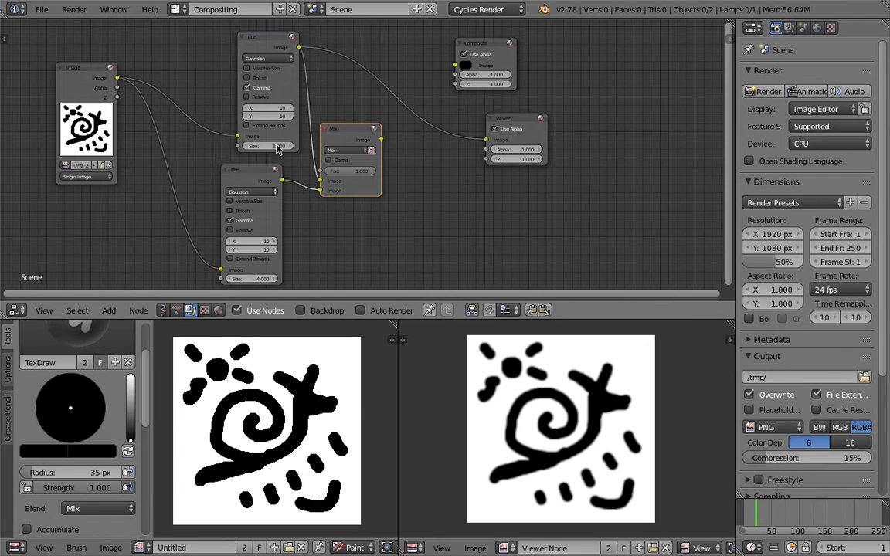
drag(266, 44, 248, 36)
scroll(326, 197, up, 1)
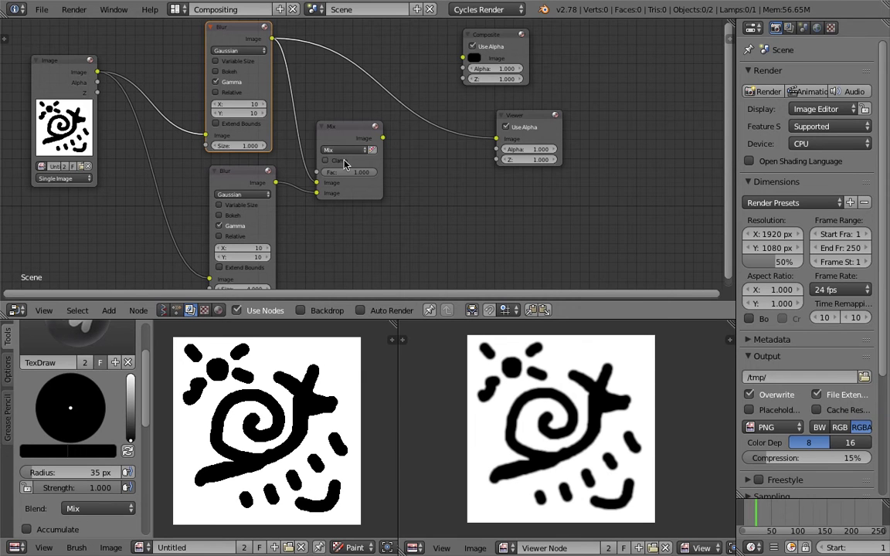
Set the Mix node's blend mode to Subtract and connect its Image output to the Viewer node.
scroll(340, 152, up, 2)
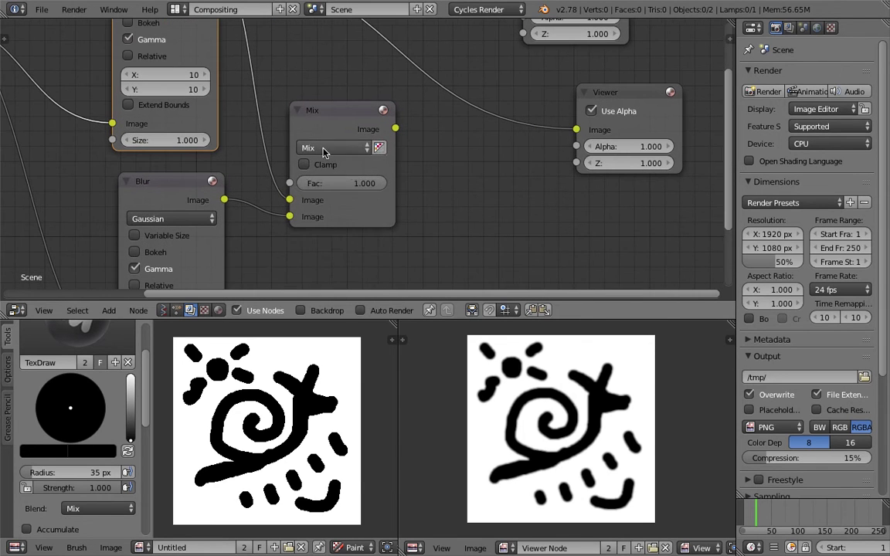
click(325, 148)
click(345, 215)
scroll(382, 172, down, 1)
drag(375, 152, 487, 140)
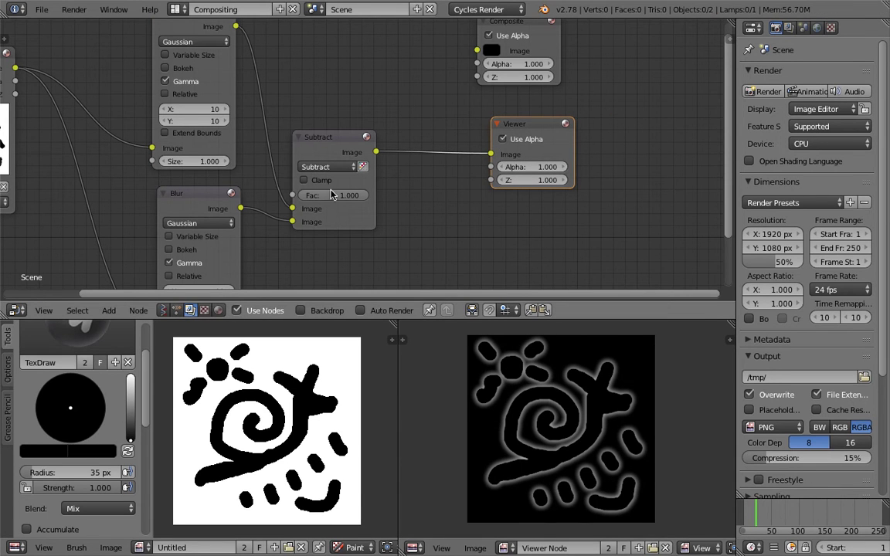
Swap the Subtract node's image inputs back and forth, leaving the lower Blur in the first and the upper Blur in the second.
drag(293, 210, 294, 222)
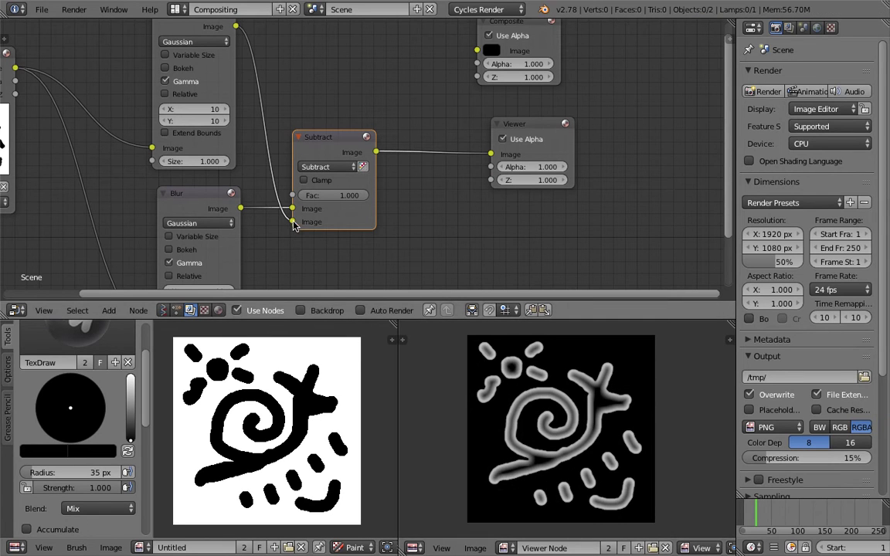
mouse_move(294, 210)
mouse_down()
mouse_move(264, 196)
mouse_move(292, 208)
mouse_up()
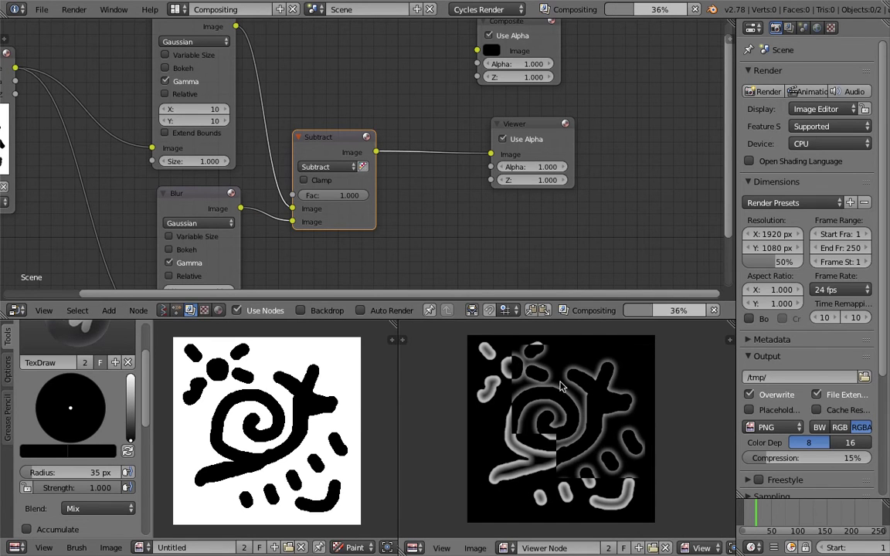
mouse_move(292, 209)
mouse_down()
mouse_move(265, 202)
mouse_move(292, 223)
mouse_up()
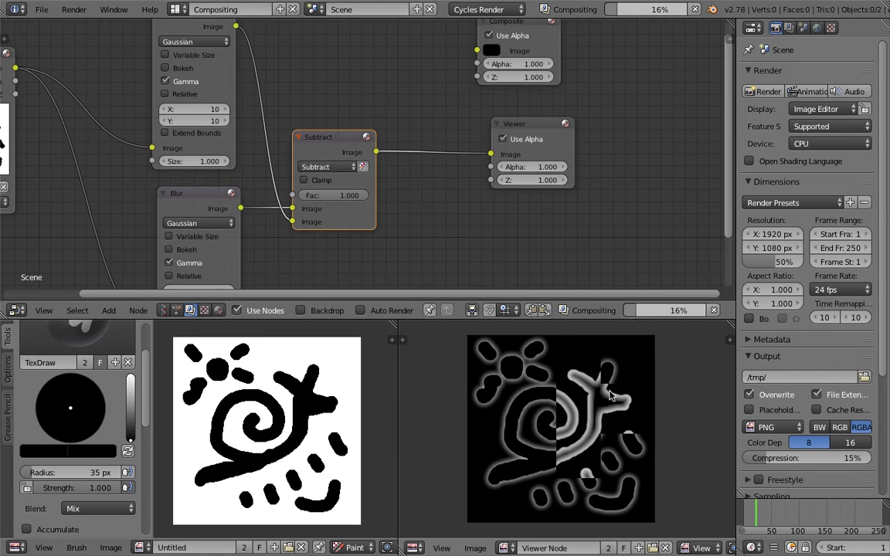
key(ctrl+s)
click(415, 203)
Try the Clamp option on the Subtract node and switch it back off.
click(312, 179)
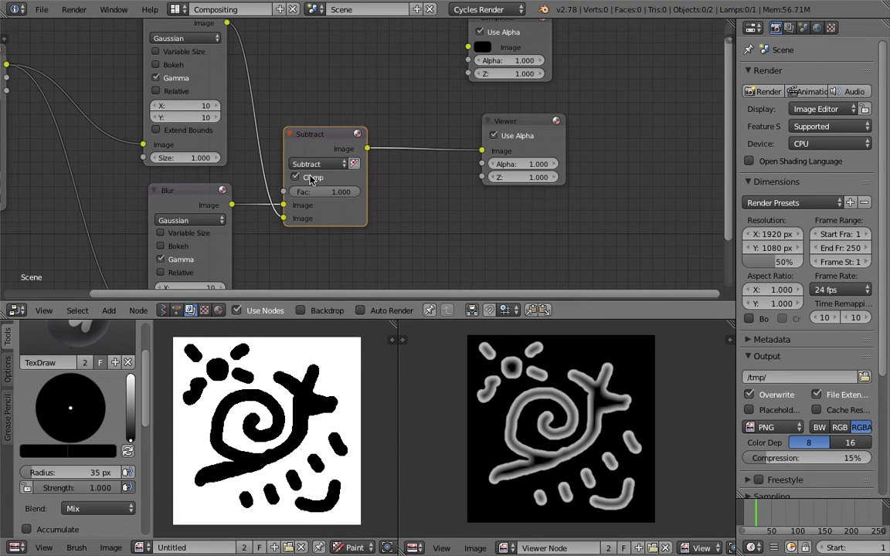
click(311, 179)
key(ctrl+s)
click(298, 191)
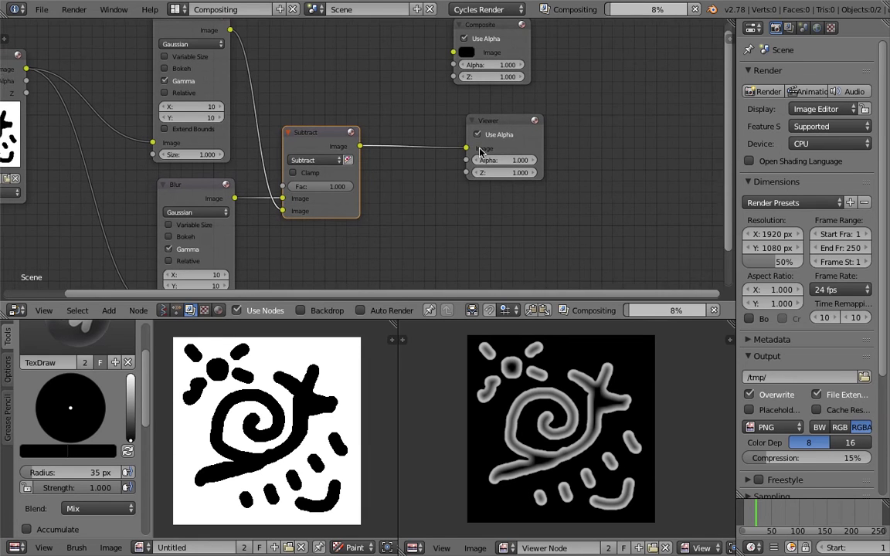
Insert a Gamma node between the Subtract and Viewer nodes, moving the Viewer farther away to make room.
drag(506, 126, 564, 132)
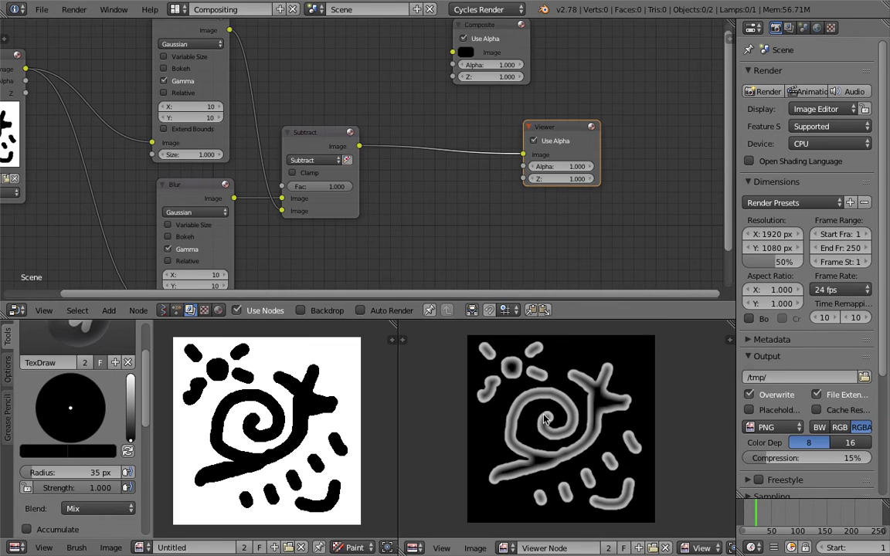
key(space)
text(ga)
key(Return)
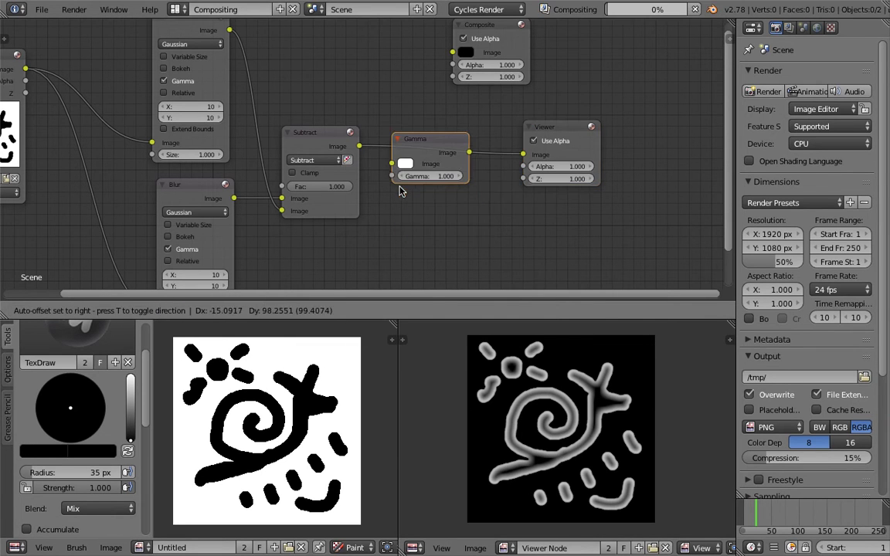
click(392, 118)
ctrl+scroll(393, 116, right, 5)
drag(506, 129, 576, 136)
Set the Gamma node's Gamma value to 0 after trying 10 and 1.
click(379, 168)
text(10)
key(Return)
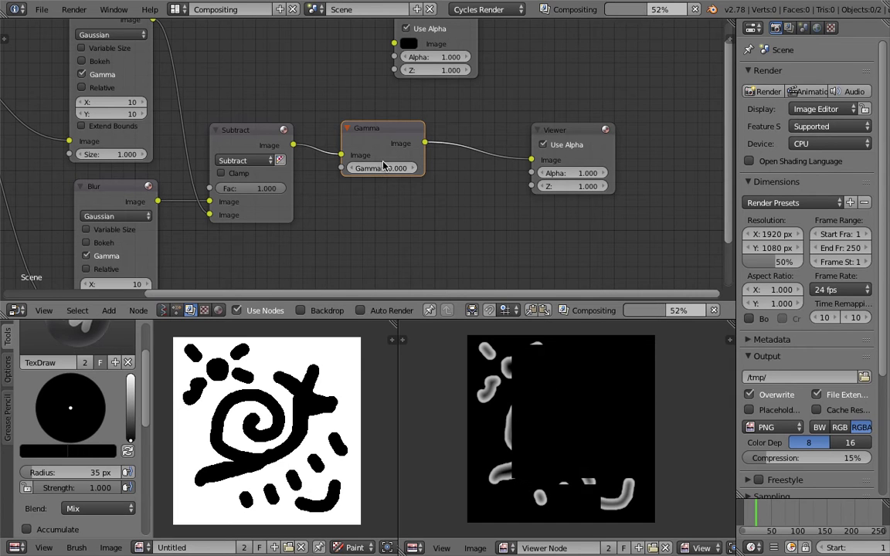
click(369, 169)
text(1)
key(Return)
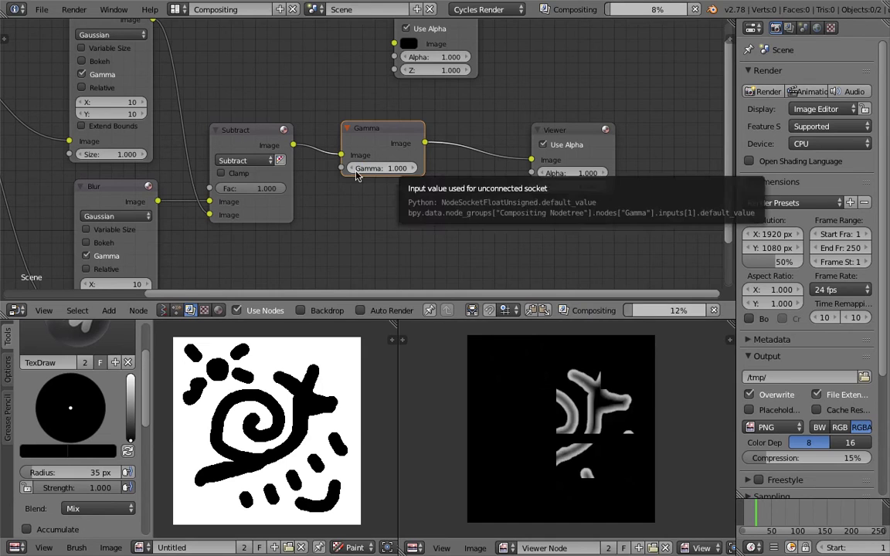
key(BackSpace)
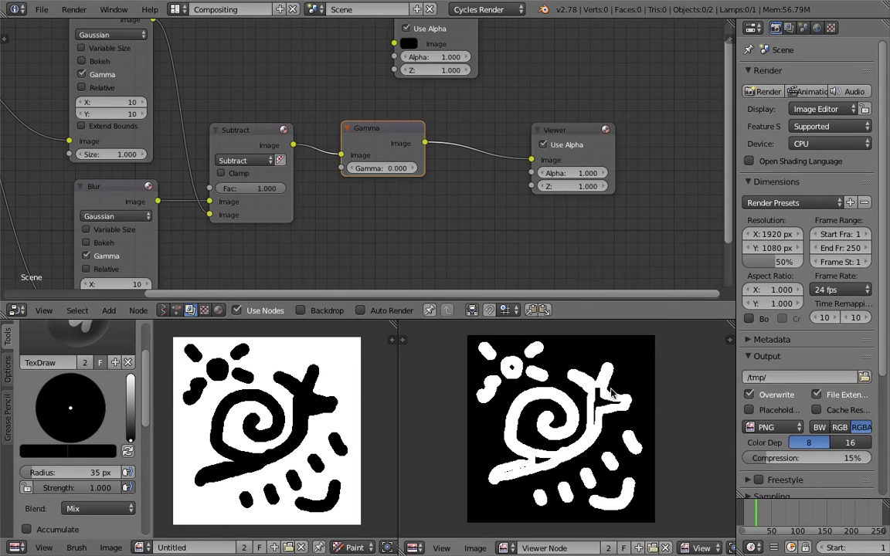
key(ctrl+s)
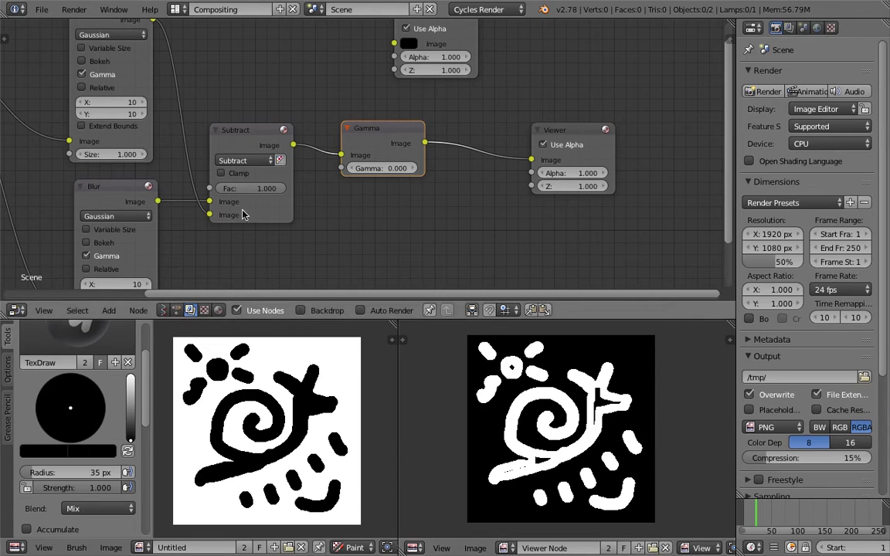
Try the Subtract node's two image inputs in reversed order and restore the previous order.
drag(209, 202, 218, 216)
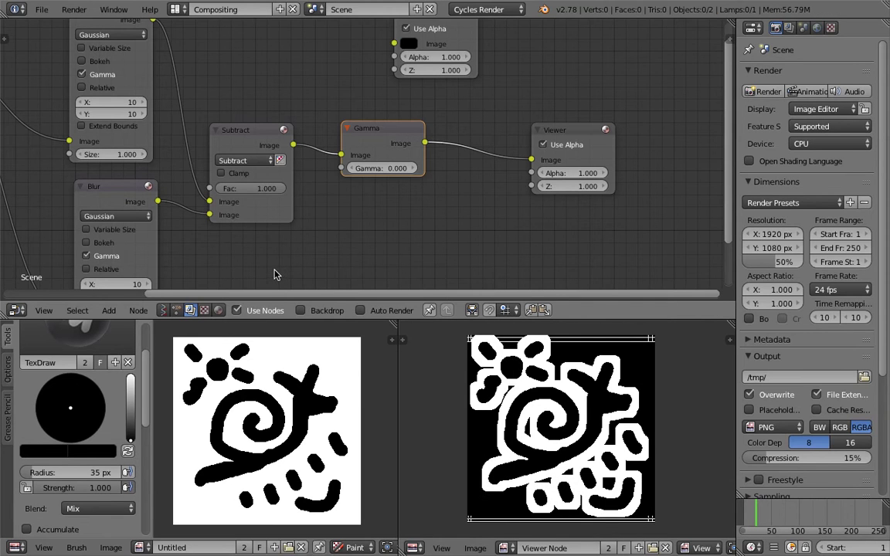
scroll(259, 268, down, 1)
drag(232, 204, 231, 192)
Set the lower Blur node's Size to 2 after trying 5.
scroll(236, 241, down, 4)
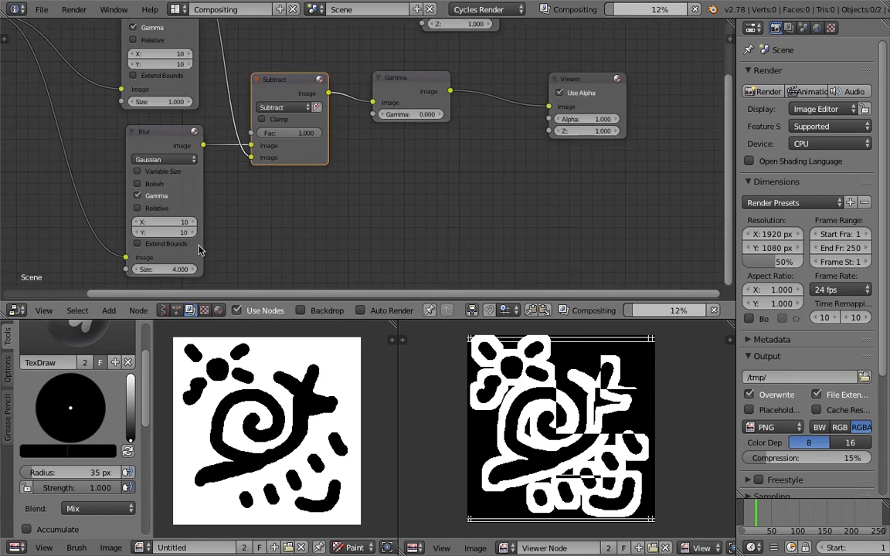
drag(183, 271, 244, 267)
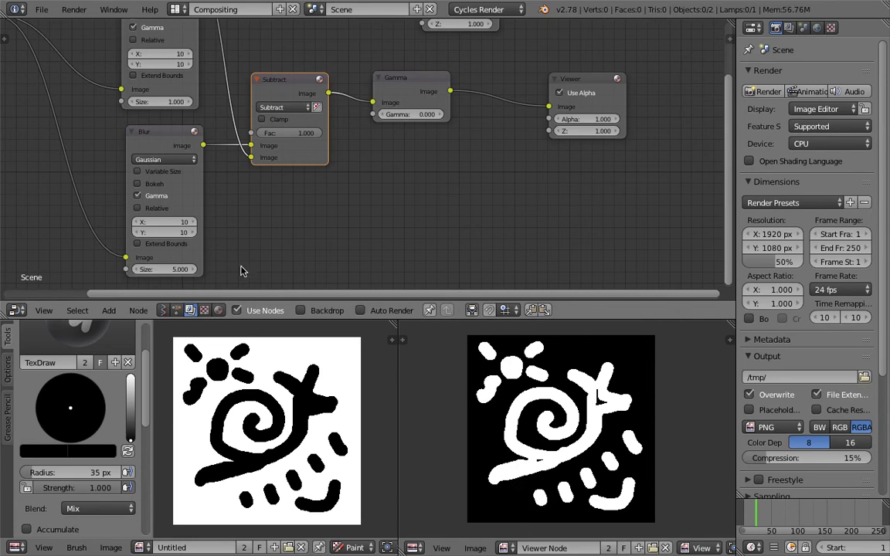
drag(185, 270, 238, 268)
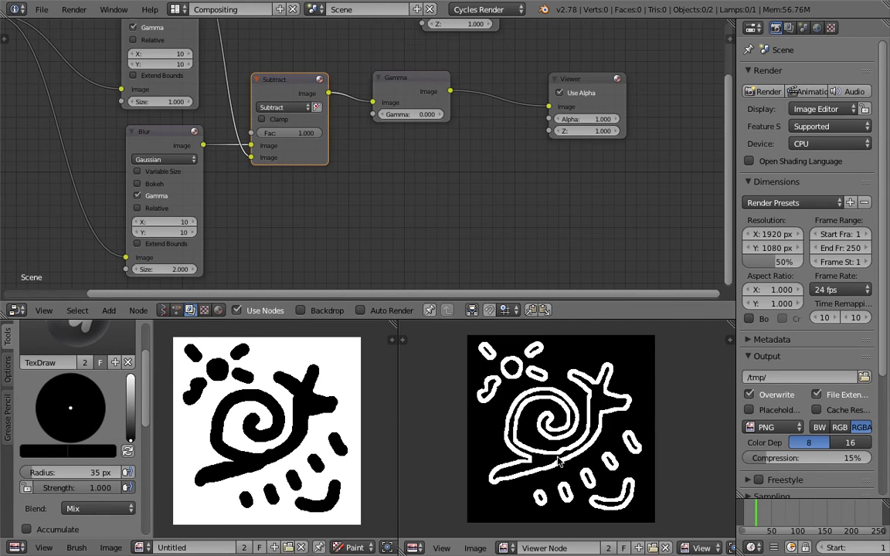
Set the upper Blur node's Size to 0.5.
shift+scroll(243, 173, up, 2)
click(185, 126)
text(0.5)
key(Return)
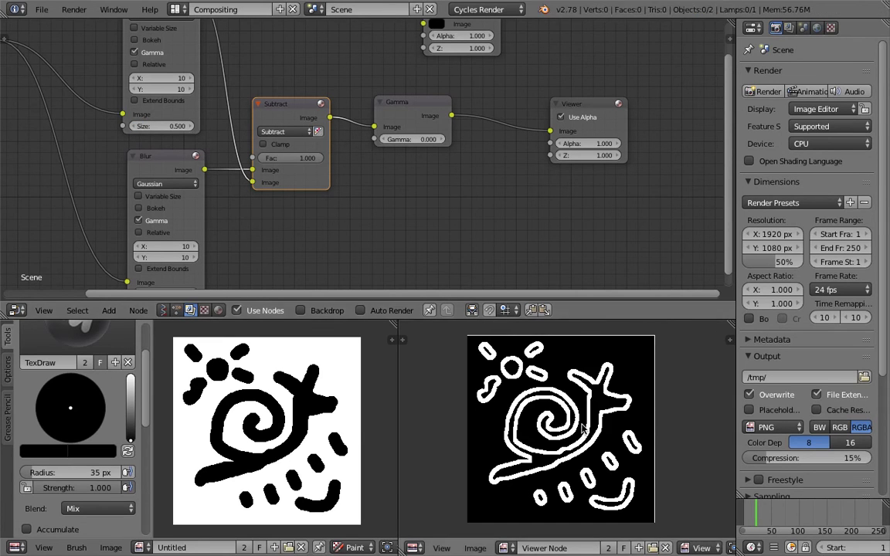
Move the Viewer node farther from the Gamma node and delete the unconnected Composite node.
middle_drag(487, 196, 449, 248)
drag(556, 155, 593, 155)
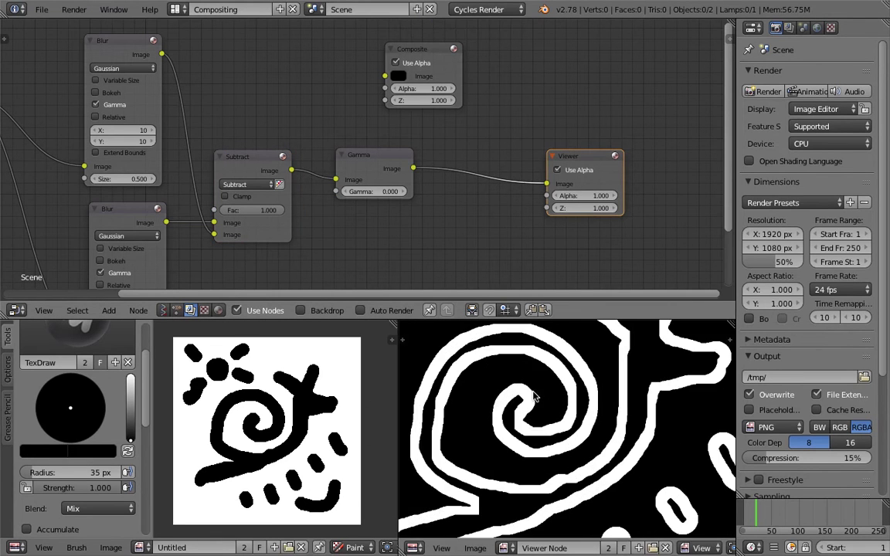
scroll(393, 189, down, 2)
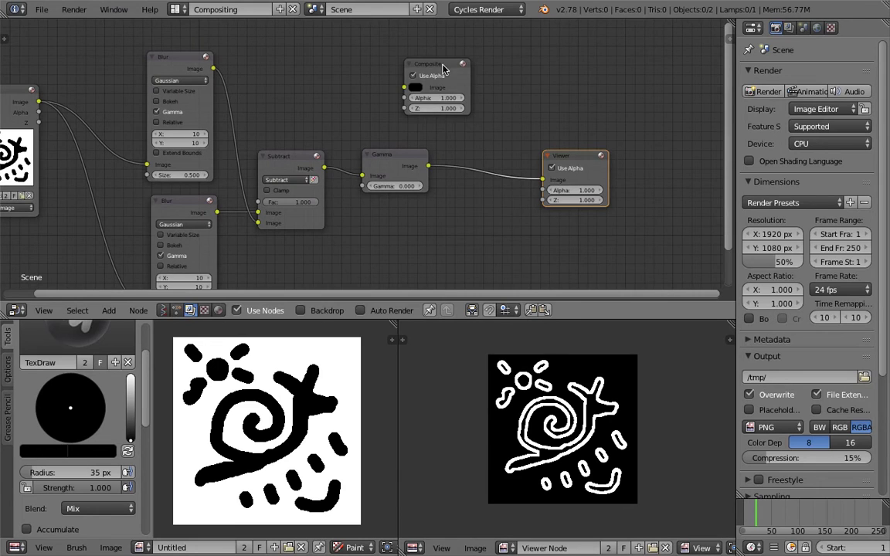
drag(407, 68, 496, 64)
key(x)
Insert a Bright/Contrast node between the Gamma and Viewer nodes and set its Contrast to 2.
scroll(480, 109, up, 1)
key(ctrl+f)
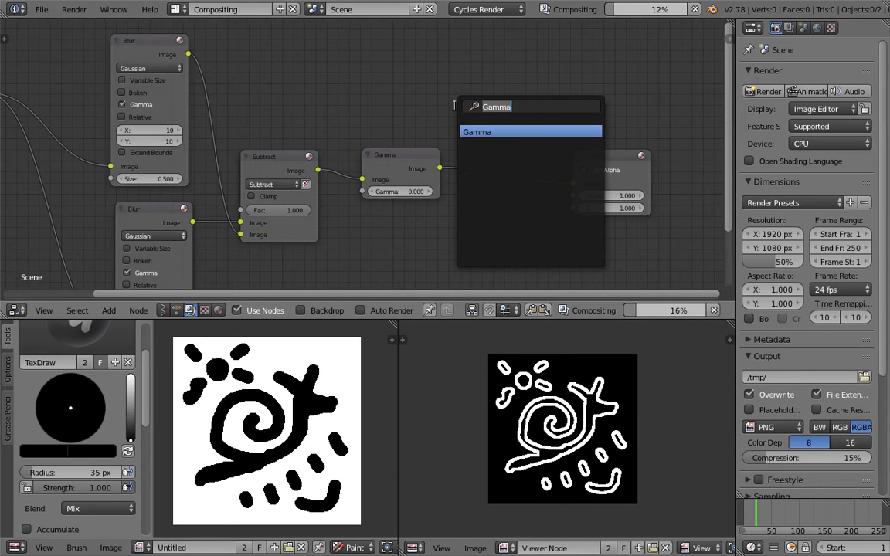
text(bri)
key(Return)
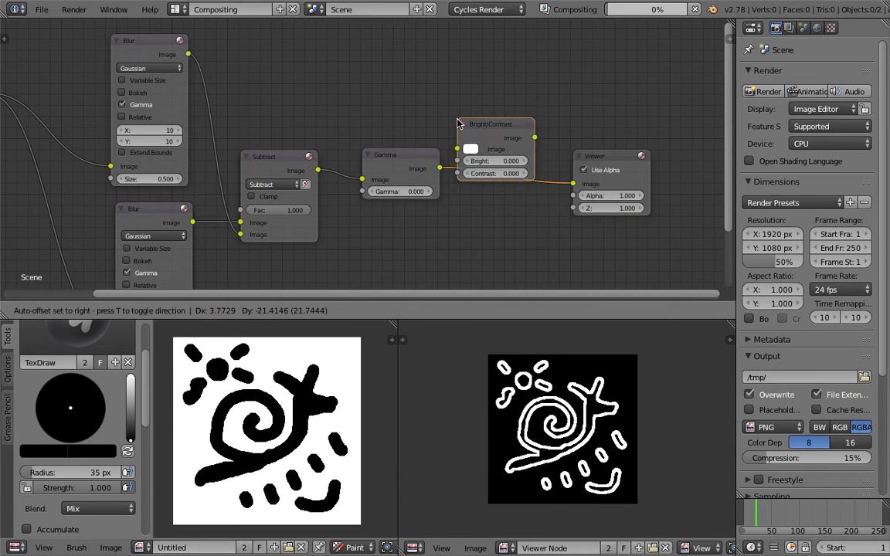
click(484, 125)
click(523, 176)
text(0.62)
key(Return)
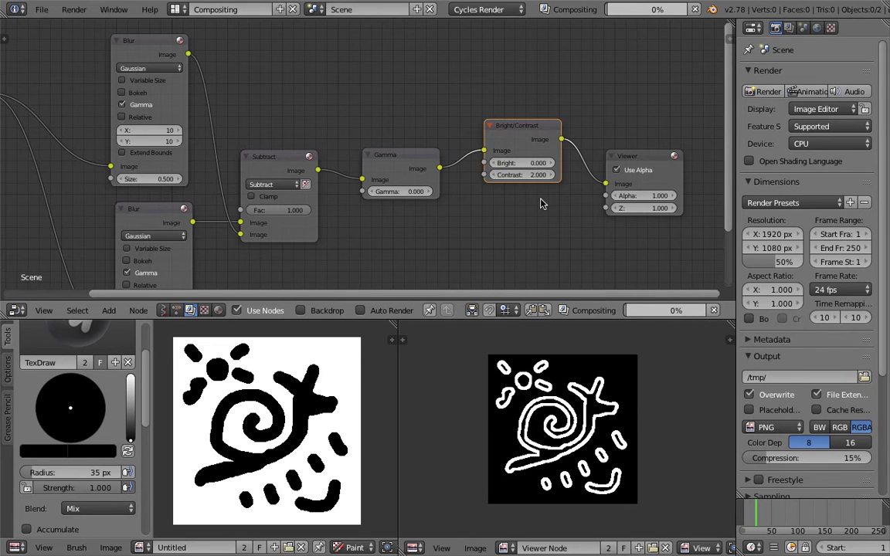
Delete the Bright/Contrast node and reconnect the Gamma node's output directly to the Viewer node.
scroll(539, 203, down, 1)
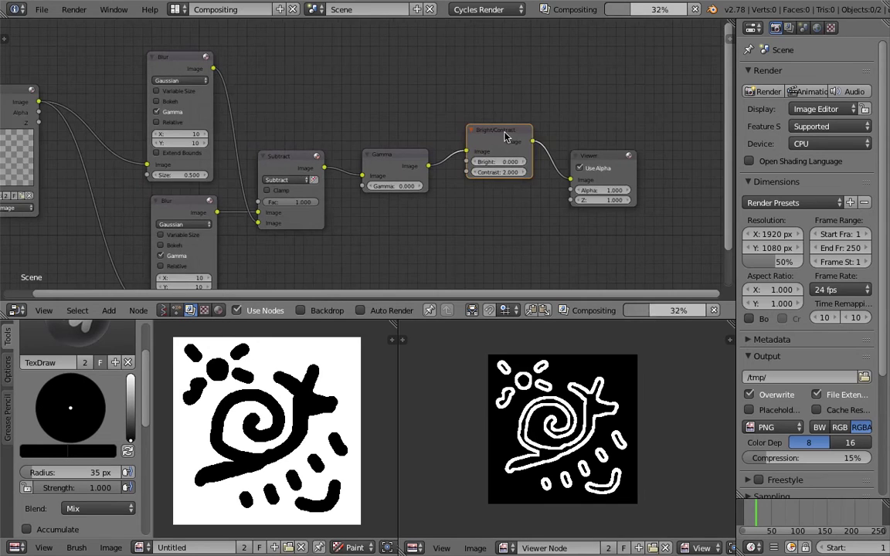
key(x)
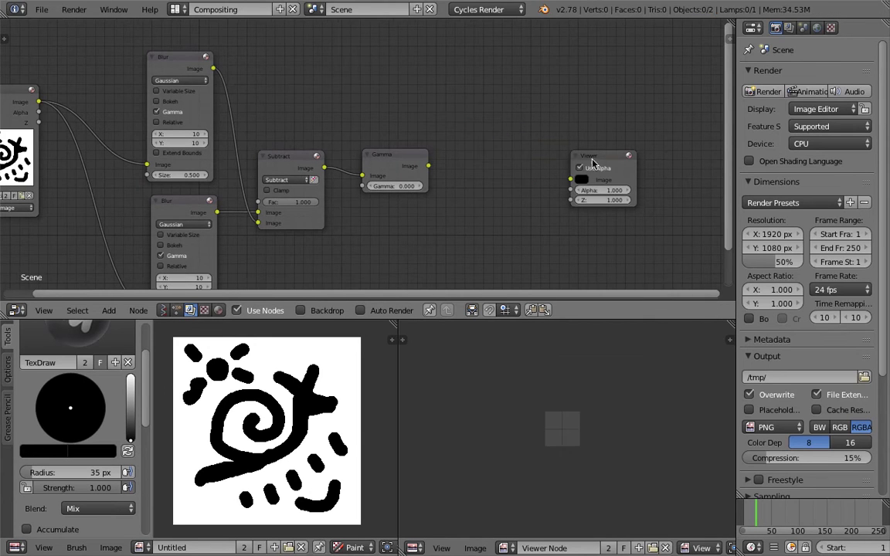
drag(593, 163, 535, 150)
drag(438, 161, 519, 162)
Shift both Blur nodes, the Subtract node and the Gamma node closer to the Image node, leaving space before the Viewer.
scroll(380, 106, down, 1)
scroll(375, 105, down, 1)
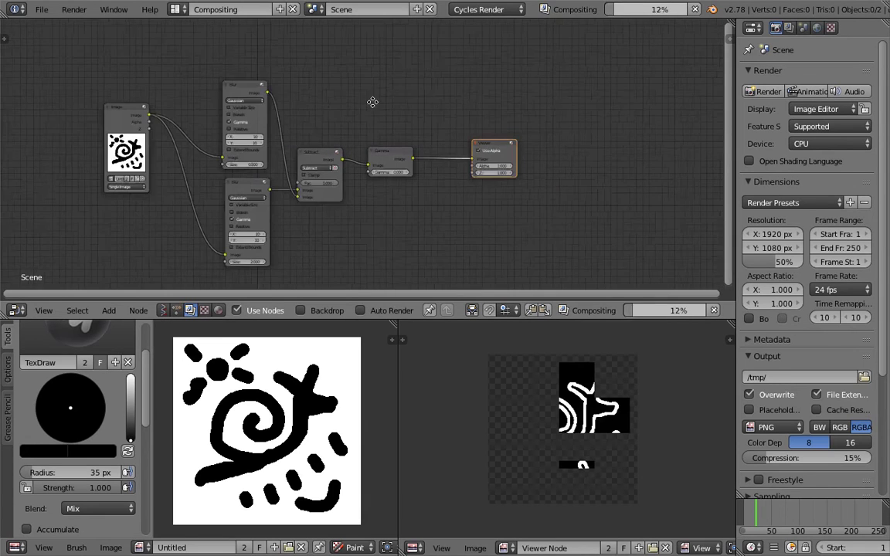
middle_drag(372, 102, 376, 103)
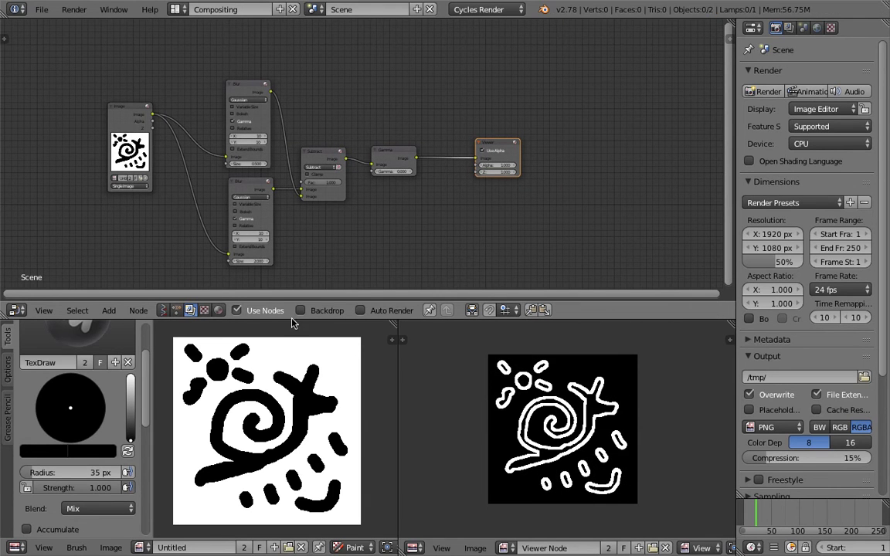
scroll(282, 137, up, 1)
middle_drag(226, 105, 230, 85)
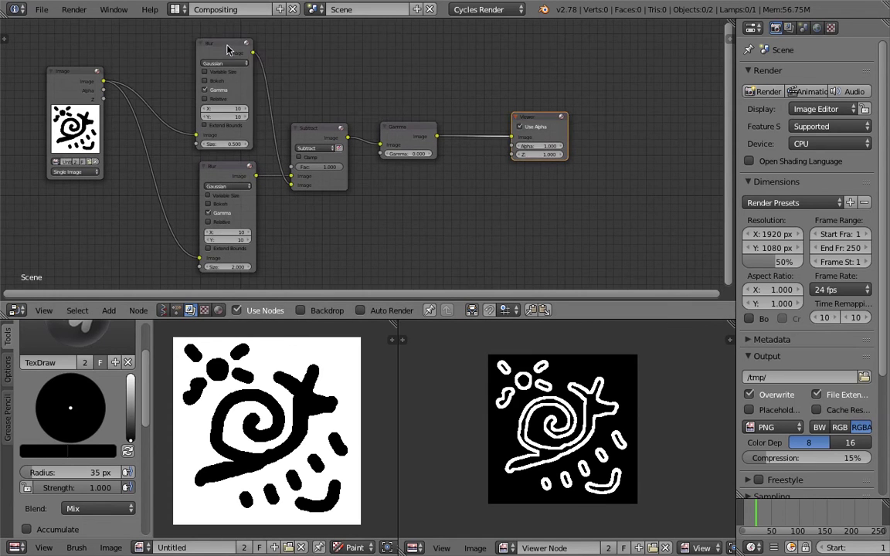
drag(207, 42, 189, 44)
drag(224, 169, 214, 168)
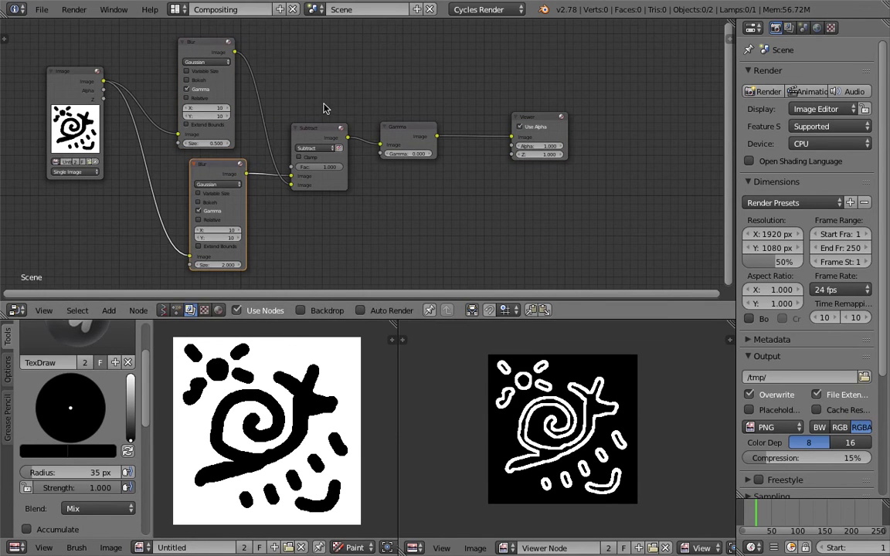
drag(322, 135, 305, 131)
drag(395, 128, 370, 128)
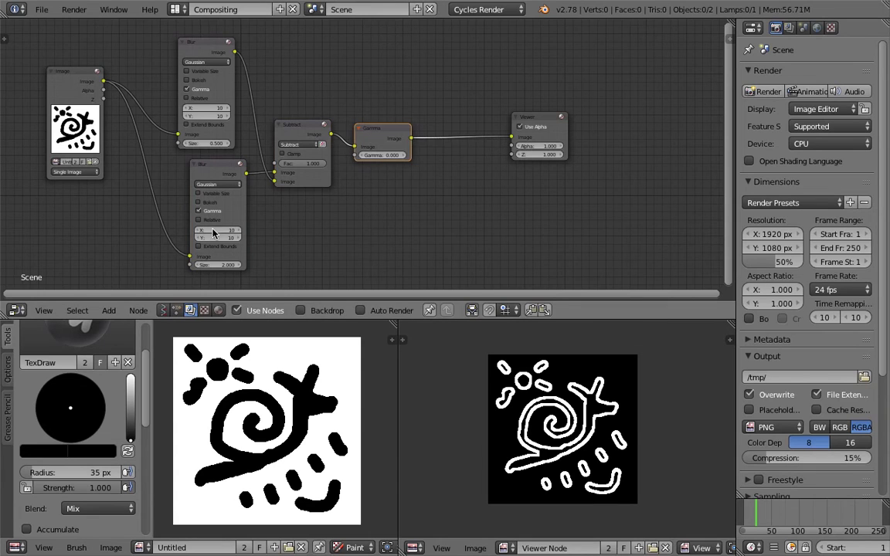
Move the Image node slightly down and farther away from the two Blur nodes.
key(Home)
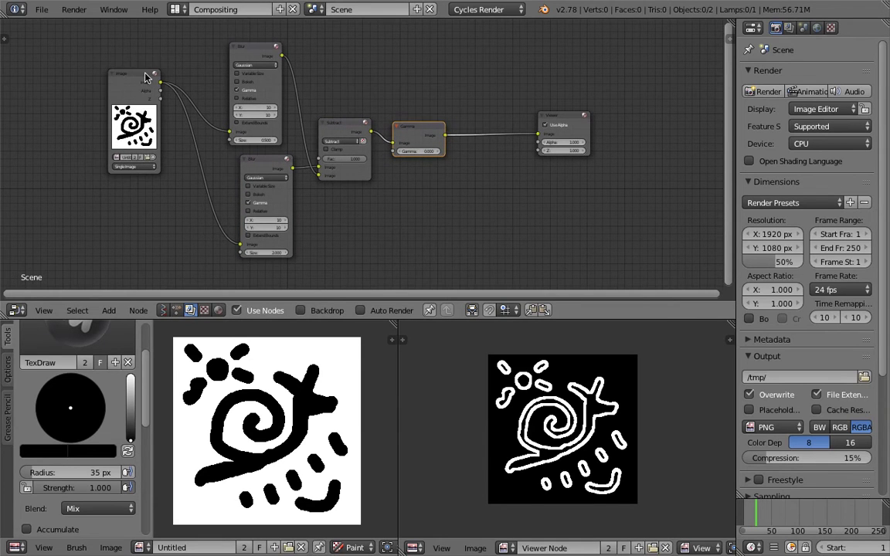
drag(133, 71, 104, 92)
middle_drag(215, 106, 214, 108)
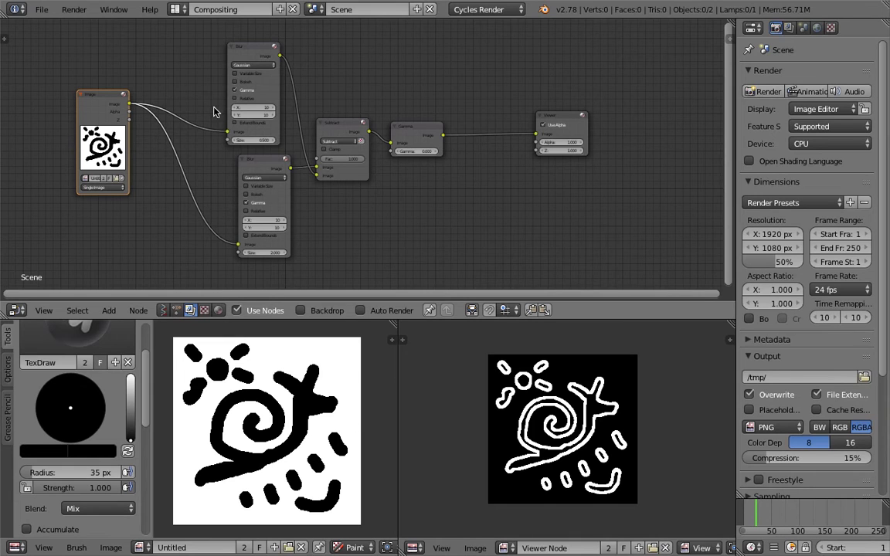
Combine the two Blur nodes, the Subtract node and the Gamma node into one node group.
scroll(286, 66, down, 2)
click(243, 69)
shift+click(259, 154)
shift+click(328, 121)
shift+click(395, 123)
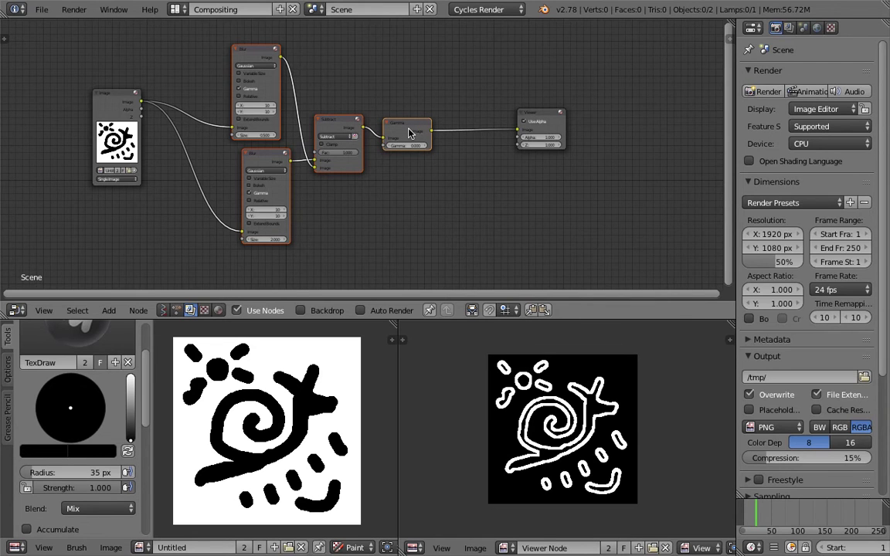
key(ctrl+g)
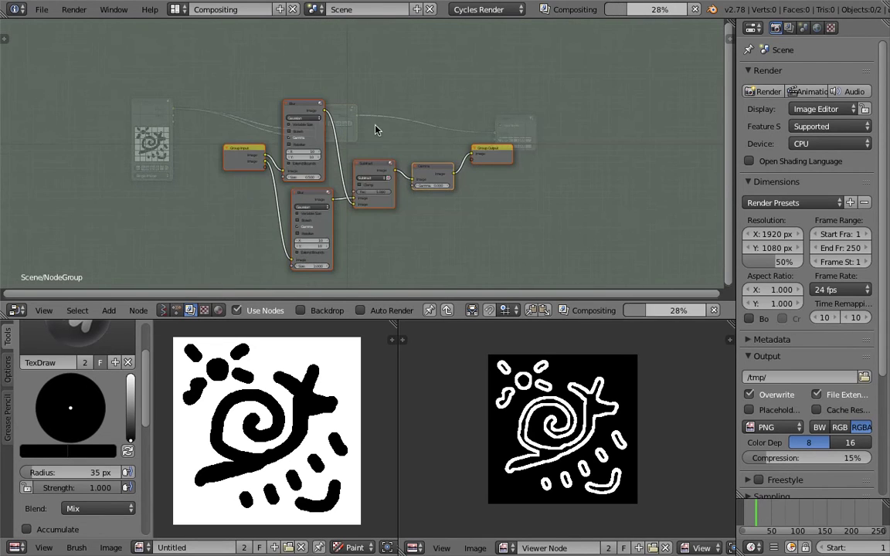
Inside the group, spread the Group Input and Group Output nodes away from the Blur and Gamma nodes.
drag(205, 120, 173, 138)
drag(499, 116, 506, 141)
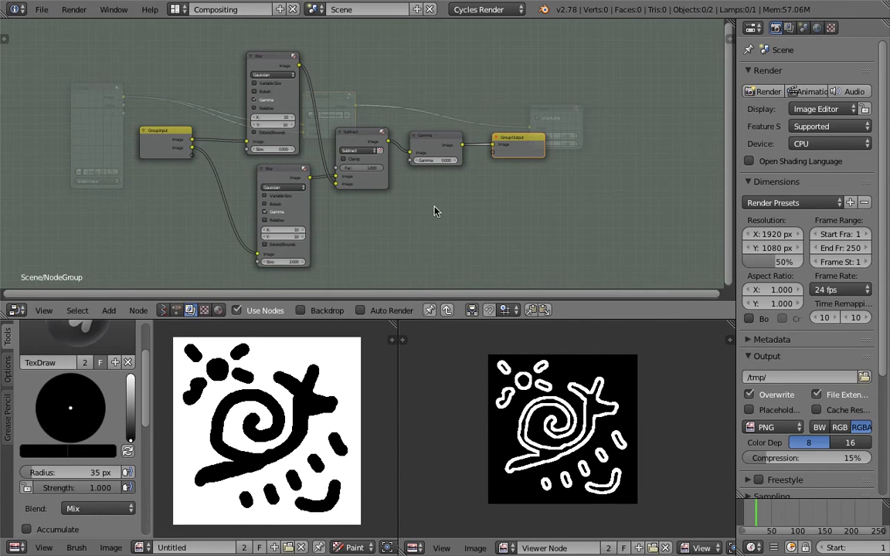
mouse_move(154, 109)
middle_down()
mouse_move(169, 102)
mouse_move(164, 87)
mouse_move(149, 112)
middle_up()
scroll(157, 89, up, 3)
click(135, 101)
scroll(145, 99, down, 2)
drag(156, 127, 121, 127)
drag(545, 137, 559, 143)
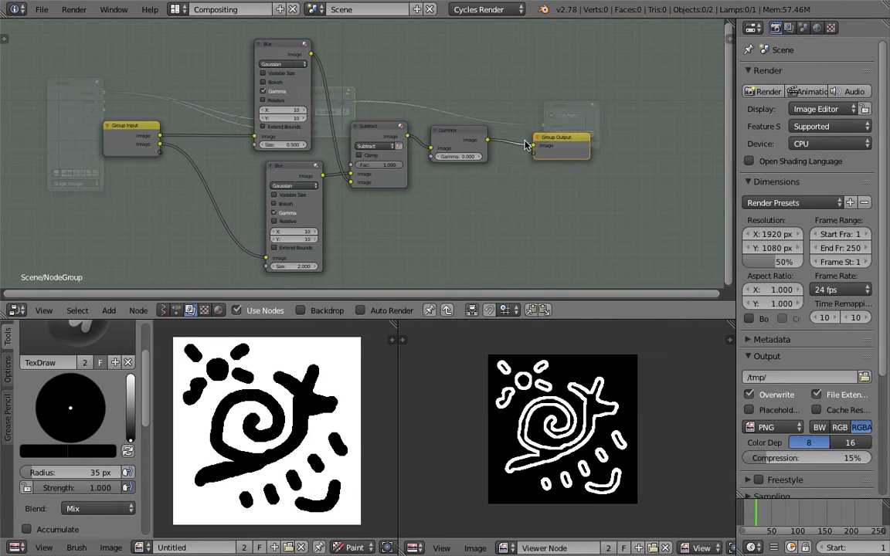
scroll(462, 133, up, 1)
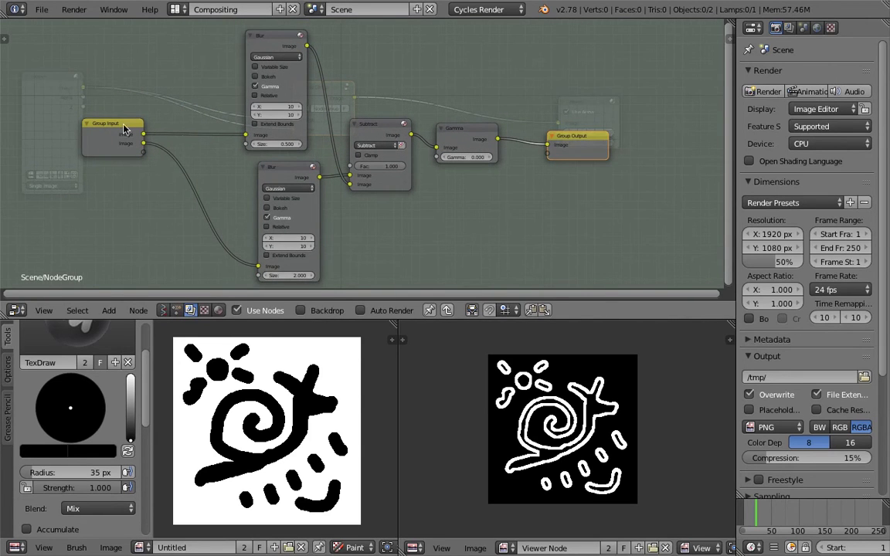
drag(116, 131, 116, 142)
scroll(108, 133, up, 1)
middle_drag(135, 163, 137, 141)
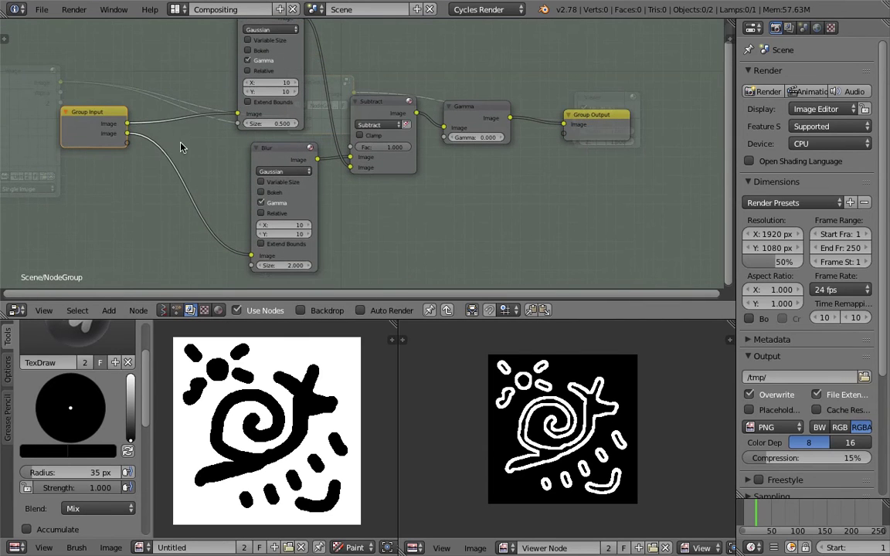
Feed the second Blur node from the first Group Input socket and remove the unused second Image input from the group interface.
scroll(143, 140, down, 1)
drag(139, 119, 228, 196)
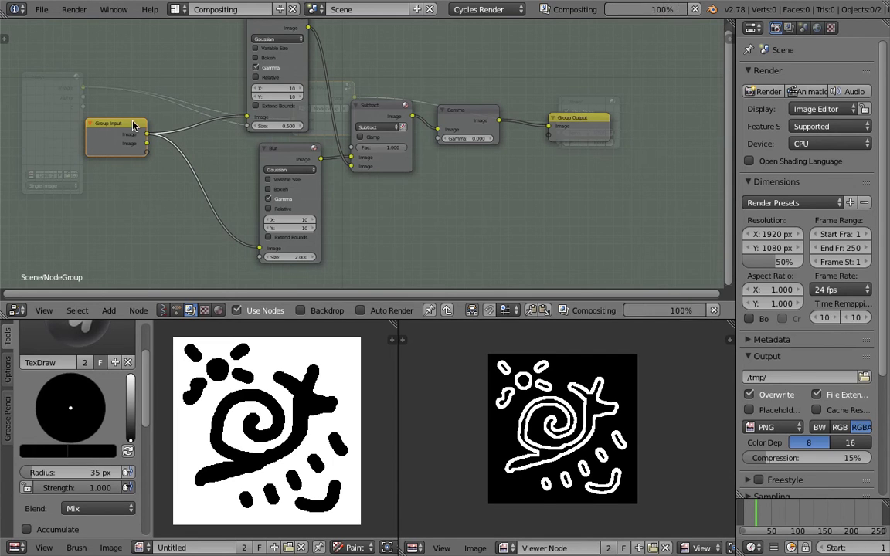
click(732, 37)
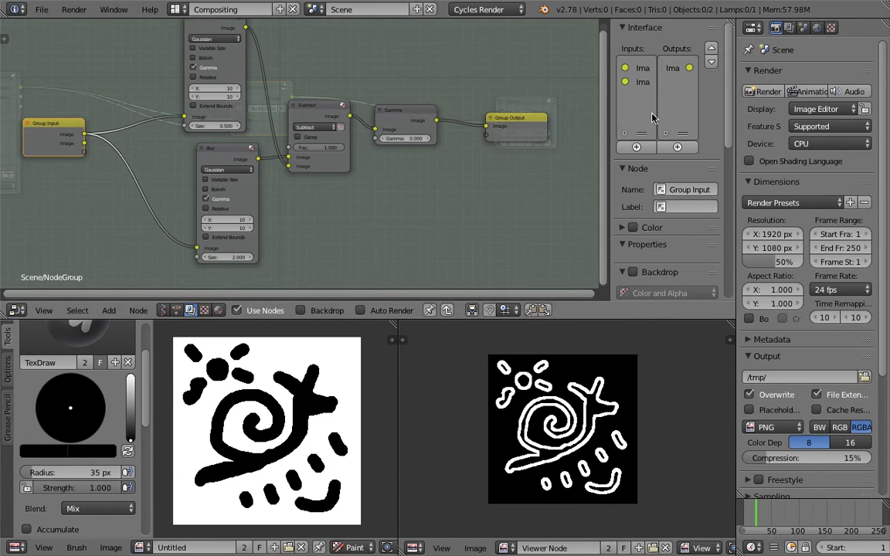
click(642, 82)
click(710, 166)
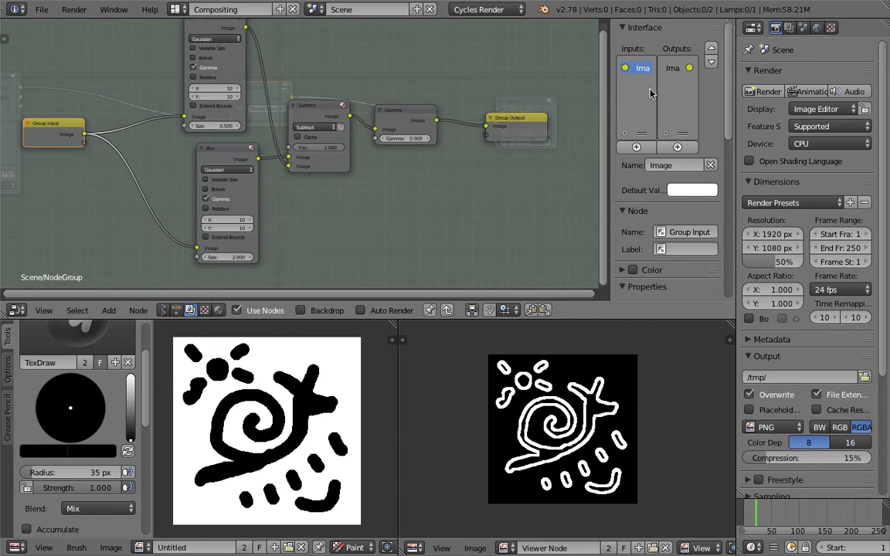
key(n)
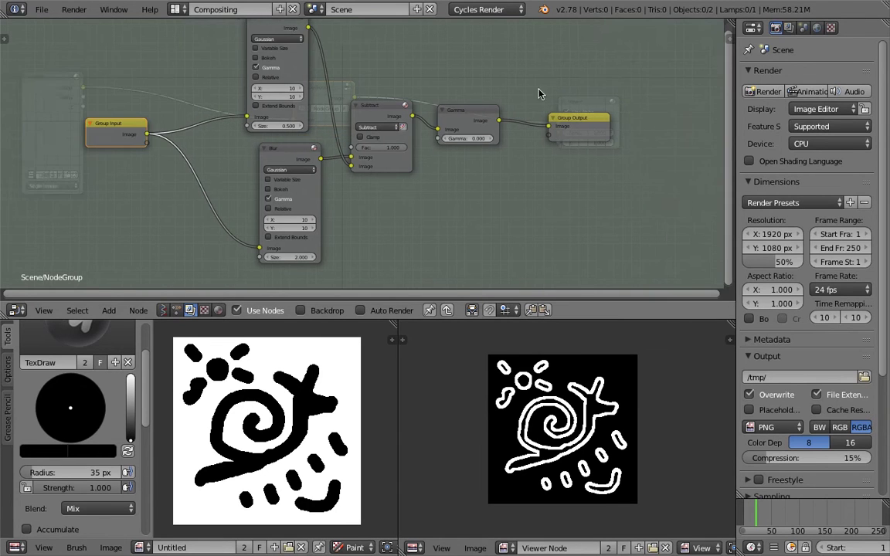
Leave the node group and bring the NodeGroup and Viewer nodes closer to the Image node.
key(Home)
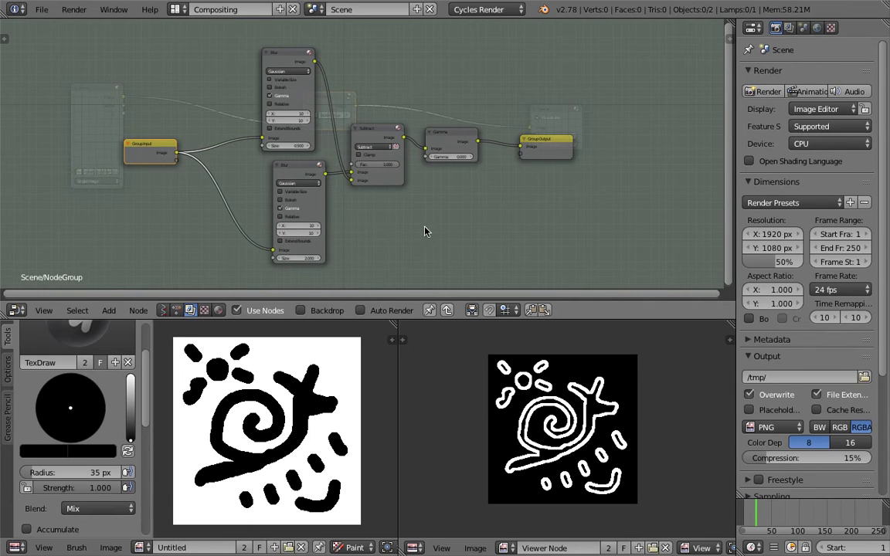
key(Tab)
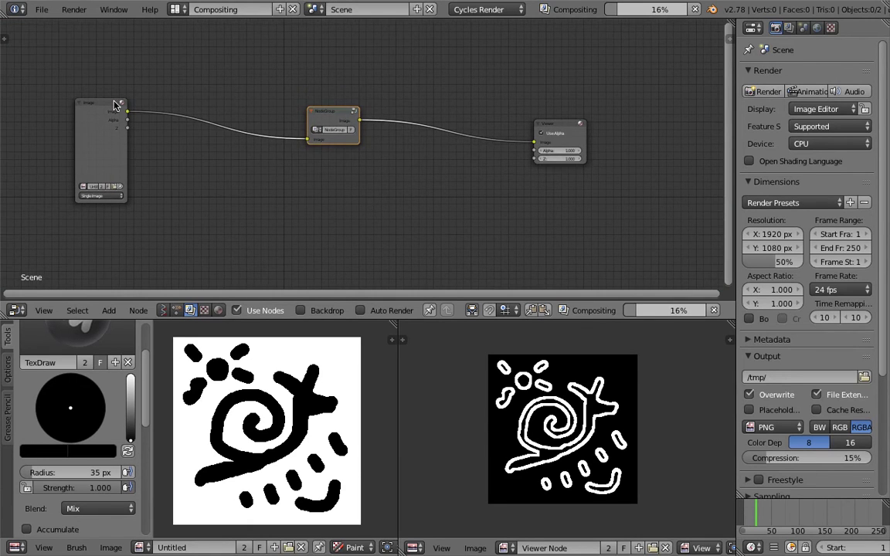
drag(332, 112, 201, 105)
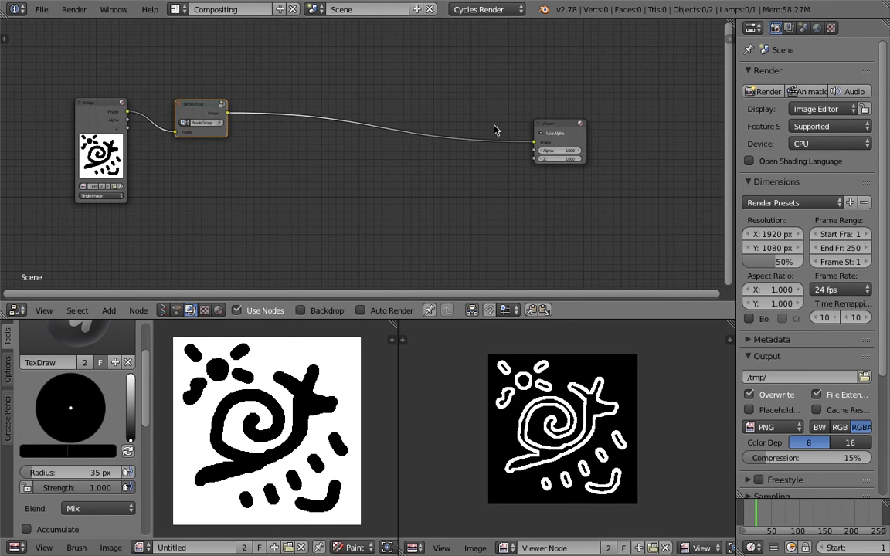
drag(566, 132, 271, 107)
scroll(286, 104, up, 4)
drag(399, 106, 442, 110)
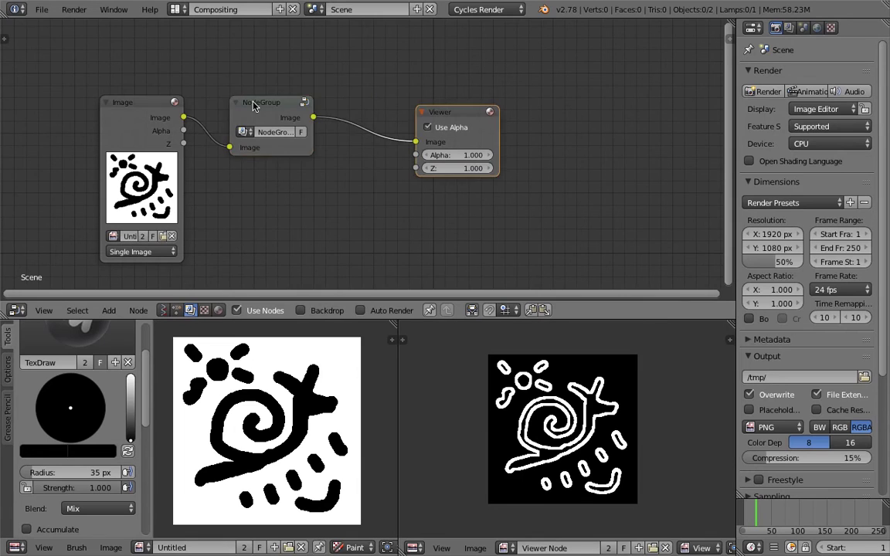
Shift the NodeGroup node slightly toward the Viewer and move the Viewer far away to leave space between them.
drag(253, 103, 281, 105)
key(ctrl+s)
click(281, 106)
drag(436, 111, 628, 102)
Duplicate the NodeGroup node and insert the copy on the link between the original and the Viewer.
click(282, 106)
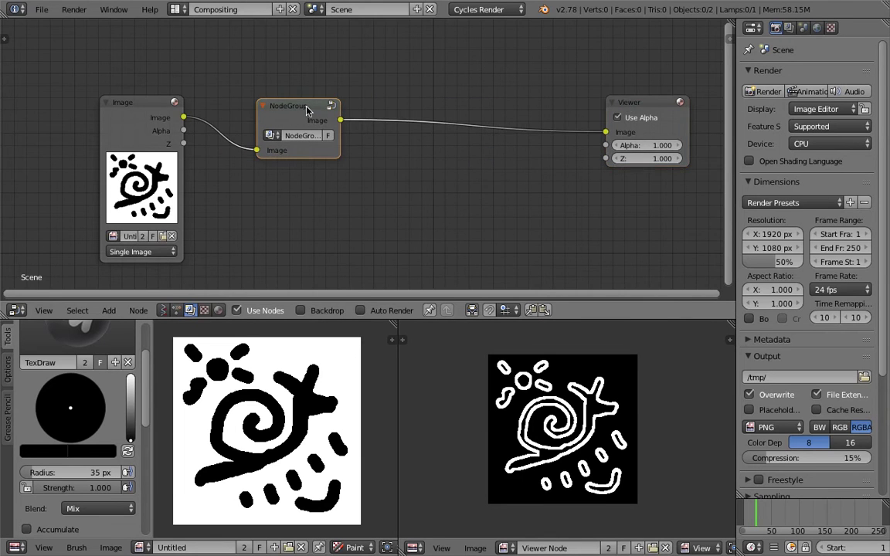
scroll(285, 106, down, 1)
ctrl+scroll(275, 109, right, 2)
key(shift+d)
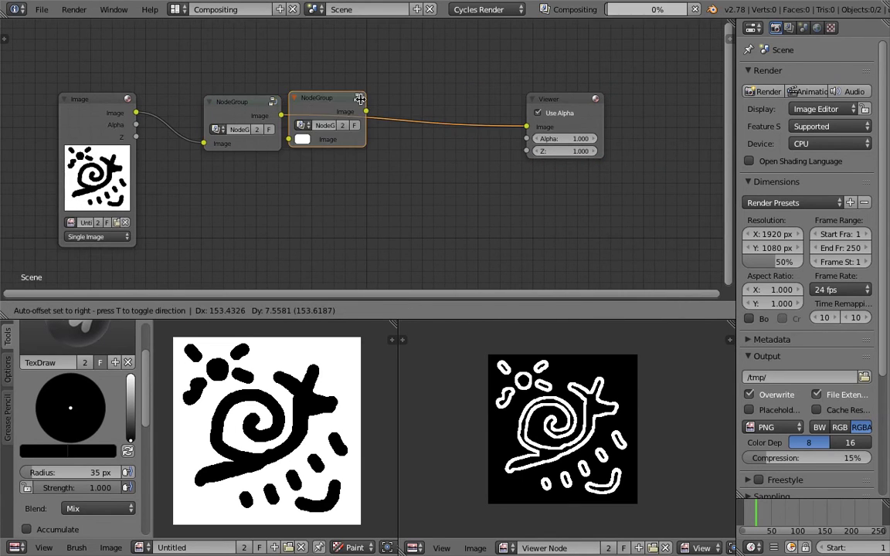
click(381, 122)
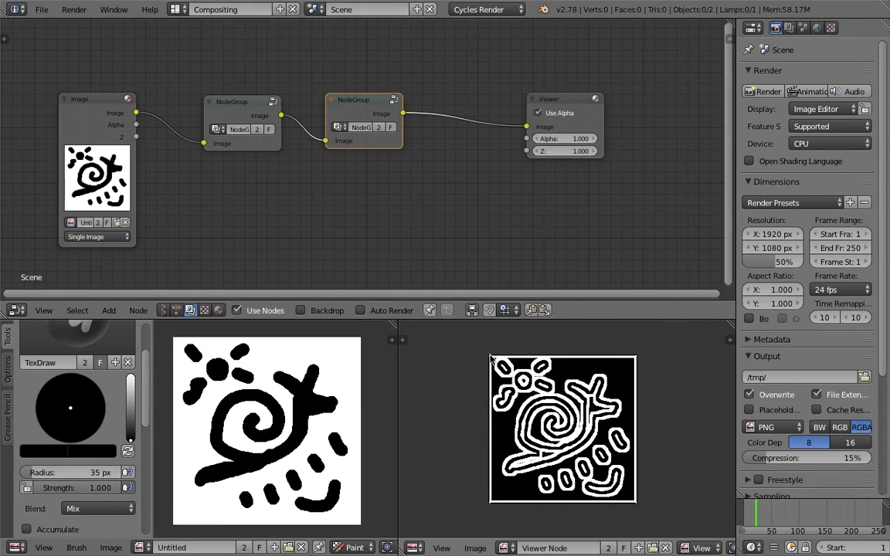
Duplicate the second NodeGroup node and insert this third copy on the link before the Viewer.
key(ctrl+s)
click(522, 356)
key(shift+d)
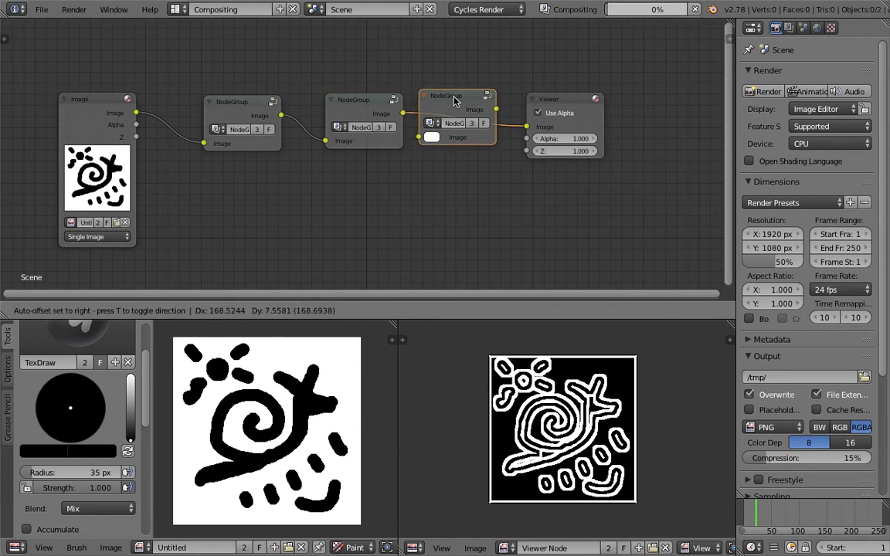
click(460, 104)
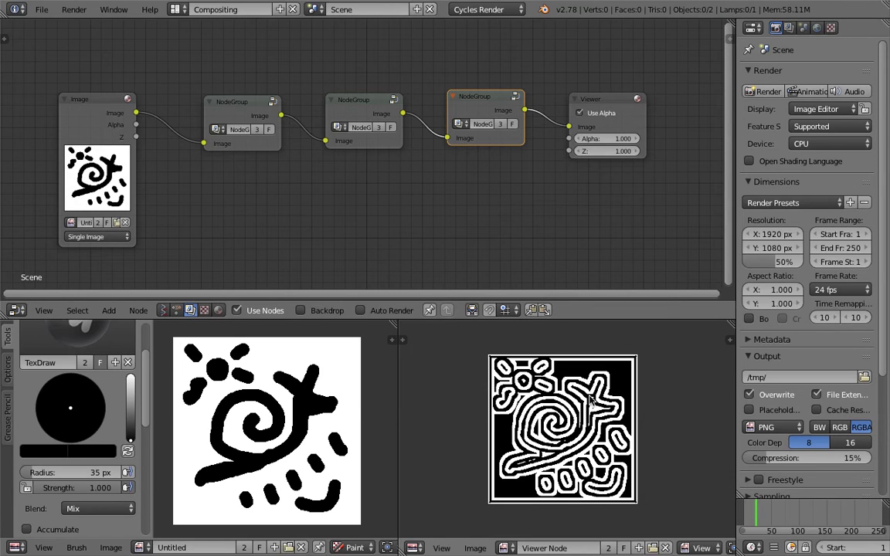
Open the first NodeGroup and try swapping the Subtract node's two Image inputs.
click(239, 108)
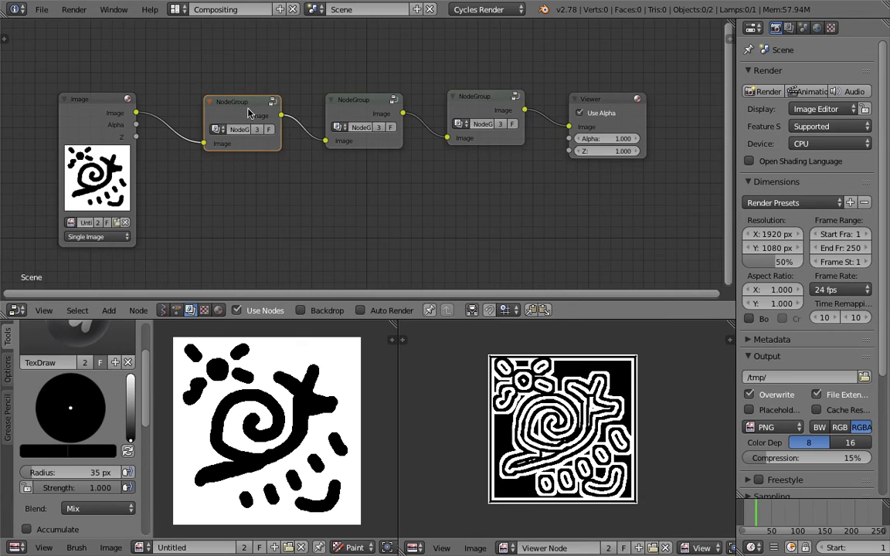
key(Tab)
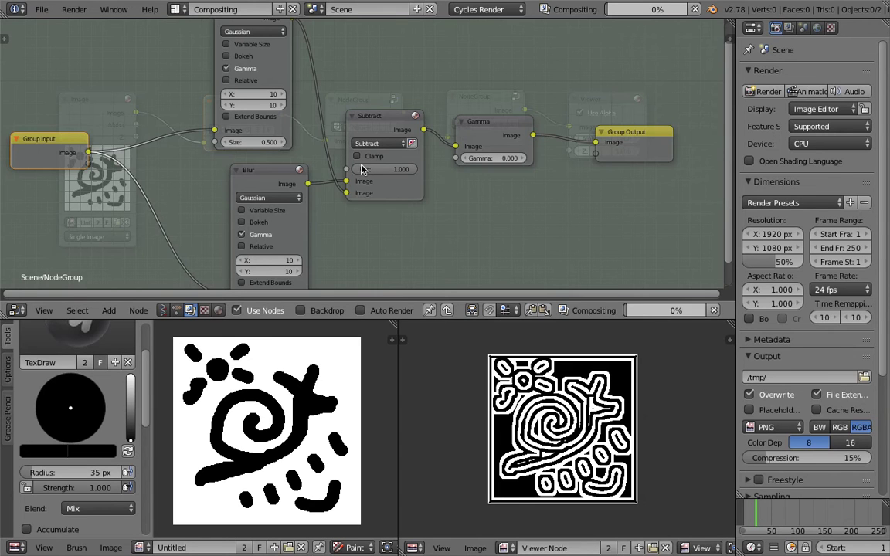
click(354, 195)
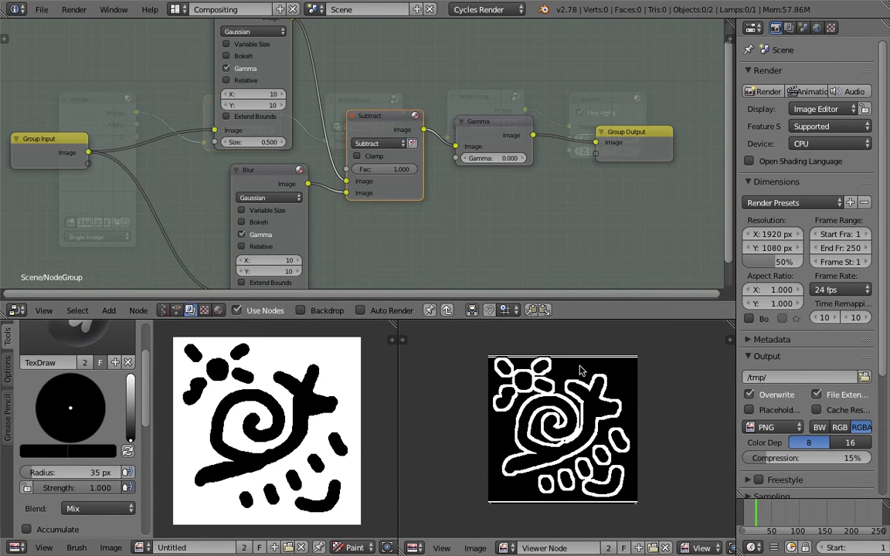
Restore the original order of the Subtract node's inputs and leave the node group.
mouse_move(332, 169)
mouse_down()
mouse_move(311, 171)
mouse_move(346, 181)
mouse_up()
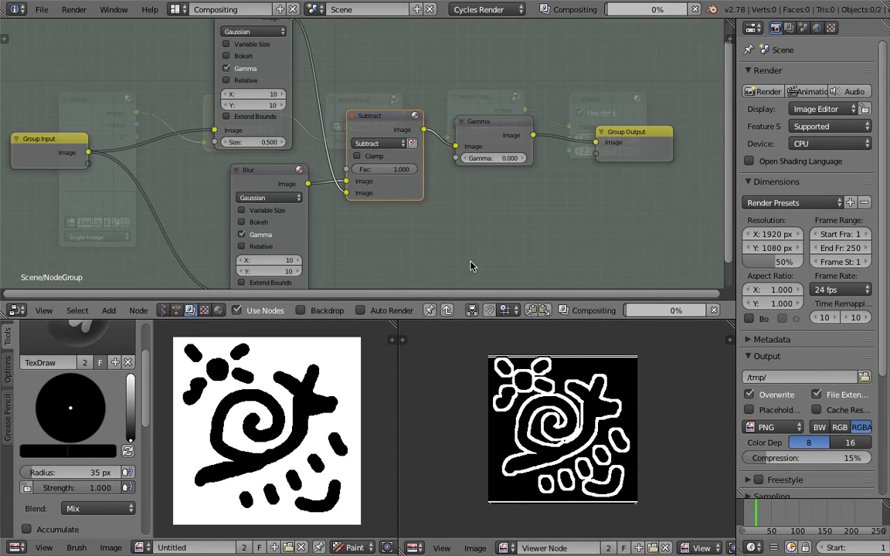
key(Tab)
scroll(402, 208, down, 1)
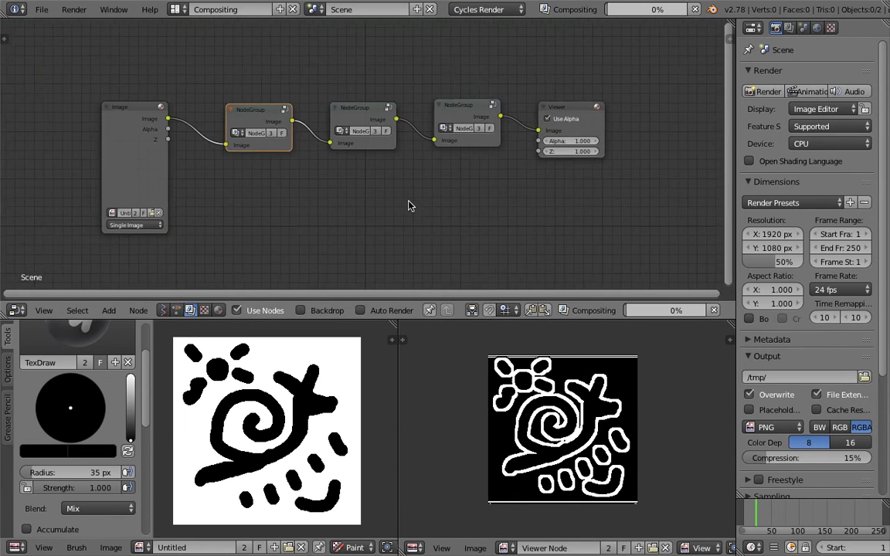
middle_drag(407, 205, 395, 204)
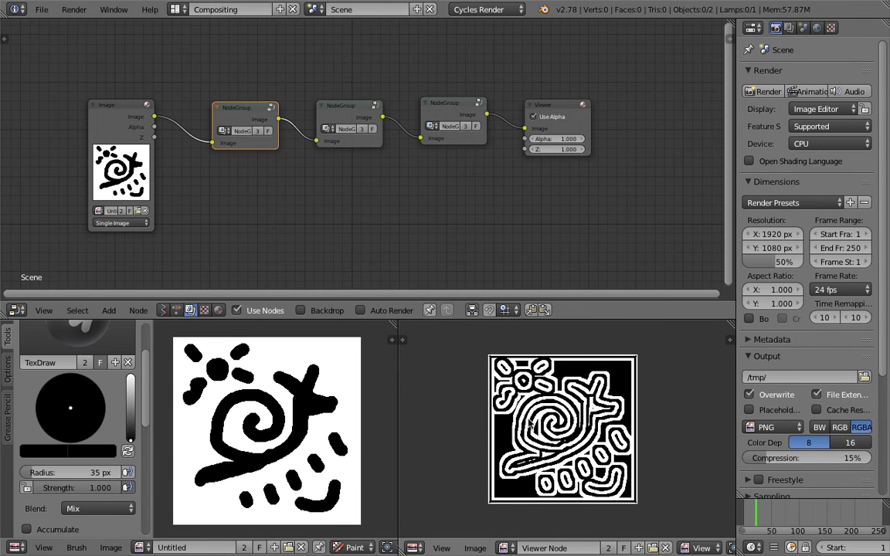
Duplicate the chain of three NodeGroup nodes twice, placing the copies in two rows below the original.
key(Home)
click(360, 77)
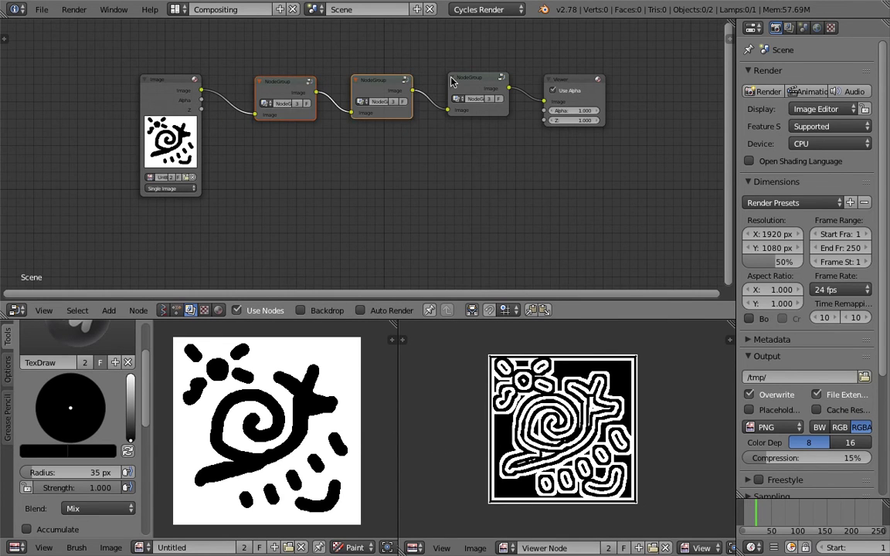
key(Tab)
key(Tab)
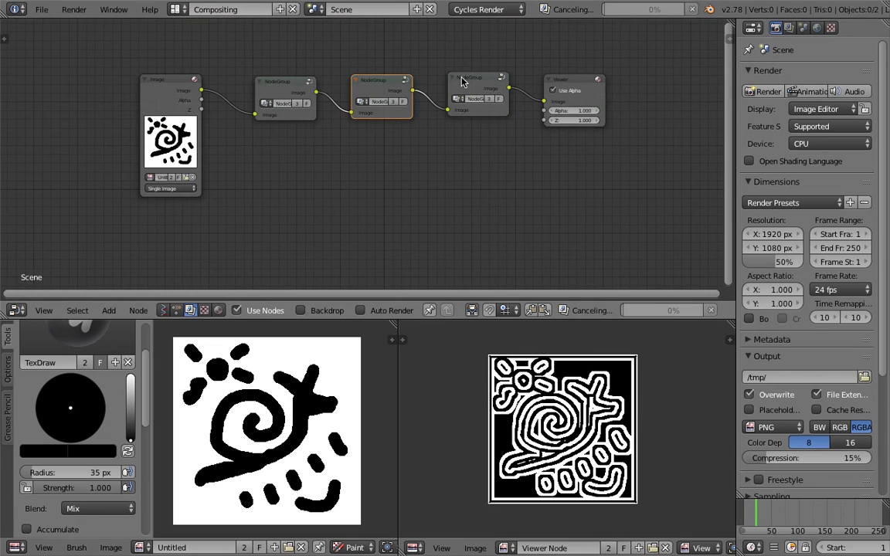
shift+click(396, 80)
shift+click(301, 79)
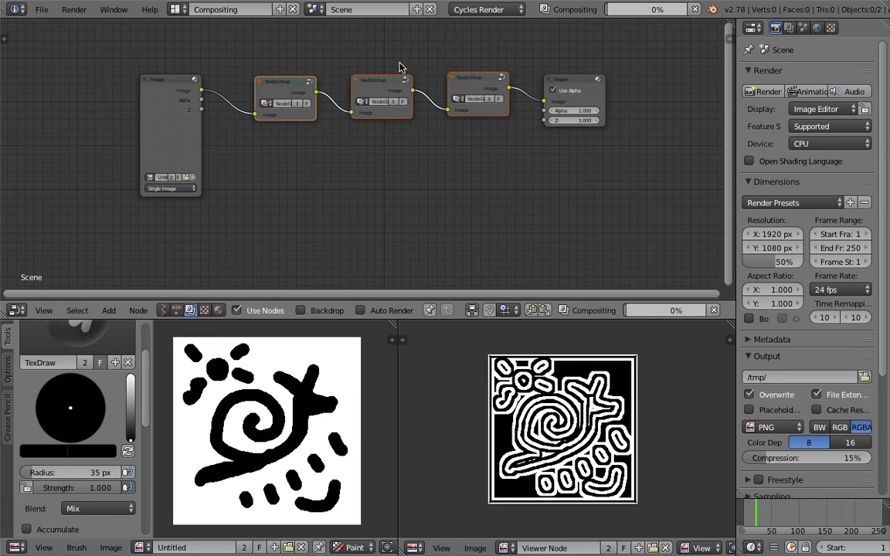
key(shift+d)
click(403, 135)
key(shift+d)
click(417, 179)
Link the three NodeGroup rows in series, connect the last output to the Viewer's Image input and move the Viewer clear.
drag(254, 176, 509, 87)
drag(506, 148, 254, 237)
key(g)
click(503, 216)
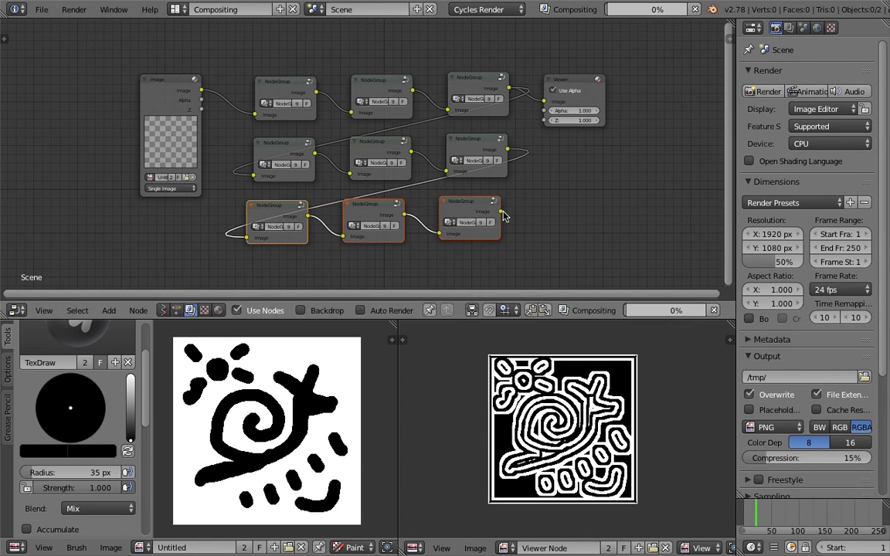
drag(501, 212, 614, 128)
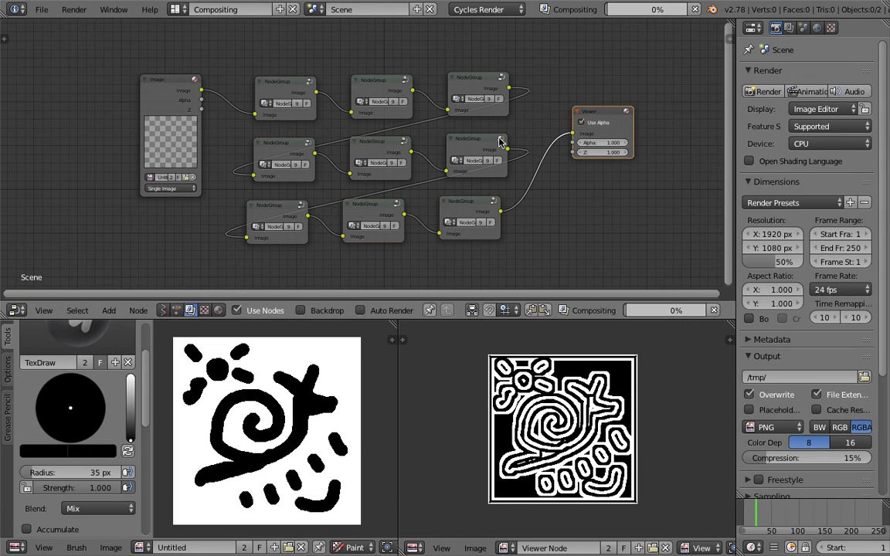
Move the Image node slightly away from the NodeGroup rows and examine the Viewer image's pattern up close.
drag(195, 83, 170, 101)
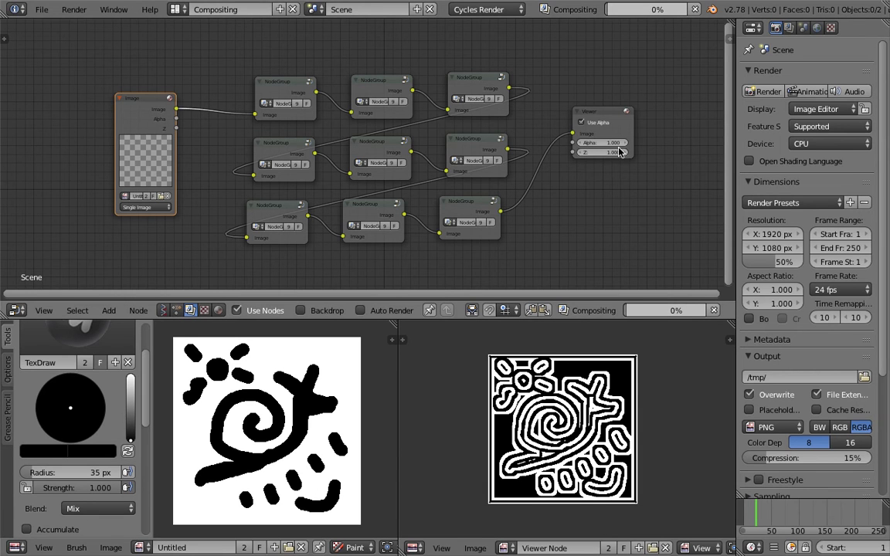
scroll(553, 195, down, 1)
middle_drag(533, 185, 514, 155)
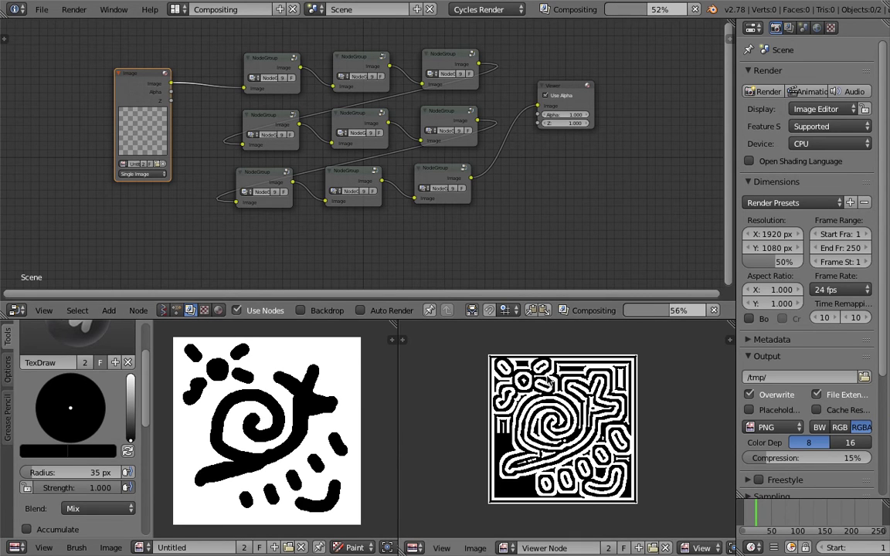
scroll(477, 392, up, 6)
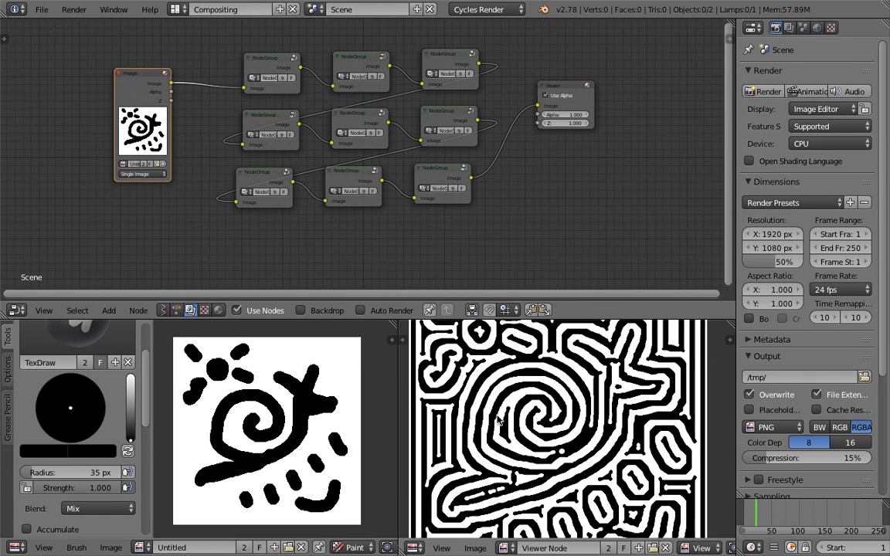
Move the Image node and the Viewer node farther away from the NodeGroup rows on either side.
scroll(541, 431, down, 5)
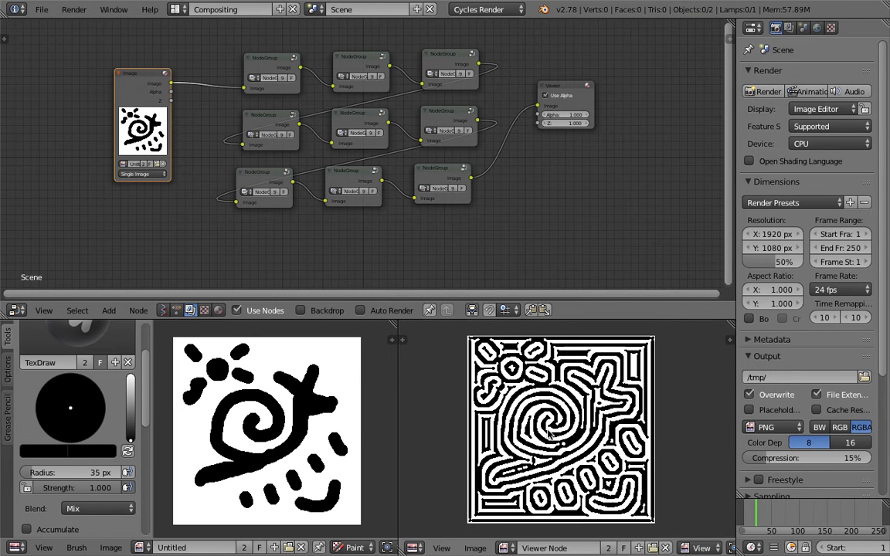
scroll(309, 128, down, 4)
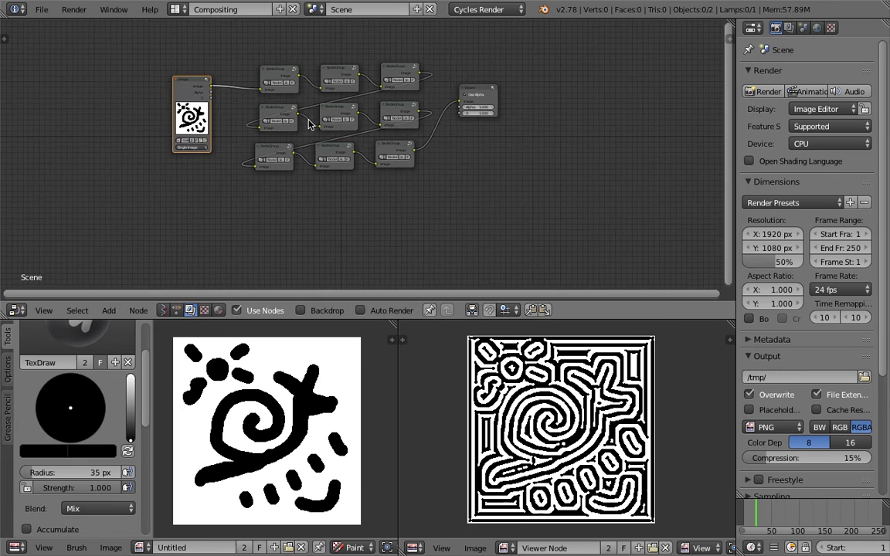
drag(195, 85, 154, 79)
drag(471, 89, 495, 88)
Duplicate the nine linked NodeGroup nodes below the originals and delete the Viewer copy that comes with them.
key(b)
drag(254, 59, 421, 158)
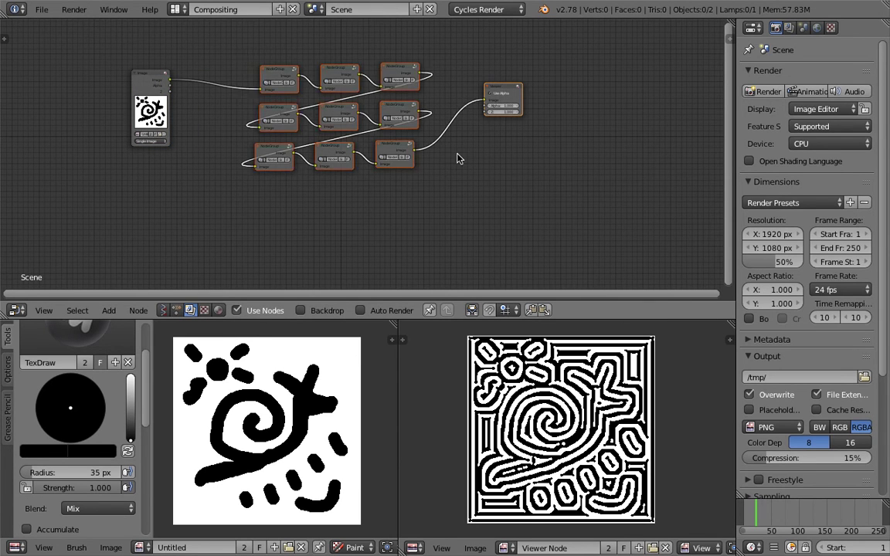
scroll(455, 138, down, 1)
key(shift+d)
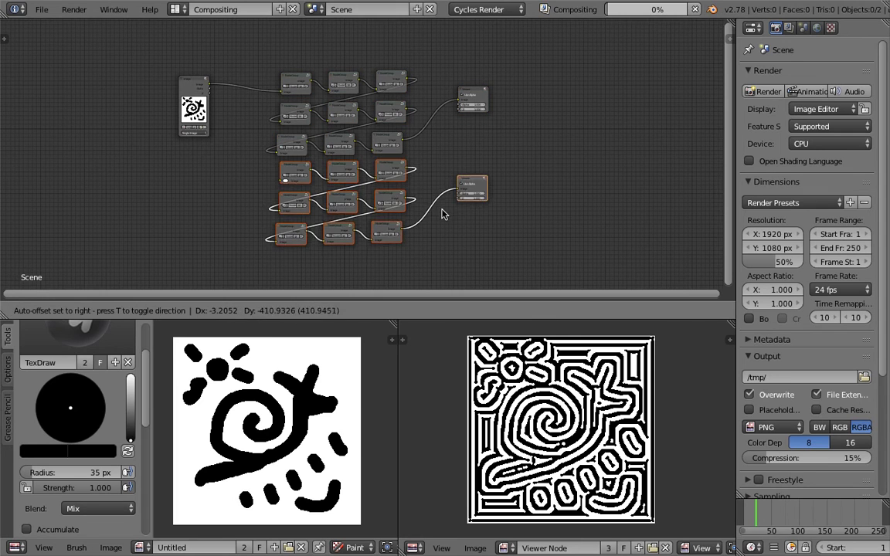
click(440, 223)
click(471, 191)
key(x)
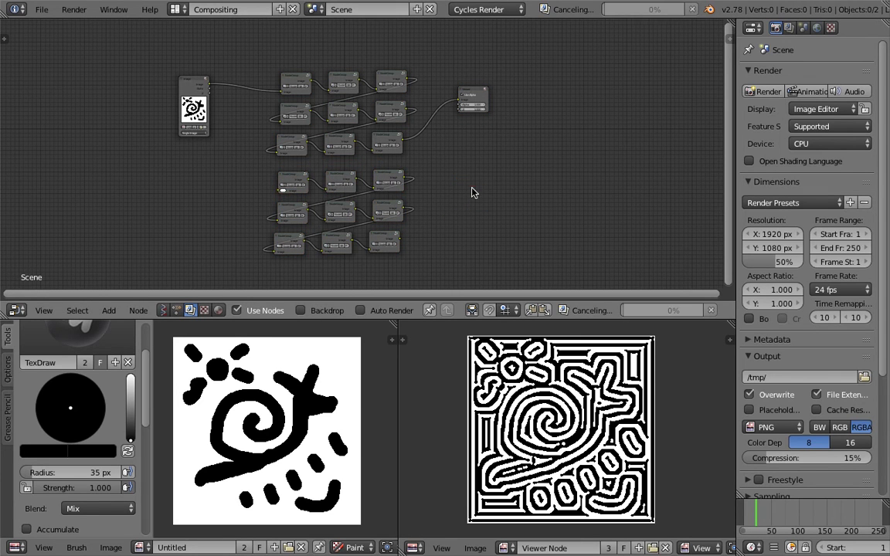
Link the third row's output to the fourth row's first input and connect the final NodeGroup's output to the Viewer.
scroll(384, 146, up, 3)
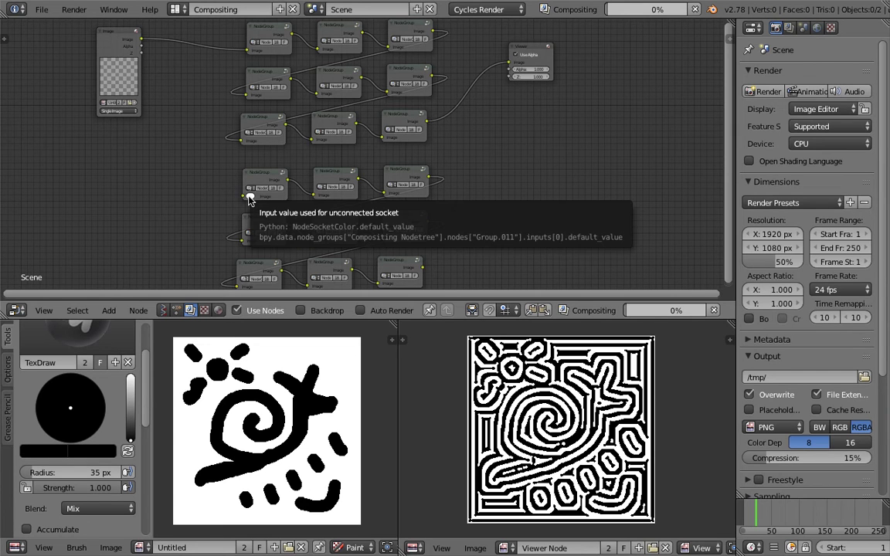
drag(427, 122, 244, 189)
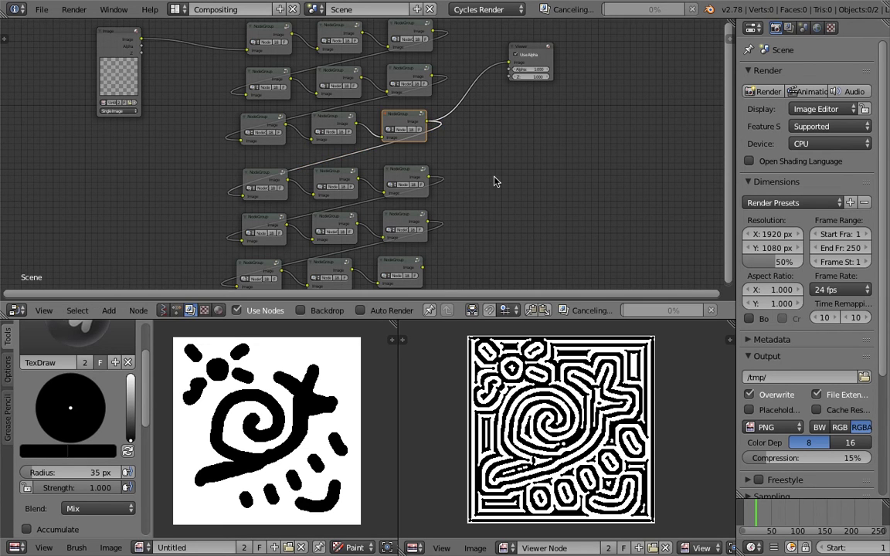
scroll(441, 155, down, 1)
key(g)
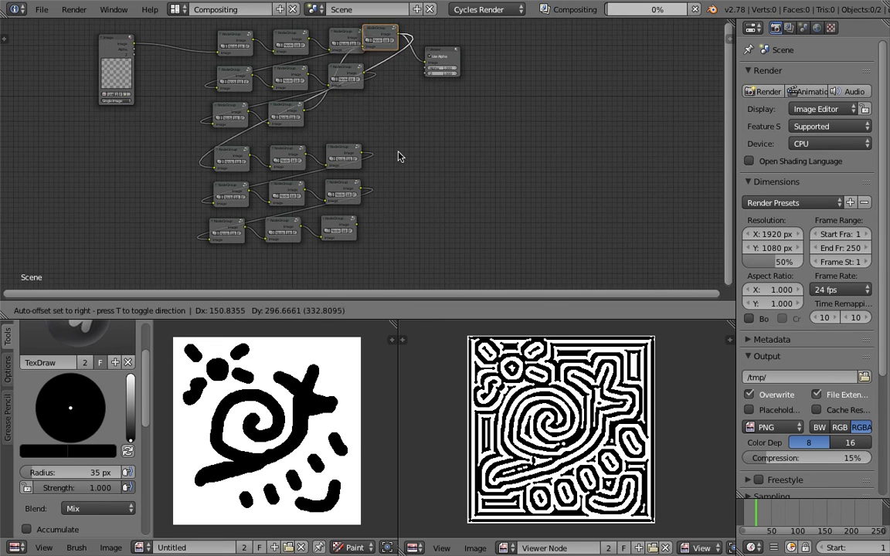
key(Escape)
drag(358, 224, 426, 64)
middle_drag(427, 65, 513, 134)
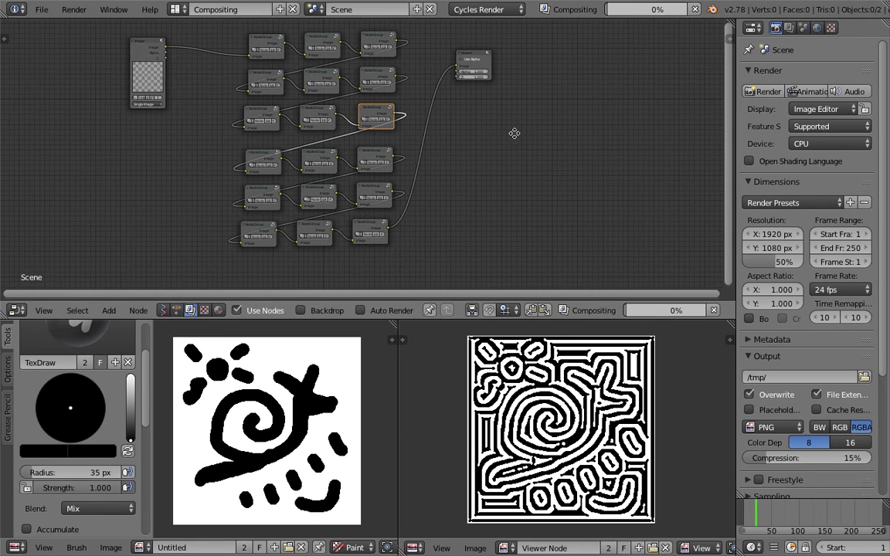
scroll(517, 144, up, 1)
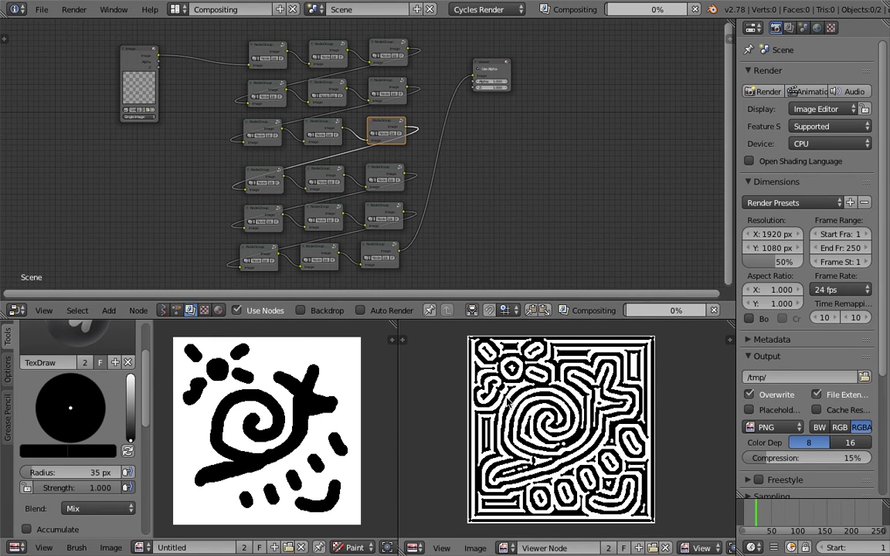
middle_drag(476, 195, 475, 202)
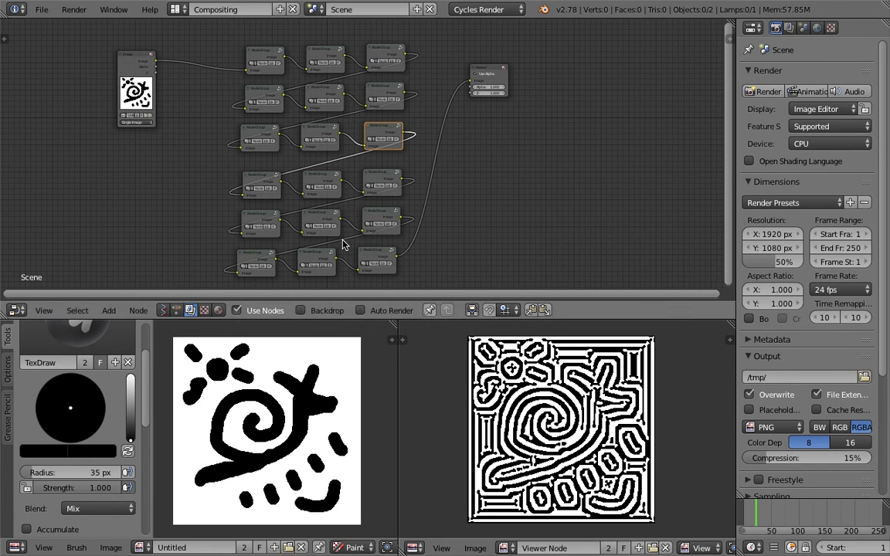
Save the Viewer Node image to the Desktop as snail_result_001.png.
scroll(286, 146, down, 3)
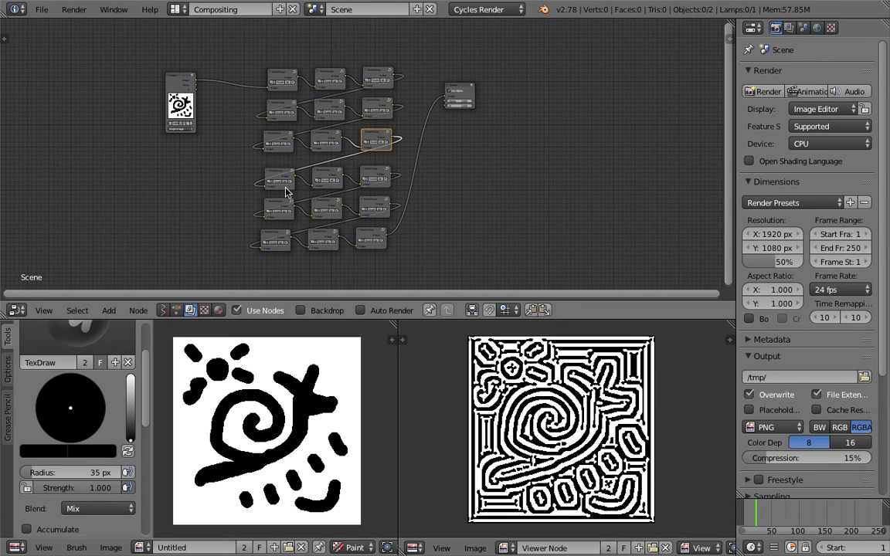
click(474, 549)
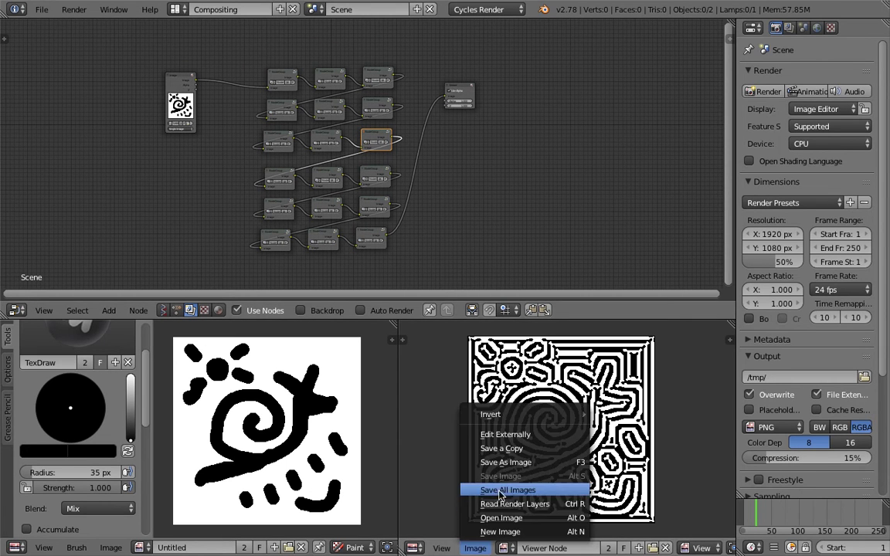
click(532, 466)
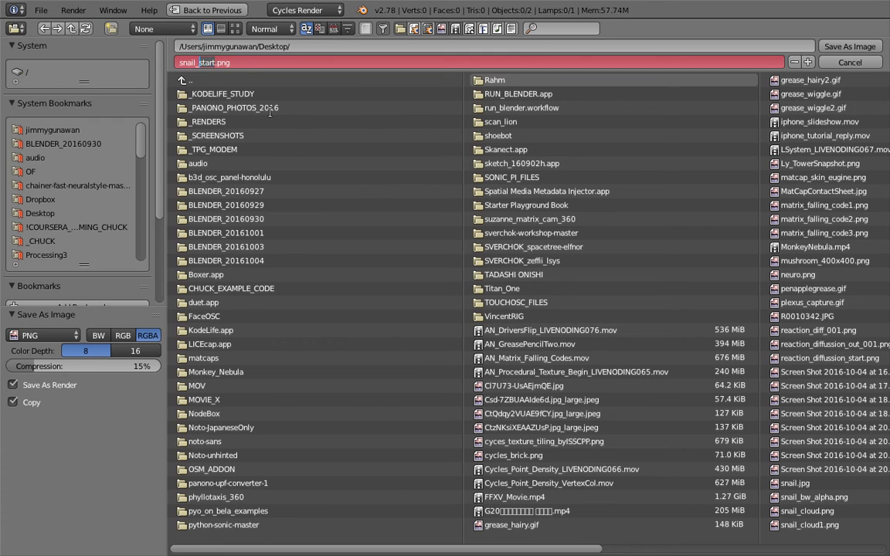
text(end_)
key(BackSpace)
key(BackSpace)
key(BackSpace)
key(BackSpace)
text(result_001)
key(Return)
click(849, 47)
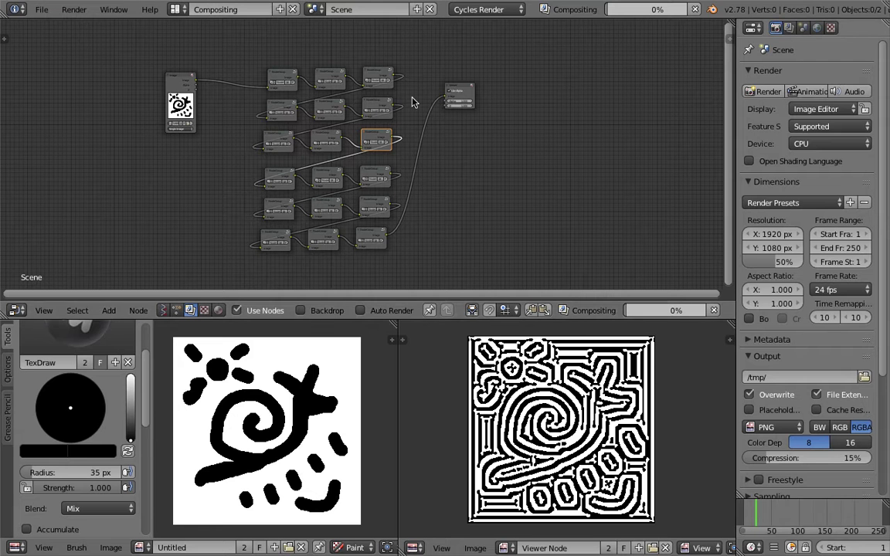
Save the current Blender file and start a new one with the default scene.
click(41, 9)
click(56, 116)
click(40, 9)
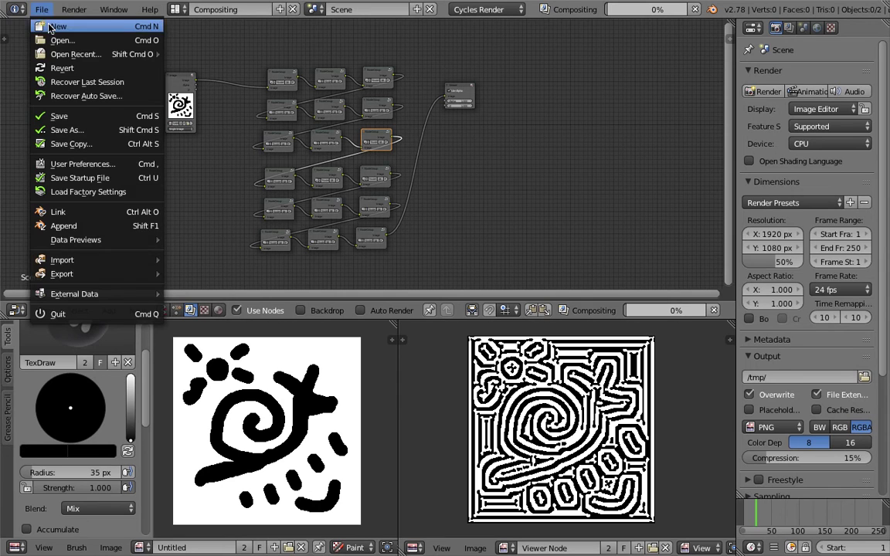
click(58, 26)
key(Return)
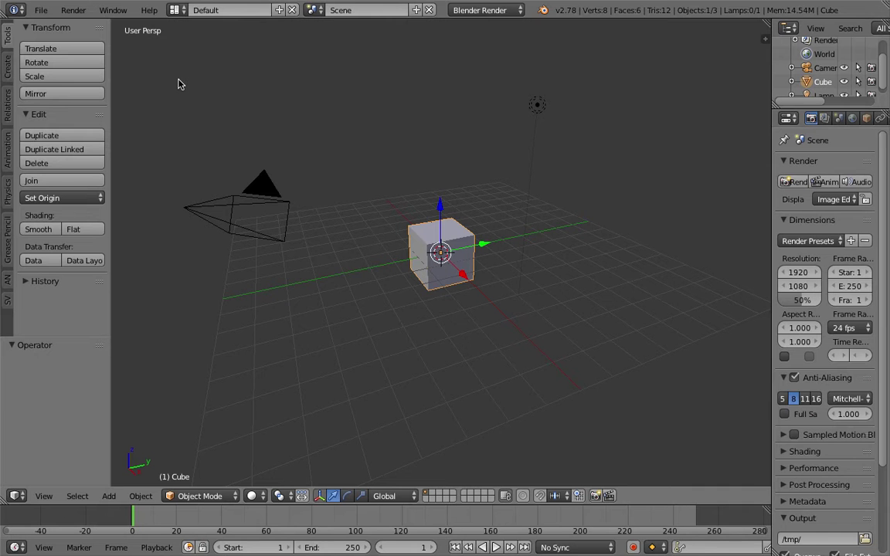
Delete the default cube, add a Grid mesh and clear its location to the world origin.
key(Delete)
middle_drag(459, 223, 354, 252)
key(shift+a)
mouse_move(354, 252)
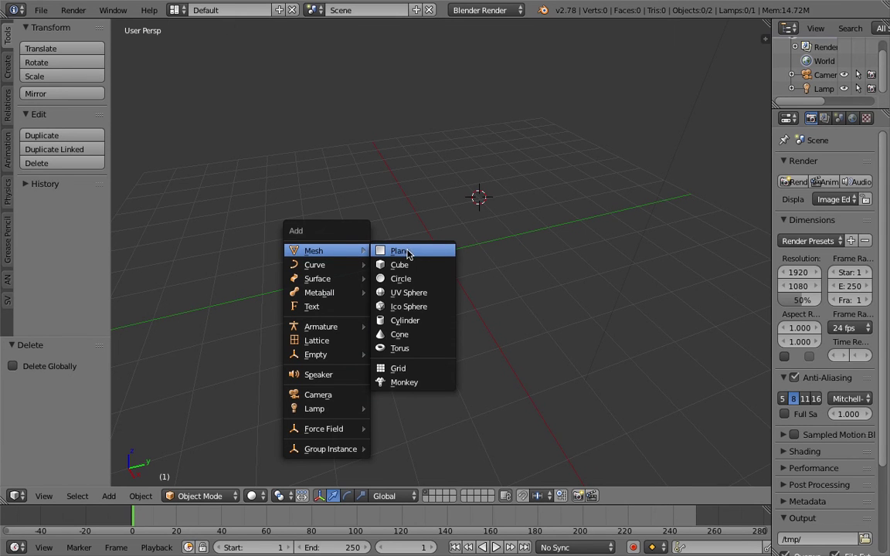
click(408, 367)
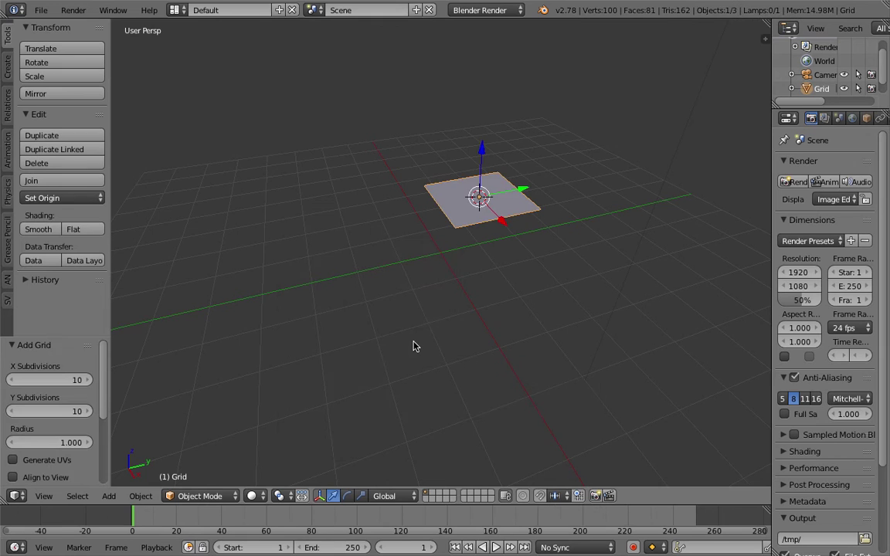
key(alt+g)
middle_drag(479, 195, 402, 188)
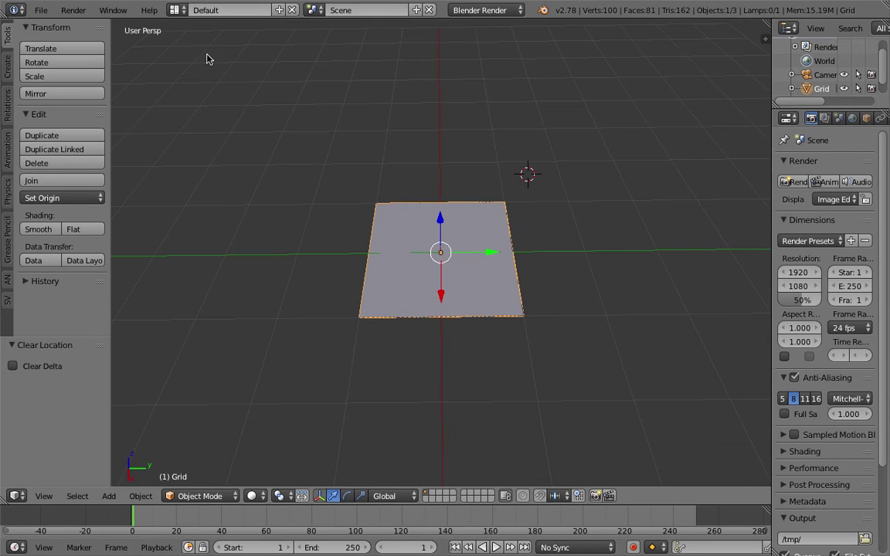
Switch the render engine to Cycles Render.
click(480, 10)
click(480, 58)
scroll(503, 196, up, 3)
middle_drag(503, 196, 417, 185)
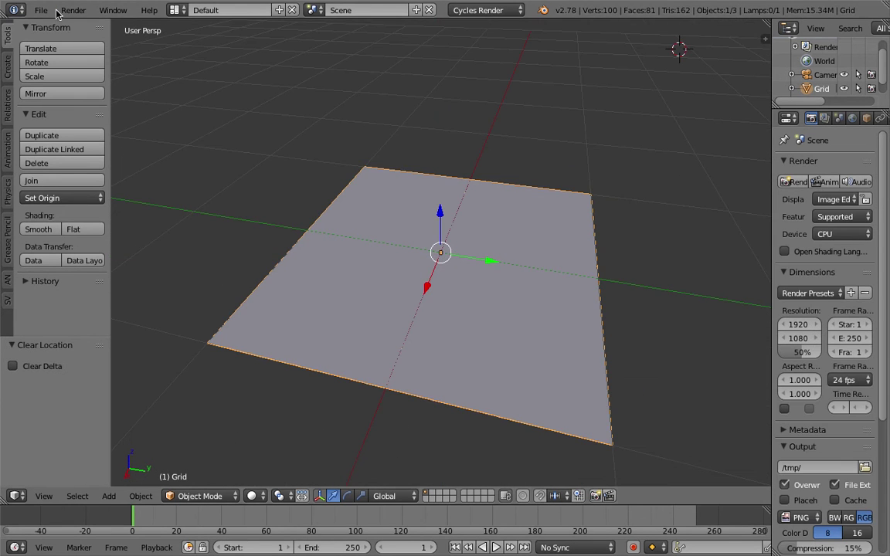
Save the new scene to the Desktop as snail_displace_diffusion_reaction_001.blend.
click(40, 10)
click(73, 133)
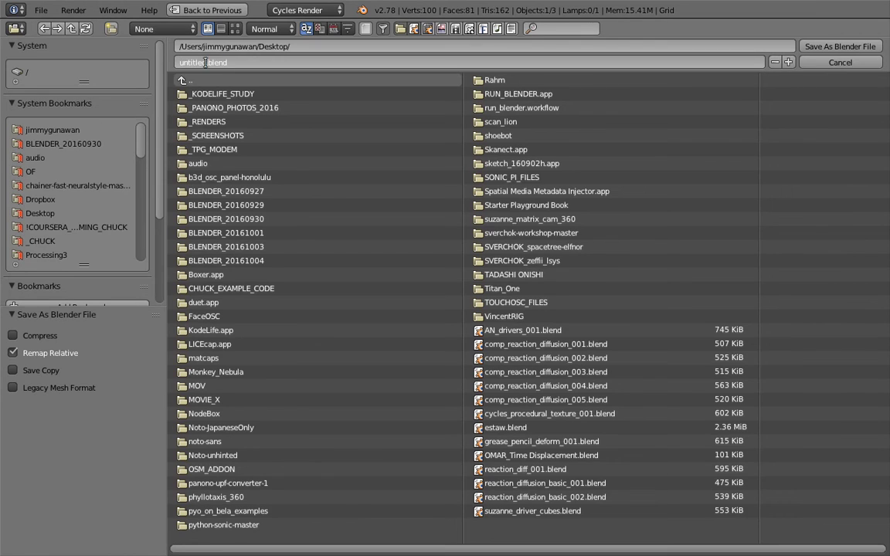
text(snail_displace)
text(_diffusio)
text(n_reaction_001)
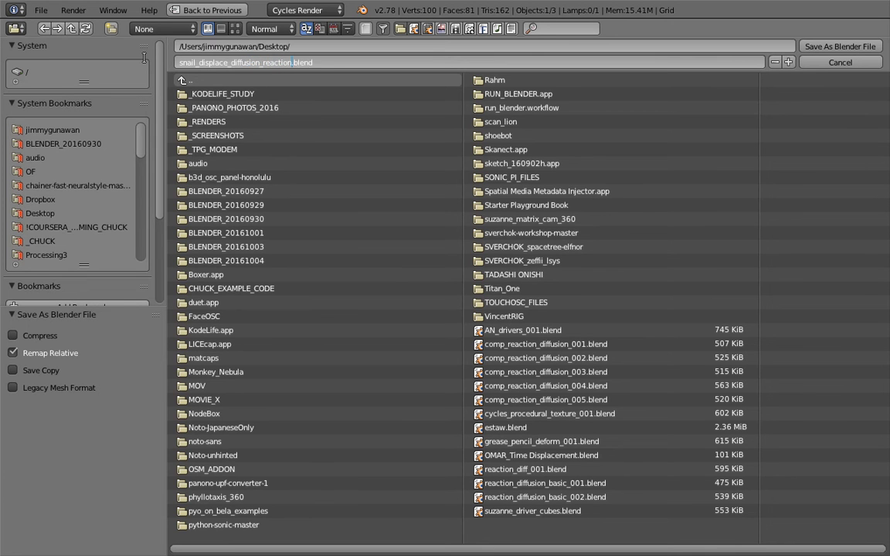
key(Return)
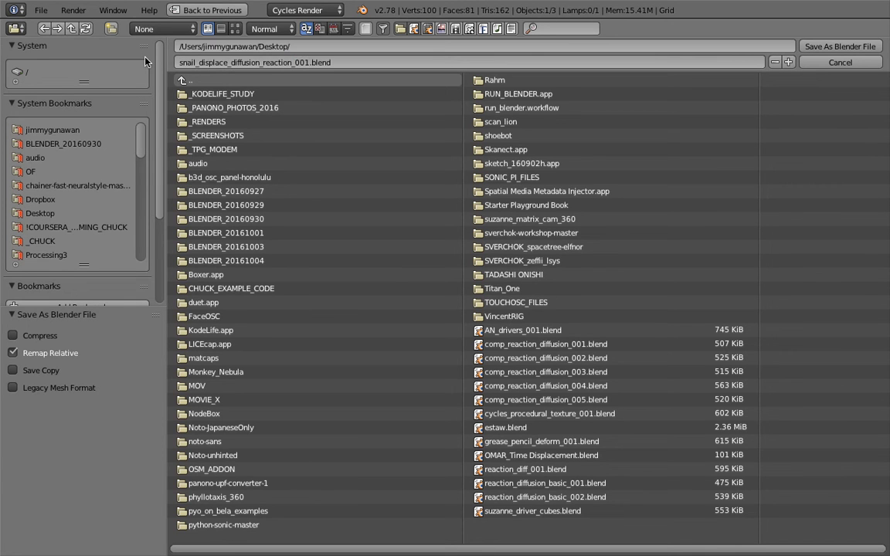
click(854, 42)
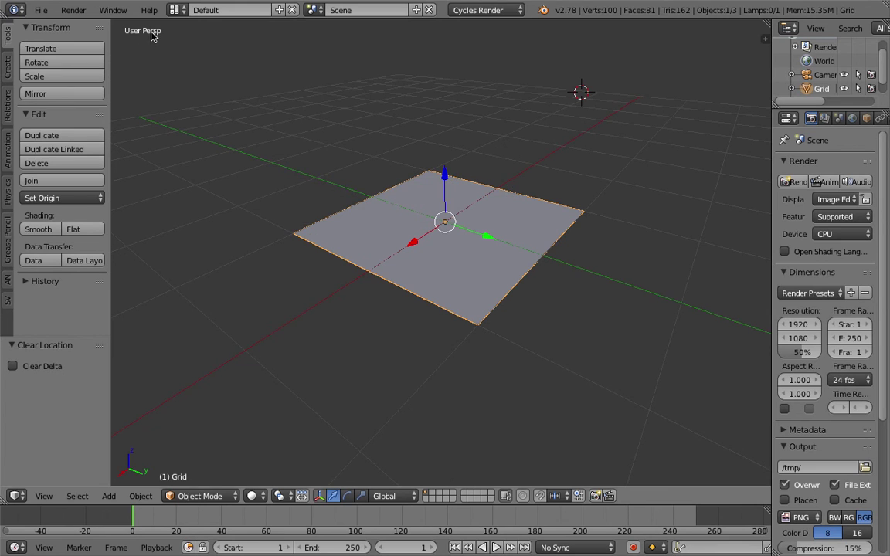
Switch to the Compositing screen layout and make the image editor and 3D view taller.
click(176, 10)
click(209, 58)
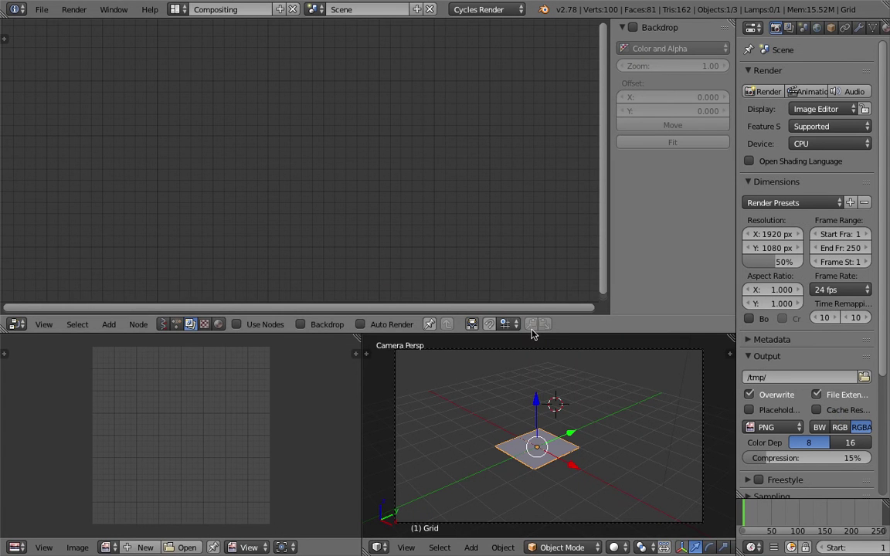
drag(535, 334, 535, 269)
middle_drag(537, 325, 545, 386)
Open the splash screen to check the Blender version and dismiss it.
click(150, 9)
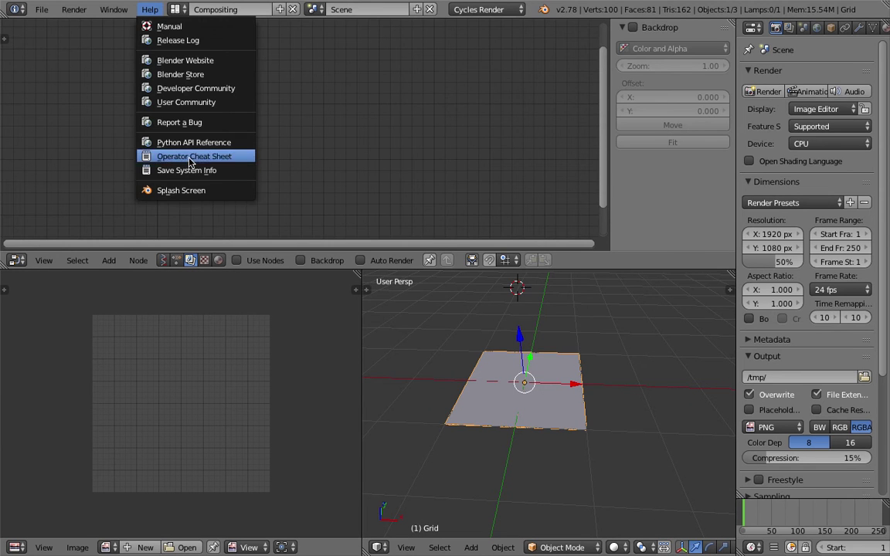
click(188, 190)
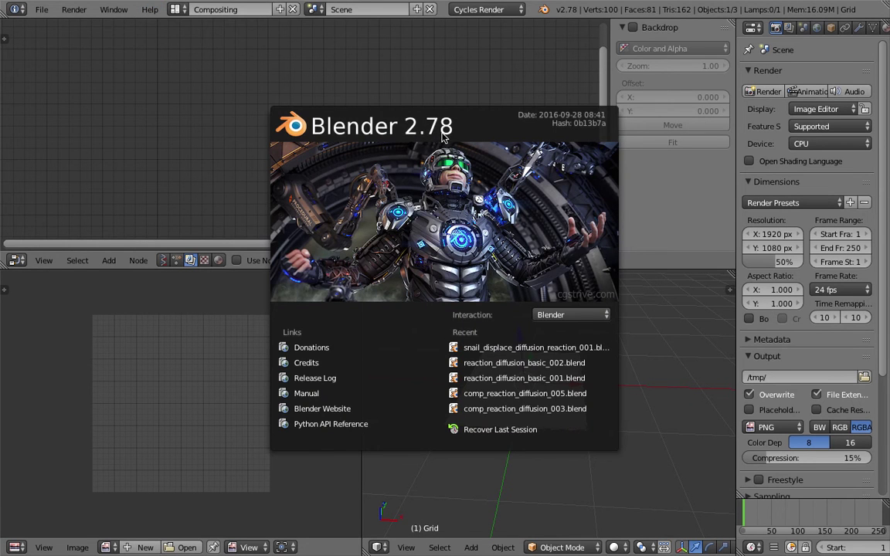
click(659, 341)
Save the scene over the existing file and make the node editor slightly taller.
middle_drag(561, 359, 578, 360)
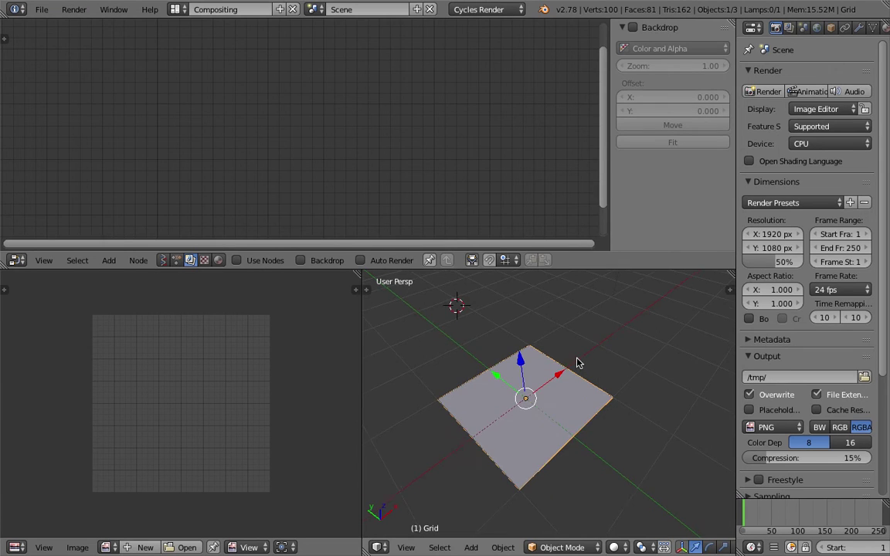
scroll(571, 360, up, 3)
key(ctrl+s)
click(561, 360)
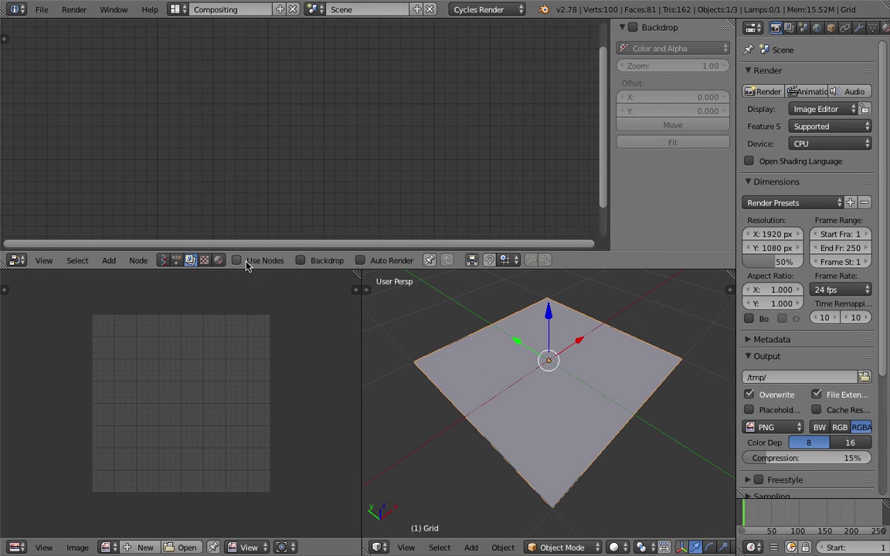
drag(241, 269, 245, 277)
middle_drag(527, 387, 554, 373)
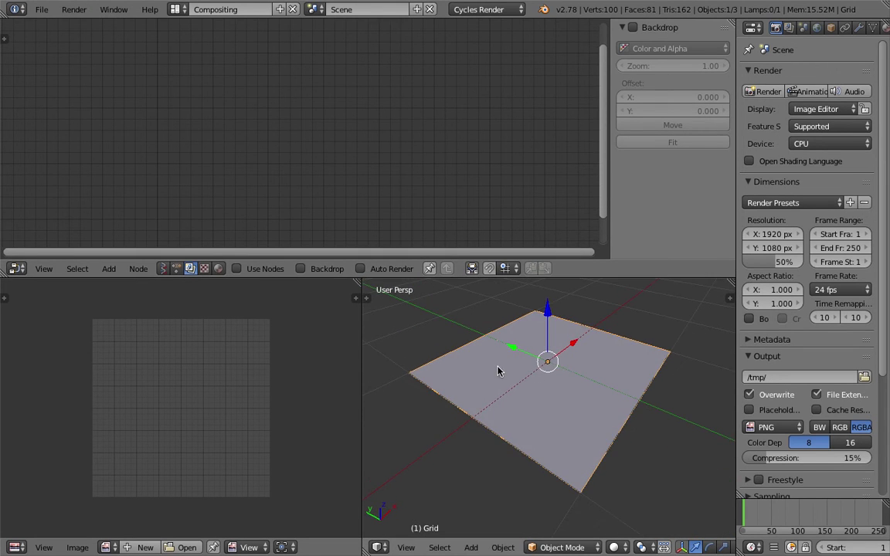
Show shader nodes in the node editor, create a new material for the grid and space out its two nodes.
click(218, 268)
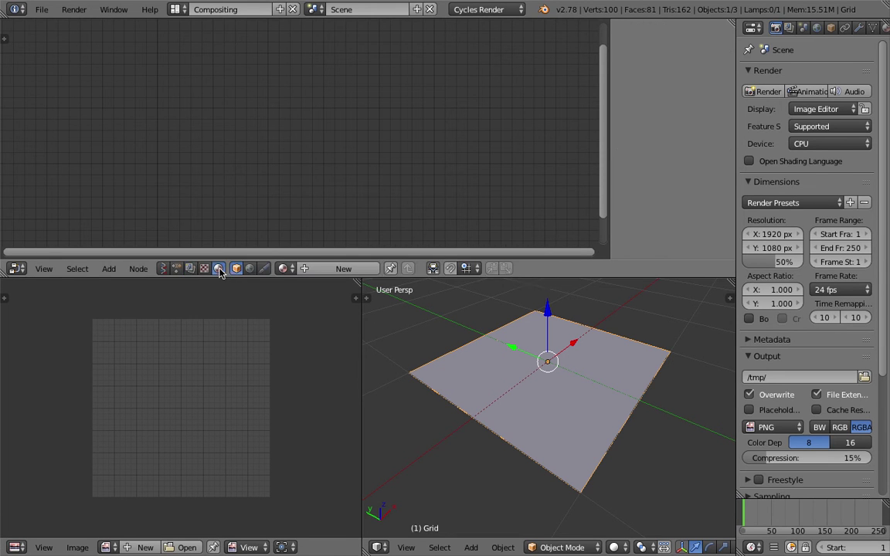
click(343, 268)
middle_drag(552, 383, 558, 366)
drag(368, 116, 431, 110)
drag(232, 115, 272, 94)
drag(402, 135, 409, 134)
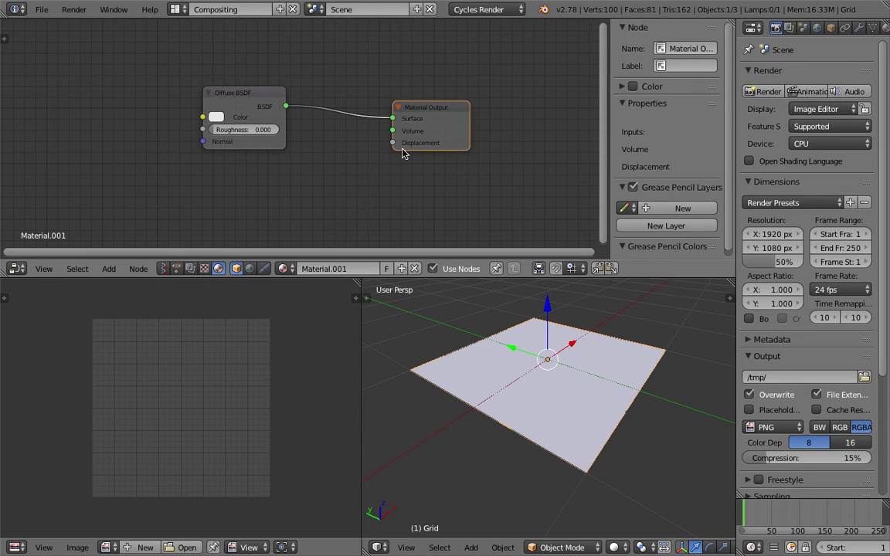
Widen the Properties editor, check the render Device options and keep CPU.
middle_drag(510, 337, 579, 368)
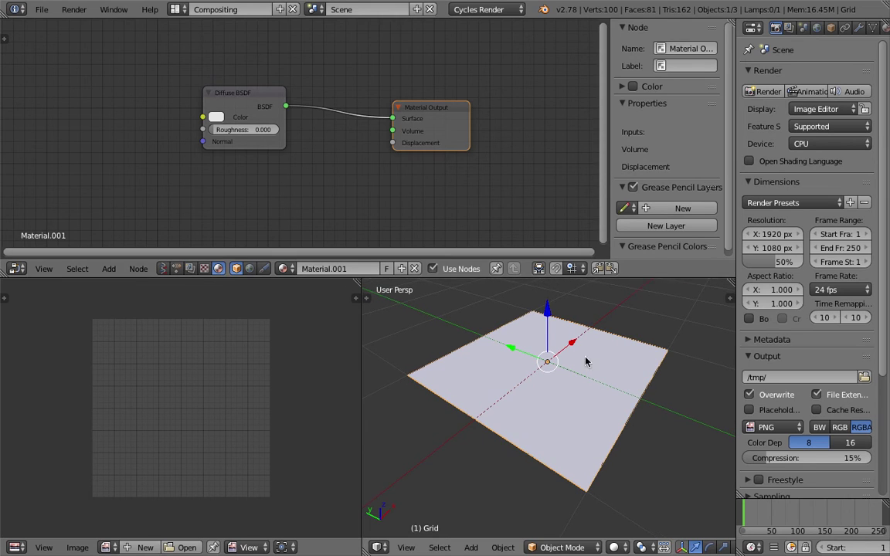
scroll(761, 28, down, 2)
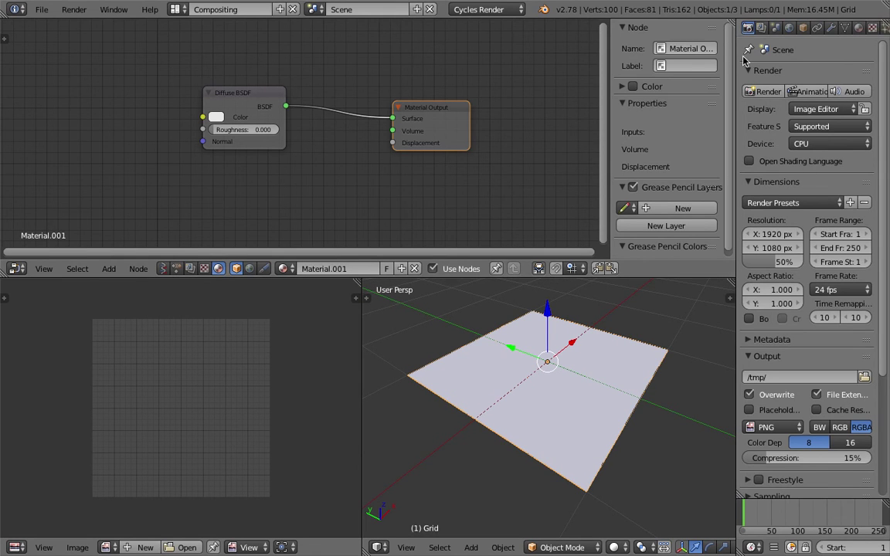
drag(737, 70, 642, 93)
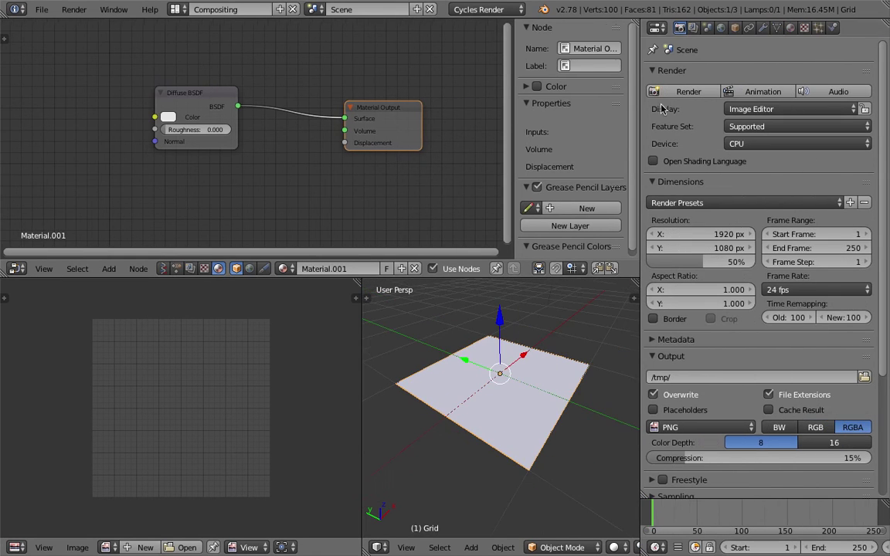
click(757, 145)
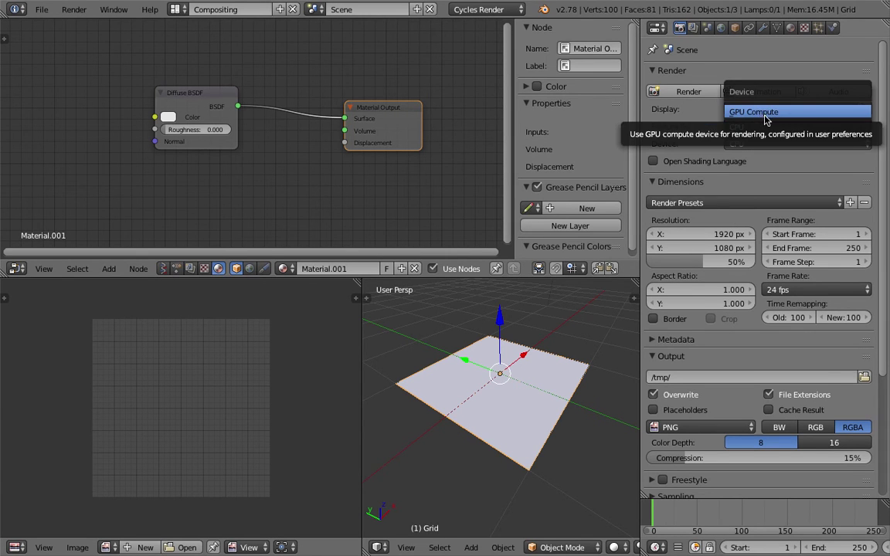
click(753, 126)
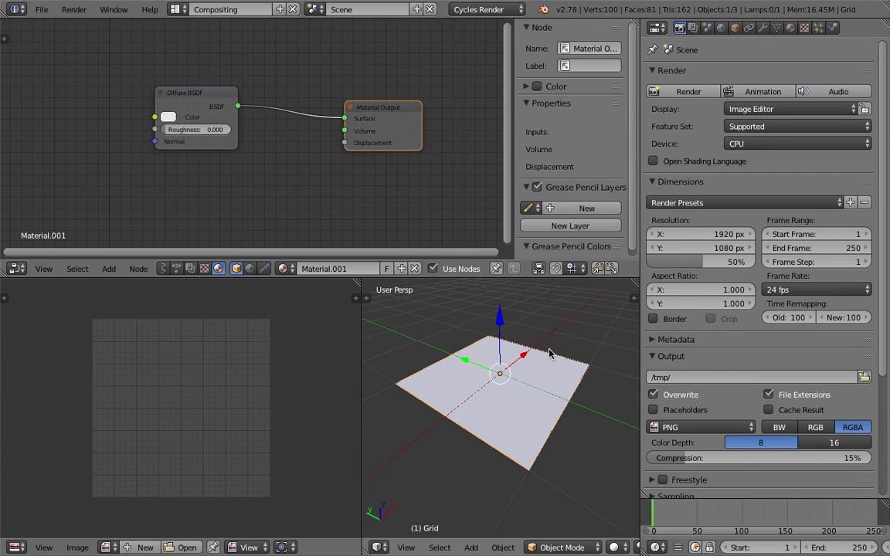
Widen the 3D view by narrowing the image editor beside it.
middle_drag(548, 353, 389, 335)
drag(363, 325, 150, 325)
scroll(408, 387, down, 4)
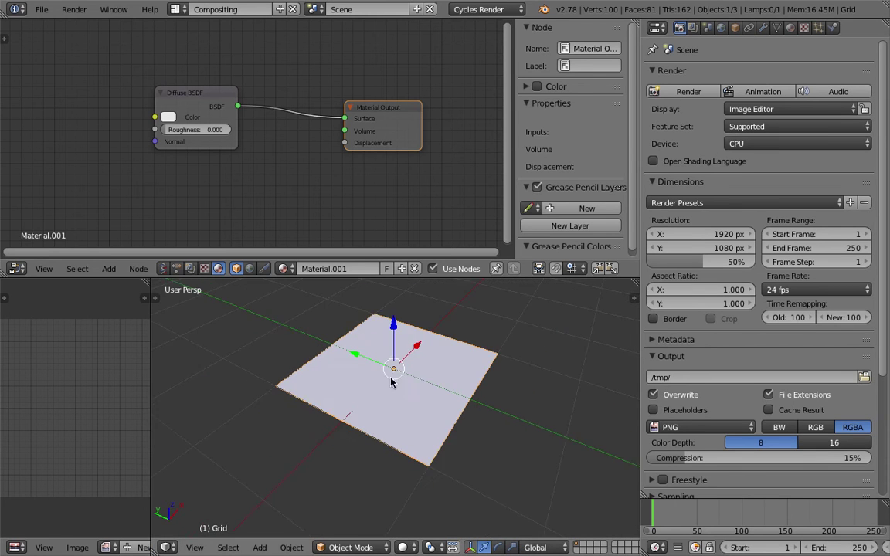
middle_drag(394, 353, 395, 370)
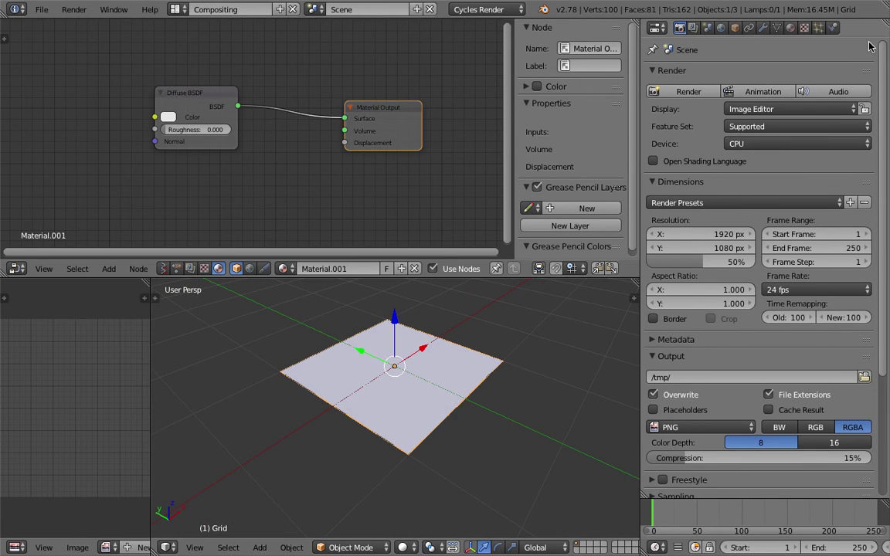
Assign a Musgrave Texture to the grid material's displacement and save over the existing file.
click(790, 28)
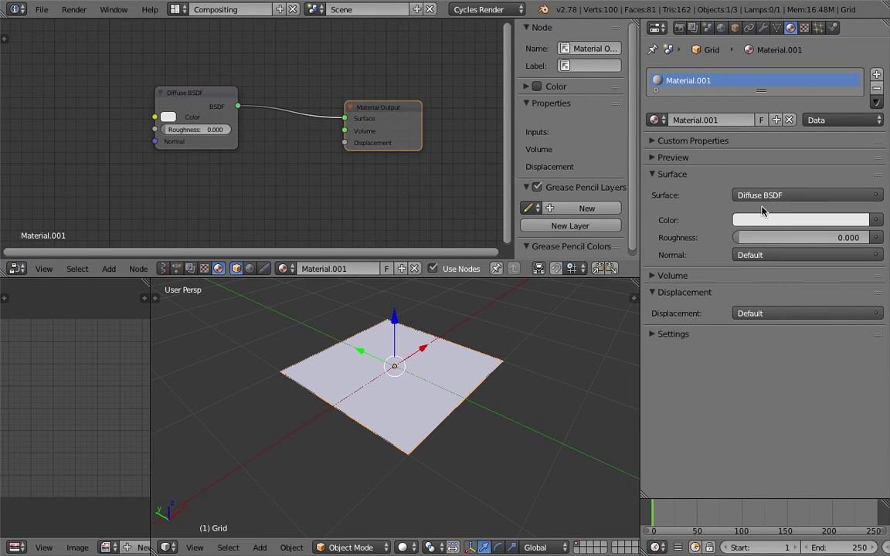
click(771, 312)
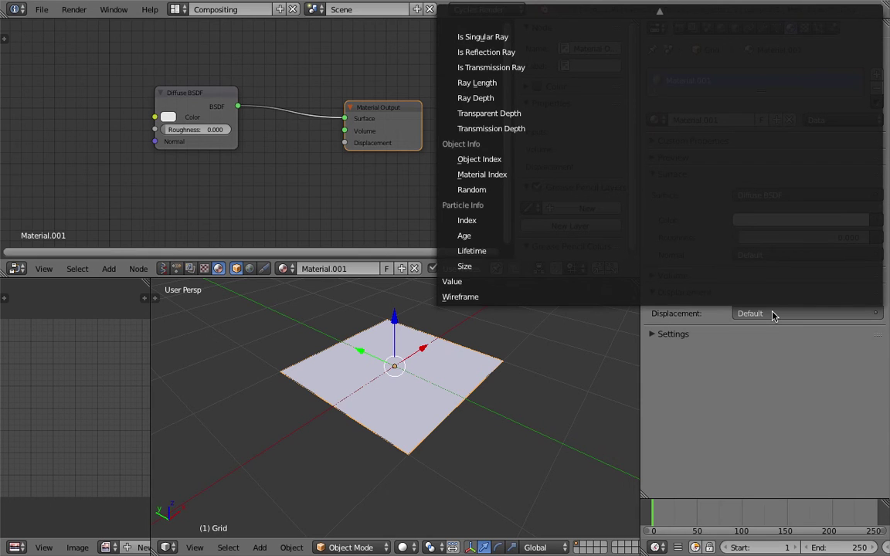
scroll(551, 128, up, 5)
scroll(541, 104, up, 10)
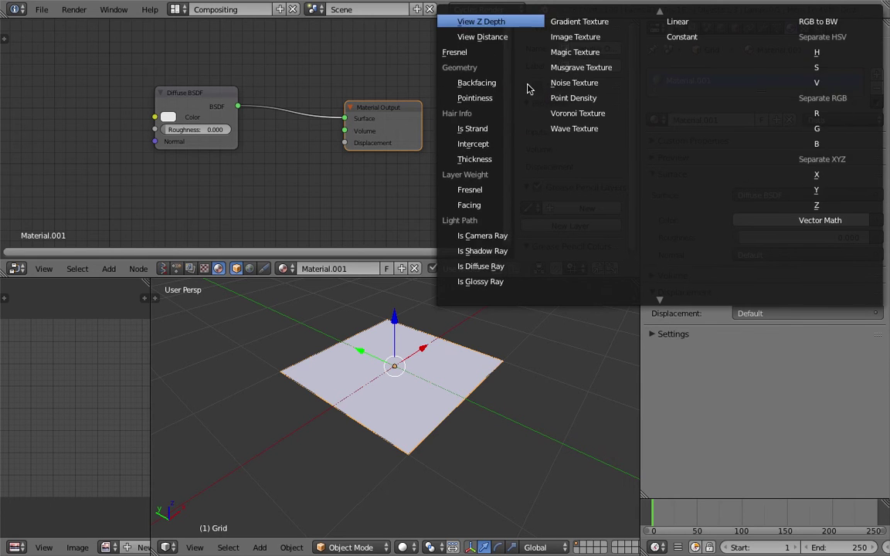
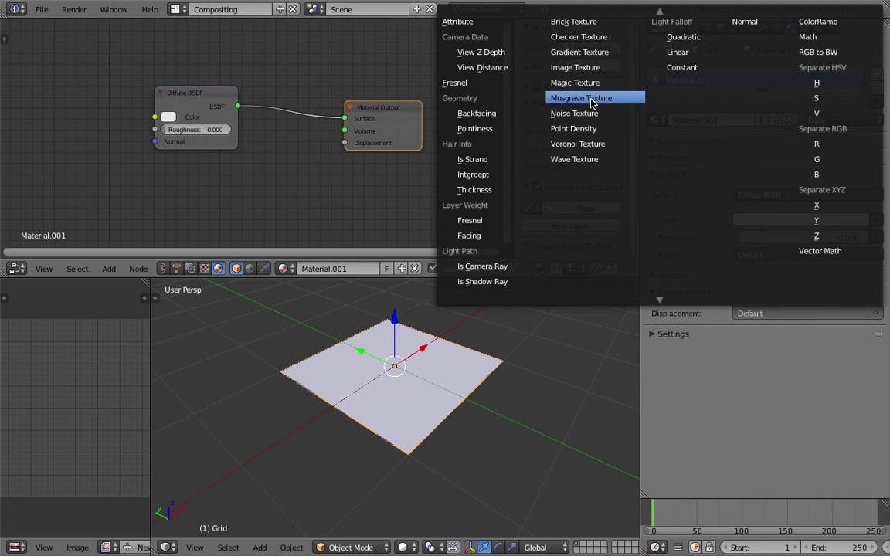
click(591, 102)
drag(255, 224, 302, 175)
shift+scroll(301, 175, down, 1)
key(ctrl+s)
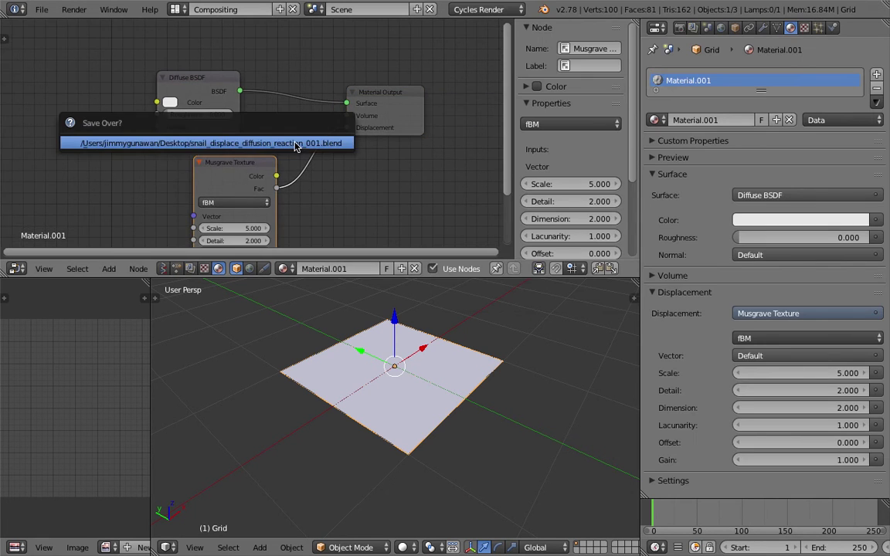
click(295, 143)
Switch the 3D viewport to Rendered shading to preview the grid's bump pattern.
click(403, 547)
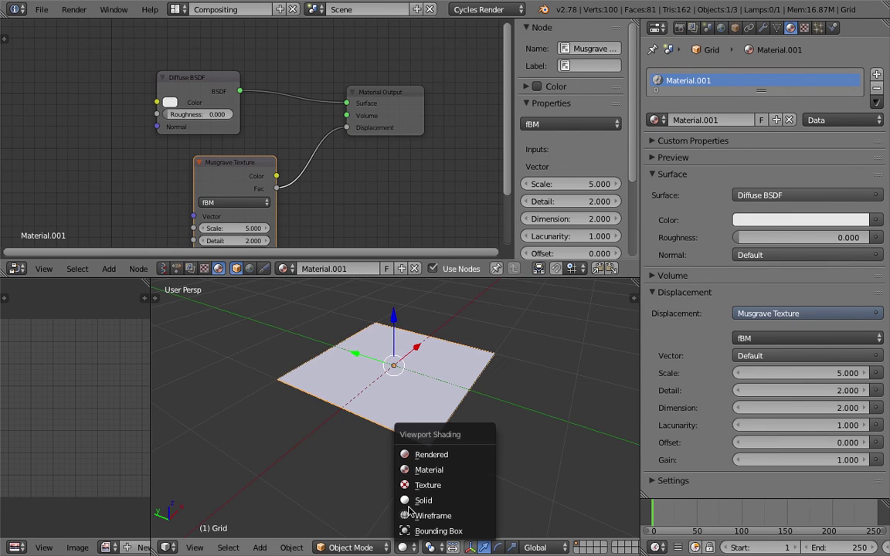
click(420, 456)
scroll(409, 409, up, 4)
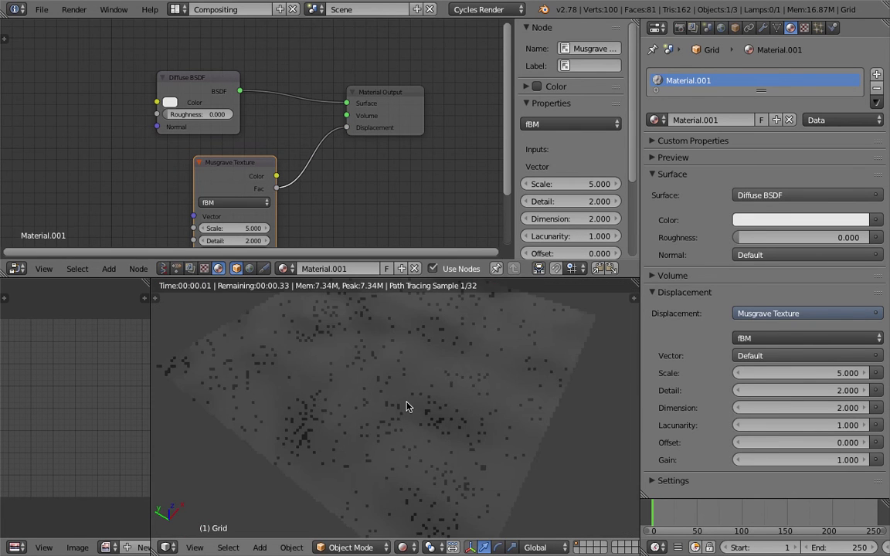
scroll(408, 407, down, 4)
Rearrange the Diffuse BSDF and Musgrave Texture nodes so there is free space before the Material Output node.
drag(255, 178, 213, 150)
drag(196, 78, 109, 64)
drag(184, 143, 183, 118)
drag(115, 66, 96, 62)
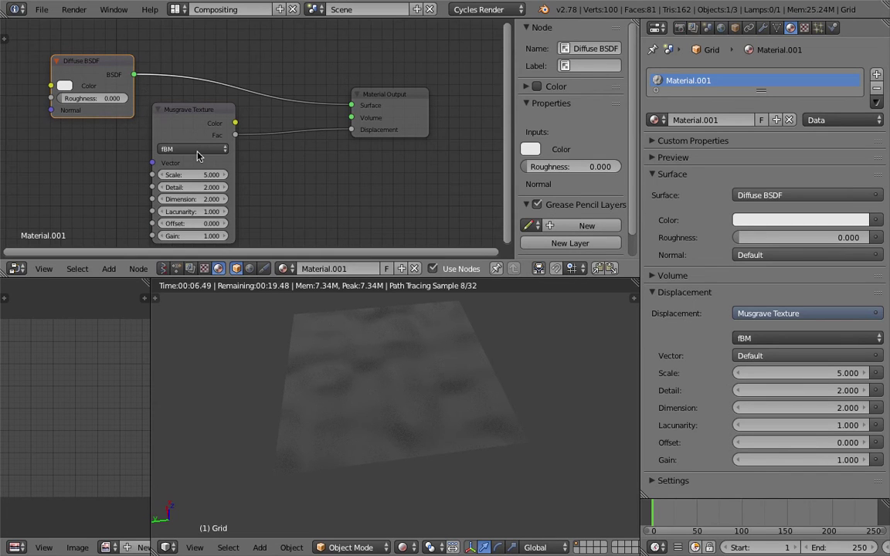
middle_drag(351, 359, 373, 372)
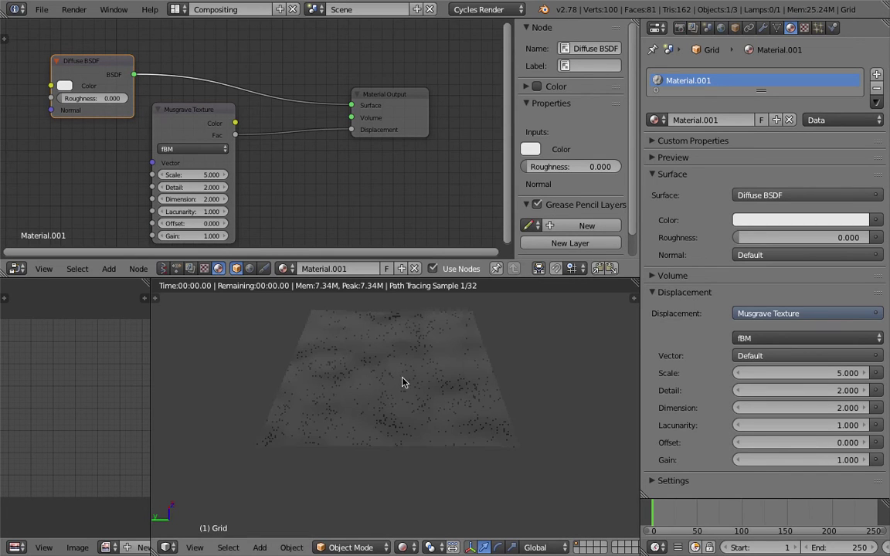
Insert a ColorRamp node on the link between the Musgrave Texture and the material's displacement input.
key(shift+a)
click(283, 155)
text(col)
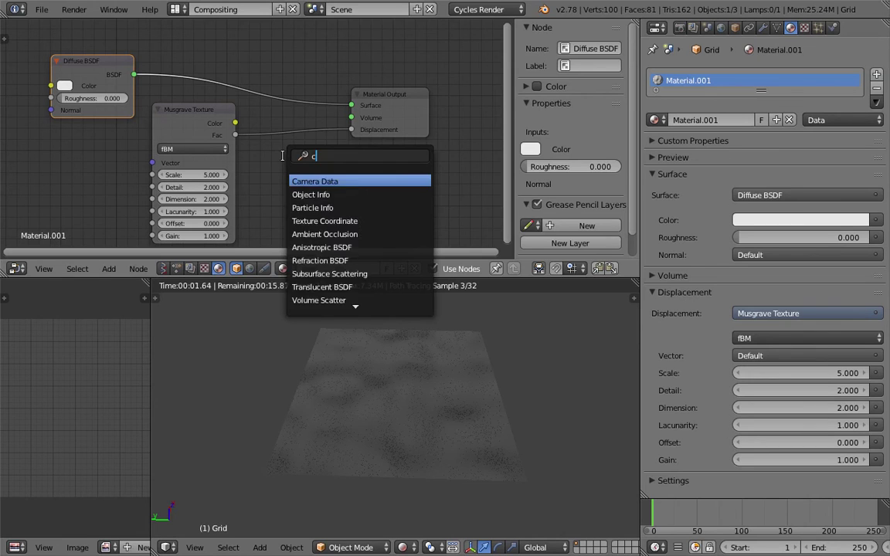
key(Return)
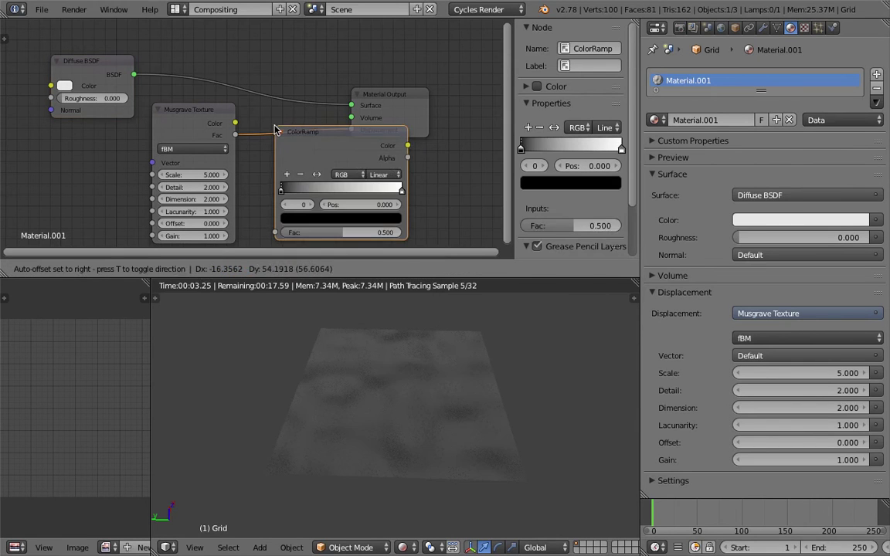
click(286, 184)
Narrow the ColorRamp's transition by bringing the black stop close to the white stop at 0.486, and save the file.
drag(289, 193, 333, 192)
drag(406, 190, 343, 191)
middle_drag(370, 404, 422, 384)
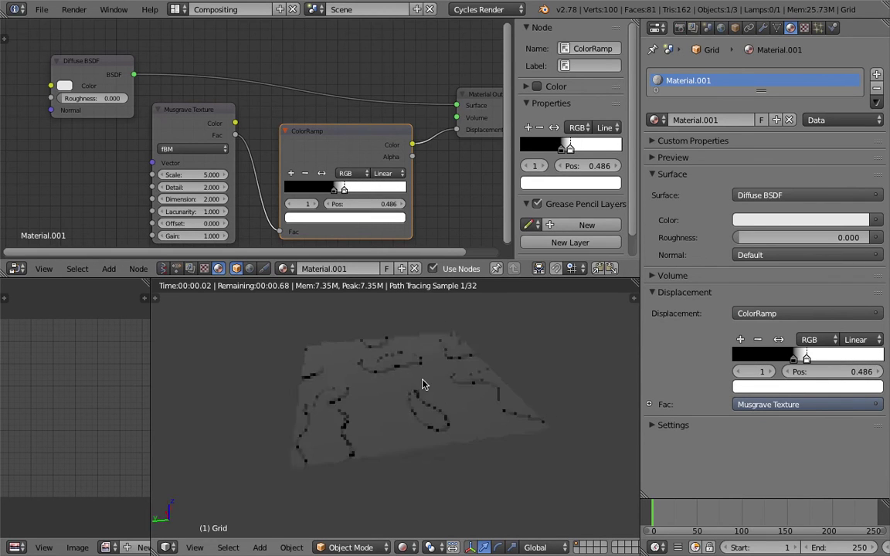
key(ctrl+s)
click(437, 421)
Adjust the ColorRamp stops into a narrow white band, adding a third stop at position 0.593 coloured black.
click(336, 191)
drag(336, 191, 356, 191)
click(292, 174)
click(335, 217)
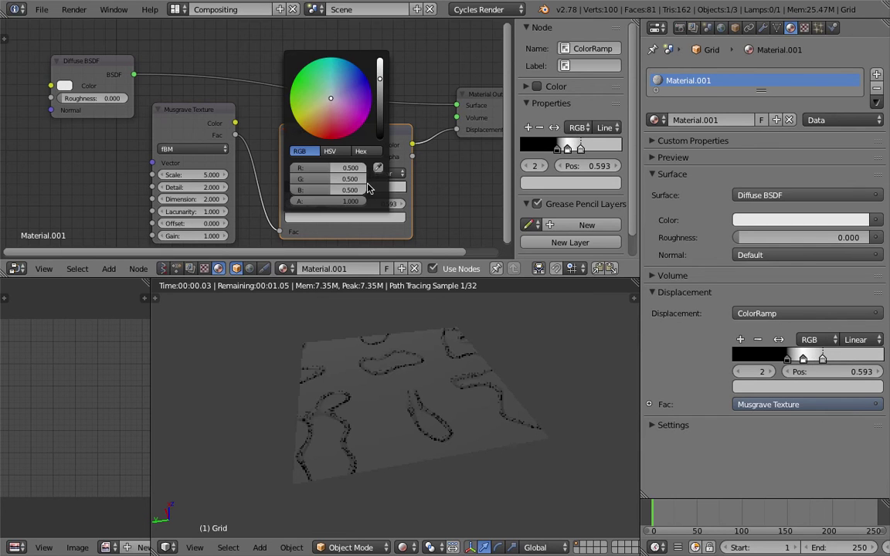
drag(379, 70, 380, 139)
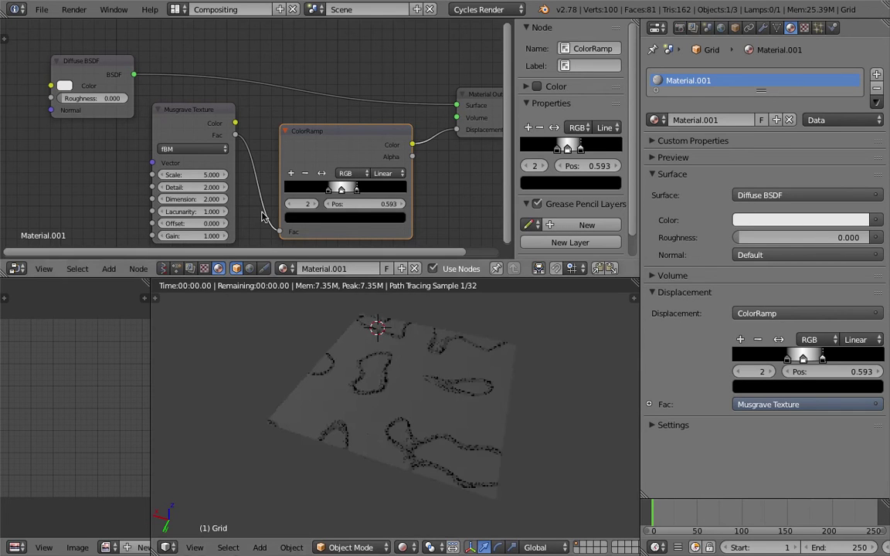
Try Musgrave Texture scales of 1, 4, 6 and 8 to compare the resulting patterns.
double_click(193, 174)
text(1)
key(Return)
double_click(193, 174)
text(4)
key(Return)
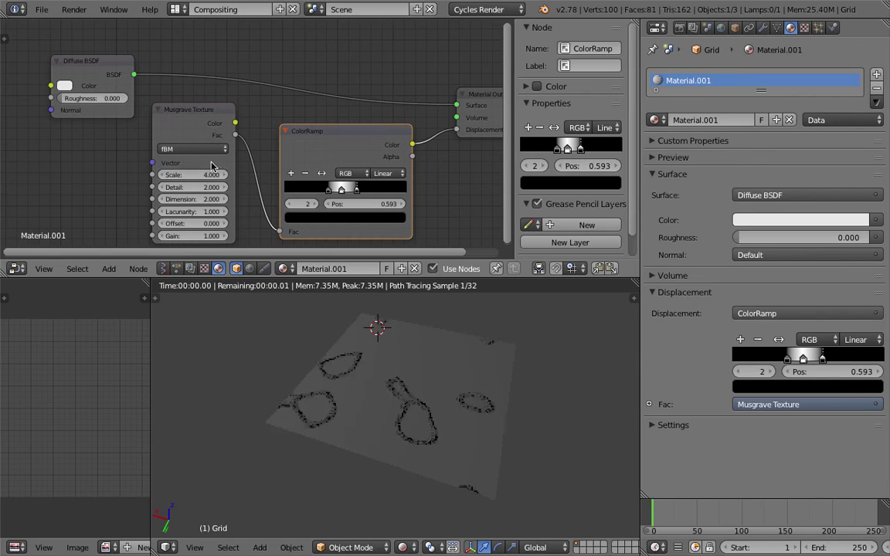
double_click(193, 175)
text(6)
key(Return)
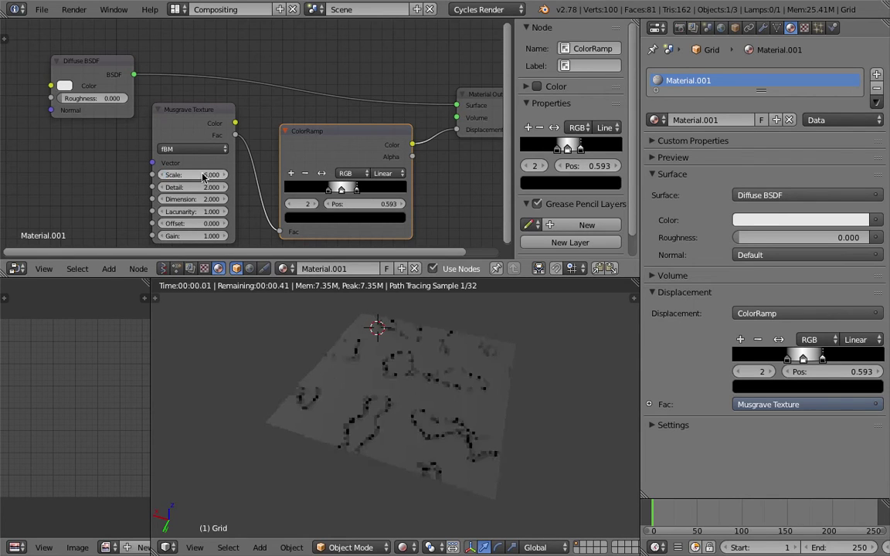
double_click(216, 174)
text(8)
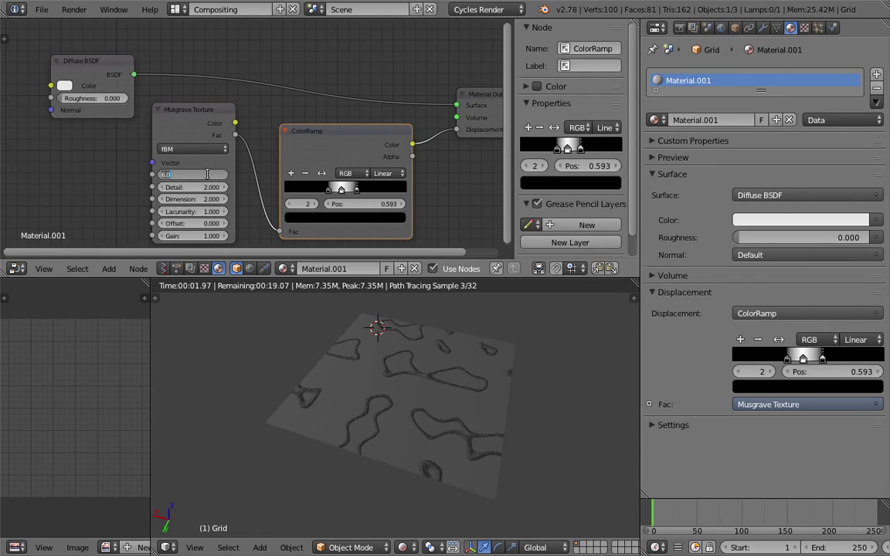
key(Return)
Save the file and set the Musgrave Texture's scale to 6.
key(ctrl+s)
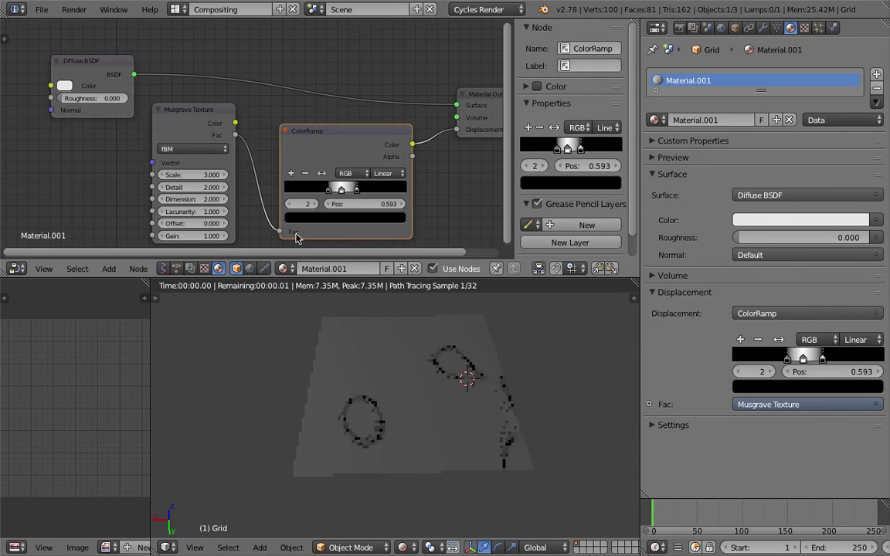
double_click(209, 174)
text(7)
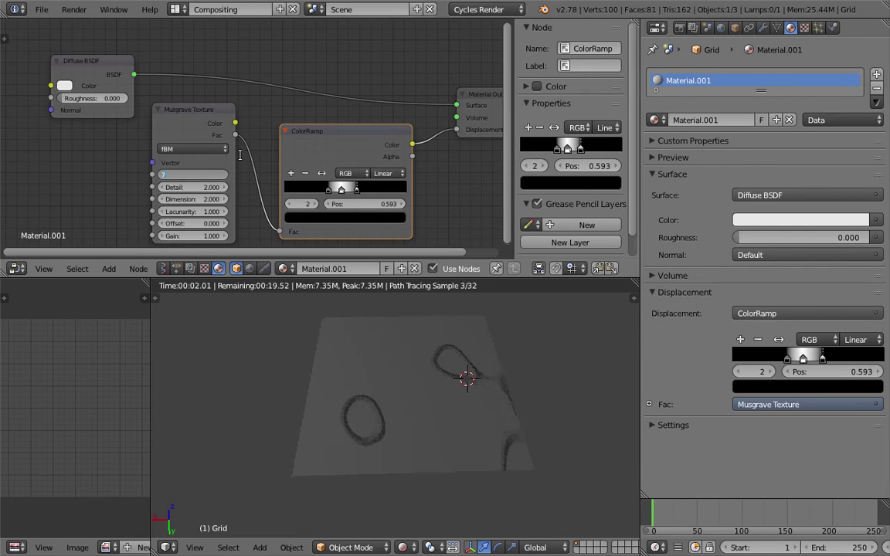
key(Return)
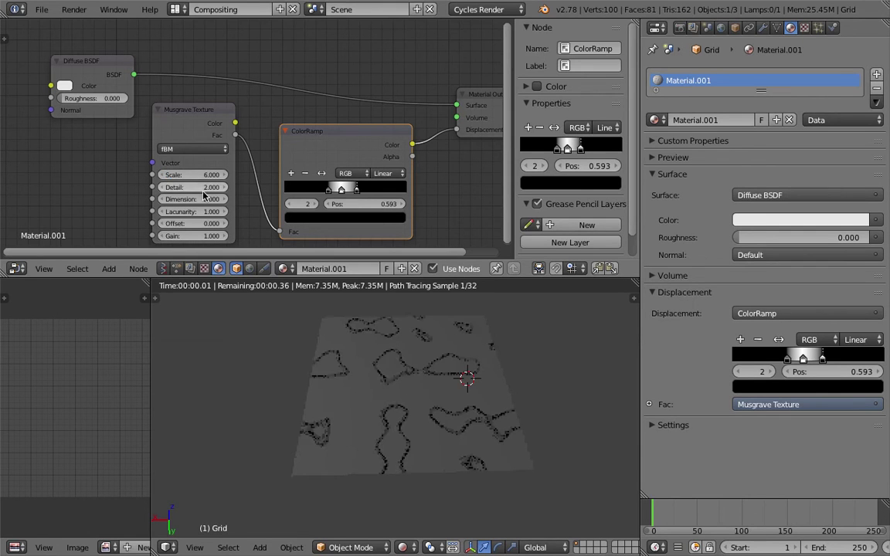
Try a detail of 3 on the Musgrave Texture and undo the change.
click(157, 187)
double_click(205, 187)
text(3)
key(Return)
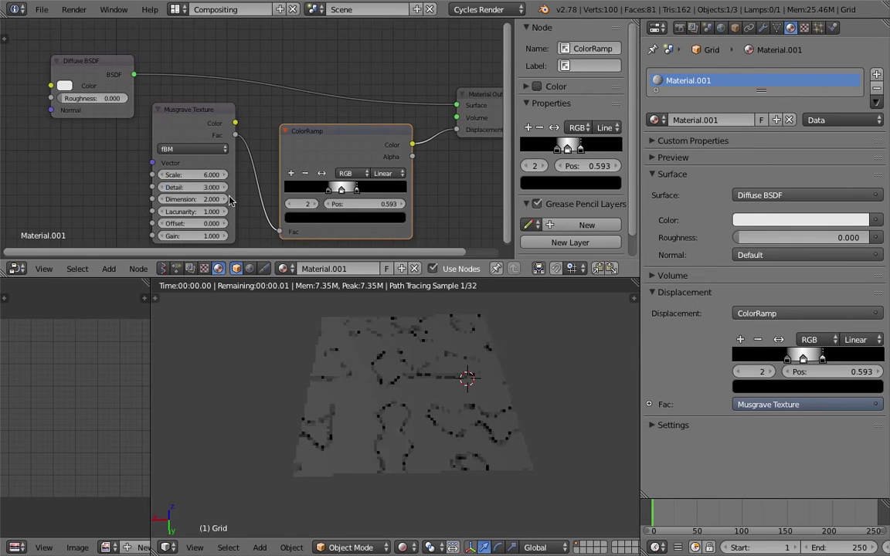
key(ctrl+z)
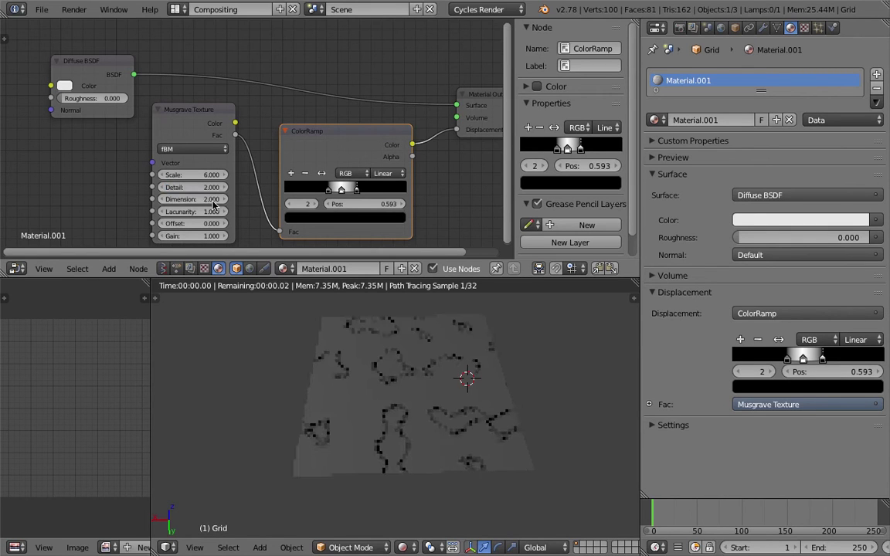
Inspect the rendered ridge pattern on the grid up close and save the file.
click(431, 461)
scroll(424, 405, right, 3)
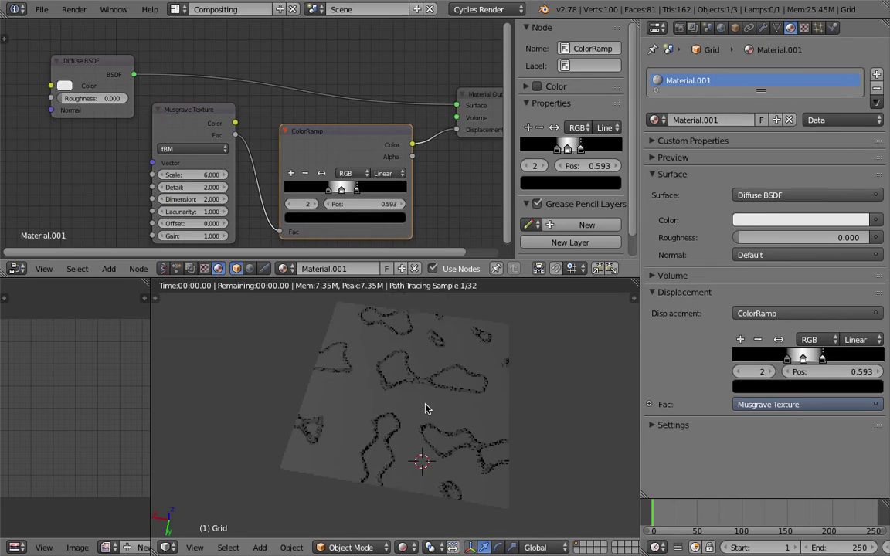
scroll(426, 402, up, 3)
click(436, 380)
scroll(436, 381, up, 3)
key(ctrl+s)
click(437, 378)
scroll(435, 383, down, 3)
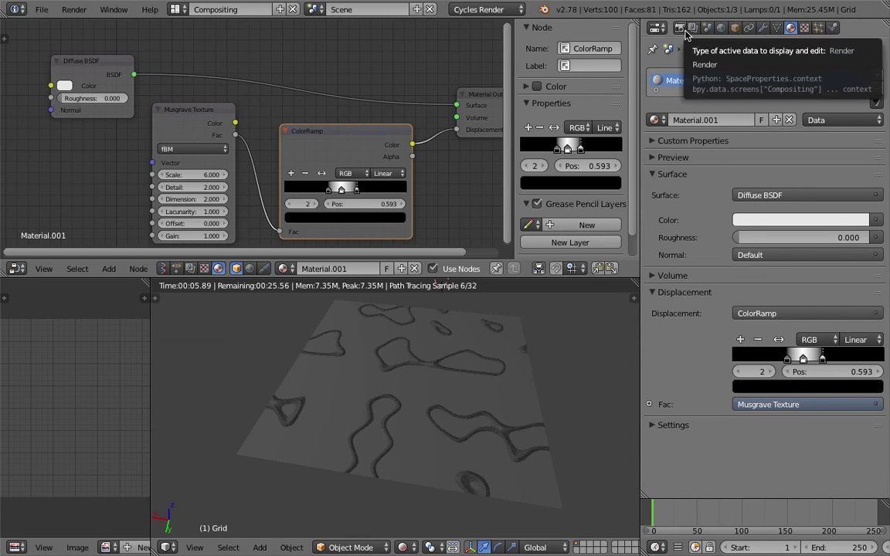
click(720, 28)
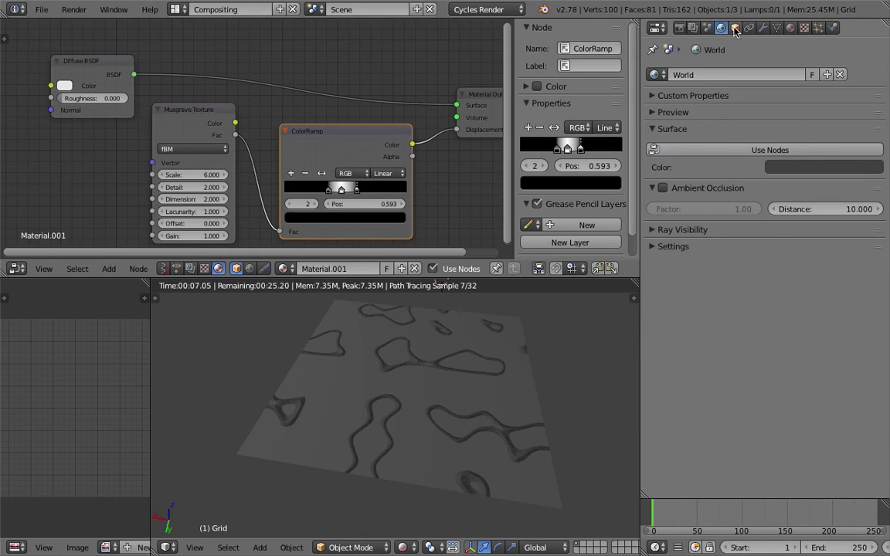
click(734, 28)
scroll(806, 290, down, 3)
scroll(807, 286, up, 3)
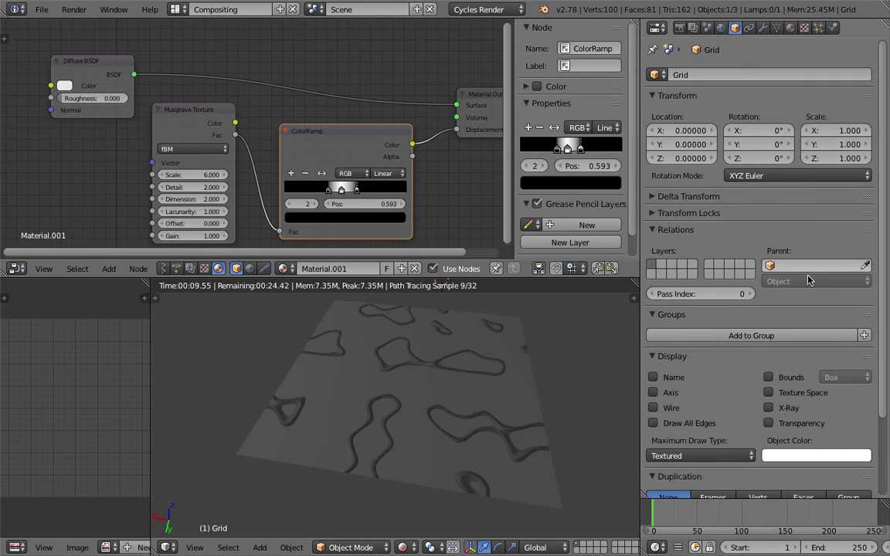
Set the Cycles render feature set to Experimental with CPU as the device, and save the file.
click(679, 28)
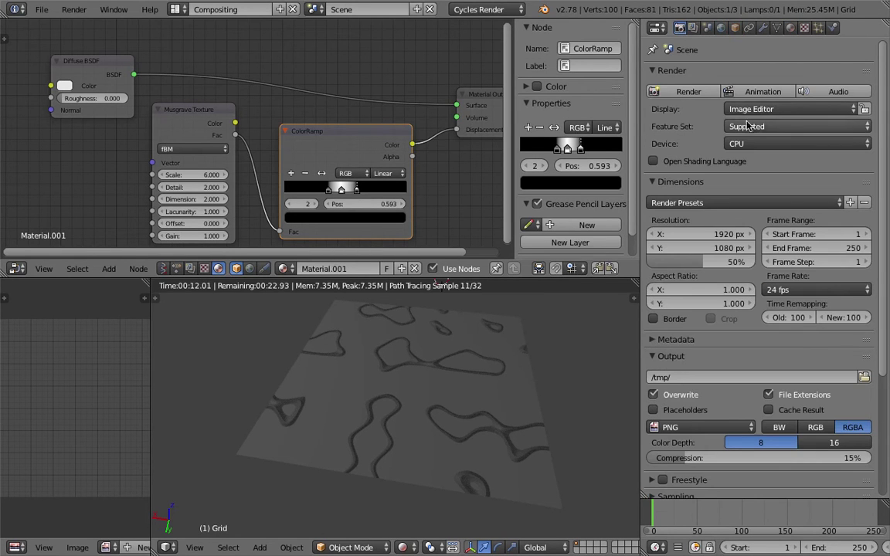
click(780, 144)
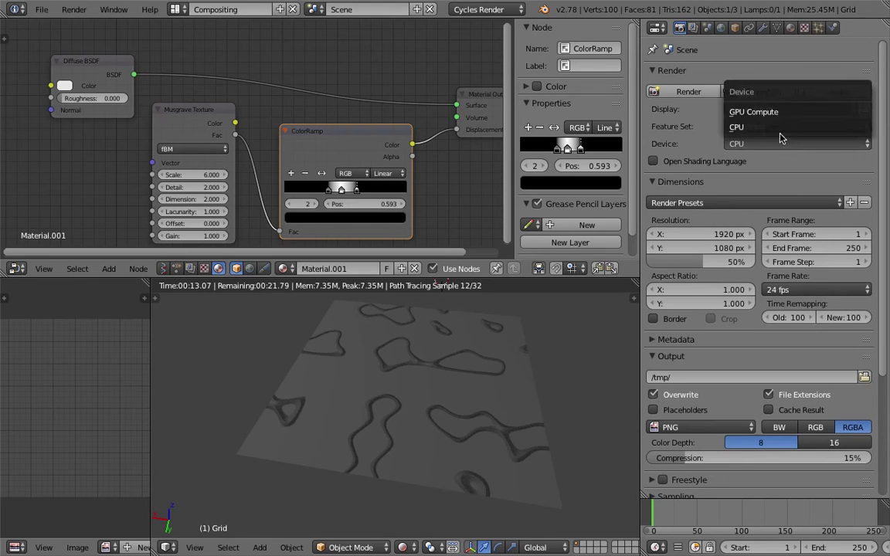
click(779, 131)
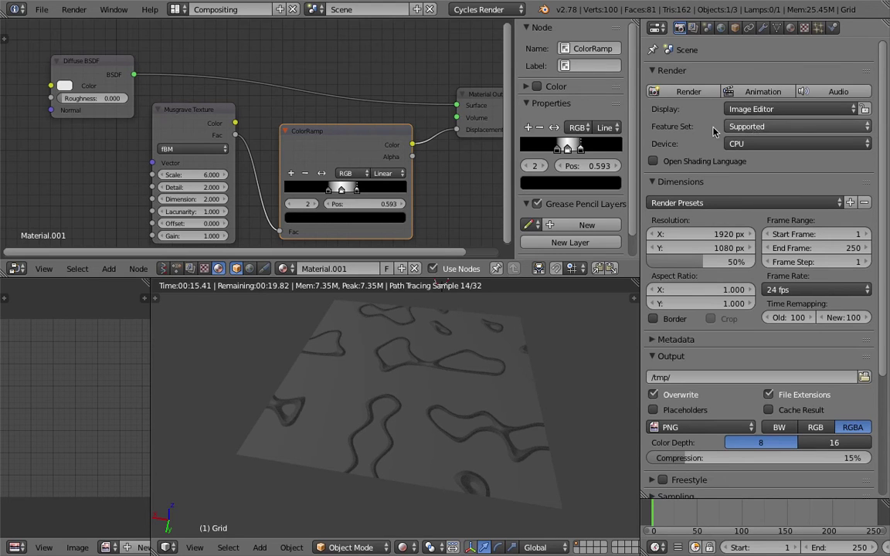
click(780, 126)
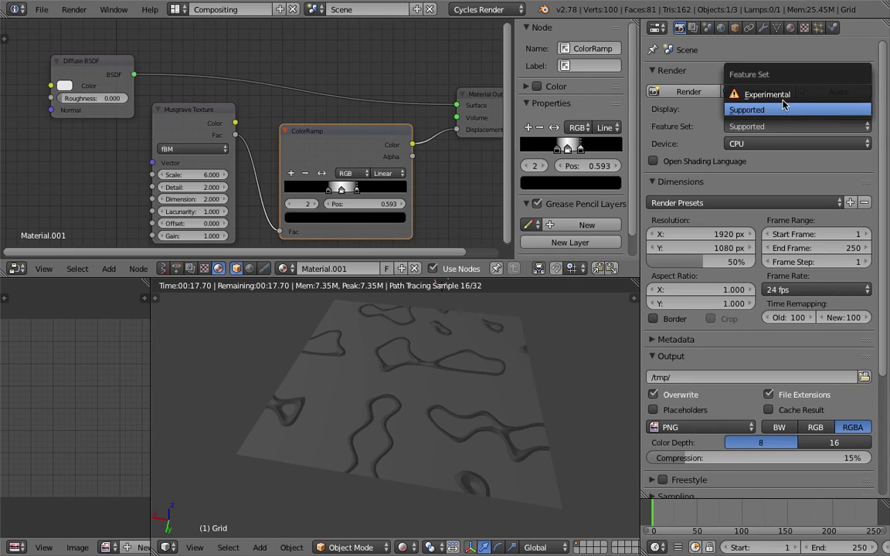
click(767, 94)
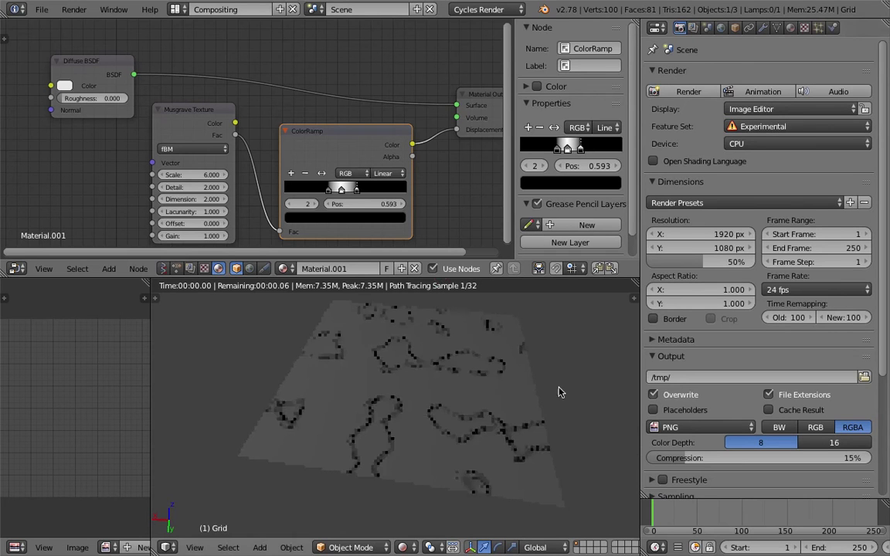
key(ctrl+s)
click(479, 373)
Set the displacement method in the grid material's settings to Both and save the file.
middle_drag(358, 142, 328, 126)
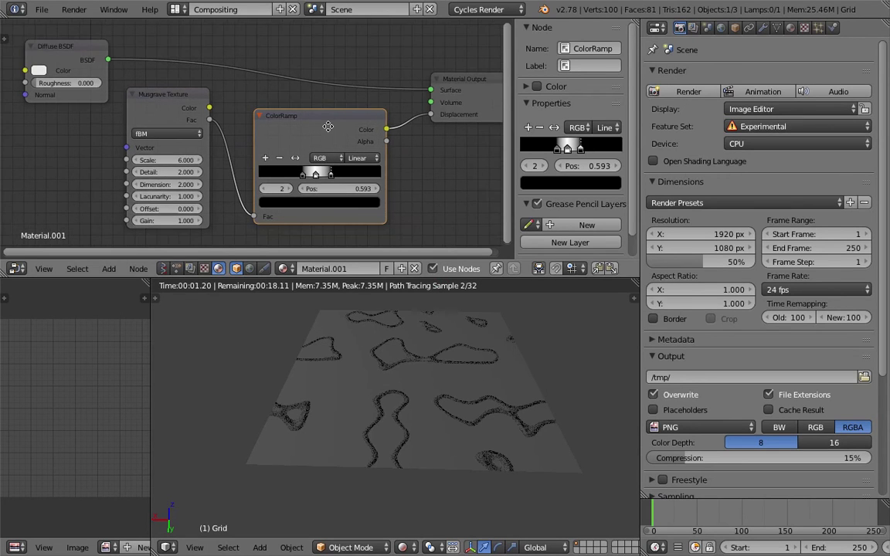
click(789, 28)
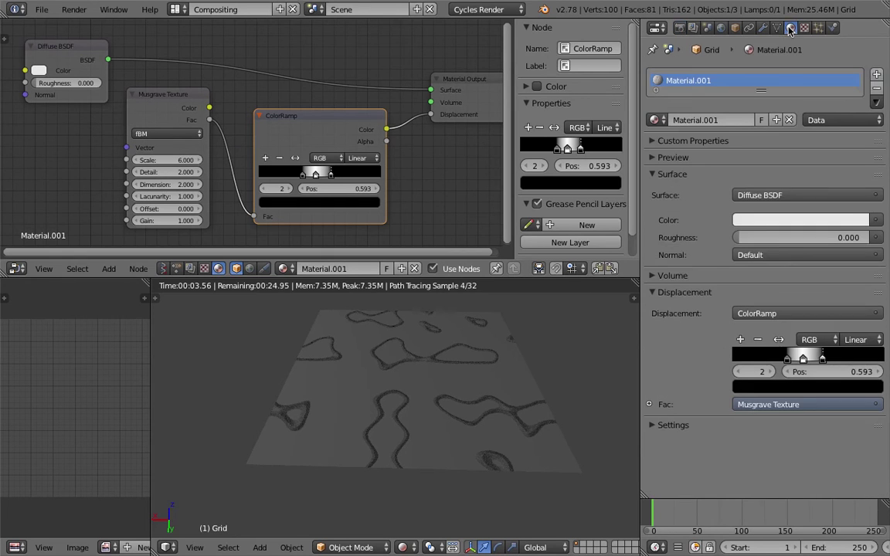
click(690, 425)
scroll(734, 406, down, 3)
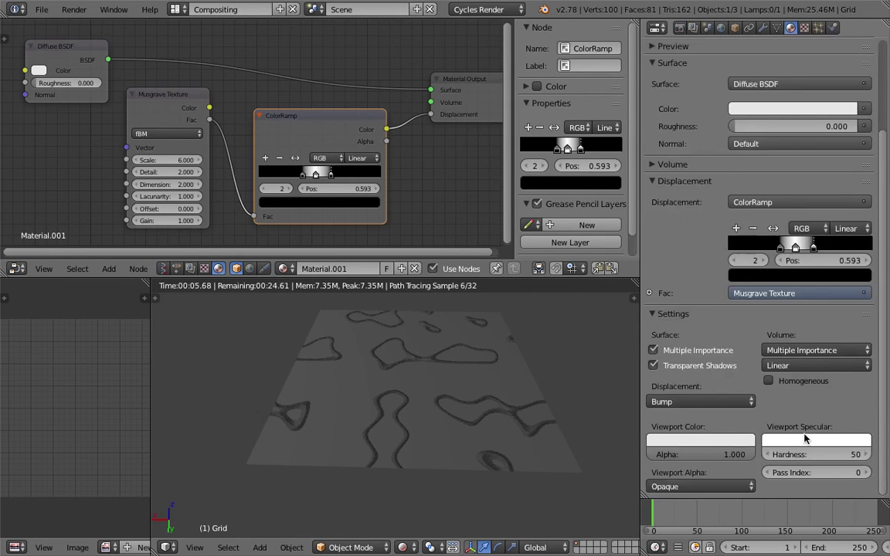
click(726, 402)
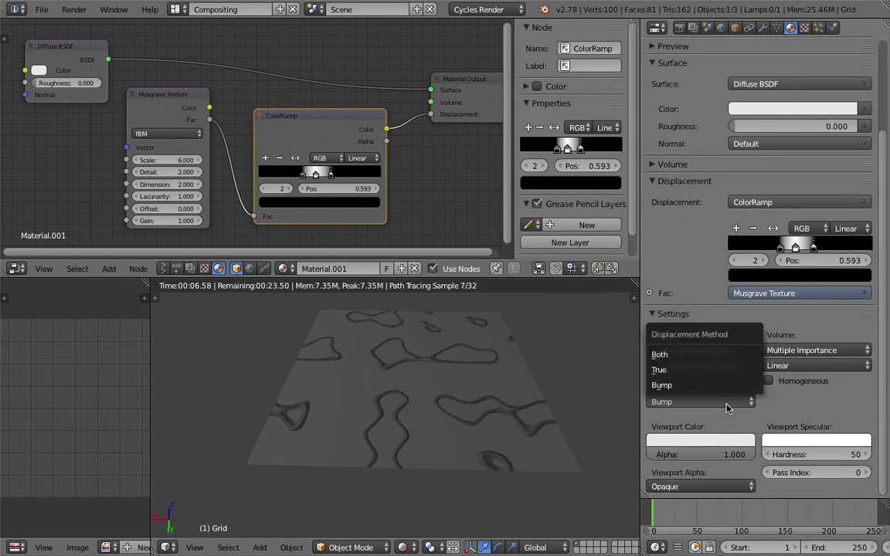
click(704, 359)
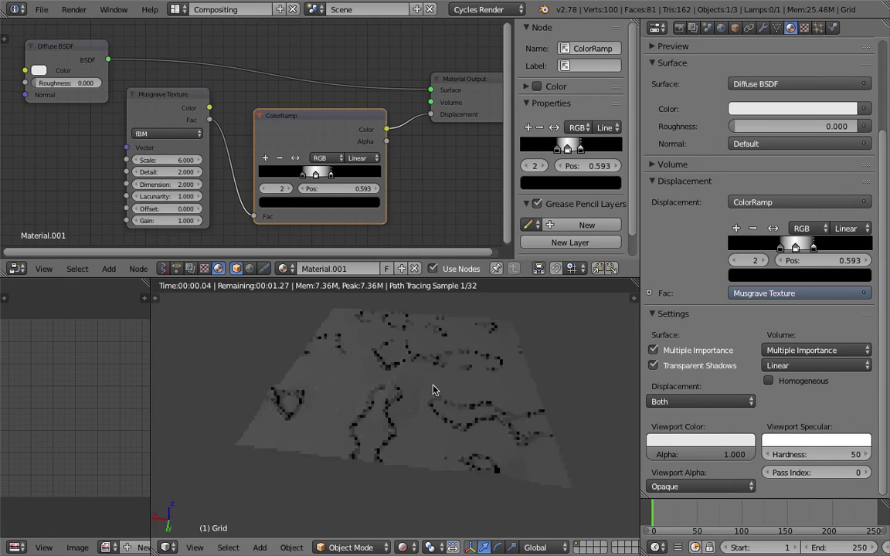
key(ctrl+s)
click(447, 378)
Inspect the rendered displacement on the grid up close, return the viewport to Solid shading and save the file.
mouse_move(447, 378)
middle_down()
mouse_move(453, 362)
mouse_move(445, 357)
middle_up()
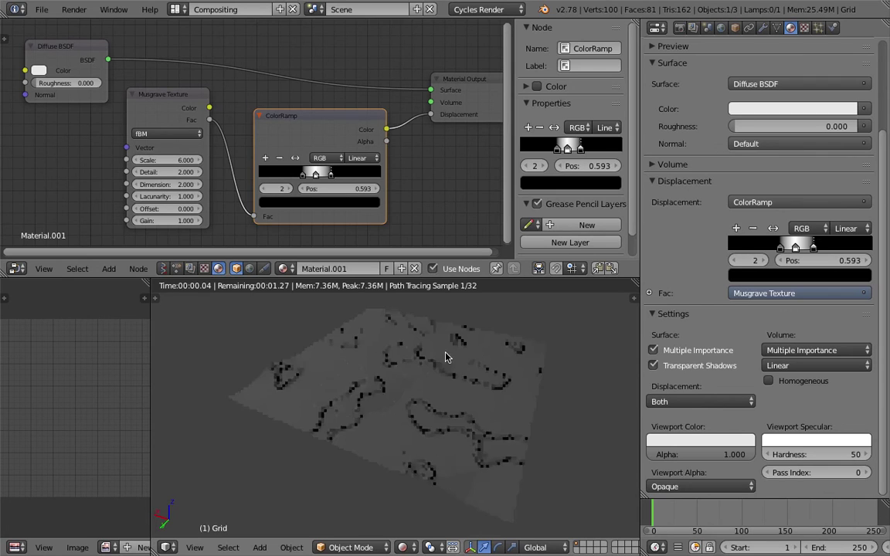
scroll(453, 361, up, 3)
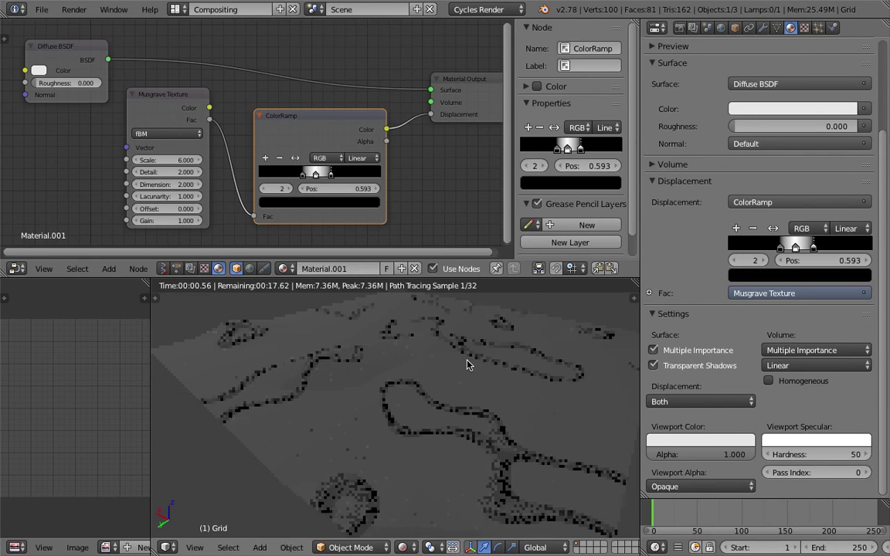
click(402, 547)
click(409, 501)
scroll(445, 405, down, 4)
key(ctrl+s)
click(441, 401)
key(Tab)
key(Tab)
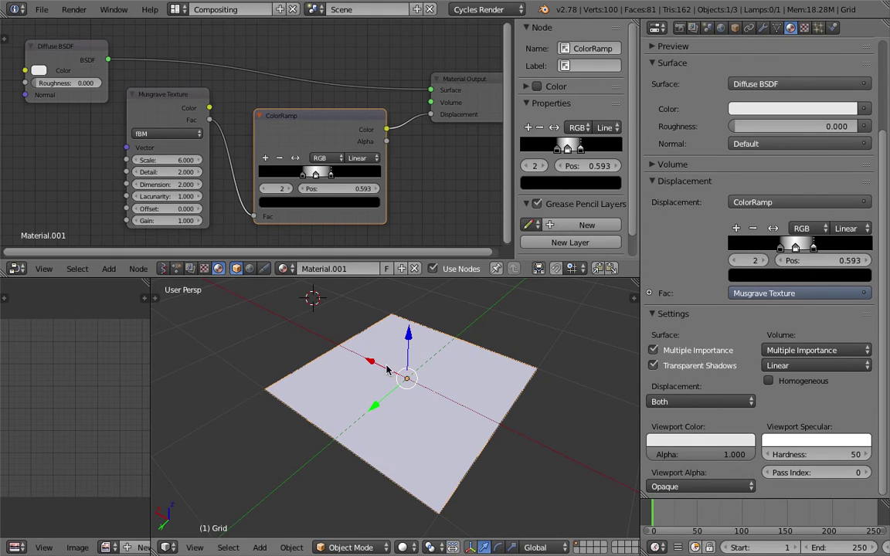
Add a Subdivision Surface modifier to the grid with 3 view levels and adaptive render subdivision enabled.
click(762, 28)
click(703, 75)
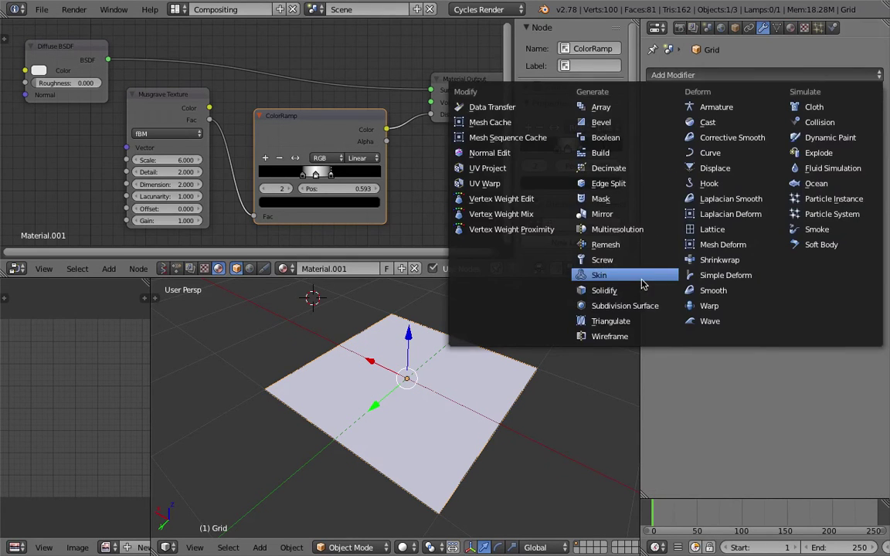
click(598, 305)
click(758, 170)
click(758, 171)
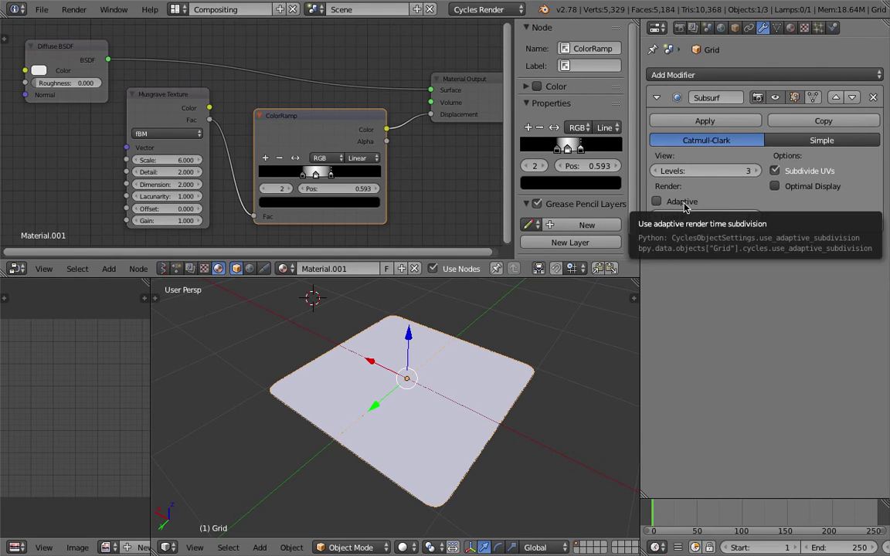
click(658, 201)
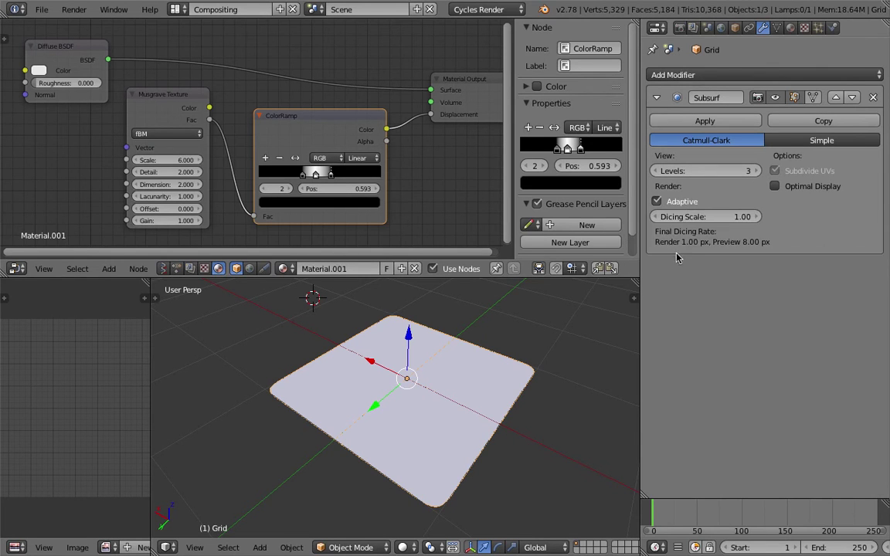
Preview the displaced grid in Rendered shading and raise the Subdivision Surface view levels to 5.
click(403, 547)
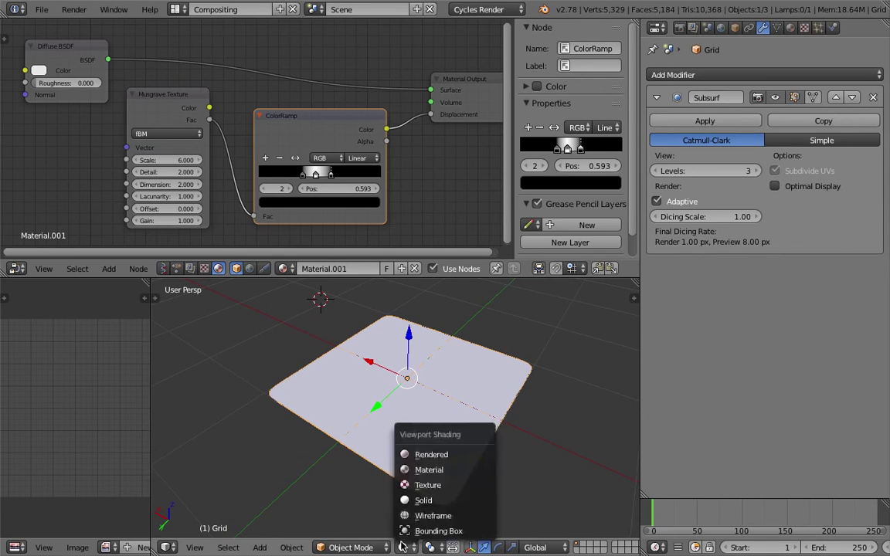
click(425, 456)
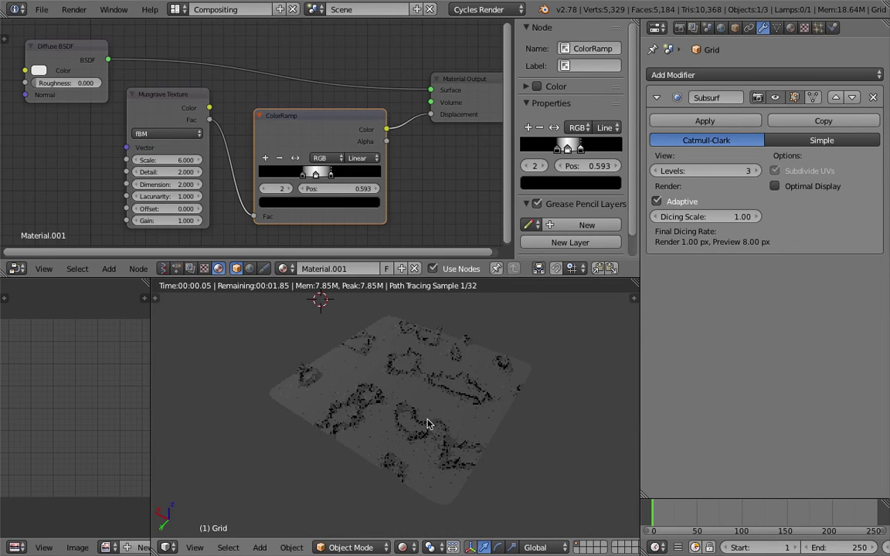
scroll(432, 408, up, 2)
scroll(439, 387, up, 1)
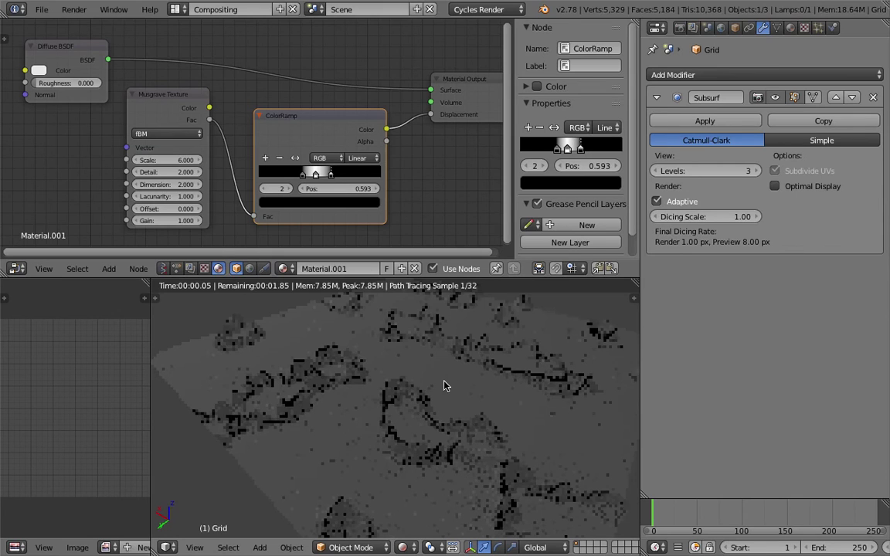
click(756, 176)
click(755, 171)
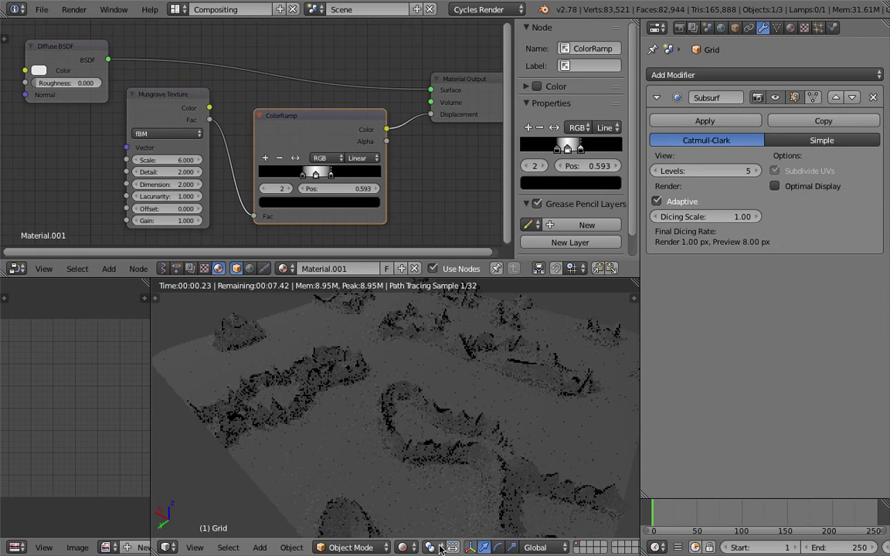
Return the viewport to Solid shading and set the Subdivision Surface view levels to 4.
click(404, 547)
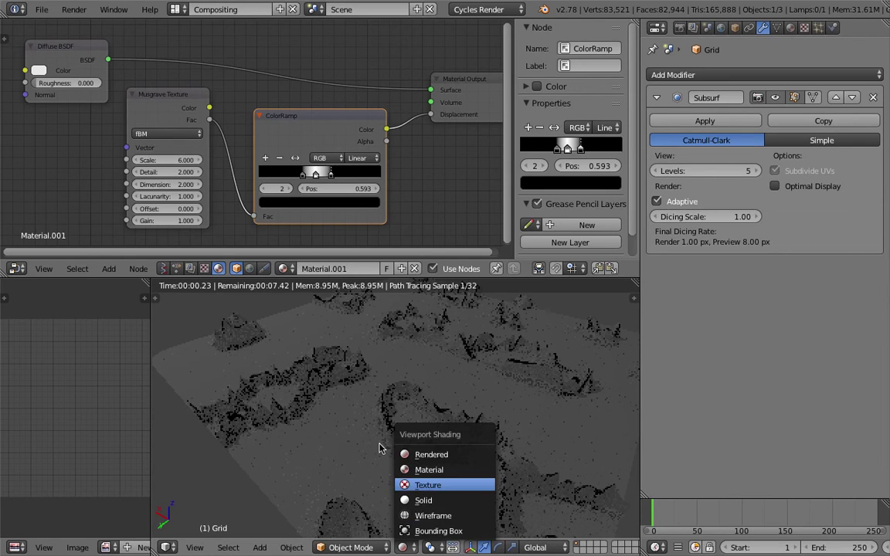
scroll(415, 525, up, 2)
click(403, 548)
click(413, 477)
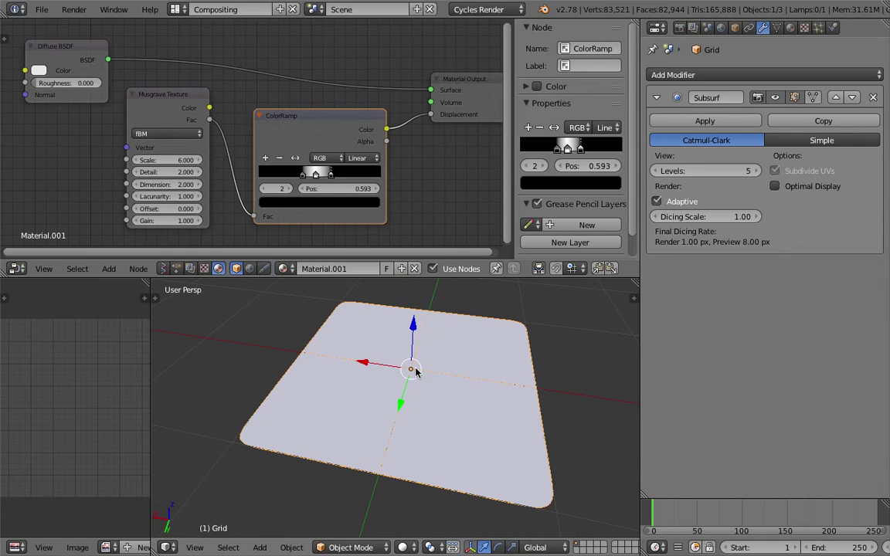
click(654, 170)
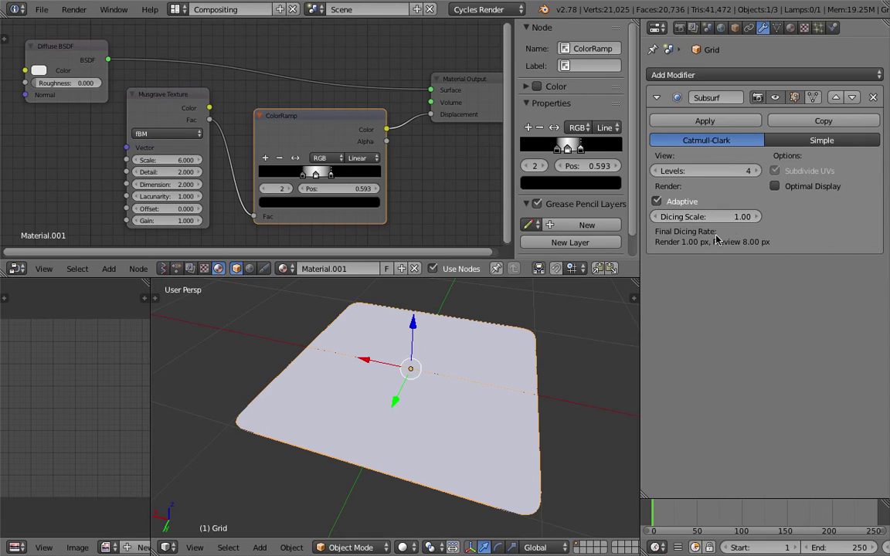
Try dicing scales of 0.52 and 1.54 on the Subdivision Surface modifier and reset the scale to 1.
drag(679, 217, 672, 217)
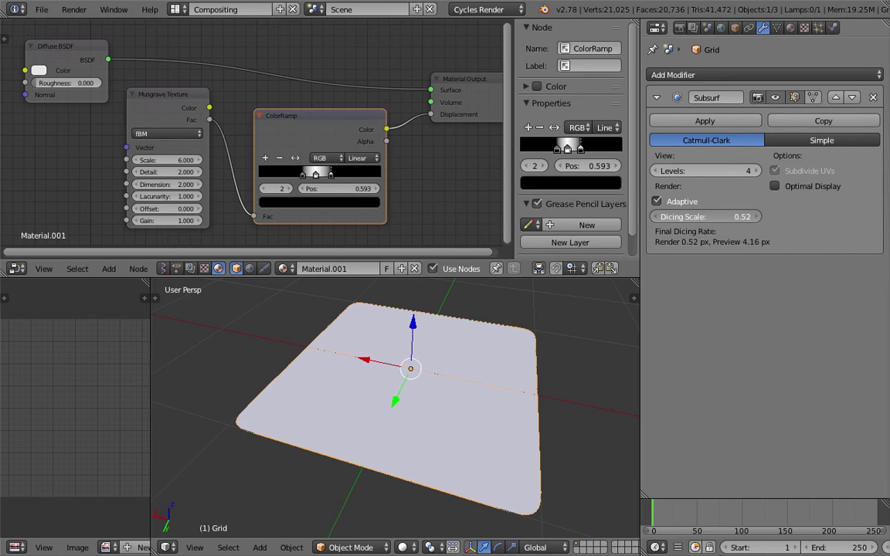
drag(699, 217, 710, 217)
click(709, 217)
text(1)
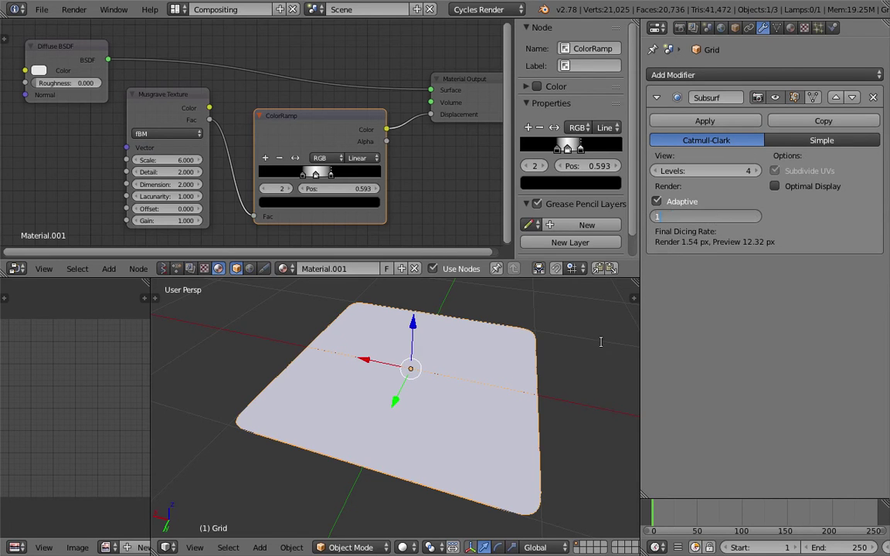
key(Return)
Switch the grid's Subdivision Surface modifier to Simple subdivision.
click(822, 141)
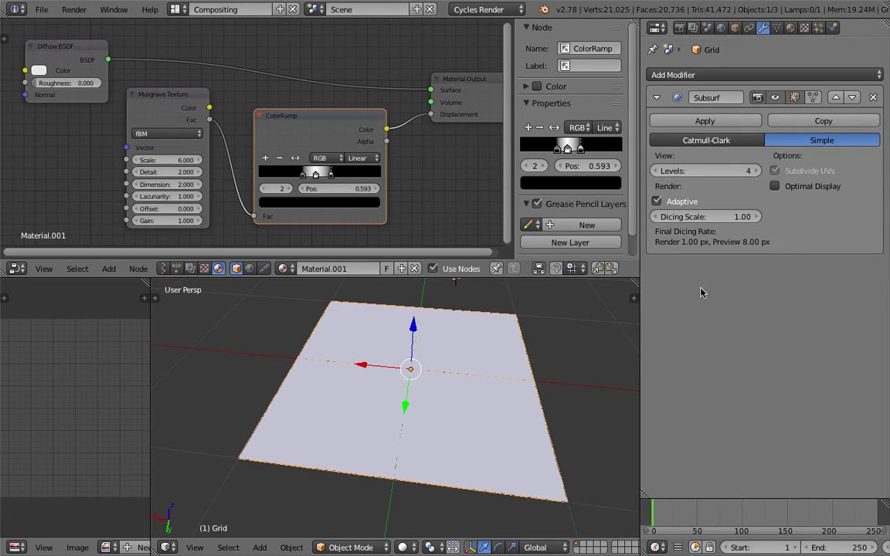
middle_drag(518, 332, 510, 318)
Widen the image editor, load snail_result_001.png from the Desktop into it, and save the file.
drag(151, 287, 238, 287)
click(184, 547)
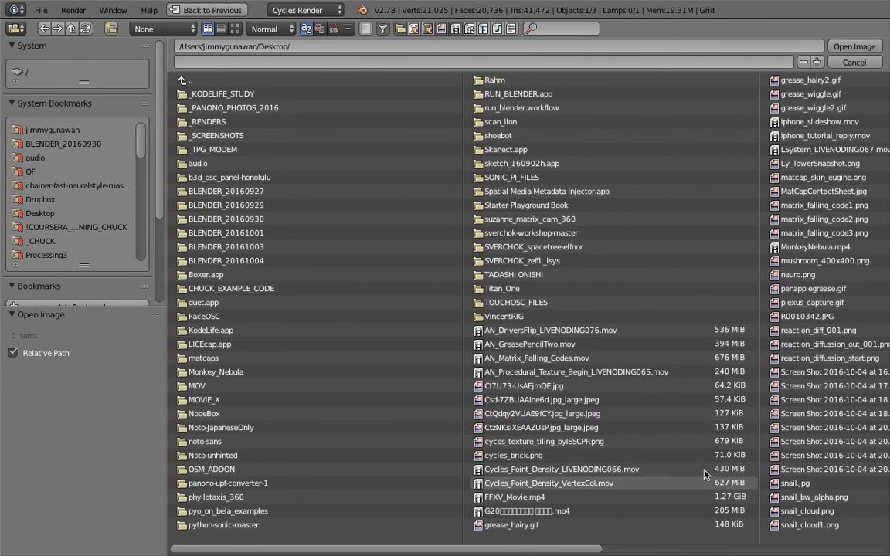
scroll(695, 463, down, 2)
scroll(773, 517, down, 10)
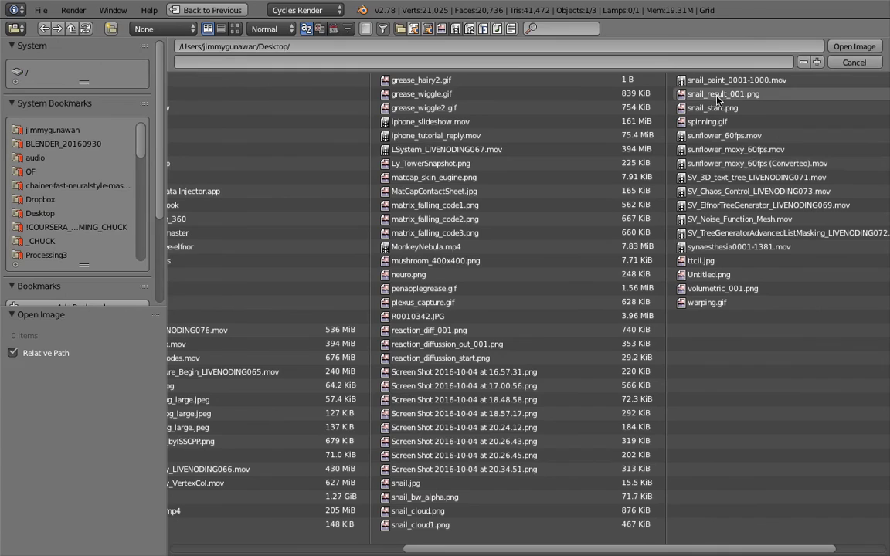
double_click(717, 98)
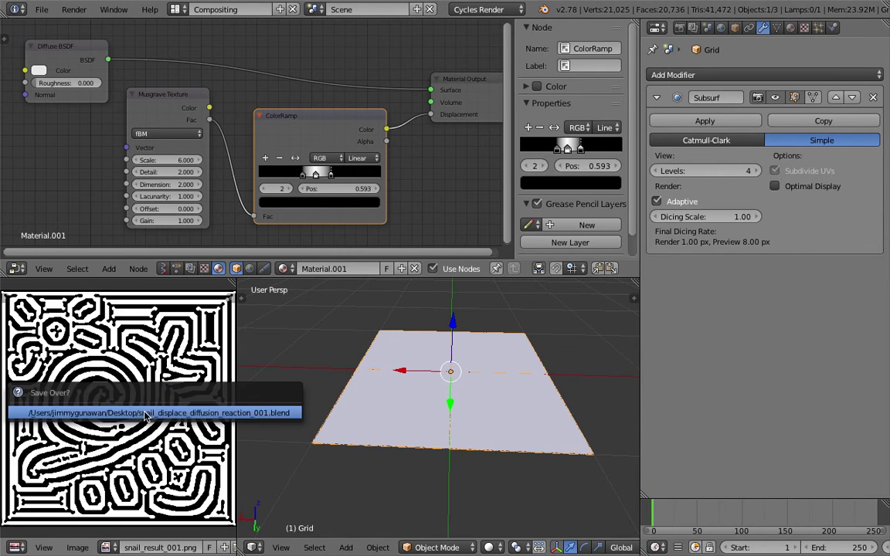
scroll(102, 391, down, 1)
key(ctrl+s)
UV unwrap the whole grid mesh in Edit Mode, return to Object Mode and save the file.
middle_drag(434, 381, 482, 376)
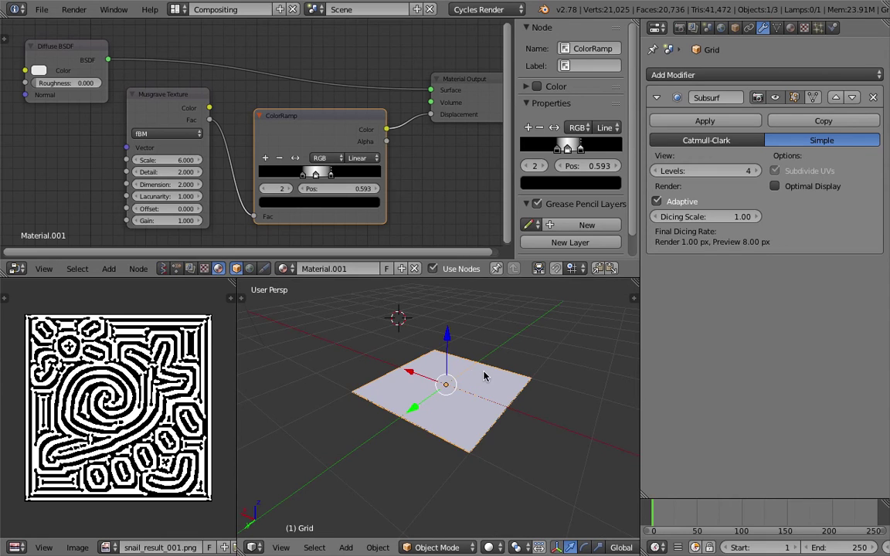
scroll(403, 319, up, 3)
middle_drag(419, 323, 488, 350)
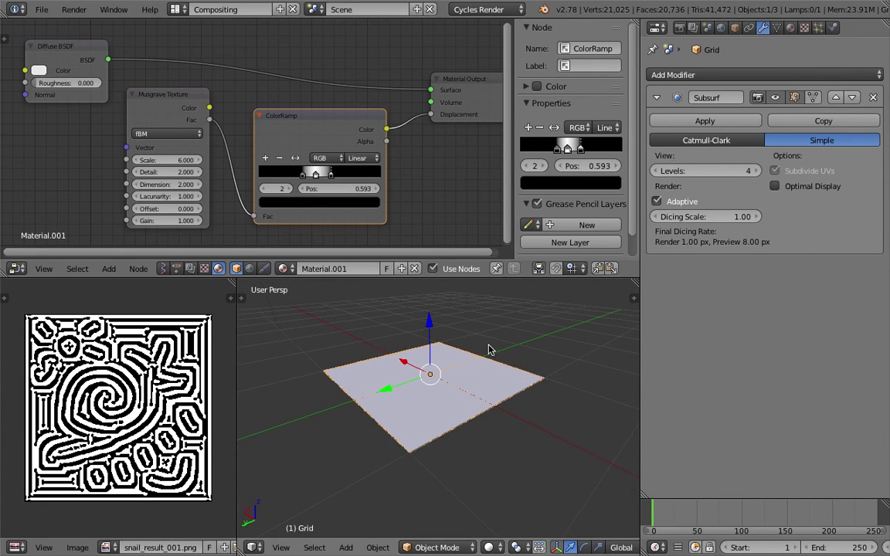
key(Tab)
key(u)
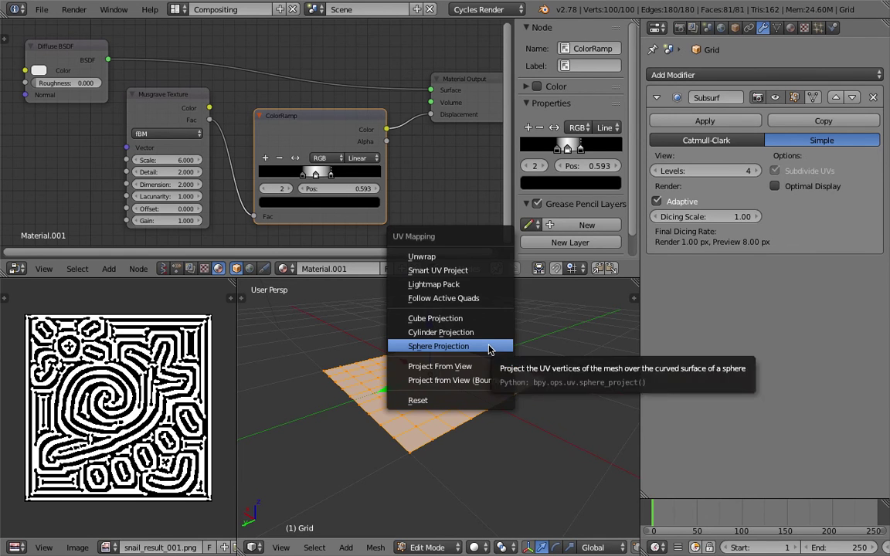
click(421, 256)
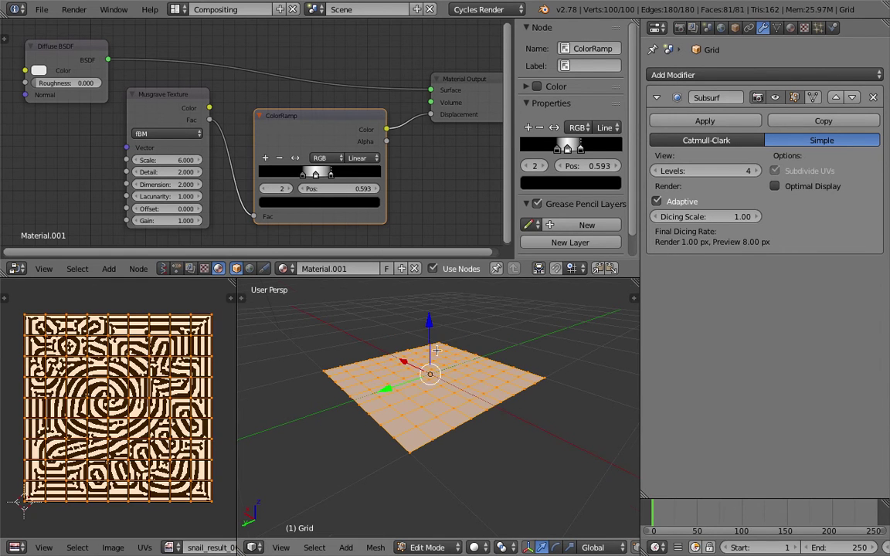
key(Tab)
middle_drag(432, 377, 443, 379)
key(Tab)
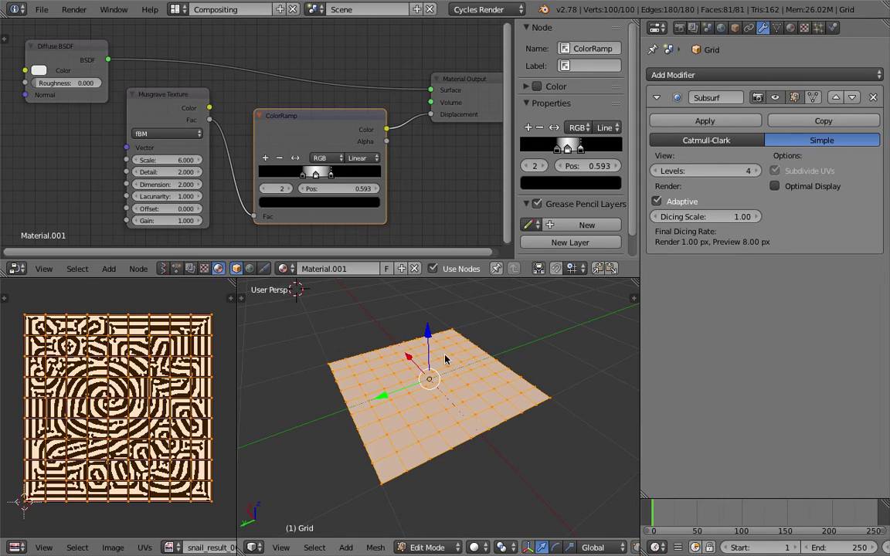
key(Tab)
key(ctrl+s)
click(446, 359)
Rearrange the node tree by moving the Material Output farther from the ColorRamp and repositioning the Diffuse BSDF above the Musgrave Texture.
scroll(313, 156, down, 2)
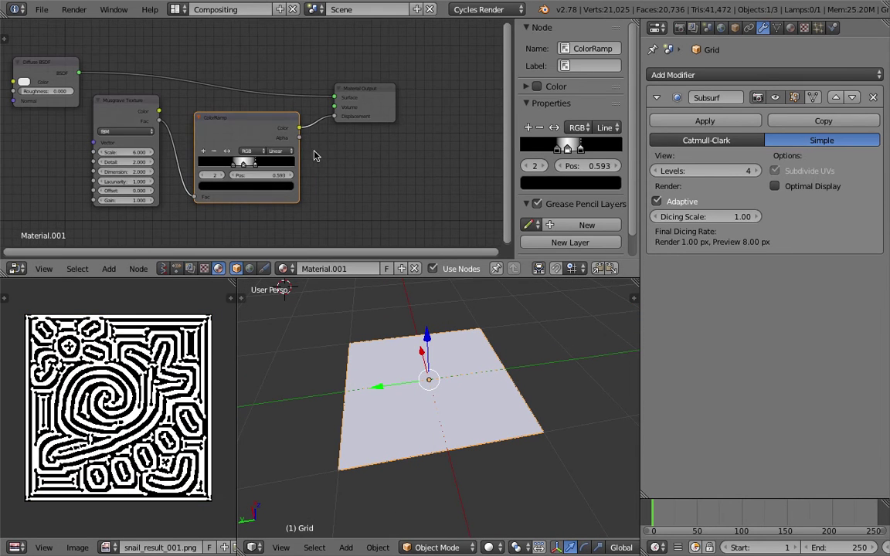
drag(357, 89, 424, 81)
middle_drag(452, 370, 466, 379)
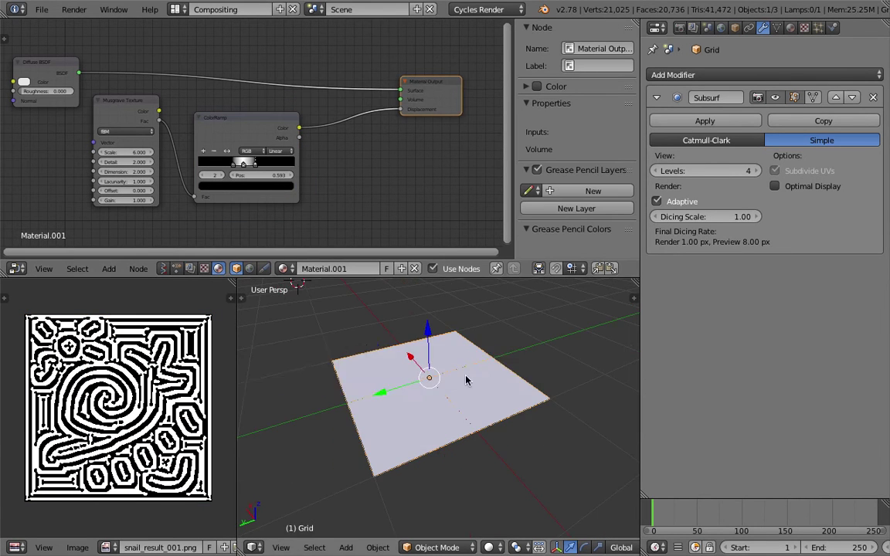
middle_drag(363, 165, 394, 175)
drag(45, 68, 114, 60)
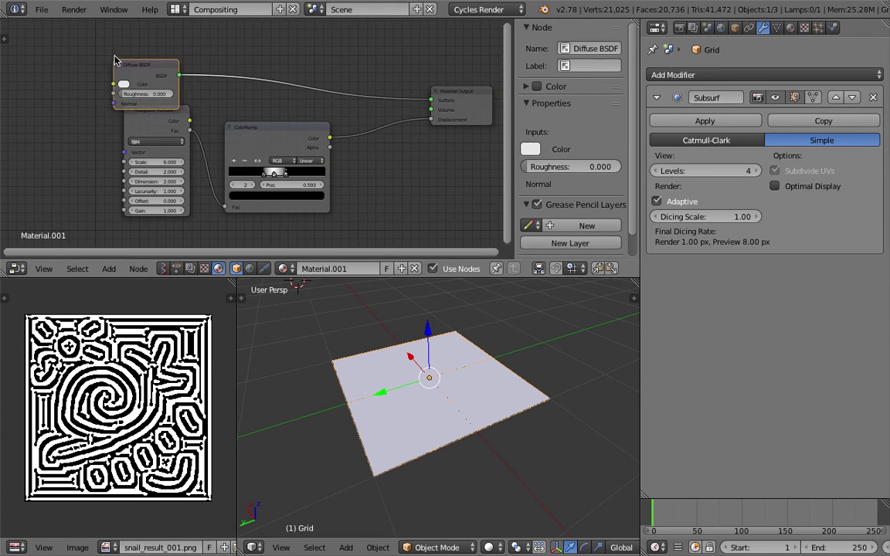
middle_drag(114, 60, 275, 85)
drag(274, 85, 231, 82)
Add an Image Texture node in the free space before the Diffuse BSDF and save the file.
key(shift+a)
click(81, 85)
text(image)
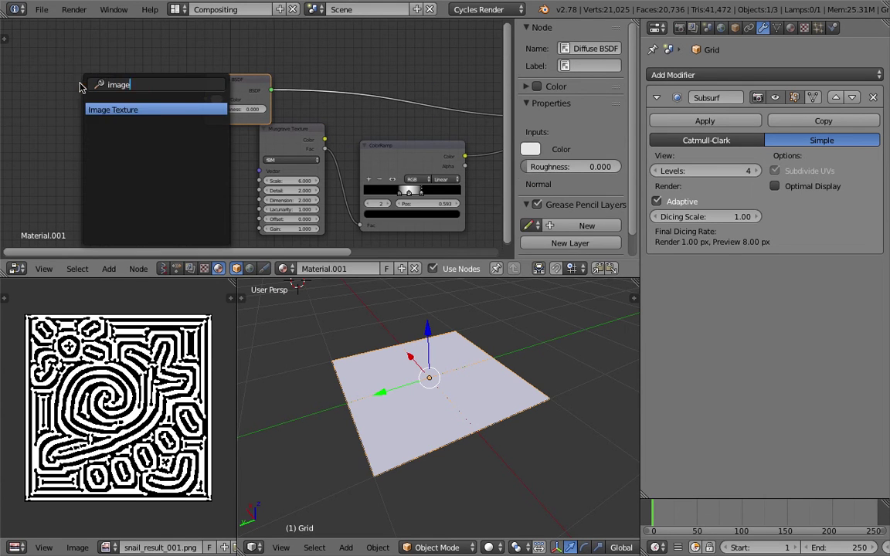
key(Return)
click(81, 86)
key(ctrl+s)
click(147, 83)
Move the Musgrave Texture node beside the Image Texture and link its Color output to the Diffuse BSDF's Normal input.
click(268, 141)
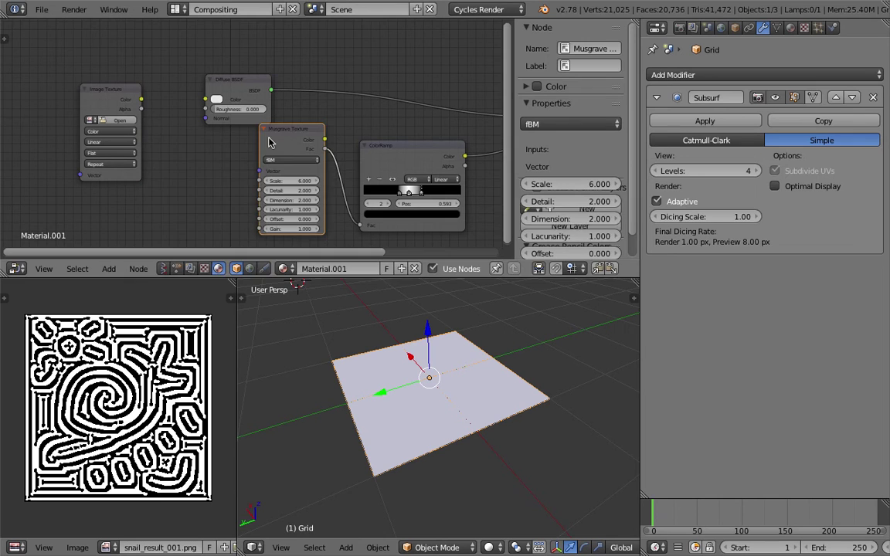
drag(269, 142, 163, 171)
drag(220, 169, 205, 118)
Switch the 3D viewport to Rendered shading and view the displaced grid up close at a low angle.
click(488, 547)
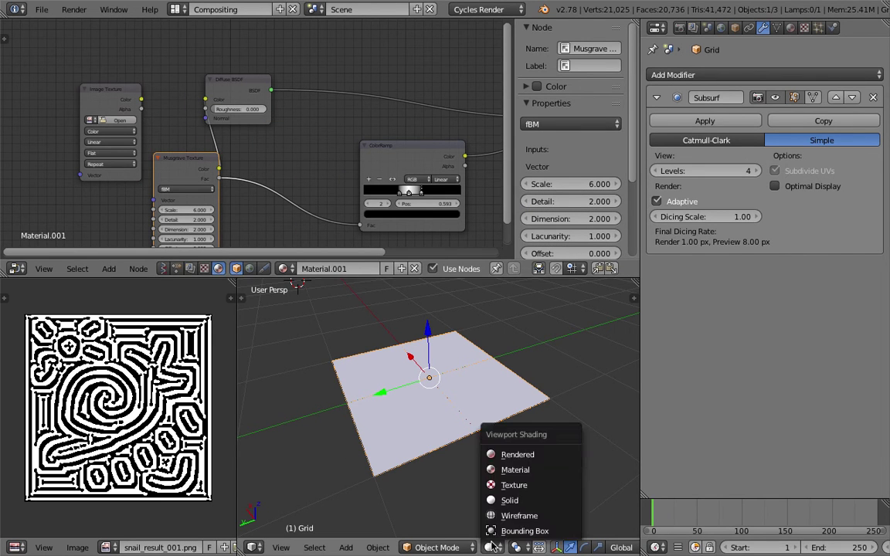
click(495, 455)
middle_drag(474, 461, 461, 410)
middle_drag(415, 208, 357, 186)
scroll(443, 407, up, 5)
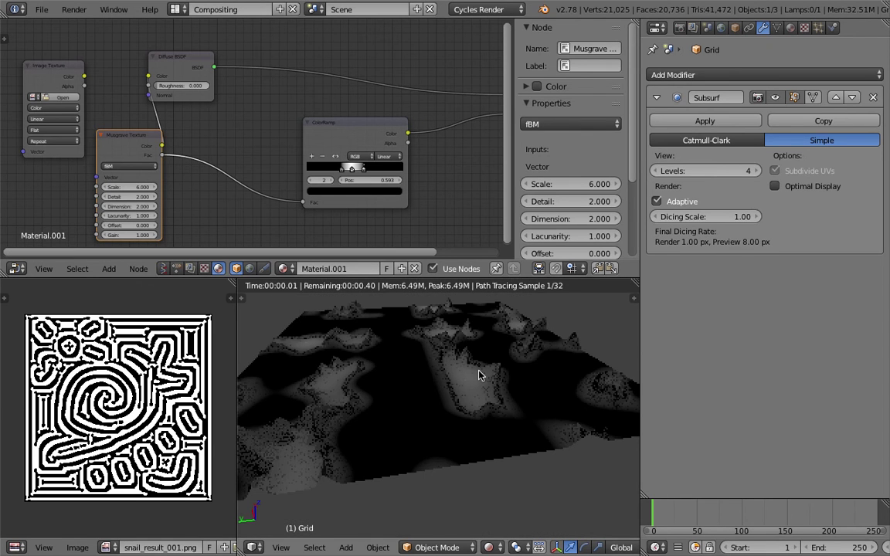
Move the ColorRamp's last stop to position 1.000 and inspect the displaced surface from a higher angle.
drag(374, 179, 424, 173)
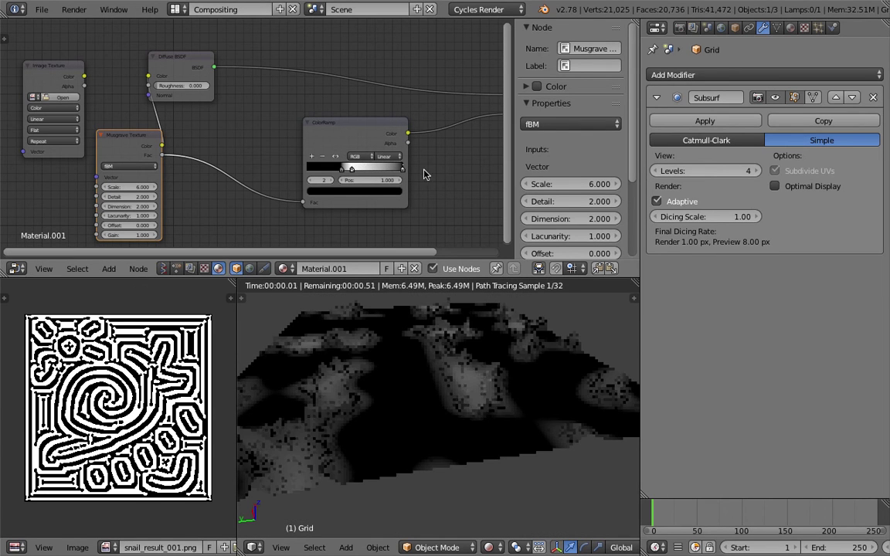
middle_drag(471, 413, 459, 360)
middle_drag(507, 418, 470, 368)
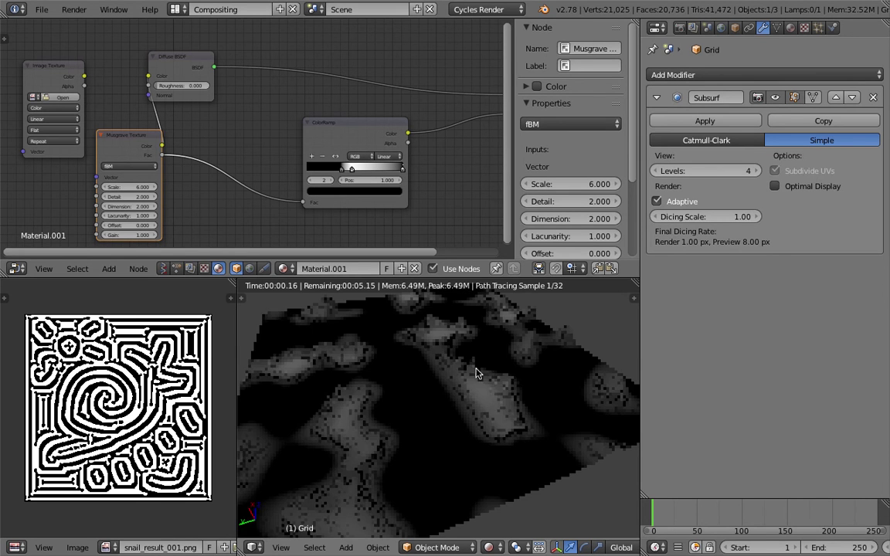
scroll(482, 387, up, 2)
scroll(296, 132, down, 1)
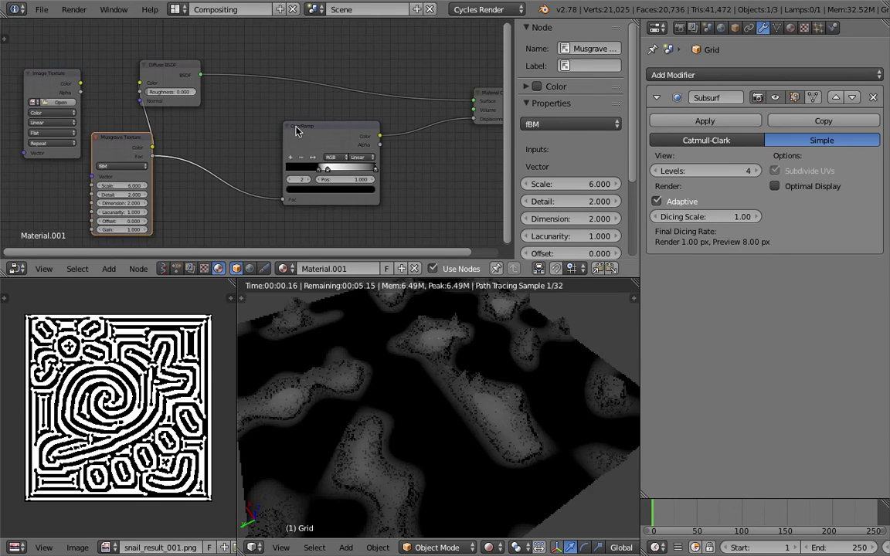
Link the Musgrave Texture's Color output to the Diffuse BSDF's Color input instead of Normal, and reposition the Diffuse BSDF and ColorRamp.
drag(159, 79, 234, 77)
drag(291, 133, 278, 136)
middle_drag(219, 156, 202, 158)
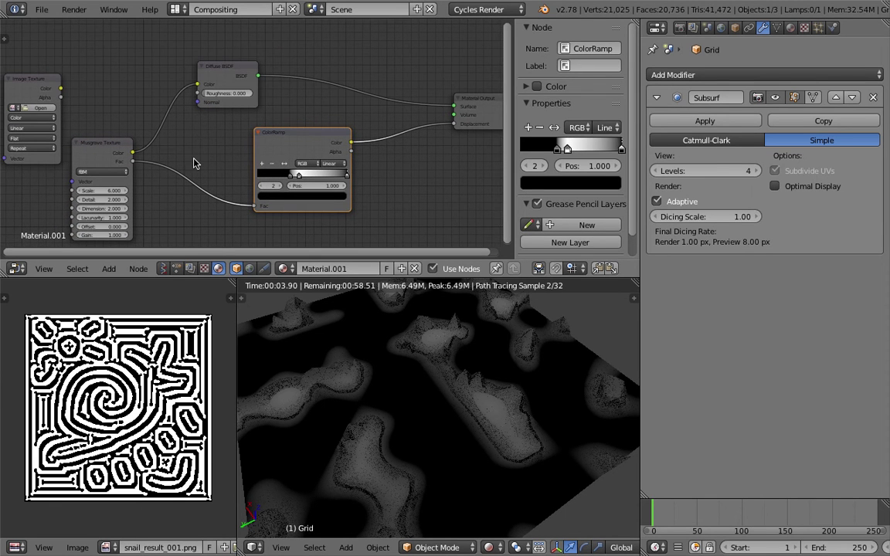
Link the Musgrave Texture's Fac output directly to the Material Output's Displacement input, bypassing the ColorRamp.
click(131, 168)
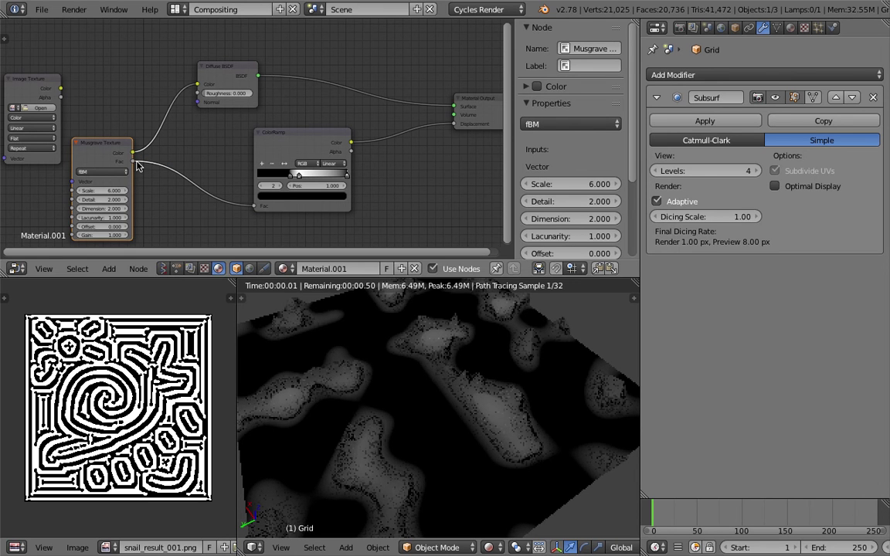
drag(135, 162, 454, 124)
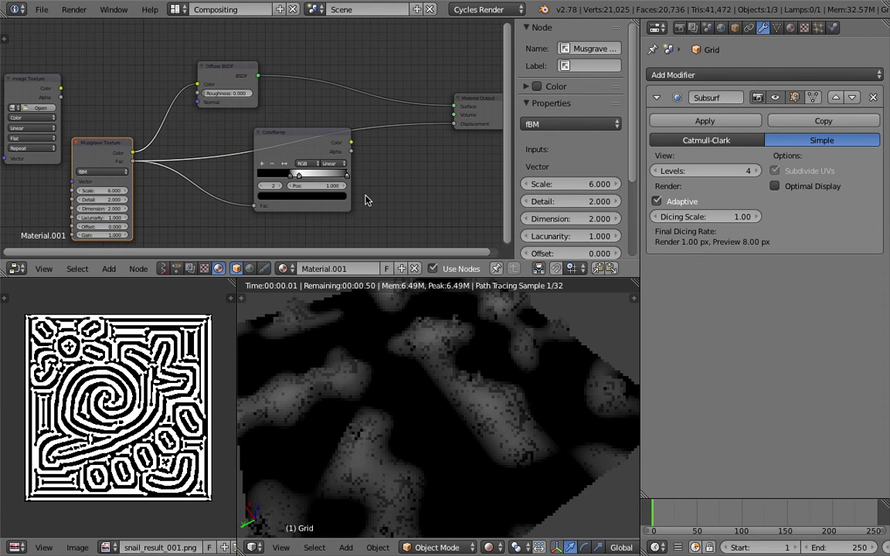
middle_drag(475, 343, 455, 332)
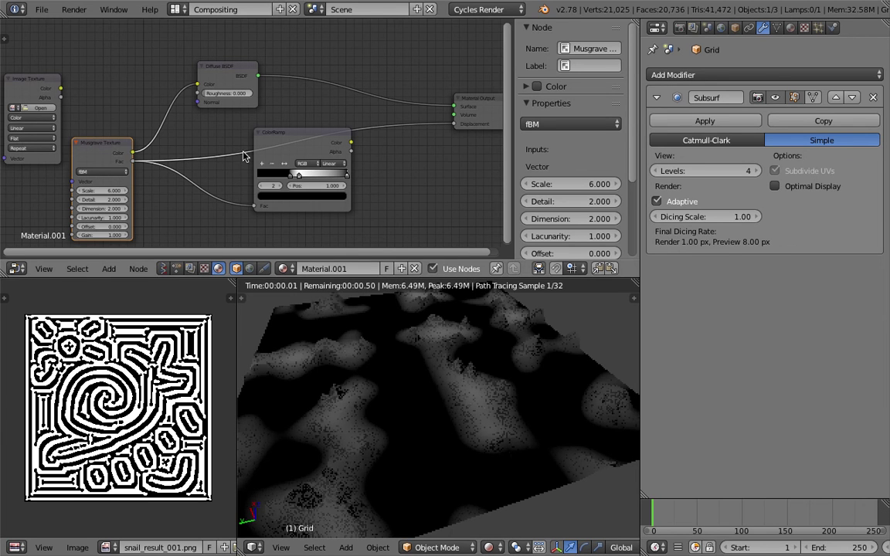
Link the Image Texture's Color output to the Diffuse BSDF's Color input and load the snail_result_001.png image into it.
middle_drag(91, 102, 103, 94)
drag(75, 82, 209, 76)
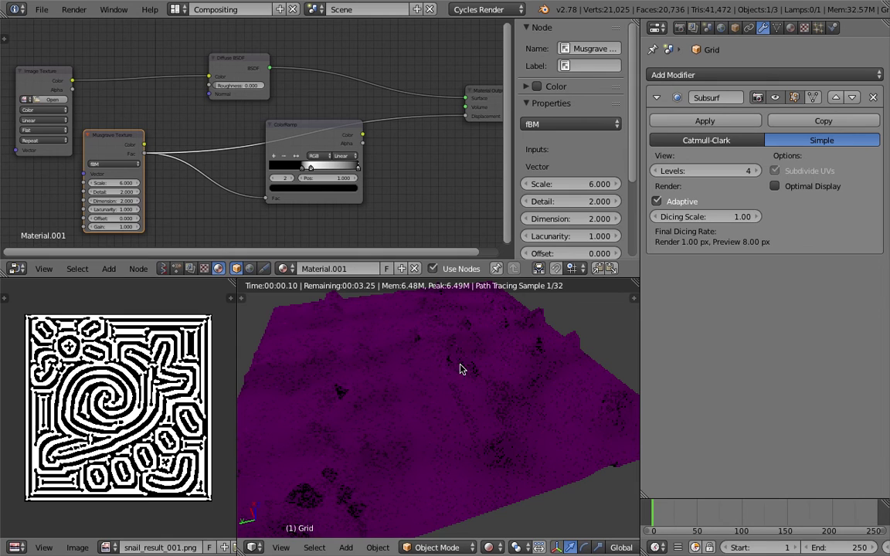
drag(66, 83, 134, 67)
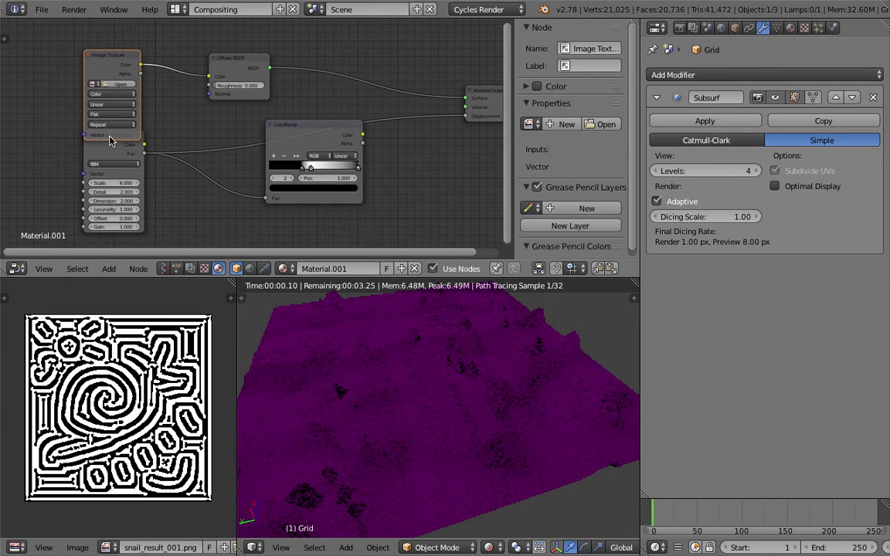
click(93, 84)
click(113, 100)
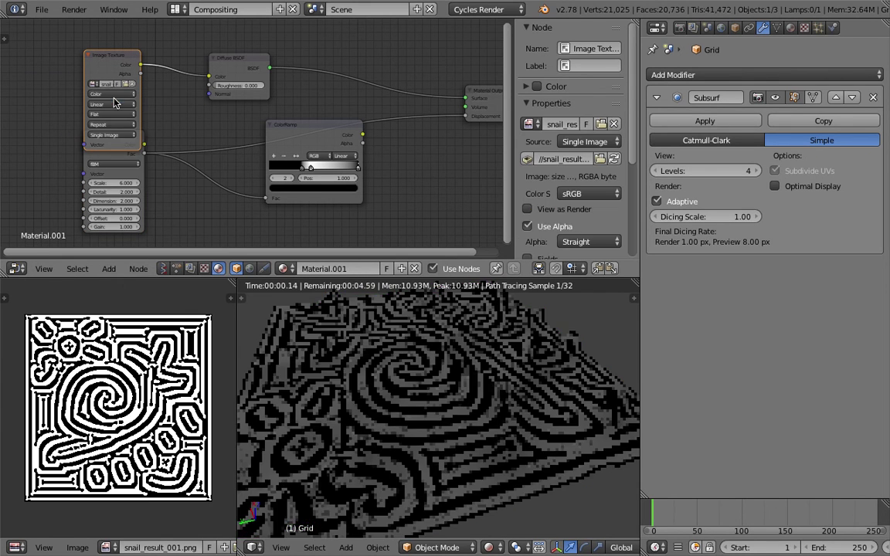
middle_drag(399, 387, 456, 433)
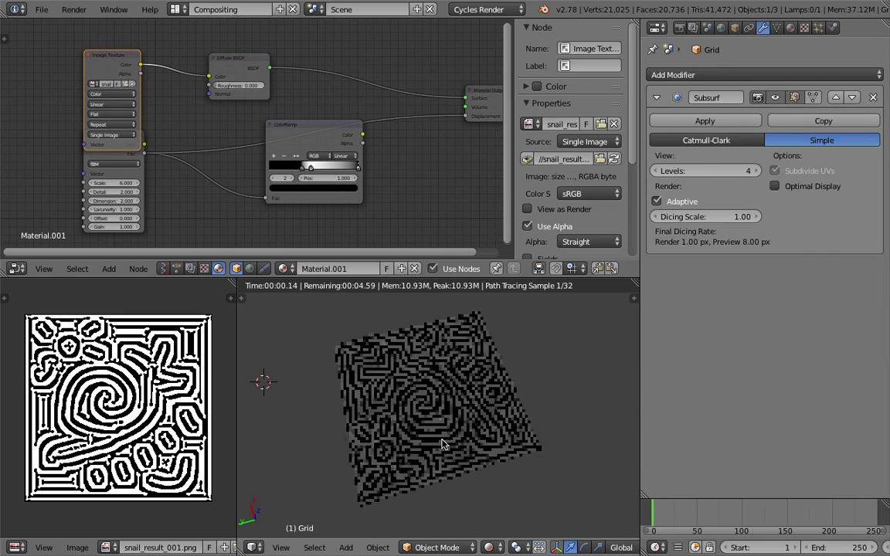
Add a Texture Coordinate node and place it before the Image Texture node.
middle_drag(27, 85, 91, 97)
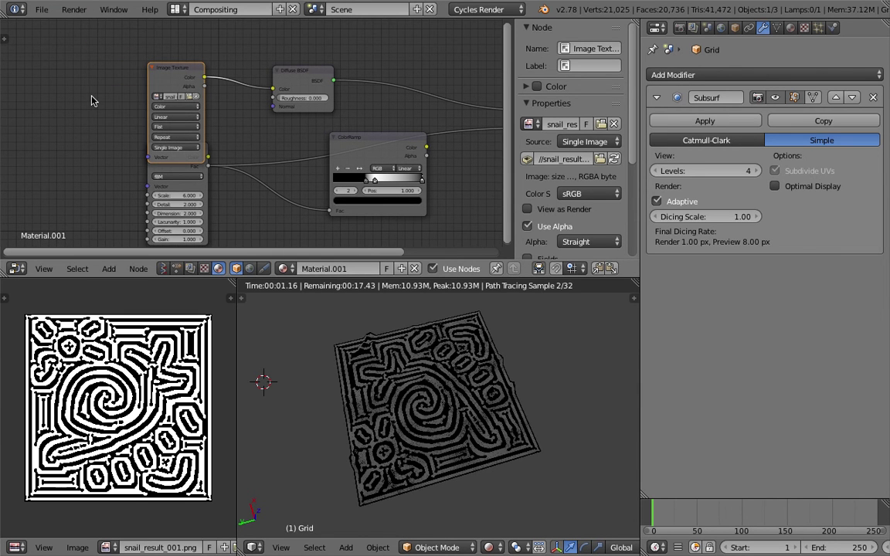
key(shift+a)
click(91, 97)
text(tex)
key(Return)
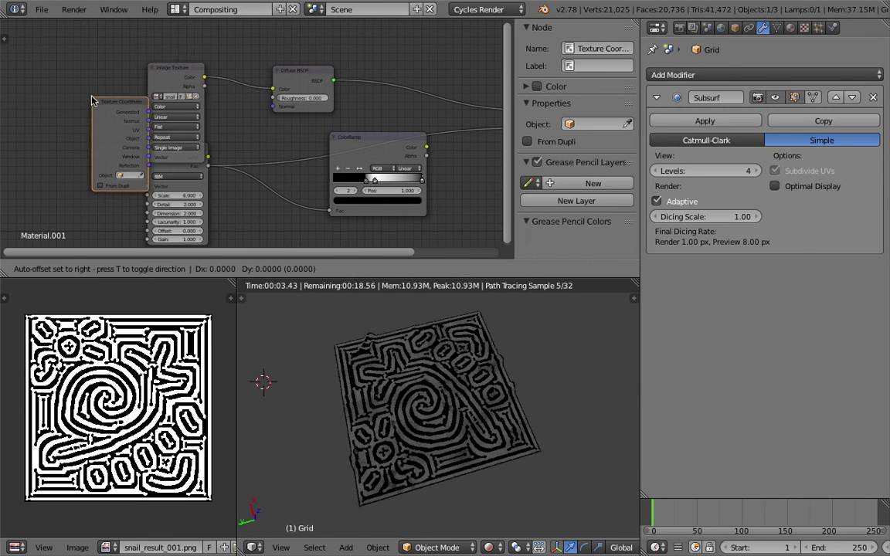
click(101, 85)
Save over the existing file and link the Texture Coordinate's UV output to the Image Texture's Vector input.
scroll(133, 83, up, 2)
key(ctrl+s)
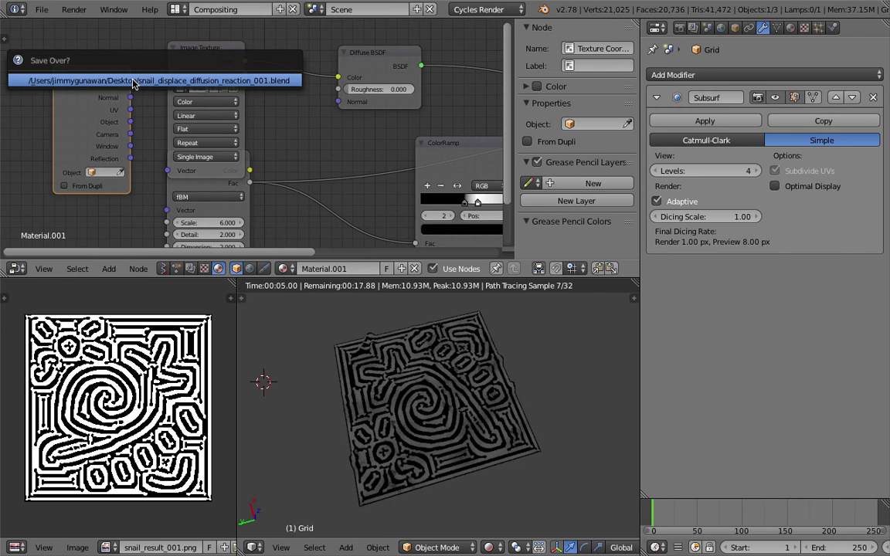
click(133, 80)
scroll(89, 77, up, 1)
drag(86, 108, 153, 177)
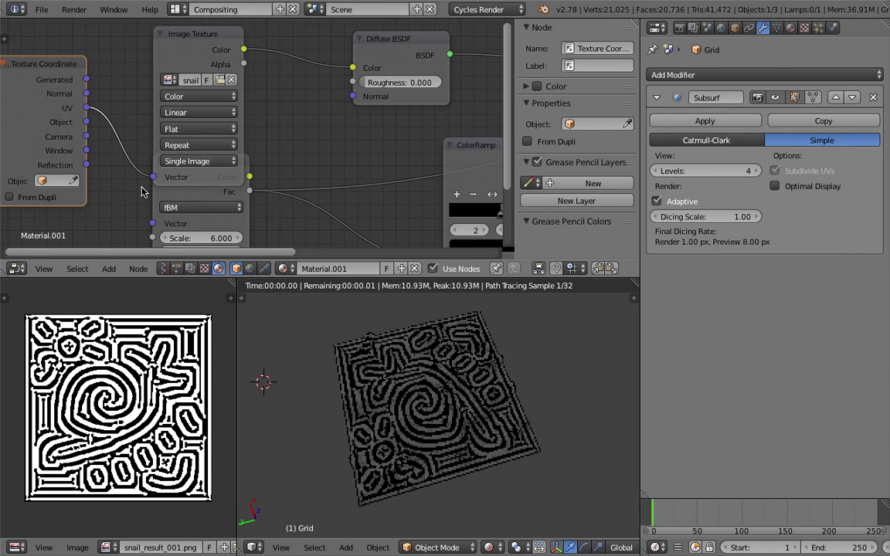
Separate the Musgrave Texture node from the Image Texture node and delete it.
drag(221, 189, 234, 227)
scroll(272, 151, down, 2)
middle_drag(359, 158, 287, 153)
key(x)
Shift the ColorRamp and Diffuse BSDF nodes slightly closer to the Image Texture and save the file.
click(368, 135)
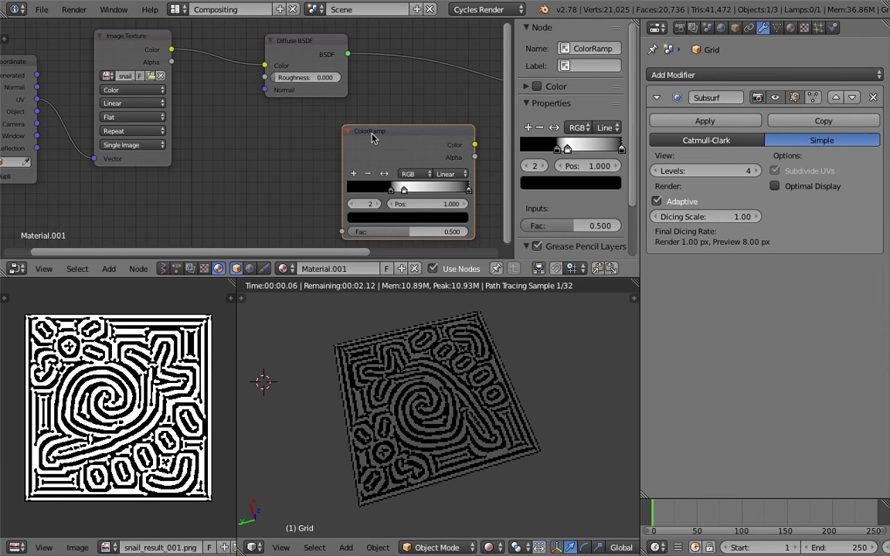
drag(368, 135, 350, 140)
drag(316, 51, 279, 66)
middle_drag(384, 79, 334, 83)
key(ctrl+s)
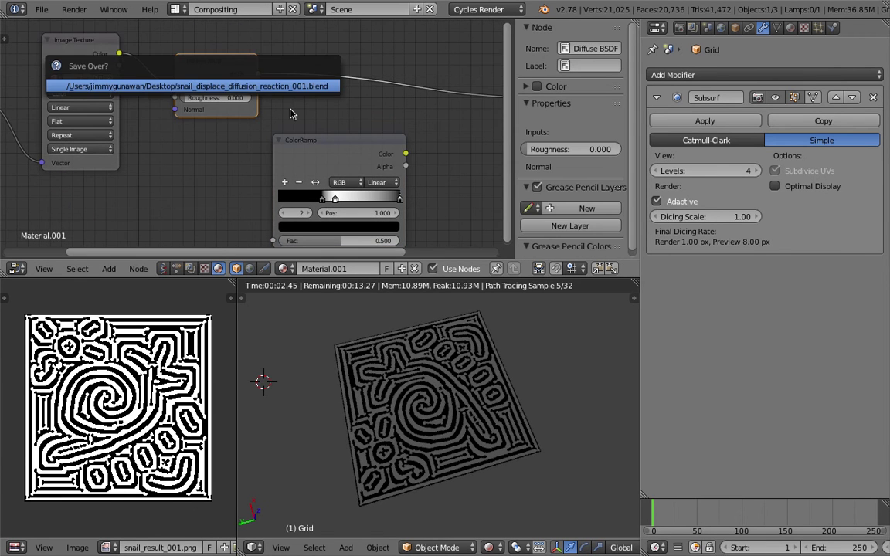
click(309, 140)
Insert the ColorRamp between the Image Texture and Diffuse BSDF, linking image Color to Fac and ramp Color to the shader's Color.
click(216, 55)
scroll(232, 116, down, 1)
drag(209, 87, 357, 55)
drag(231, 123, 195, 111)
drag(88, 75, 174, 195)
drag(286, 120, 336, 74)
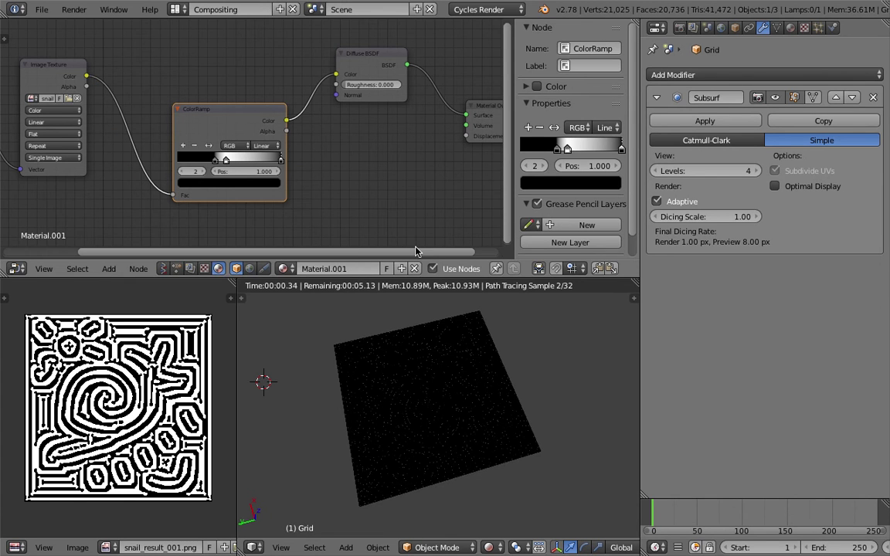
Move the ColorRamp's first stop to position 0.159 and colour it red.
scroll(219, 173, up, 1)
drag(220, 172, 179, 168)
click(224, 196)
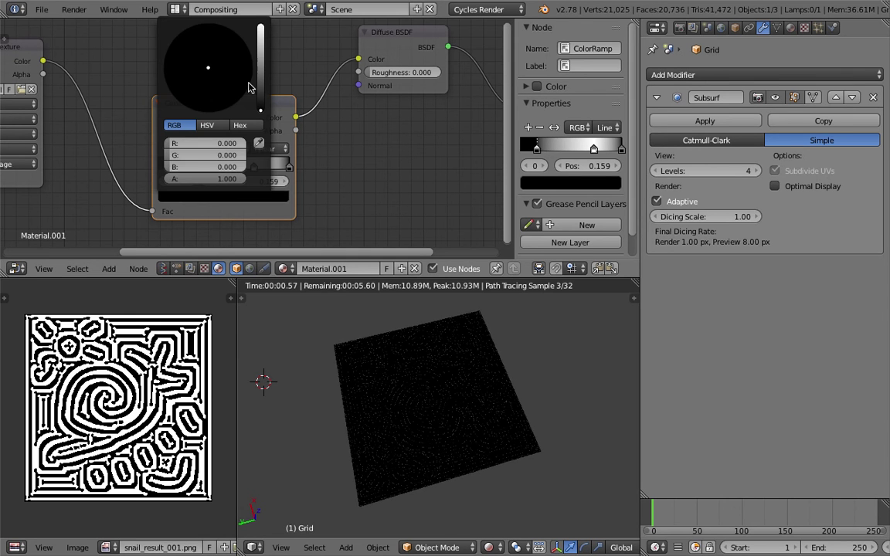
click(244, 68)
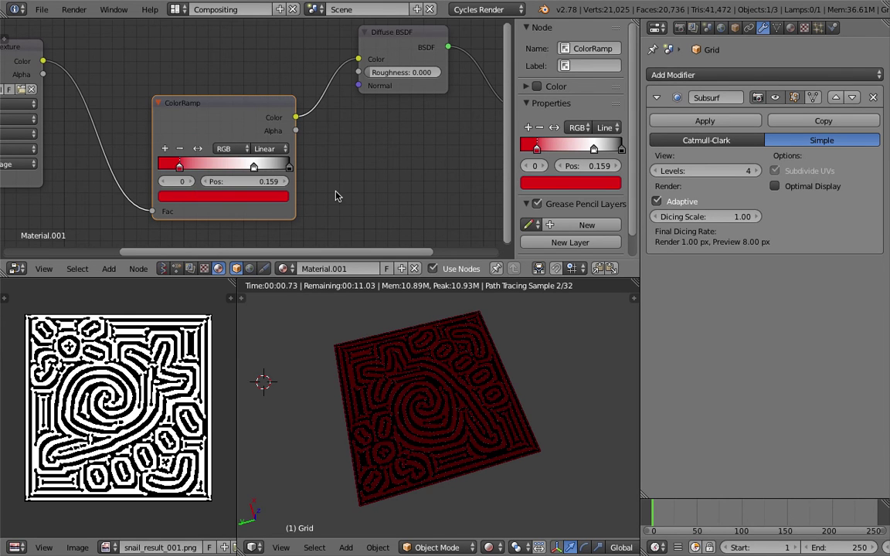
Move the ColorRamp's black end stop inward, place the middle stop at position 0.668 and colour it light blue.
click(287, 169)
drag(293, 193, 268, 160)
click(253, 159)
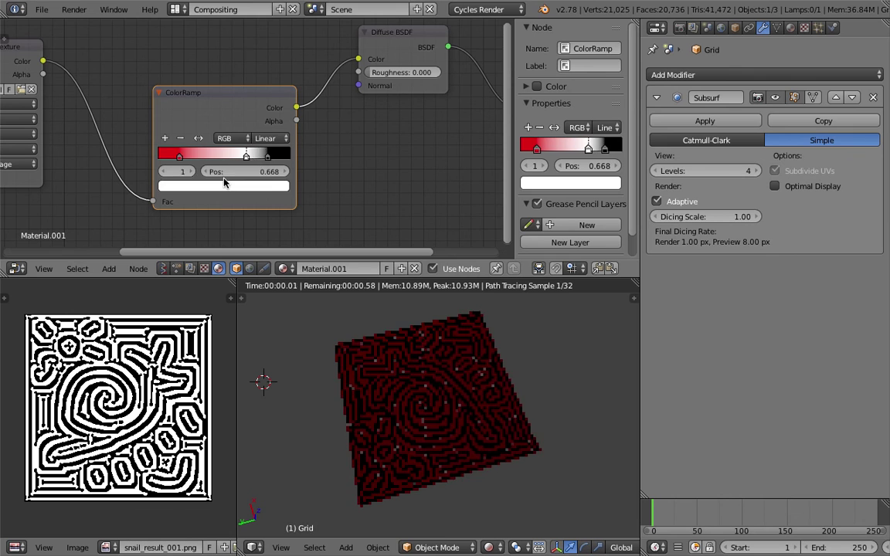
click(224, 186)
click(226, 41)
drag(227, 41, 227, 36)
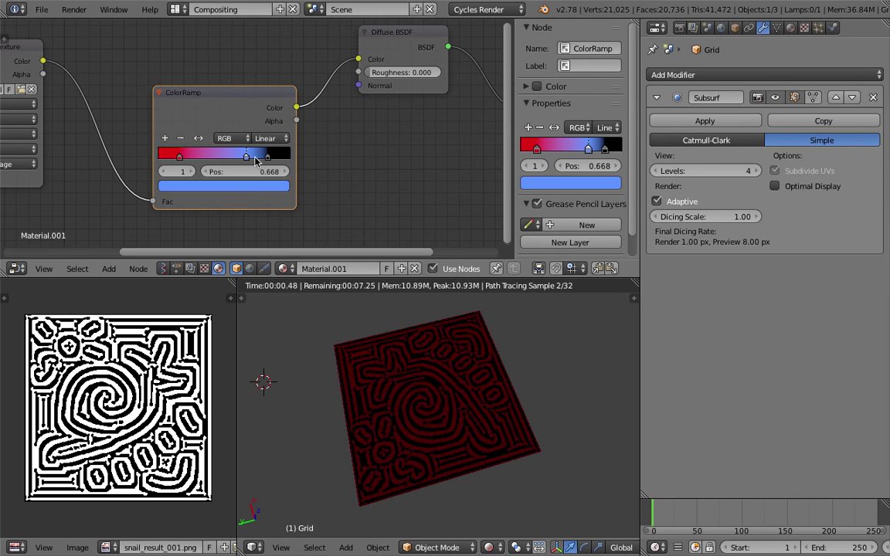
Move the ColorRamp's red stop to the start of the gradient and the blue stop to position 0.682.
key(g)
drag(213, 155, 232, 146)
click(144, 155)
click(246, 141)
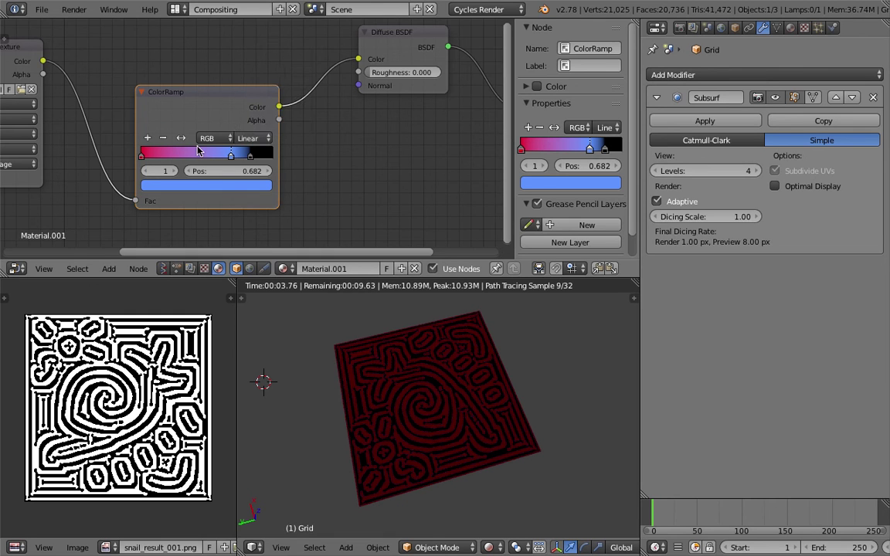
Delete the ColorRamp node and link the Image Texture's Color output to the Material Output's Displacement input.
middle_drag(178, 108, 248, 105)
scroll(261, 102, down, 2)
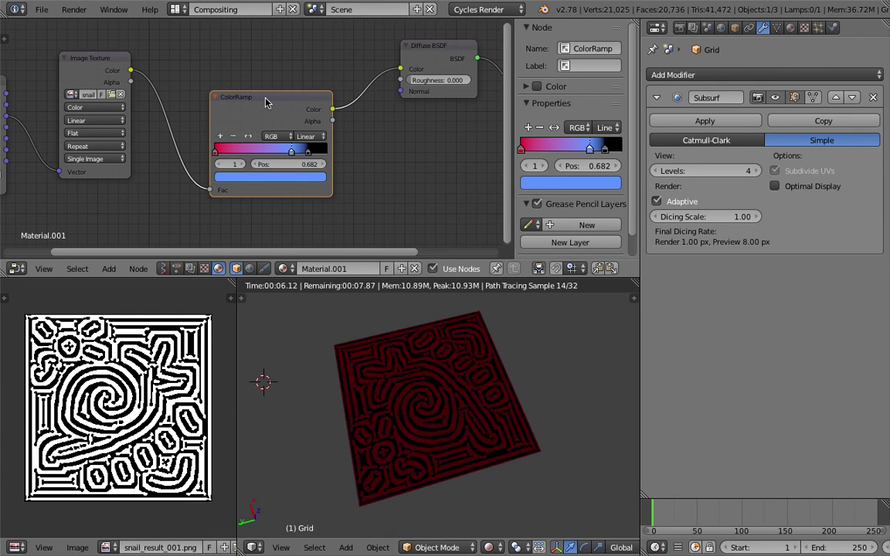
key(x)
scroll(234, 99, down, 1)
drag(133, 90, 458, 142)
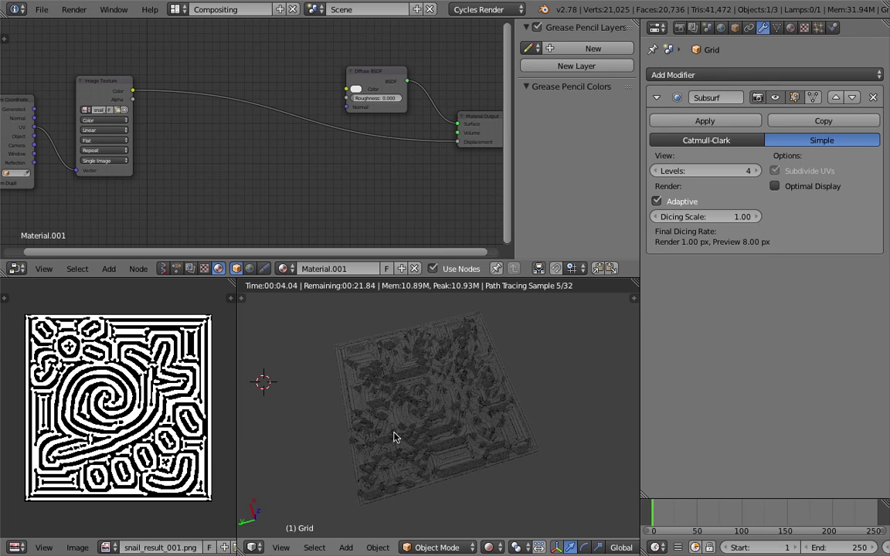
middle_drag(420, 389, 461, 452)
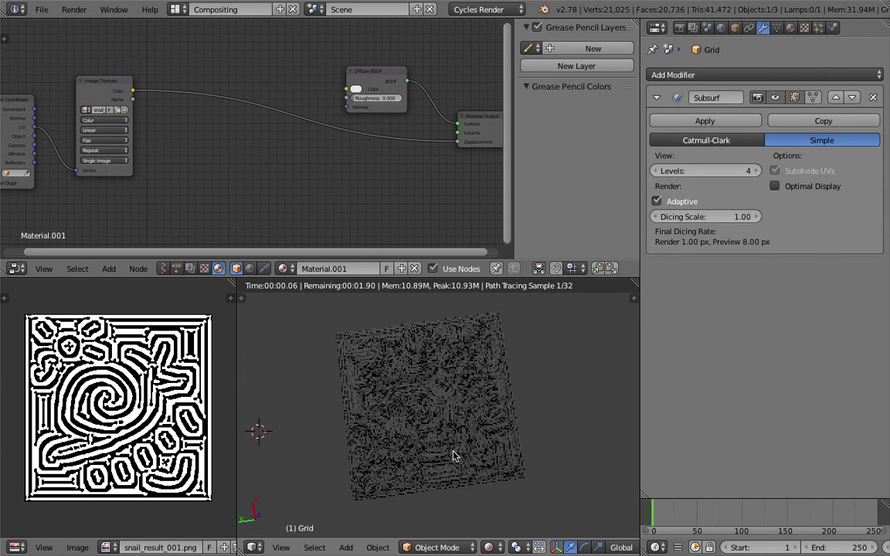
Add an Invert node on the link between the Image Texture and the Material Output's Displacement input.
key(ctrl+f)
key(BackSpace)
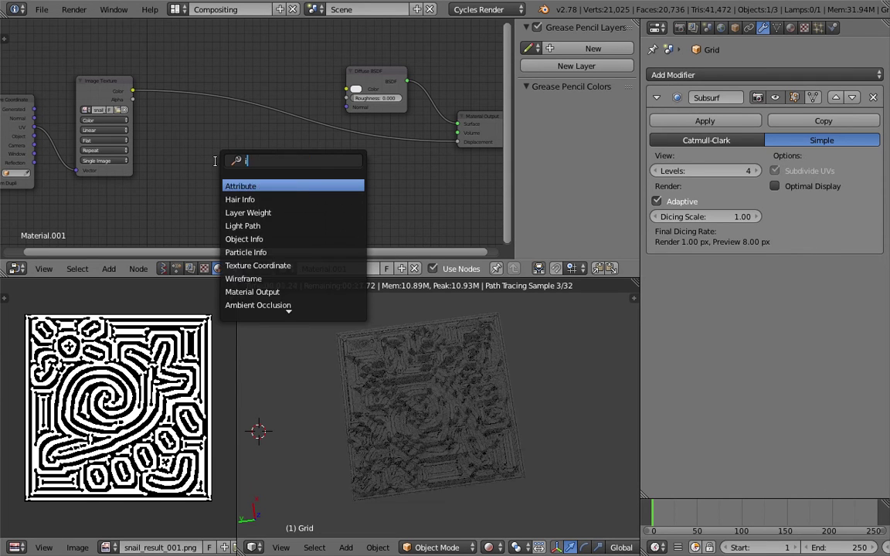
text(inv)
key(Return)
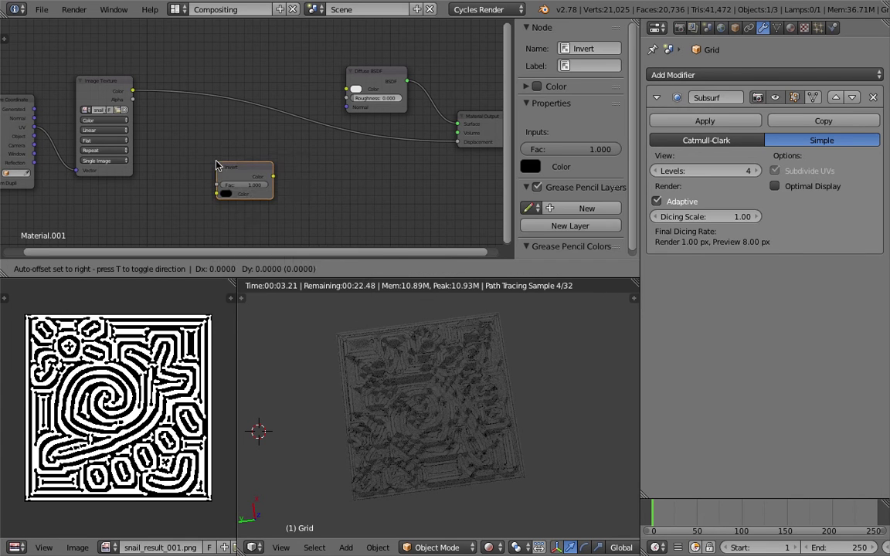
click(243, 114)
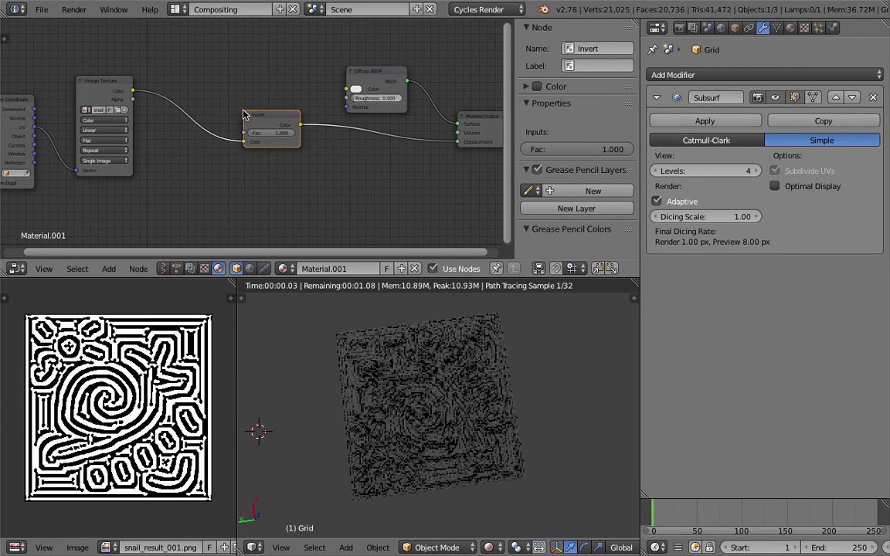
Arrange the node tree compactly, with the Diffuse BSDF above the Invert node and the other nodes moved close to them.
drag(246, 115, 226, 143)
drag(366, 80, 242, 65)
drag(487, 120, 339, 124)
middle_drag(108, 83, 173, 83)
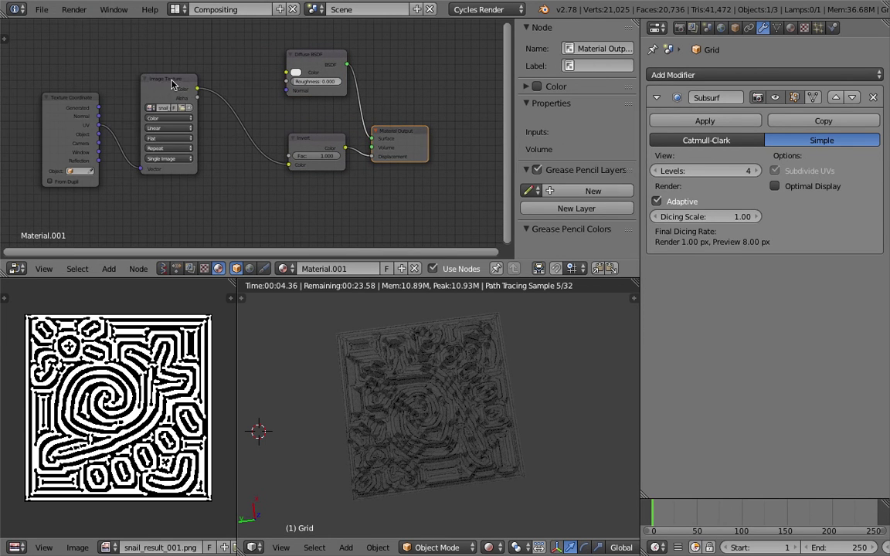
drag(172, 82, 225, 83)
drag(83, 97, 151, 88)
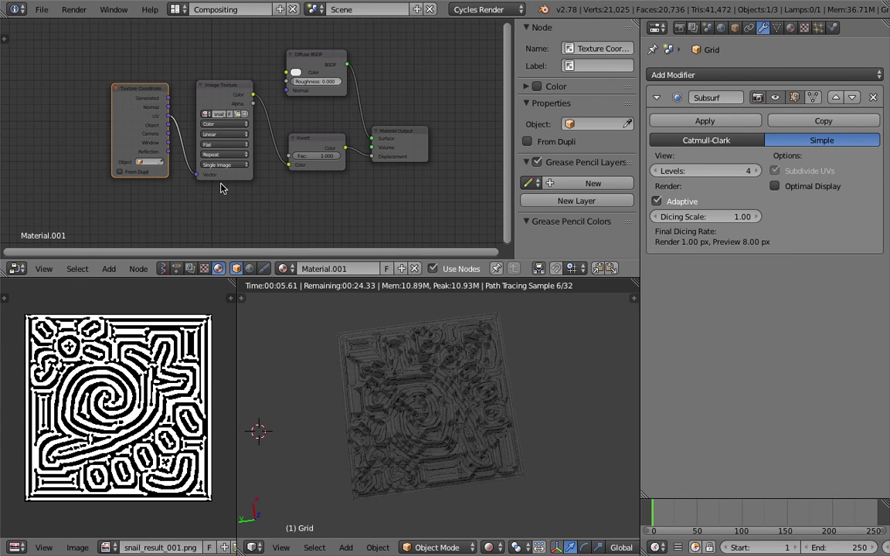
scroll(164, 392, up, 5)
scroll(164, 392, down, 6)
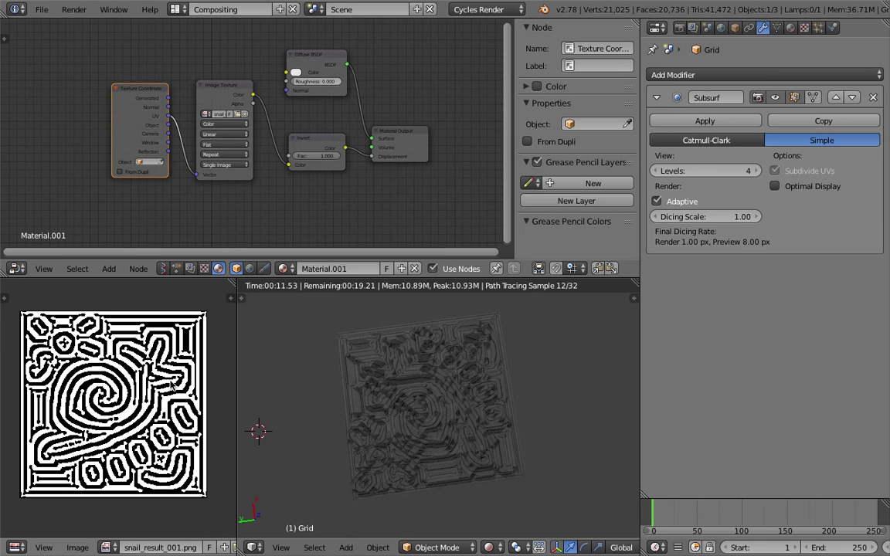
scroll(437, 435, up, 5)
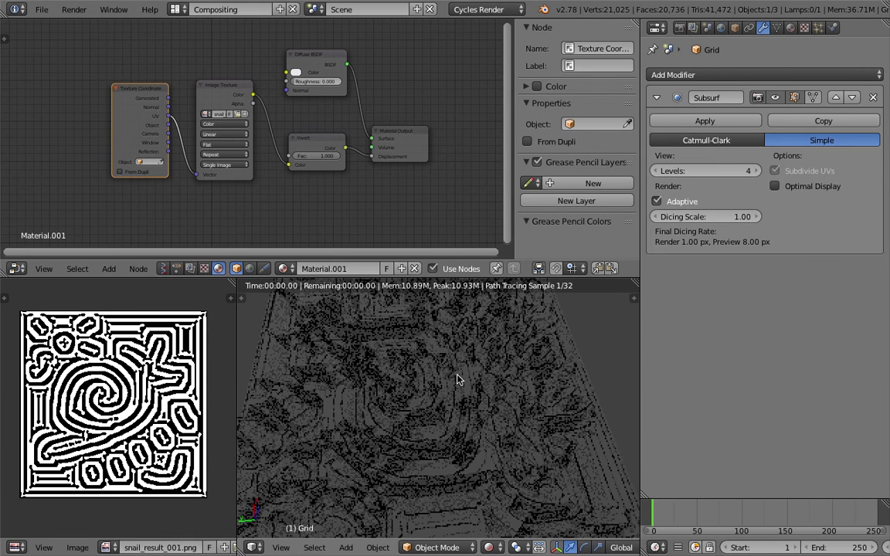
Set the 3D viewport's shading mode to Solid for the grid.
scroll(176, 385, down, 2)
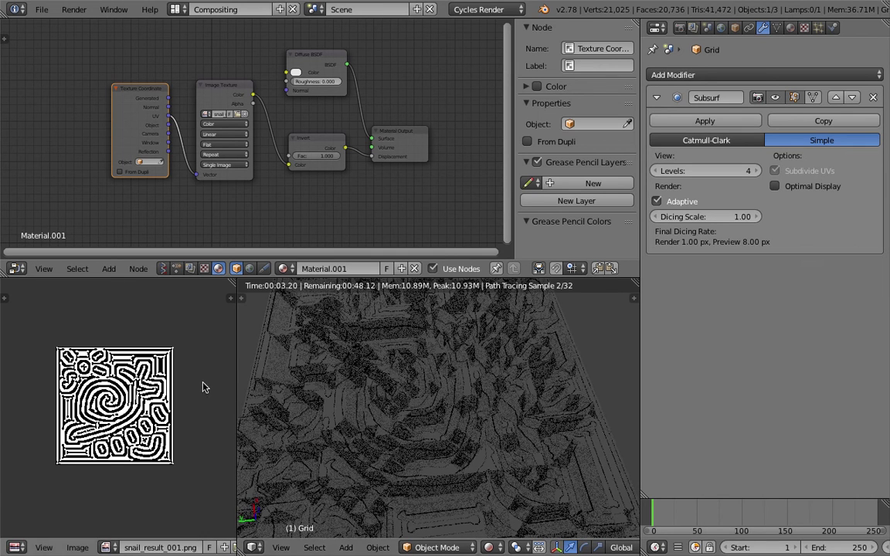
middle_drag(348, 387, 352, 388)
scroll(351, 392, down, 3)
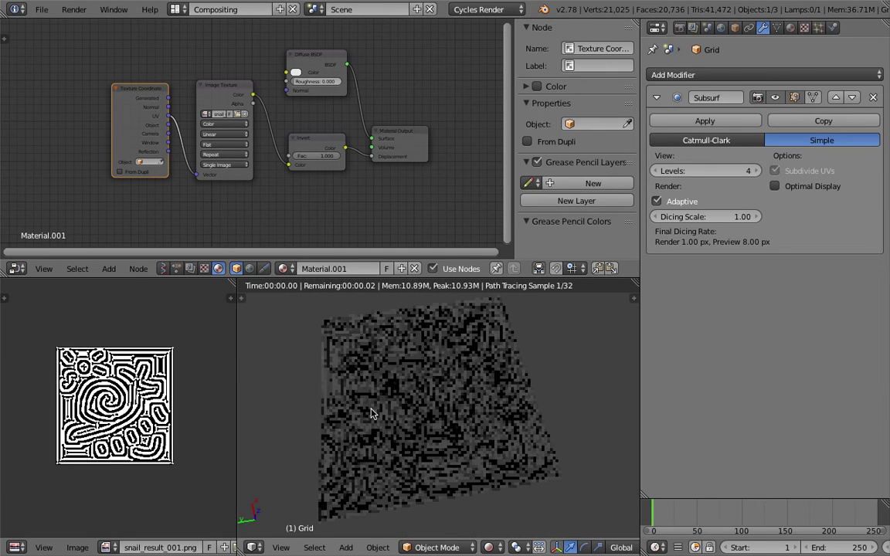
click(488, 547)
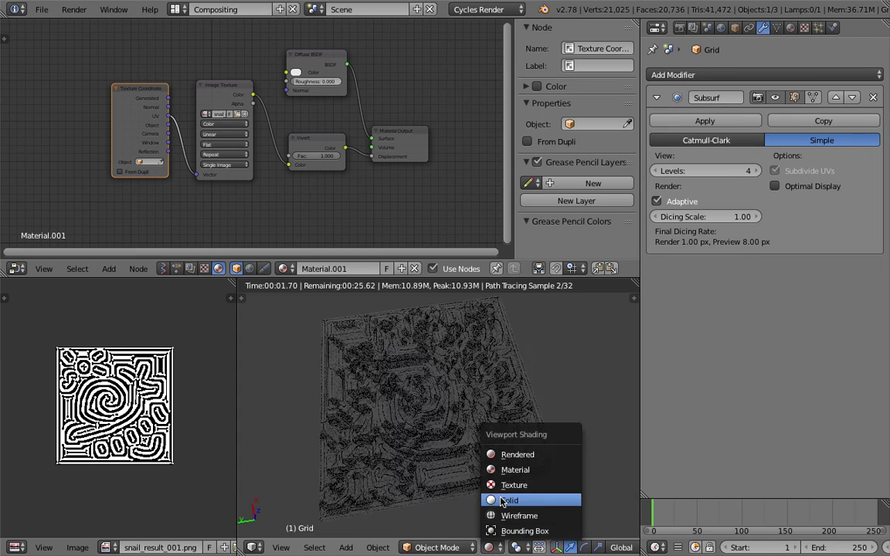
click(493, 500)
scroll(409, 392, down, 3)
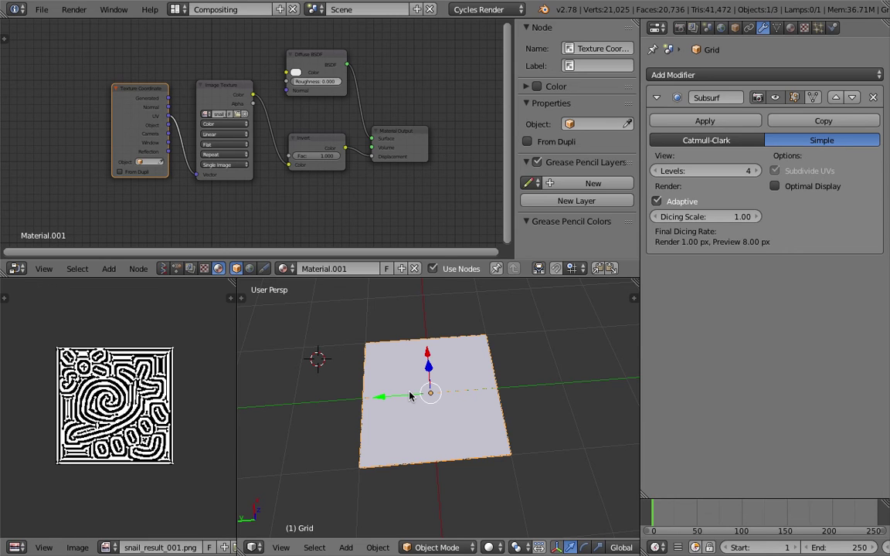
Sketch freehand Grease Pencil strokes beside the grid, forming an arch-like curve with loose curved lines around it.
middle_drag(414, 415, 436, 376)
click(389, 398)
scroll(414, 387, up, 2)
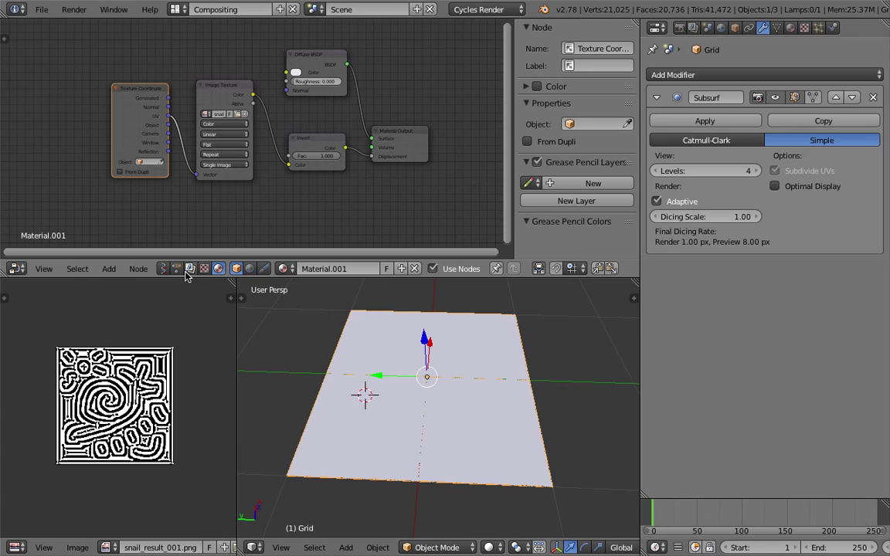
scroll(410, 357, down, 1)
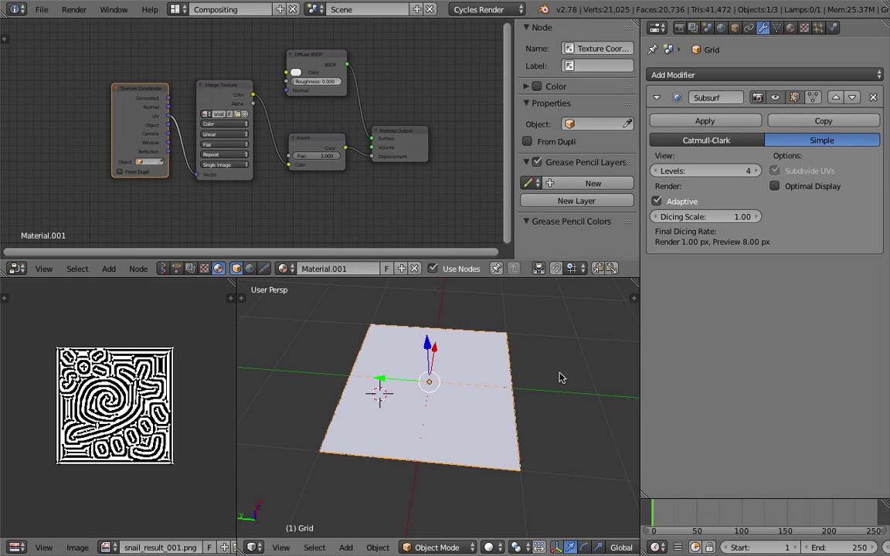
mouse_move(544, 366)
mouse_down()
mouse_move(557, 384)
mouse_move(550, 359)
mouse_move(569, 364)
mouse_move(564, 390)
mouse_up()
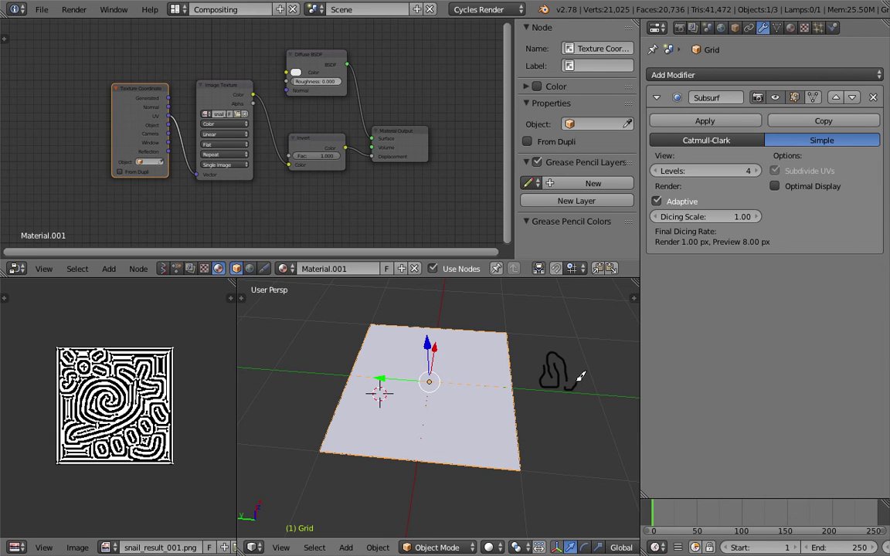
mouse_move(553, 338)
mouse_down()
mouse_move(541, 359)
mouse_move(542, 393)
mouse_up()
Align the active camera to an oblique perspective view looking down on the grid.
mouse_move(575, 363)
middle_down()
mouse_move(479, 358)
mouse_move(466, 378)
middle_up()
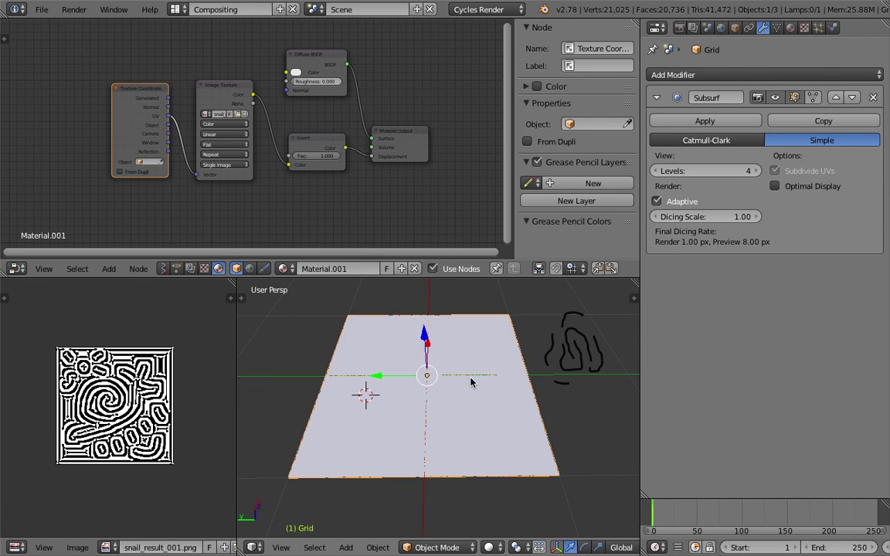
middle_drag(422, 350, 428, 367)
middle_drag(402, 299, 363, 255)
middle_drag(363, 433, 367, 513)
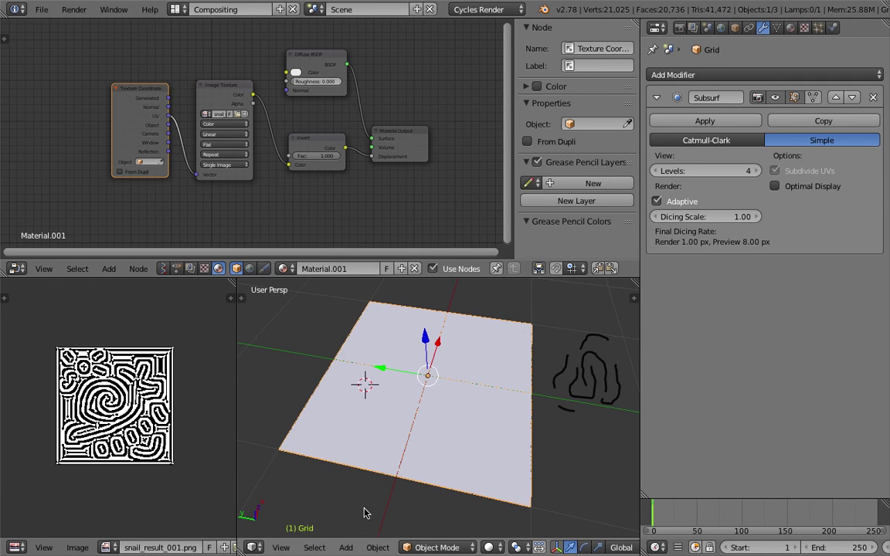
click(289, 545)
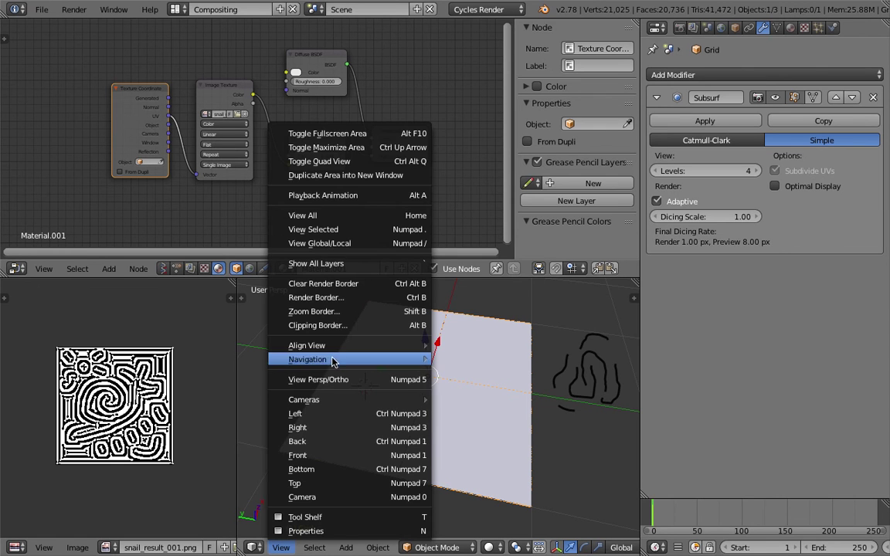
mouse_move(317, 346)
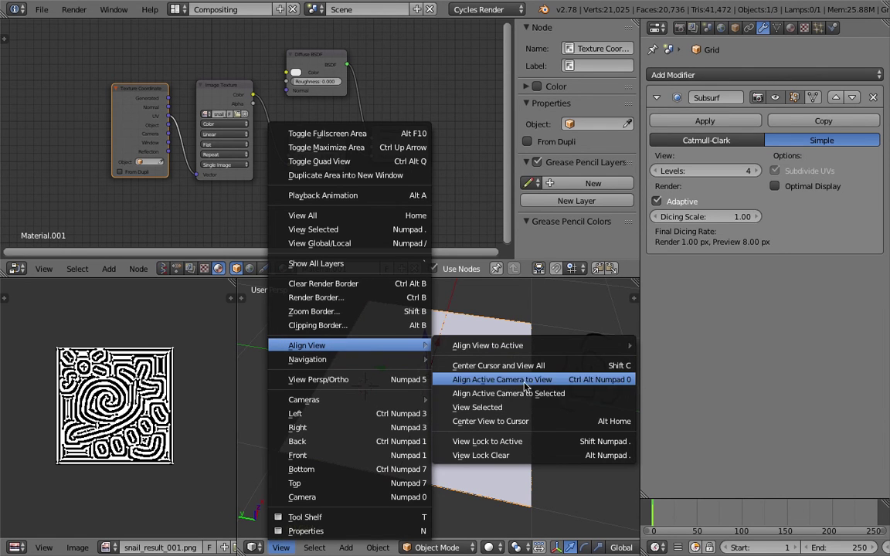
click(582, 387)
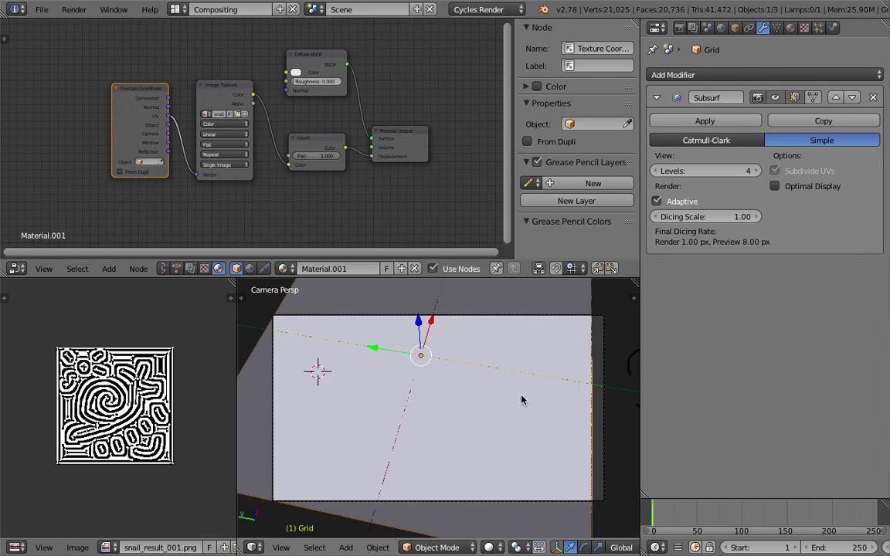
Fly the camera back until nearly the whole grid fits its frame, and save the file over the existing one.
key(shift+f)
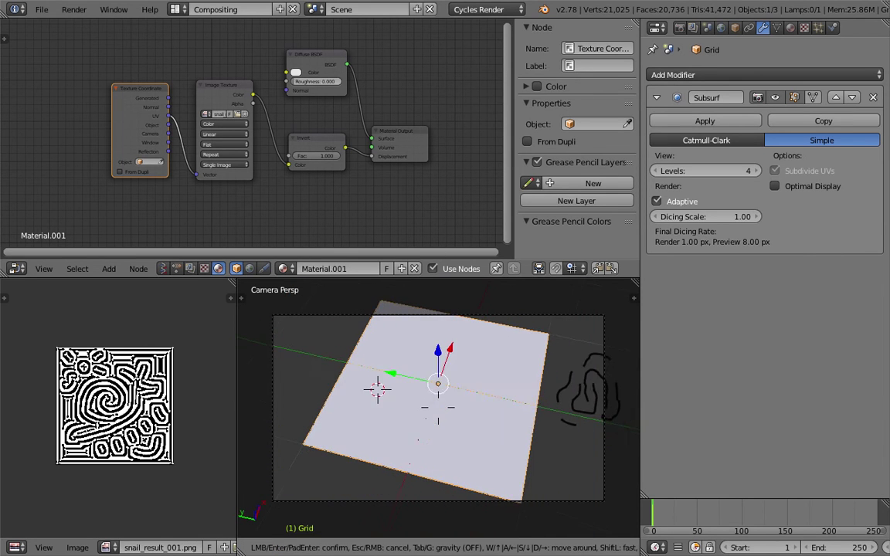
click(447, 394)
key(ctrl+s)
click(447, 398)
Render the camera view as a still image and maximize the render result area.
click(74, 9)
click(85, 28)
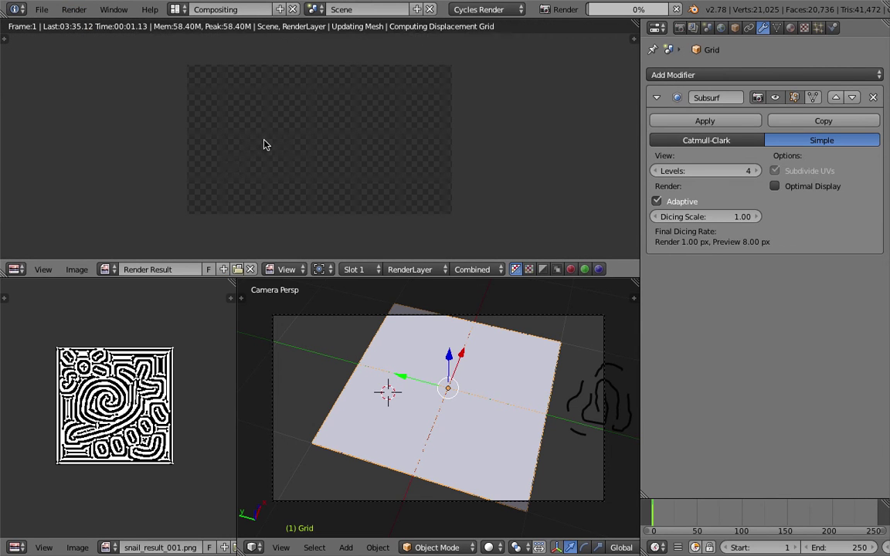
key(ctrl+space)
middle_drag(378, 165, 358, 161)
scroll(370, 146, up, 3)
scroll(460, 77, up, 1)
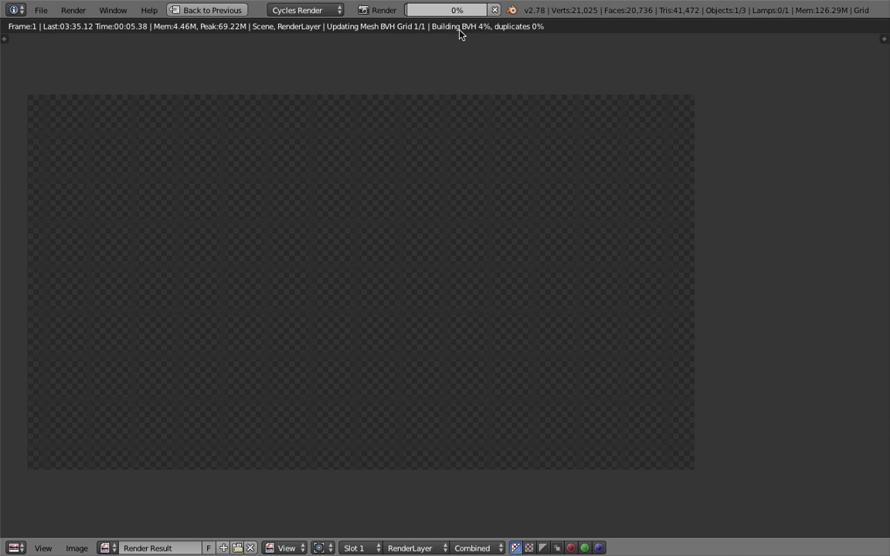
middle_drag(489, 73, 528, 75)
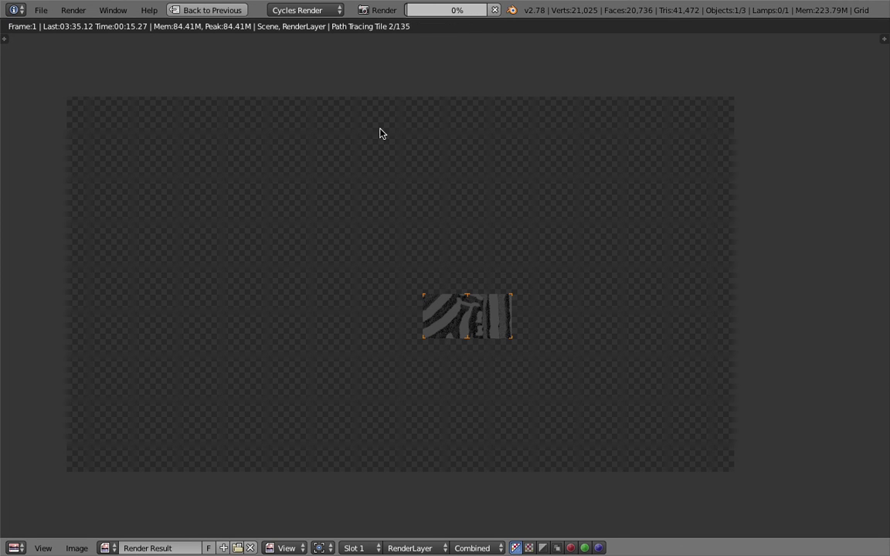
Examine the displaced relief detail in the first rendered tiles, close up and at full frame.
scroll(429, 262, up, 4)
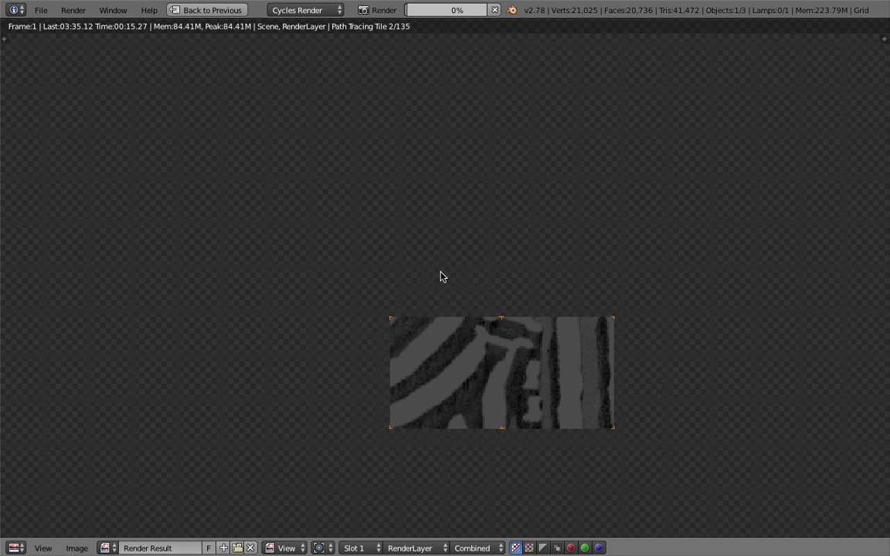
middle_drag(441, 275, 411, 293)
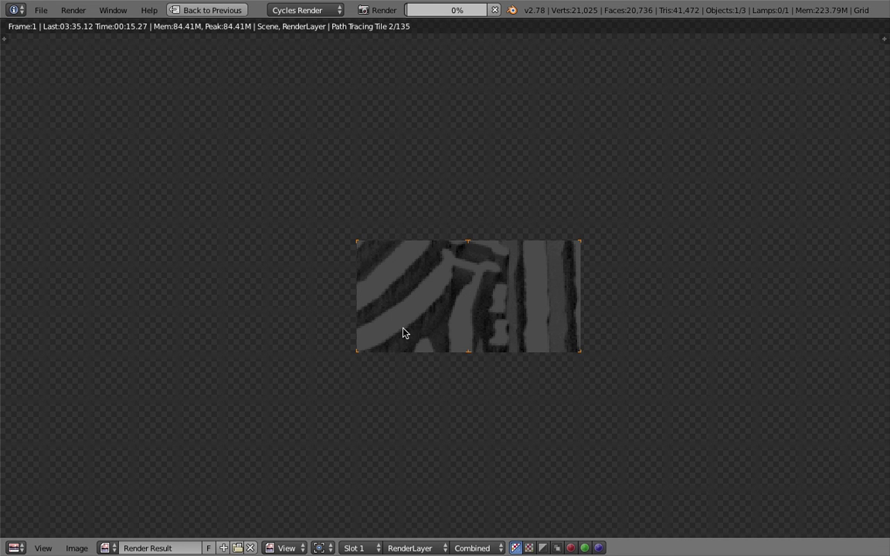
scroll(403, 332, down, 3)
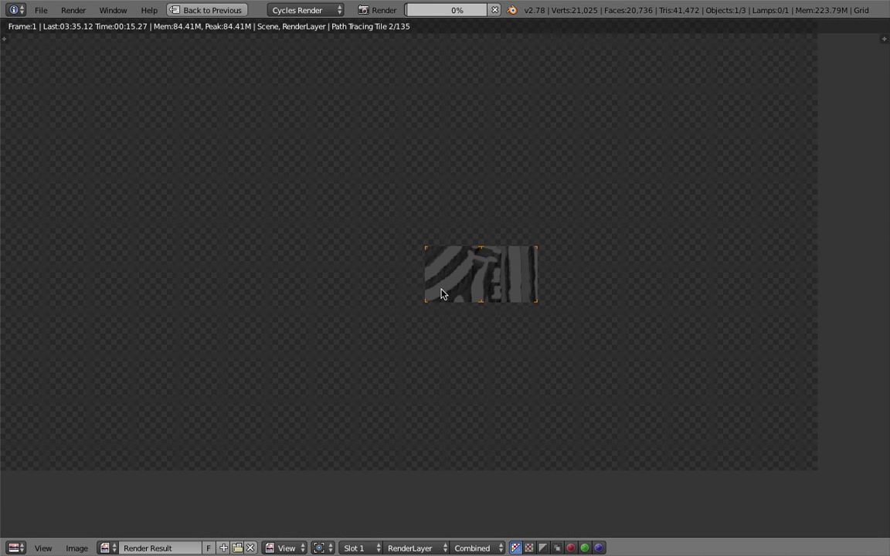
middle_drag(455, 253, 493, 275)
scroll(477, 260, down, 1)
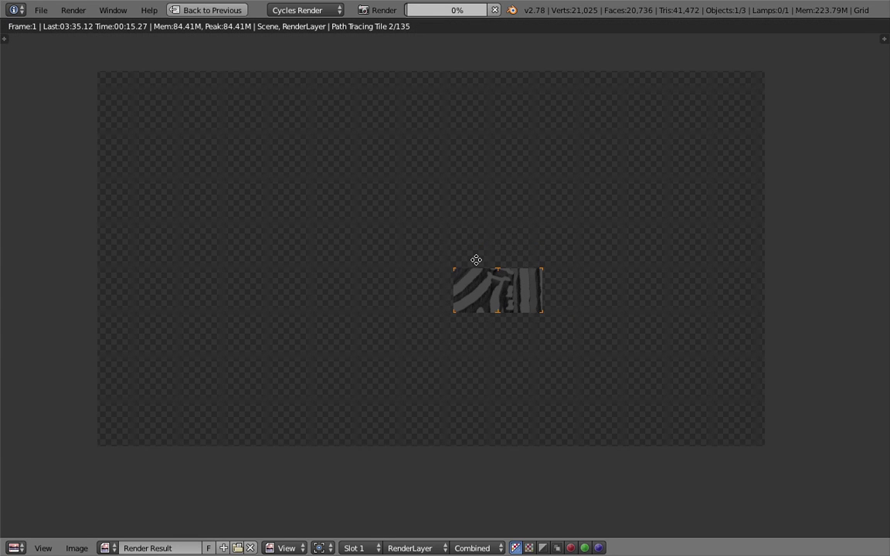
scroll(479, 261, up, 1)
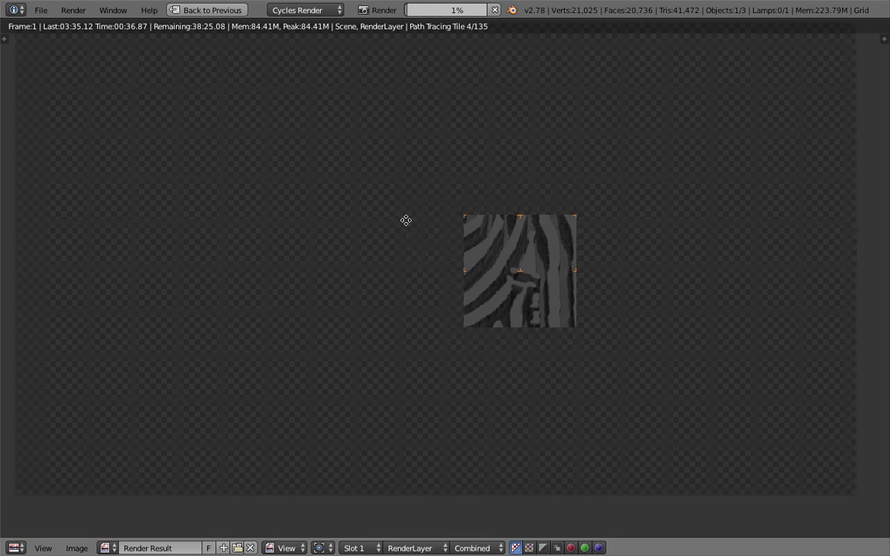
scroll(430, 234, up, 4)
scroll(317, 278, up, 5)
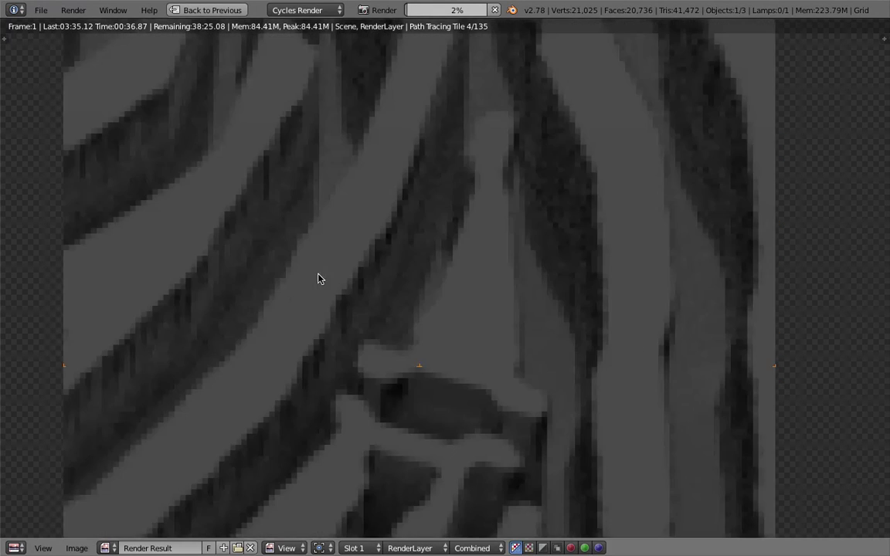
scroll(334, 267, down, 5)
scroll(348, 262, down, 1)
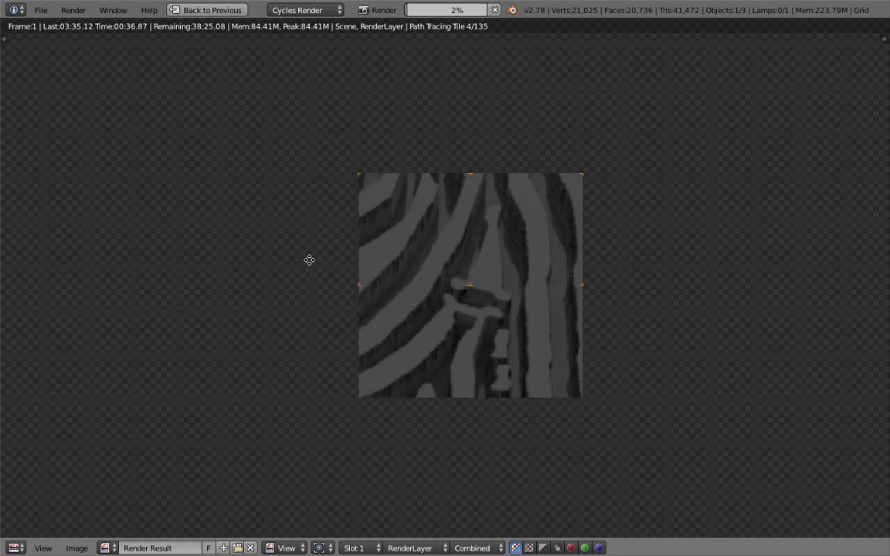
middle_drag(308, 258, 354, 250)
scroll(363, 252, down, 2)
Cancel the running render and restore the multi-area layout.
key(Escape)
key(Escape)
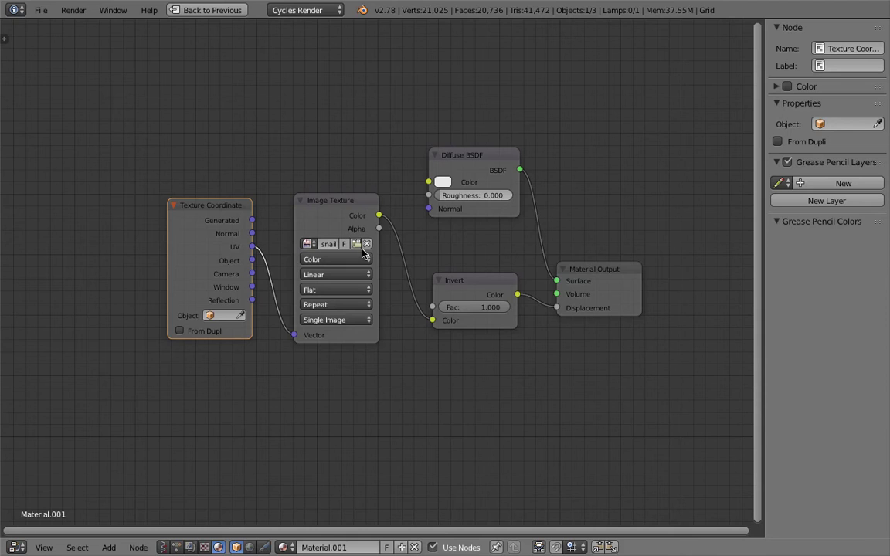
click(203, 10)
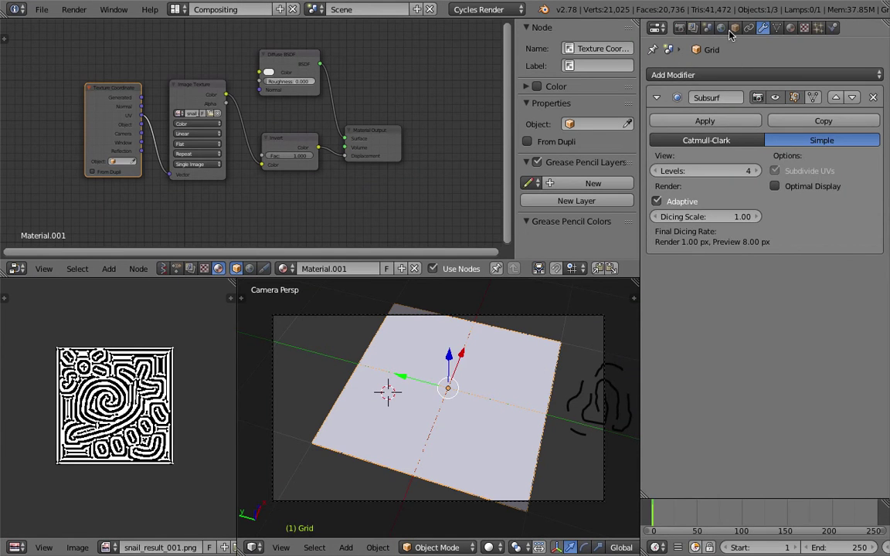
Set the Cycles render samples to 1 and save the file over the existing one.
click(680, 27)
scroll(792, 347, down, 5)
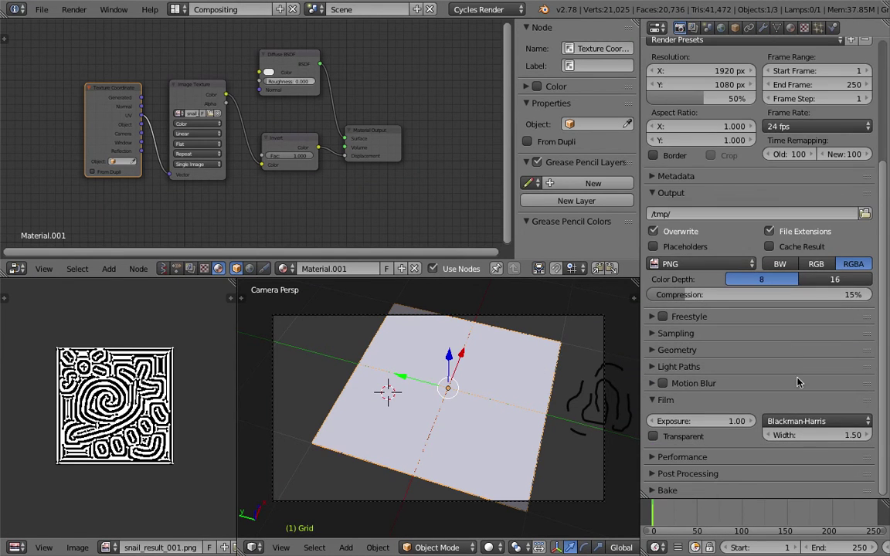
click(681, 334)
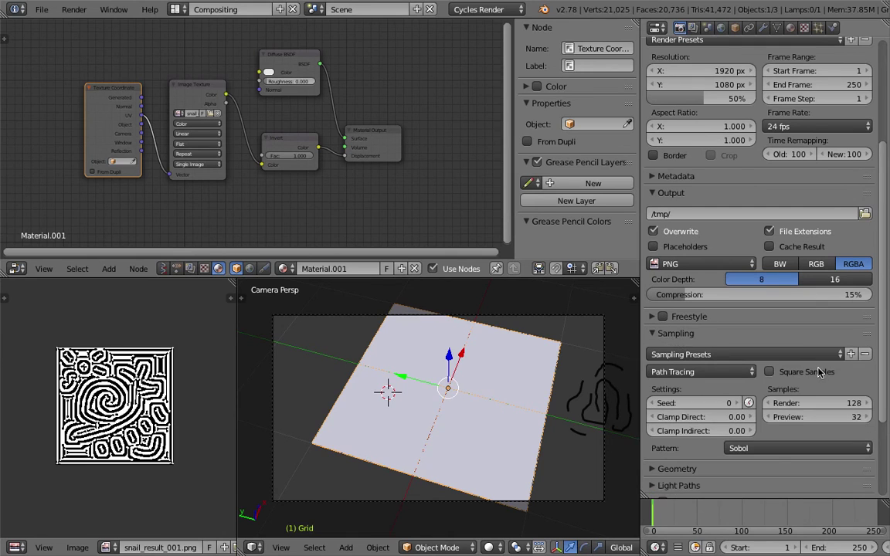
scroll(817, 363, down, 3)
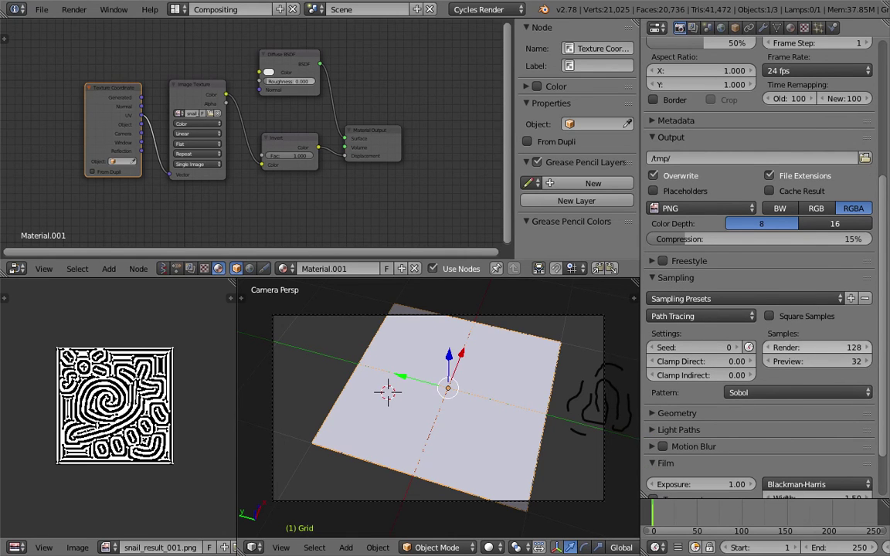
click(826, 349)
text(1)
key(Return)
key(ctrl+s)
click(591, 369)
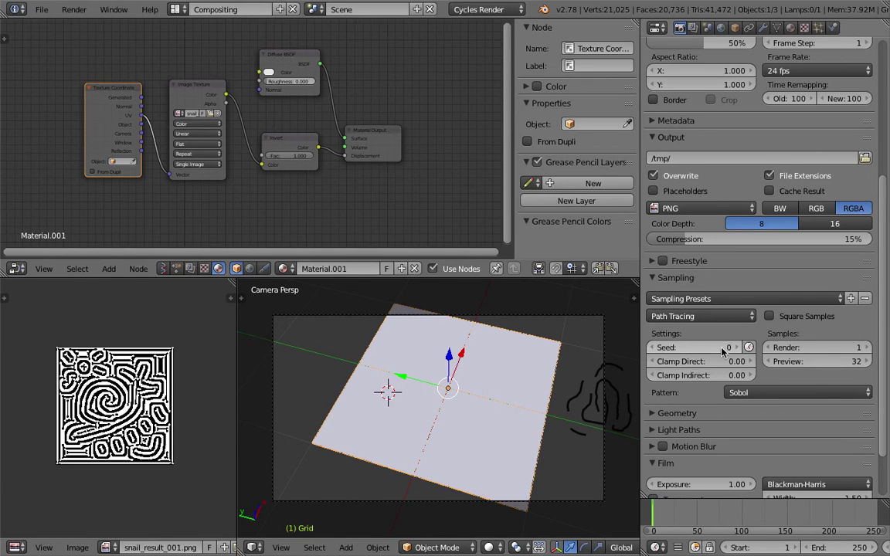
Render the still image again and compare against the snail reaction-diffusion image while it computes.
click(74, 10)
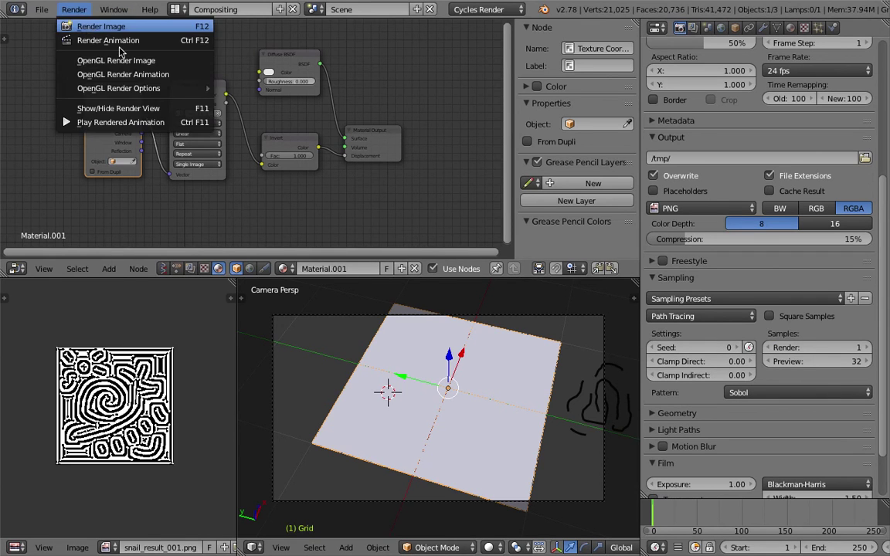
click(81, 25)
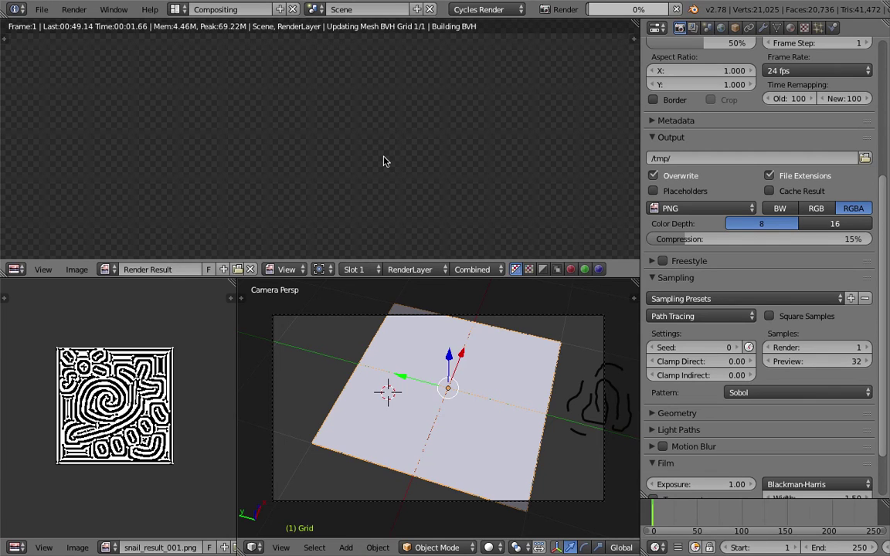
scroll(143, 389, up, 6)
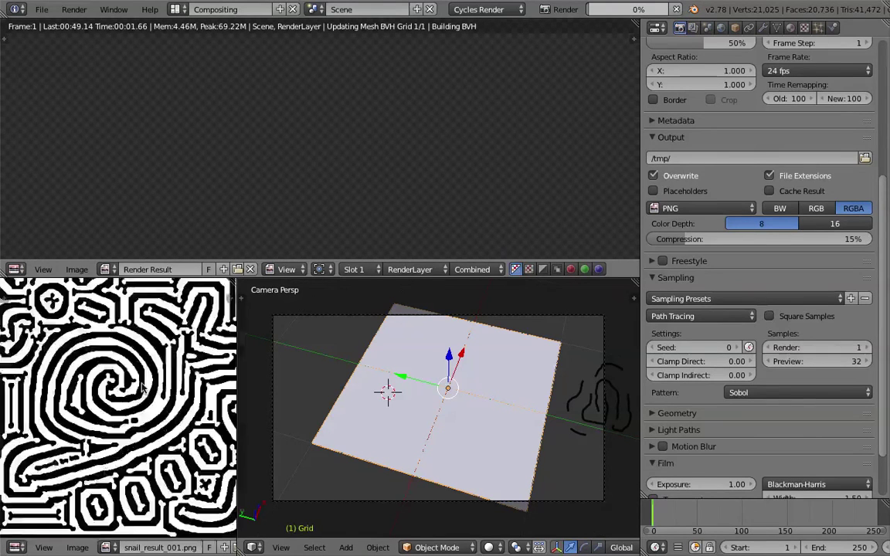
scroll(143, 388, down, 5)
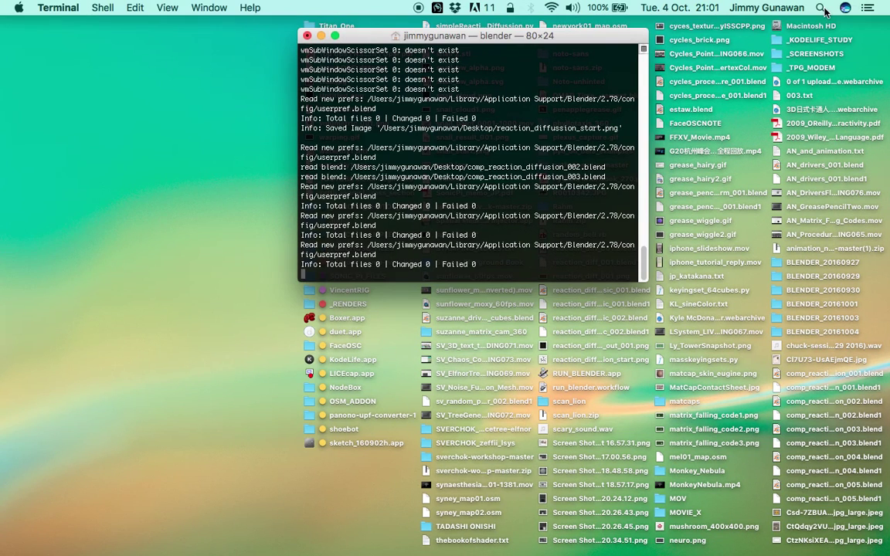
Switch back to Blender from the desktop by searching Spotlight for "blender".
click(822, 8)
text(blender)
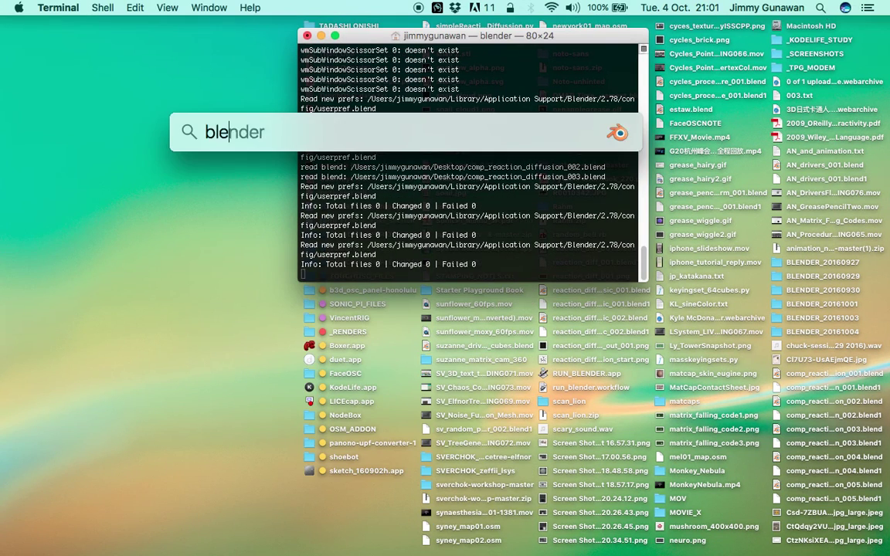
key(Return)
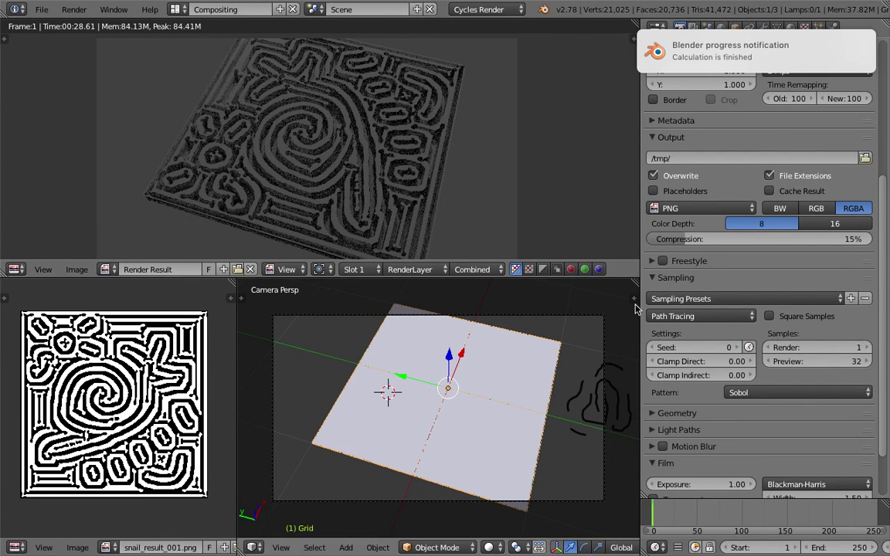
Lock the camera to the view and re-aim it so the grid sits upright and centred in the camera frame.
key(n)
scroll(578, 386, down, 5)
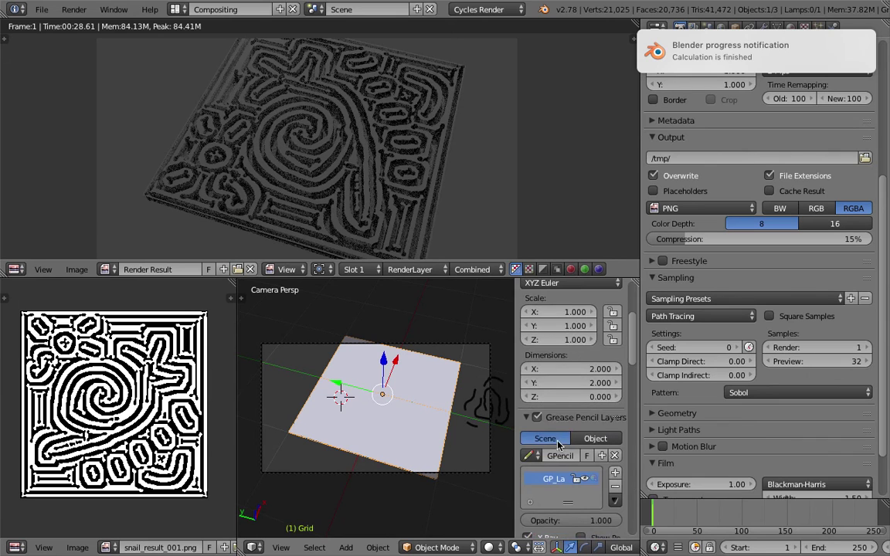
scroll(568, 406, down, 5)
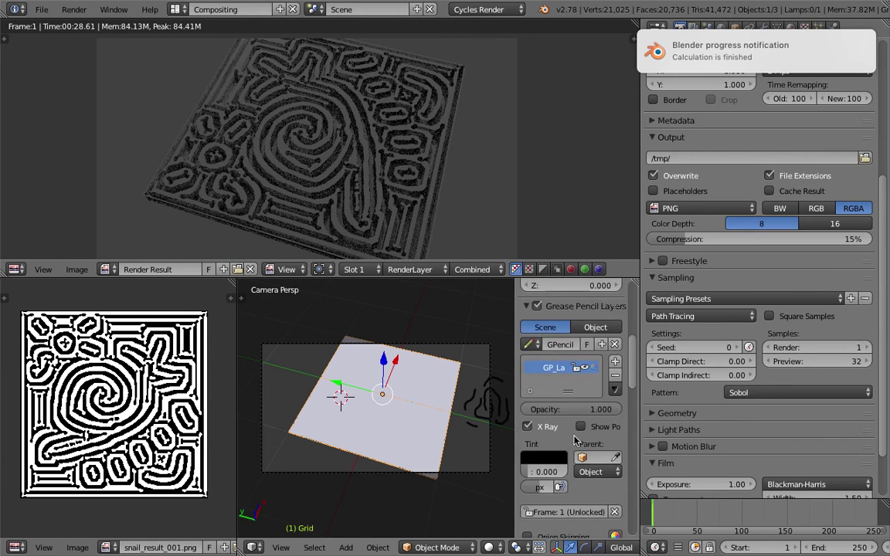
scroll(572, 440, down, 5)
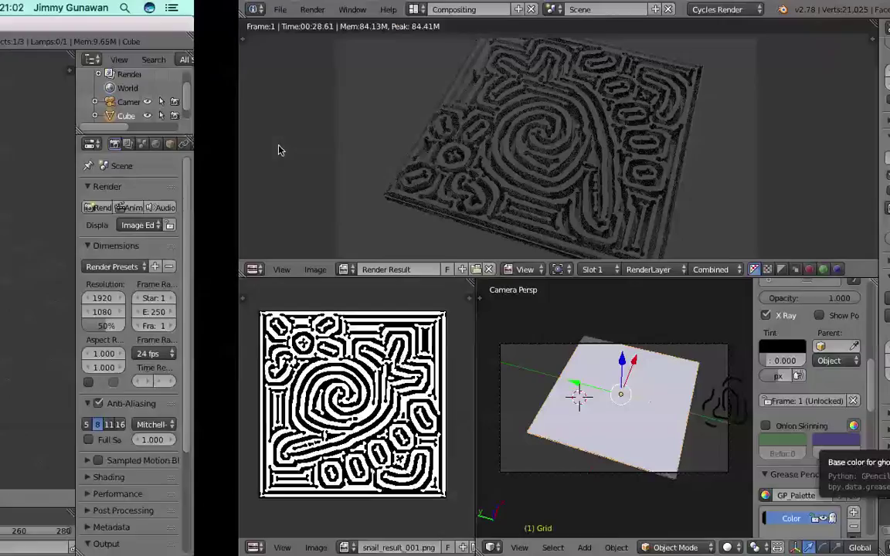
scroll(564, 341, up, 10)
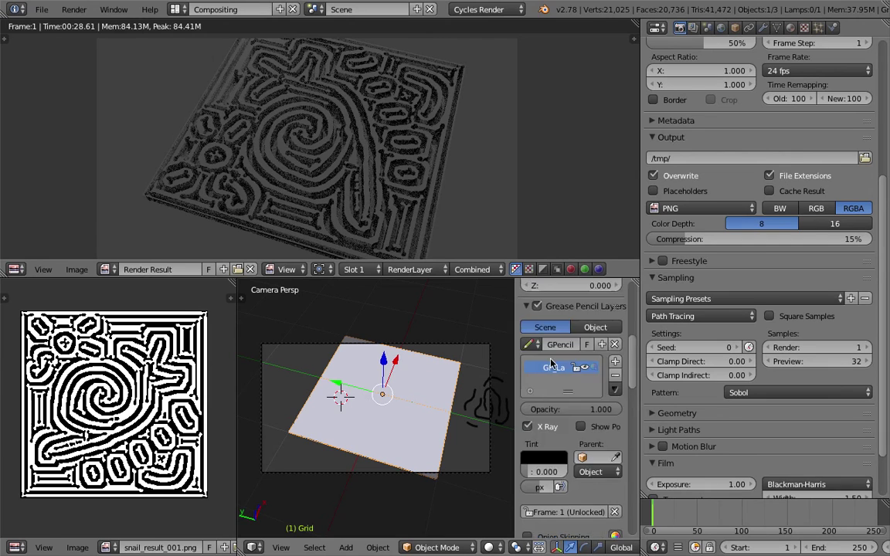
scroll(564, 341, down, 10)
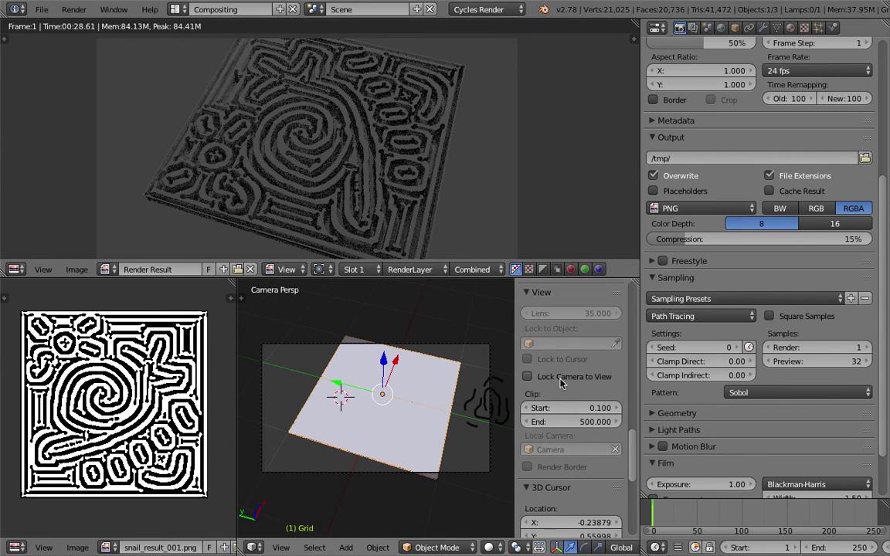
click(561, 384)
middle_drag(417, 405, 379, 386)
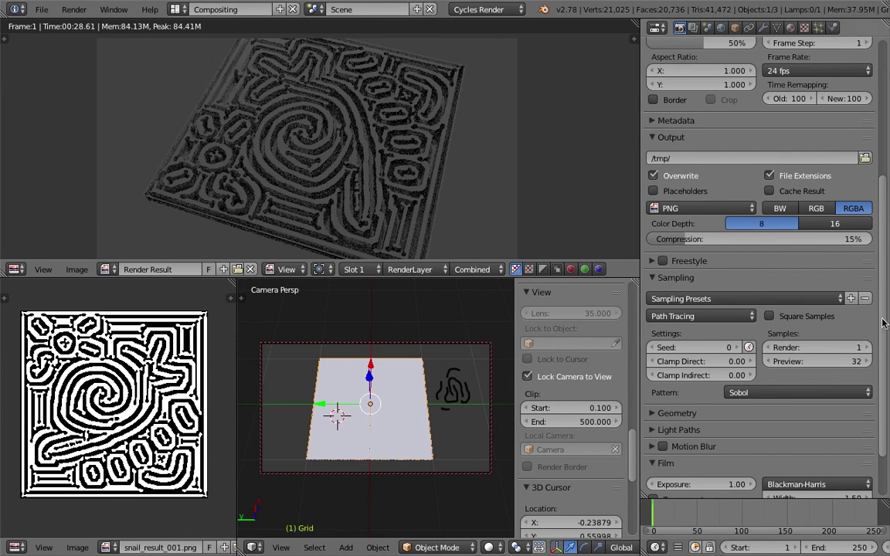
Set the render samples to 4 and start a still image render.
click(866, 347)
click(866, 347)
click(866, 347)
click(74, 9)
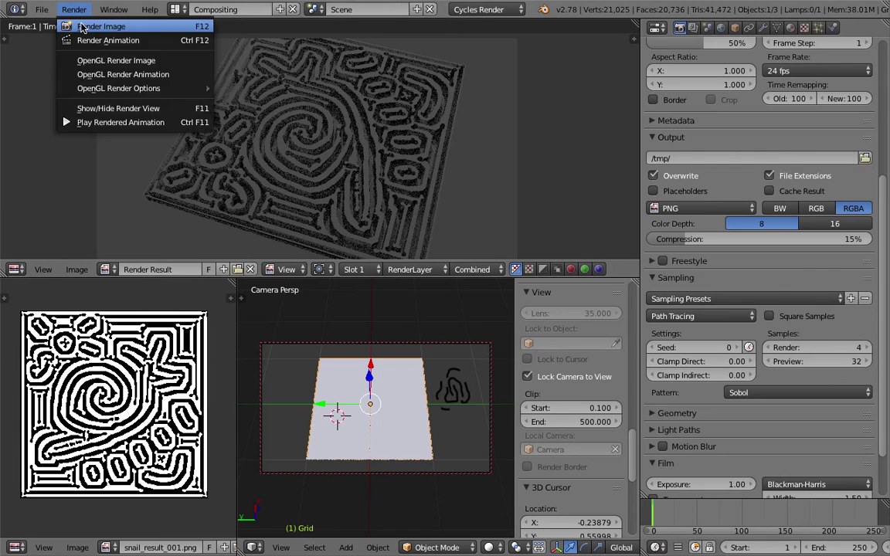
click(83, 27)
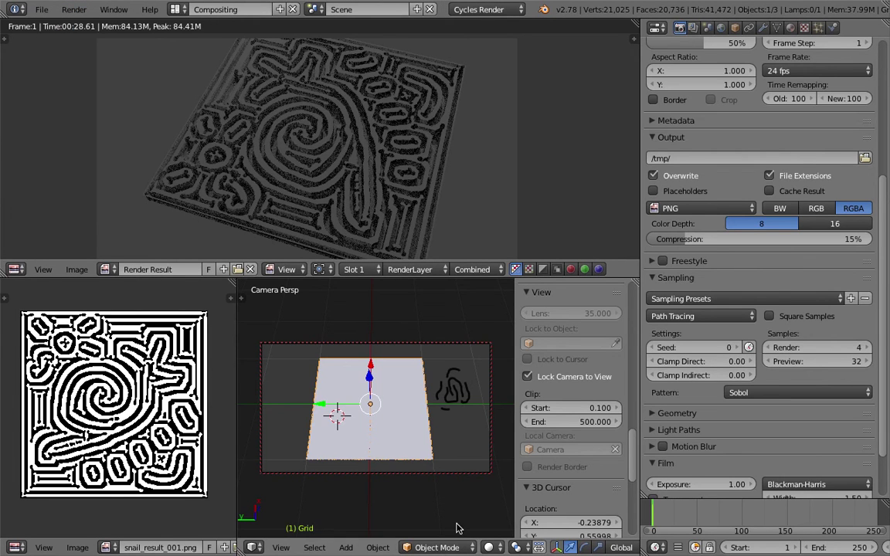
Unlock the camera from the view and delete the existing lamp from the scene.
click(558, 379)
scroll(558, 379, down, 2)
scroll(407, 364, down, 4)
middle_drag(407, 364, 392, 339)
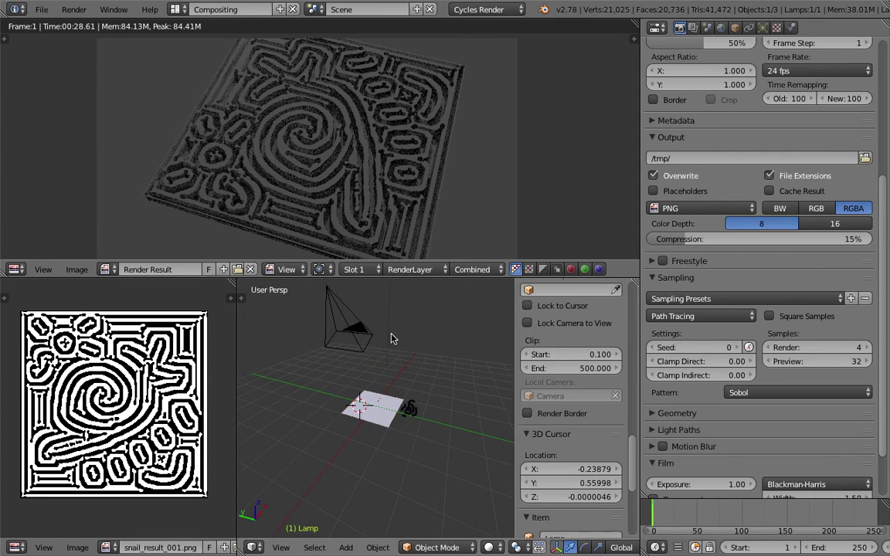
scroll(387, 321, down, 2)
key(x)
click(385, 304)
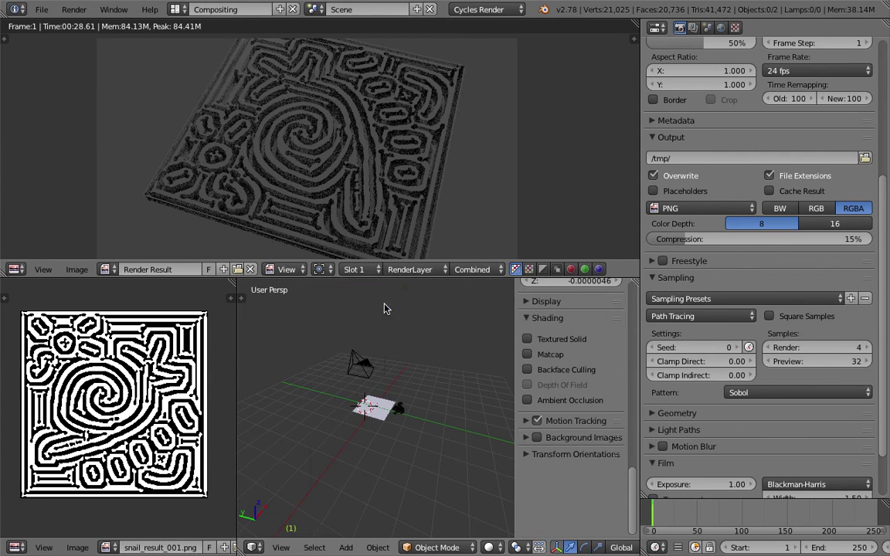
Add a Sun lamp and move it above the grid.
key(shift+a)
mouse_move(371, 408)
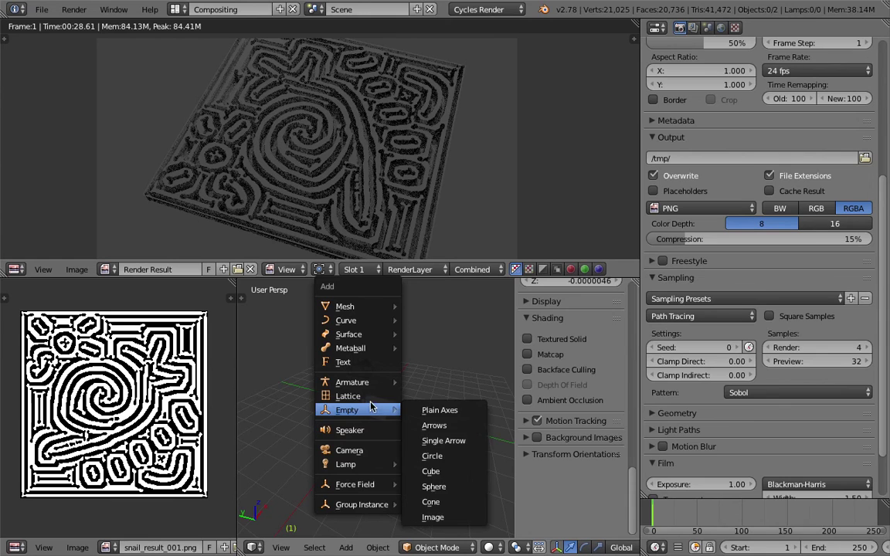
mouse_move(356, 464)
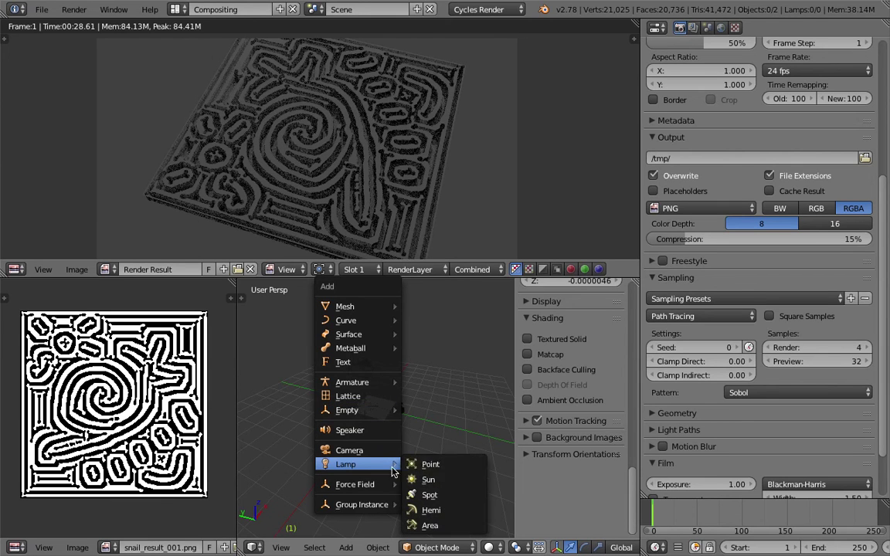
click(440, 480)
key(g)
click(408, 392)
scroll(408, 393, up, 3)
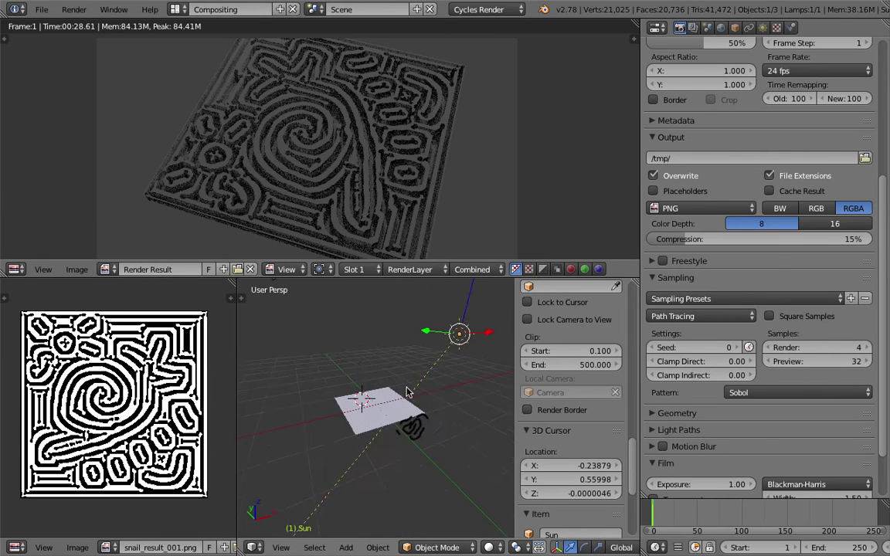
scroll(408, 393, up, 4)
Select the grid and check the surface and displacement settings of its material.
right_click(408, 391)
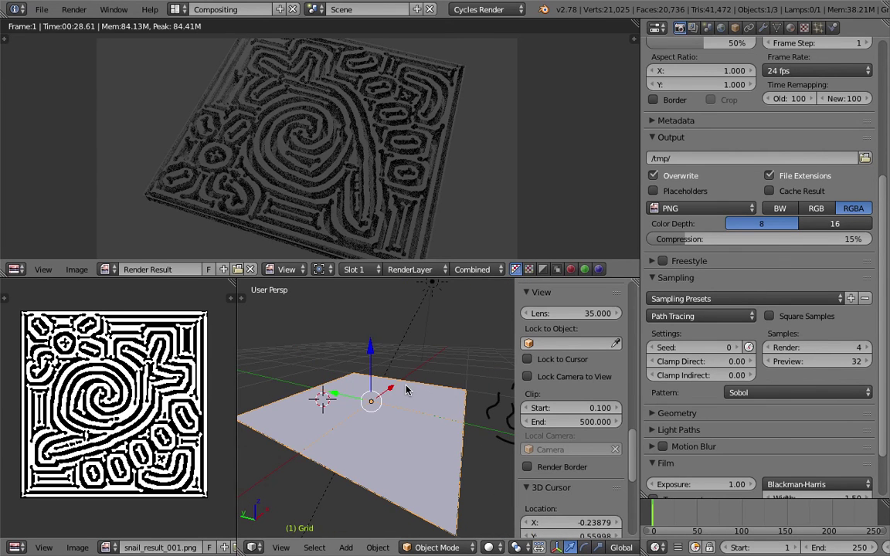
click(792, 29)
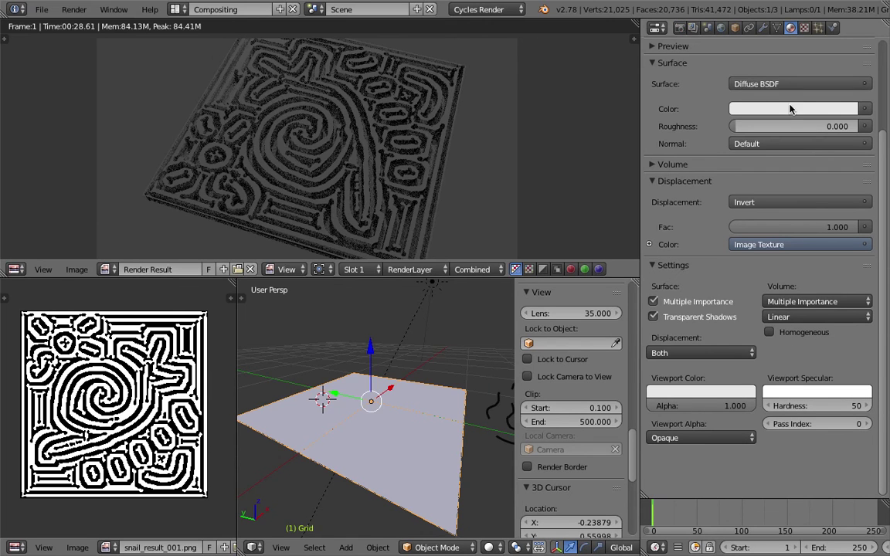
click(701, 83)
key(Escape)
click(757, 109)
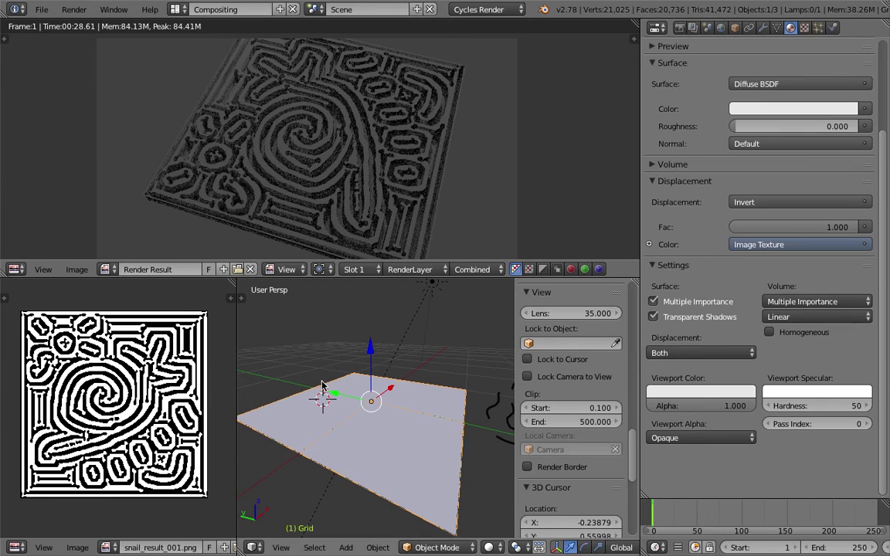
Save the file over the existing one and render the still image with the Sun lamp.
key(ctrl+s)
click(373, 415)
click(74, 9)
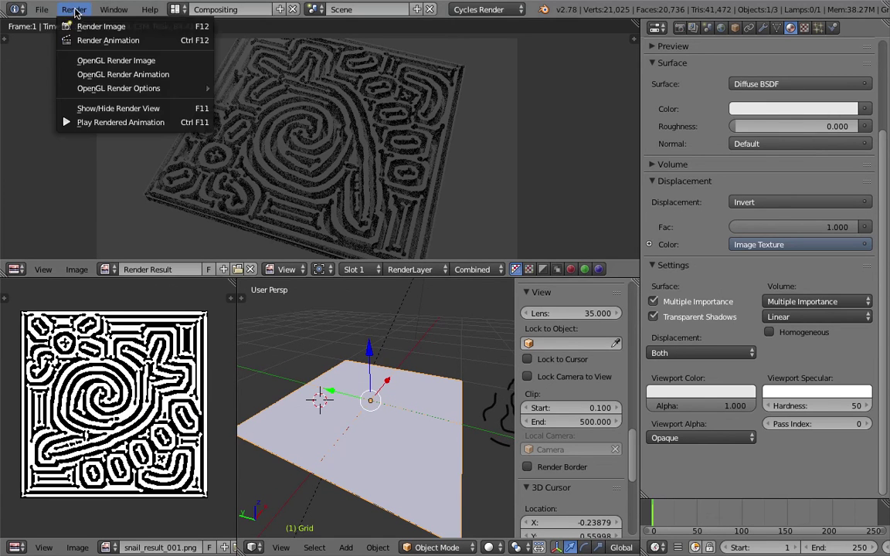
click(86, 24)
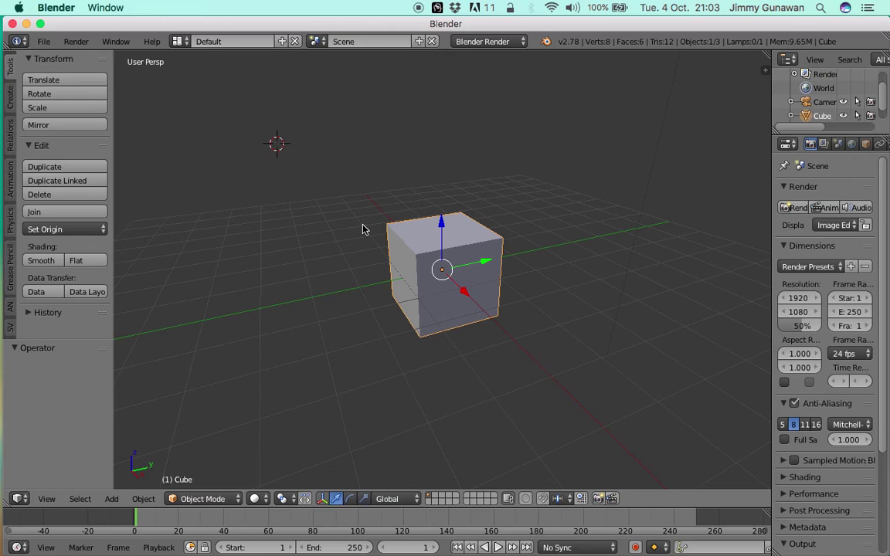
In the default cube scene, make the window fullscreen and set the render engine to Cycles Render.
click(498, 208)
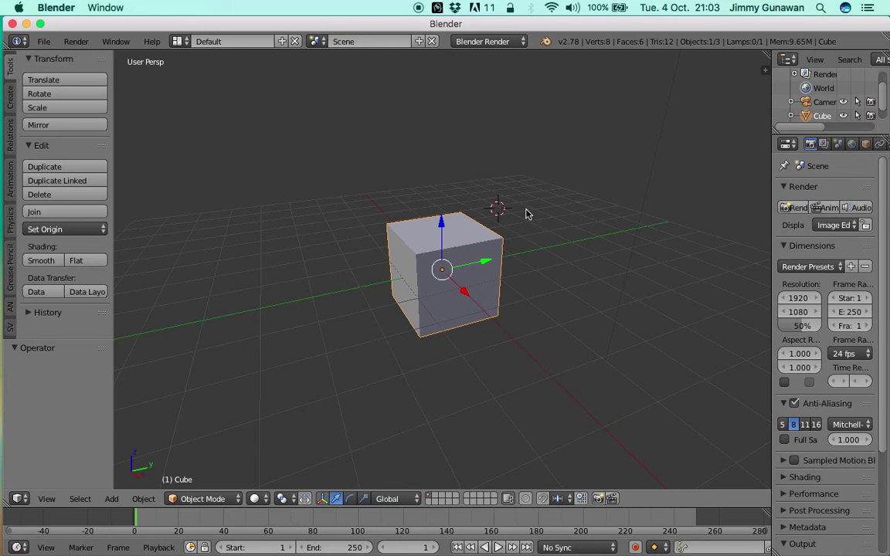
middle_drag(526, 214, 402, 154)
click(116, 41)
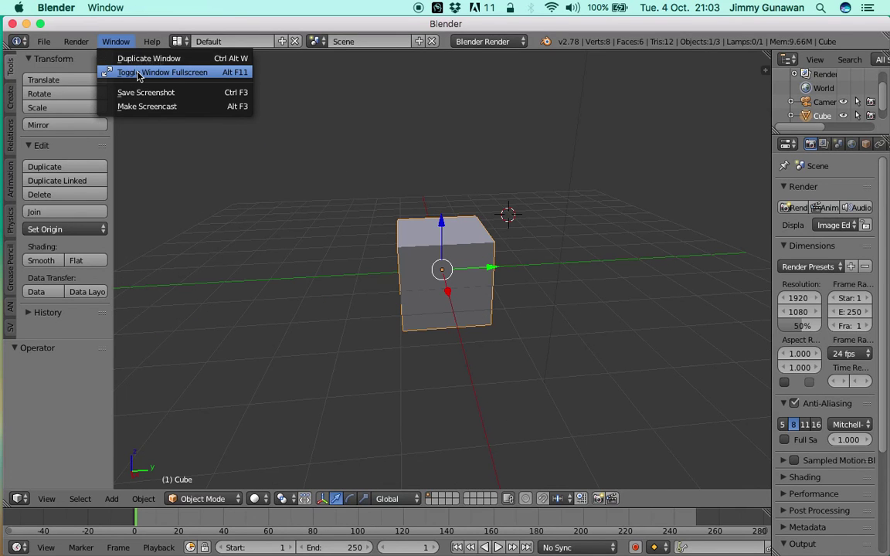
click(137, 73)
click(483, 10)
click(502, 58)
middle_drag(479, 232, 190, 57)
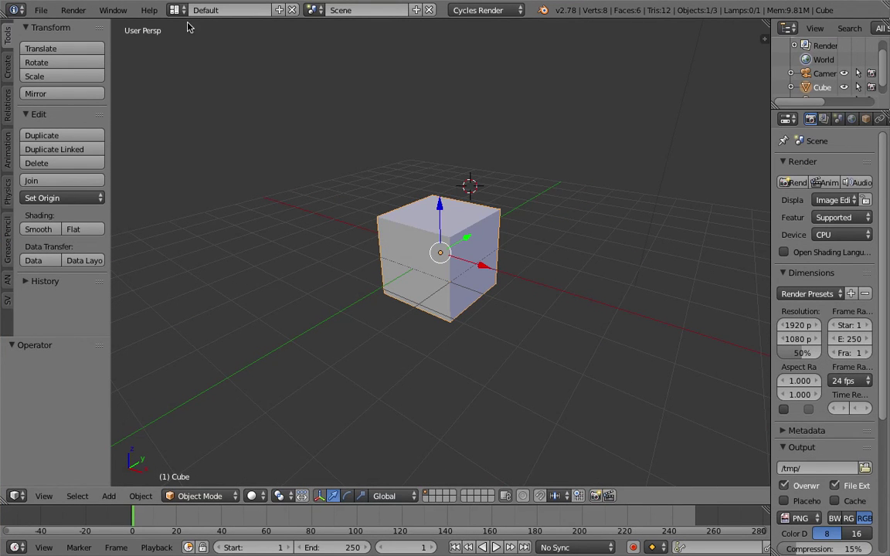
Replace the default cube with a new plane and reset the plane's location to the world origin.
click(440, 253)
key(x)
click(451, 244)
key(shift+a)
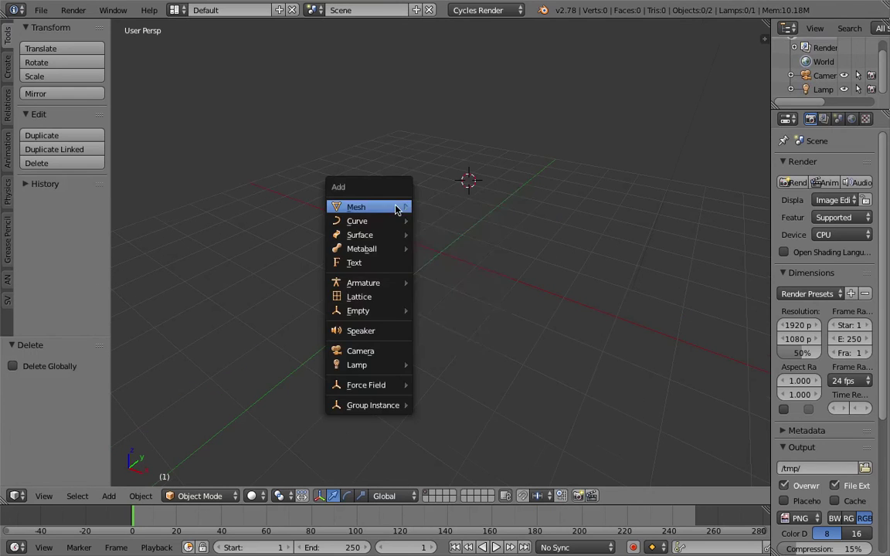
mouse_move(400, 207)
click(467, 208)
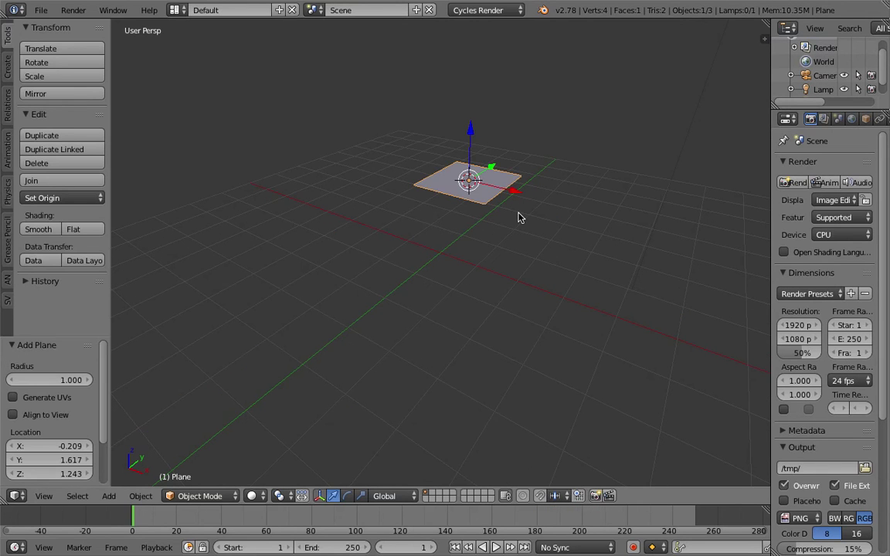
key(alt+g)
Scale the plane's mesh by 2 in Edit Mode and unwrap its UVs.
key(Tab)
text(s2)
key(Return)
key(Tab)
key(Tab)
key(u)
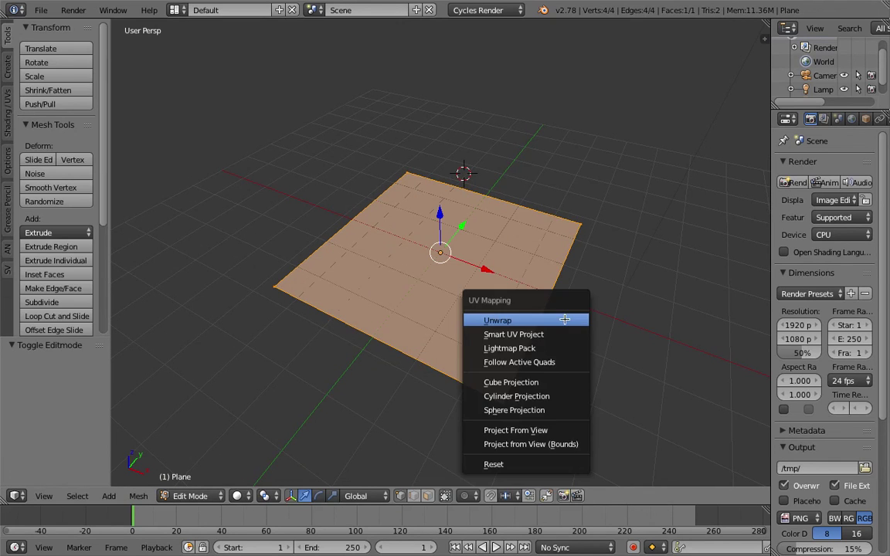
click(564, 319)
key(Tab)
Switch to the Compositing screen layout and create a new node-based shader material for the plane.
click(176, 9)
click(219, 58)
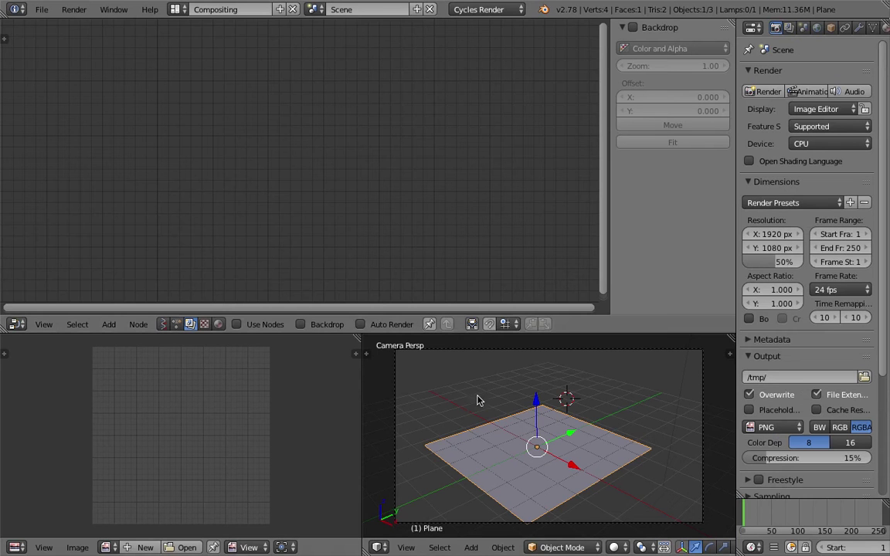
click(219, 324)
click(343, 324)
middle_drag(477, 421, 549, 417)
Save the scene on the Desktop under the file name "voronoi".
key(ctrl+s)
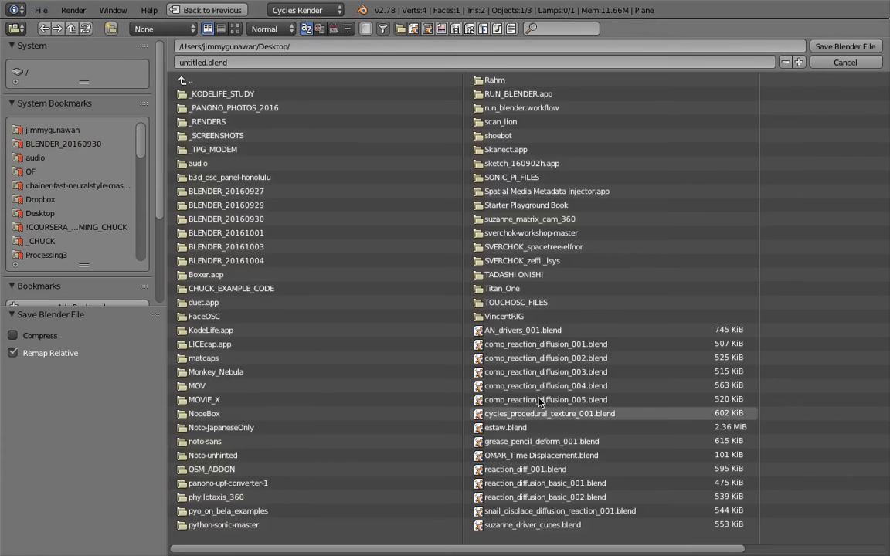
text(voroni)
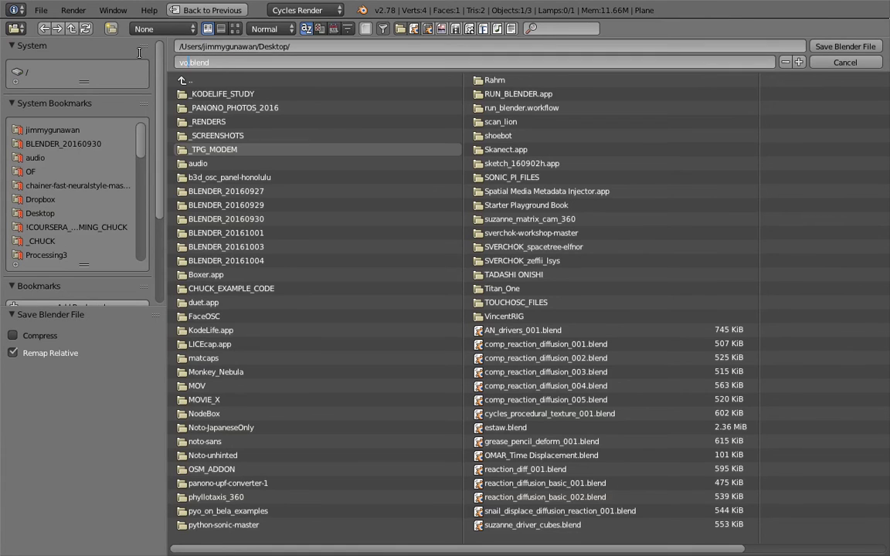
key(BackSpace)
text(oi)
click(824, 47)
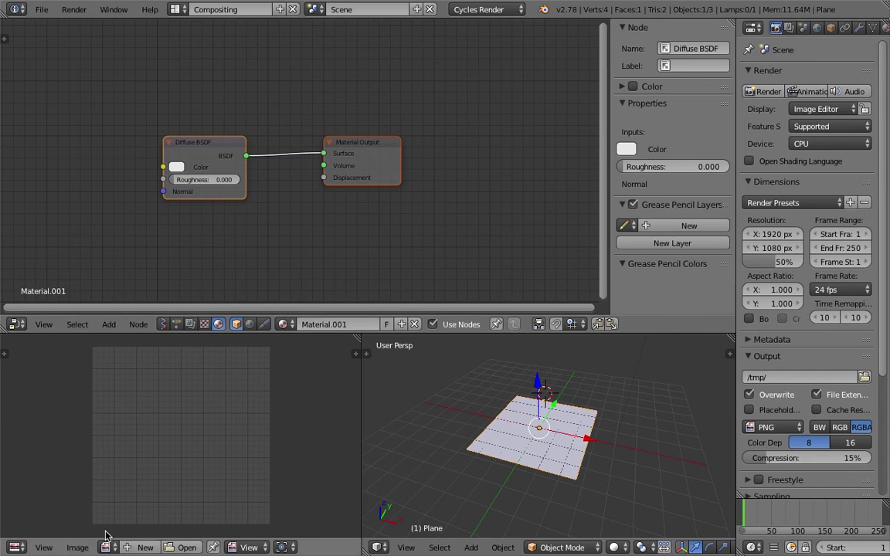
Load snail_result_001.png from the Desktop into the image editor and fit it in view.
click(182, 547)
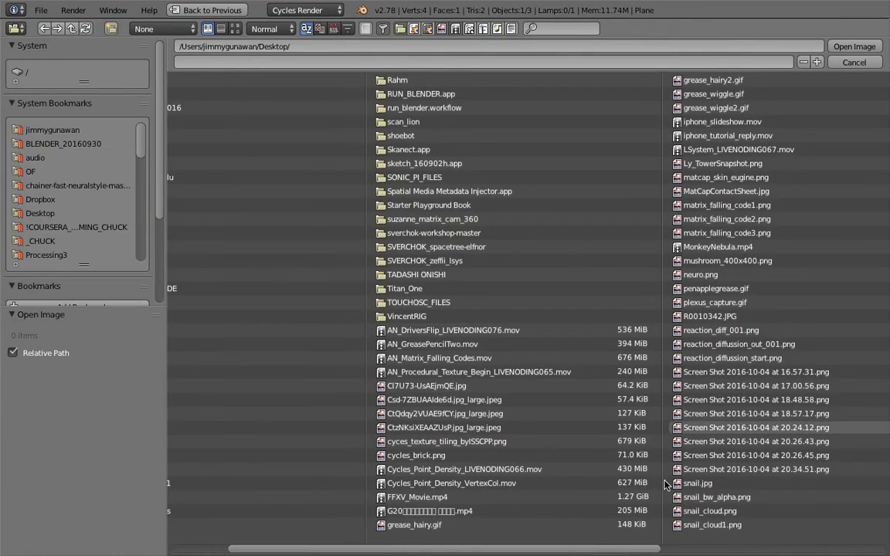
scroll(693, 510, down, 5)
scroll(701, 512, down, 1)
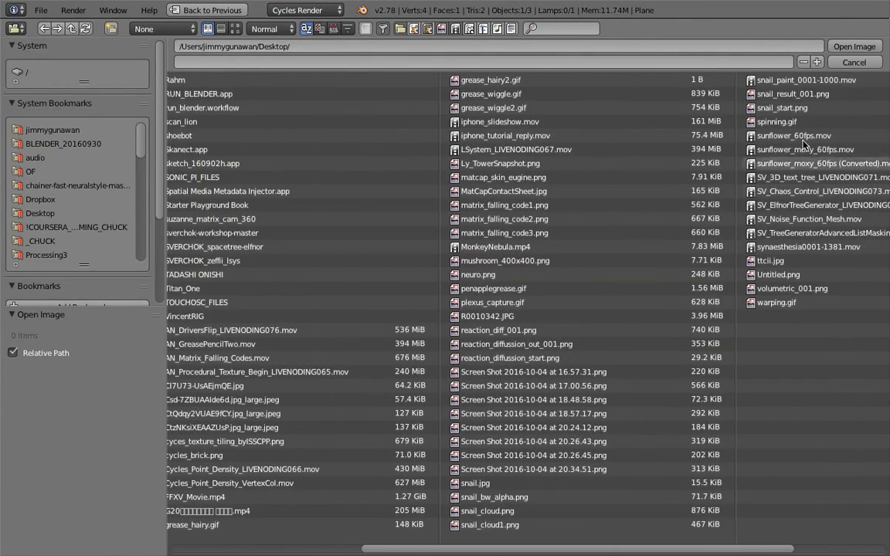
double_click(791, 94)
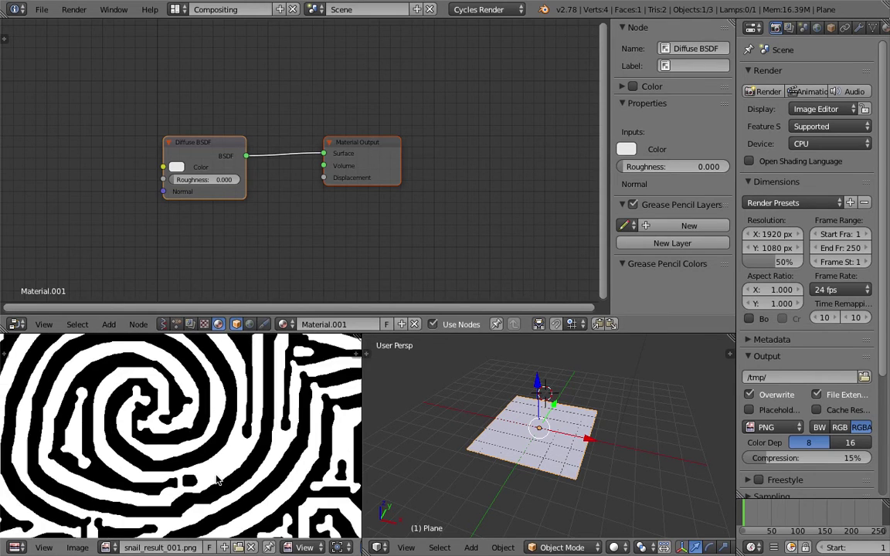
key(Home)
Add an Image Texture node using snail_result_001.png and connect its Color output to the Diffuse BSDF's Color input.
key(space)
text(ima)
key(Return)
click(102, 90)
click(115, 133)
click(151, 149)
drag(140, 88, 260, 118)
drag(144, 106, 231, 138)
Set the 3D view to Rendered shading and frame the textured plane.
click(614, 547)
click(641, 455)
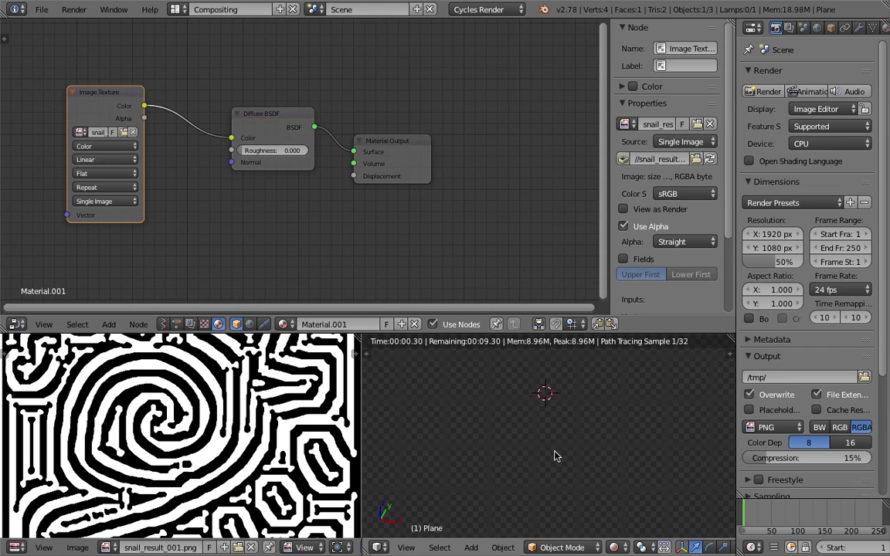
scroll(571, 496, up, 3)
middle_drag(545, 480, 577, 439)
Add a Texture Coordinate node and place it on the left side of the Image Texture node.
middle_drag(233, 218, 321, 193)
drag(197, 61, 148, 57)
key(shift+a)
click(222, 139)
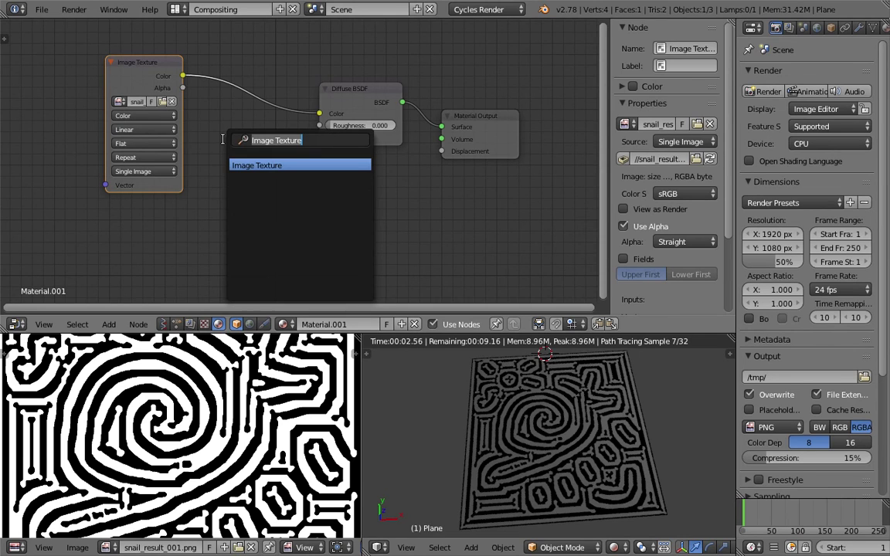
text(vect)
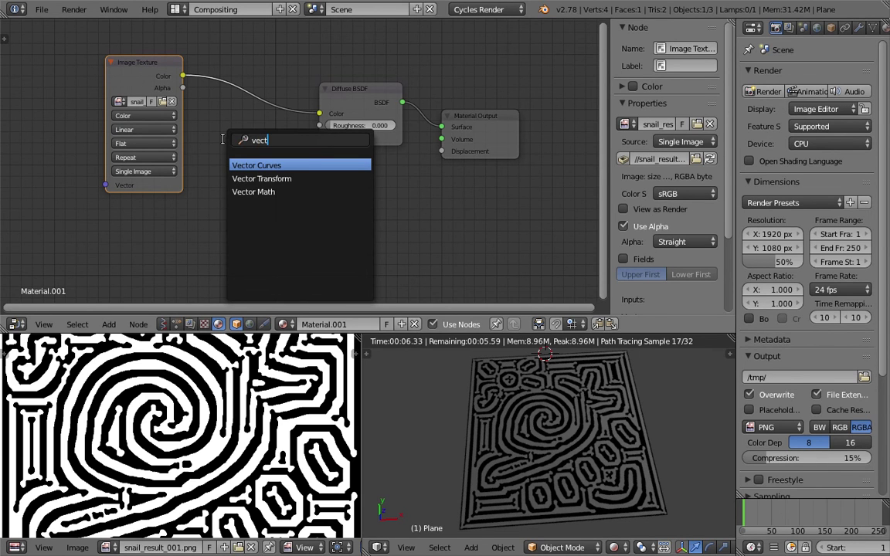
key(BackSpace)
key(BackSpace)
key(BackSpace)
key(BackSpace)
text(tex)
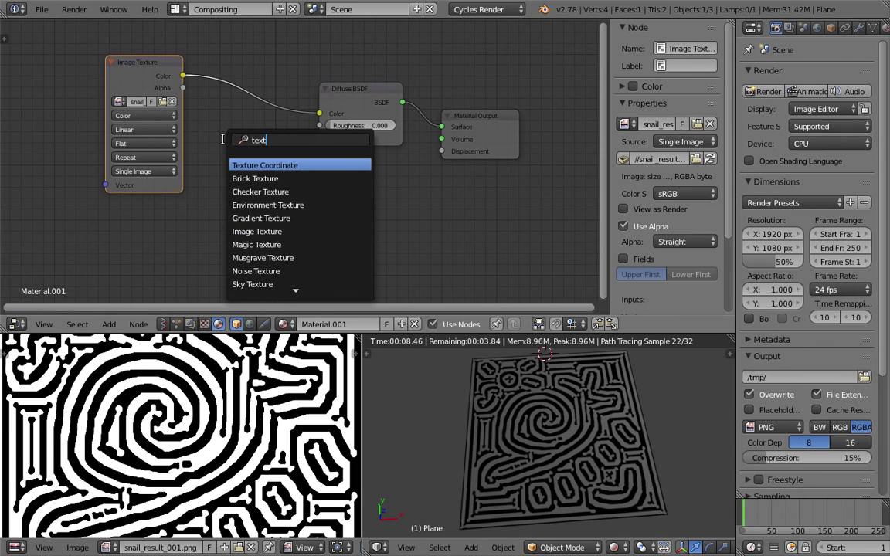
key(Return)
click(11, 105)
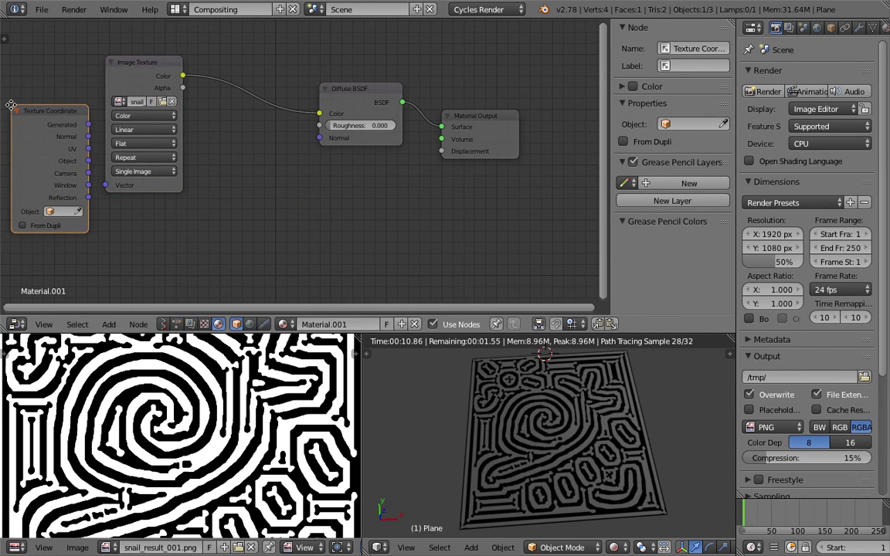
Move the Texture Coordinate and Image Texture nodes apart to leave a gap between them.
drag(11, 104, 74, 108)
click(74, 108)
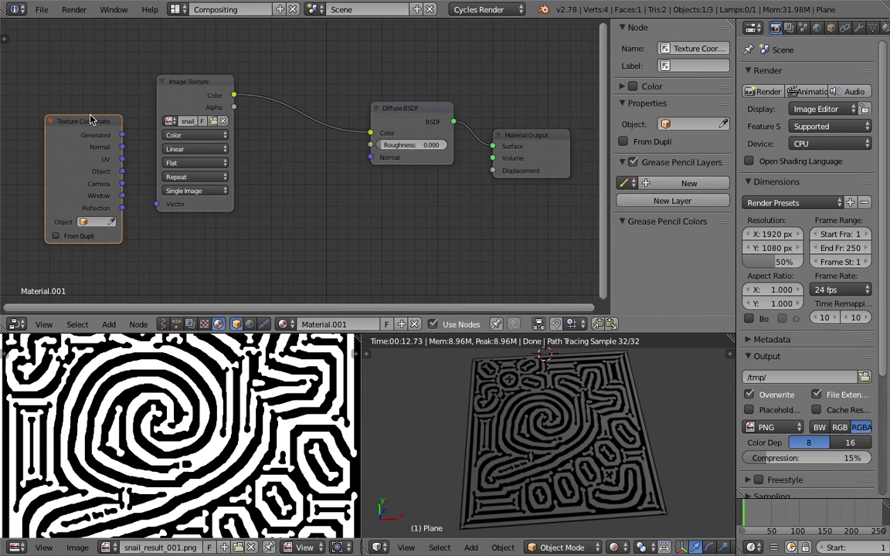
middle_drag(90, 119, 106, 112)
drag(105, 113, 88, 124)
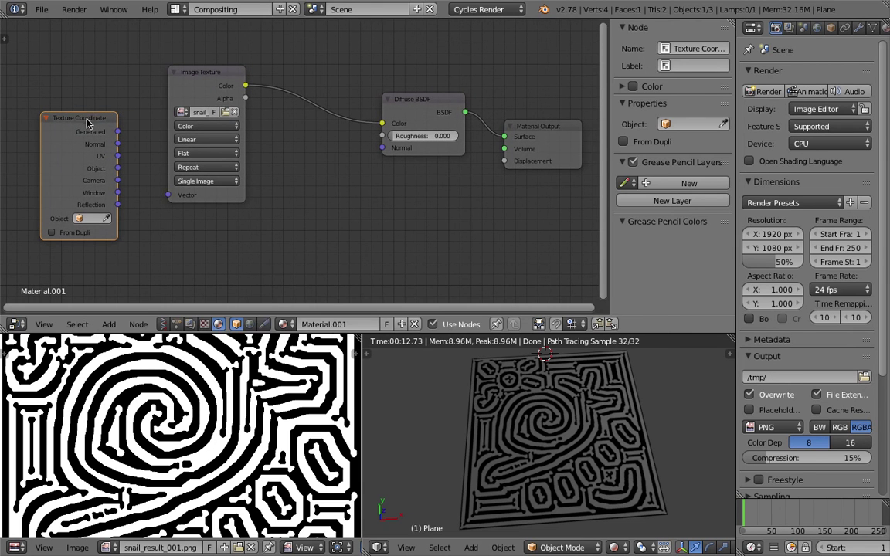
middle_drag(219, 229, 224, 223)
drag(194, 198, 251, 201)
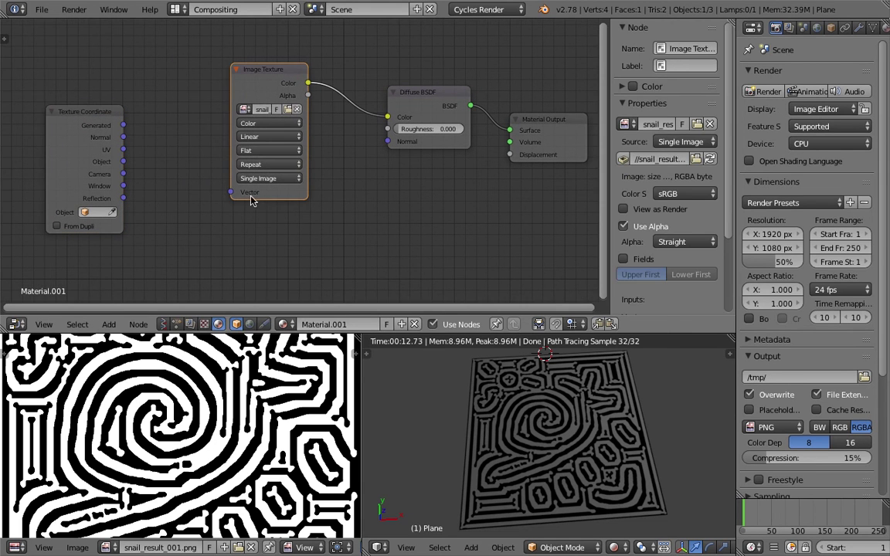
Add a Noise Texture node between the Texture Coordinate and Image Texture nodes.
key(space)
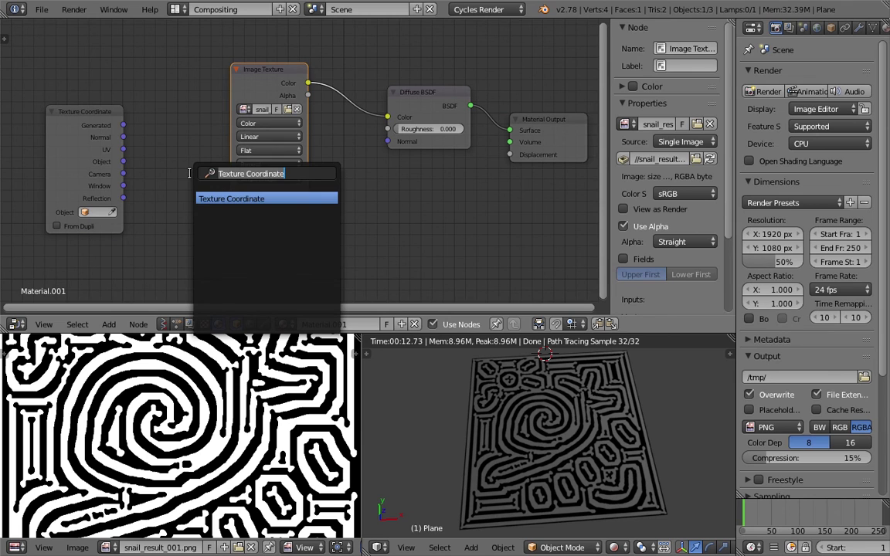
text(noise)
key(Return)
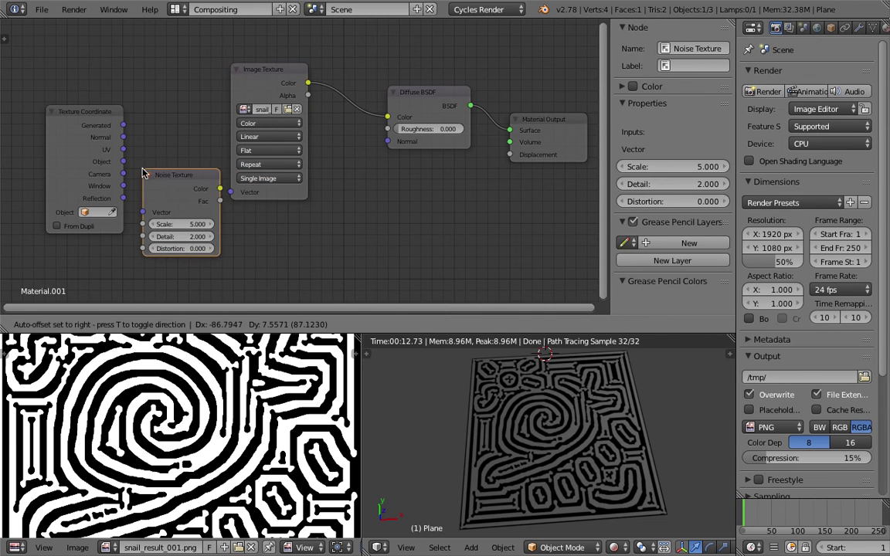
click(142, 174)
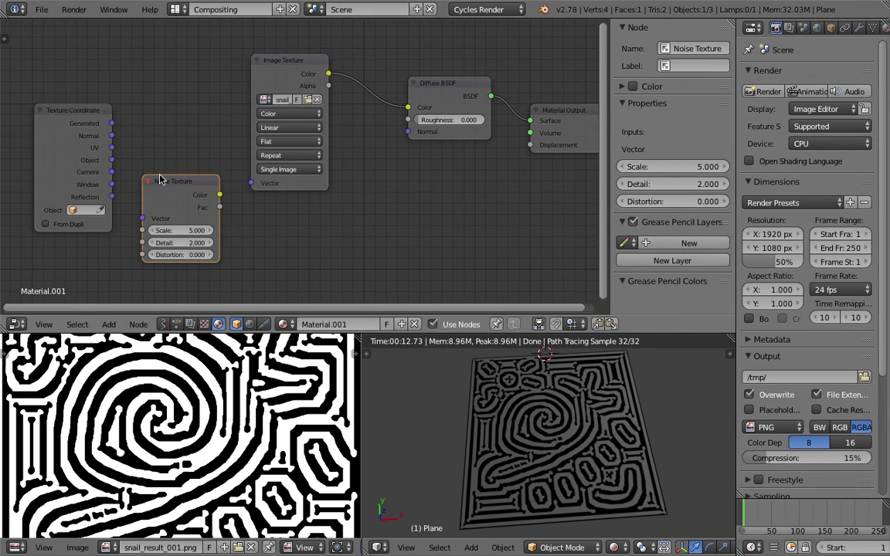
Set the Texture Coordinate node's object to Plane and connect its UV output to the Noise Texture's Vector input.
click(92, 106)
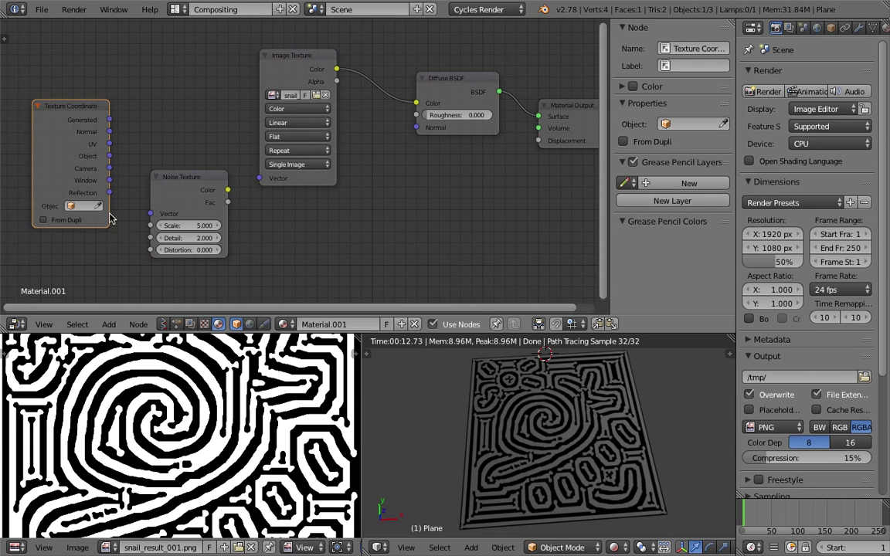
click(81, 203)
click(81, 244)
drag(111, 145, 151, 213)
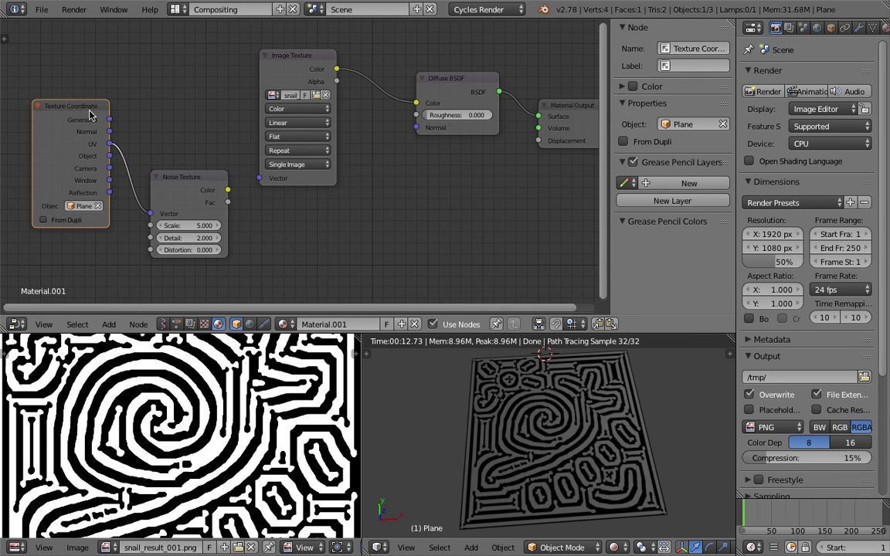
Shift the Texture Coordinate and Noise Texture nodes further left of the Image Texture node to free space.
drag(89, 115, 65, 110)
middle_drag(105, 111, 117, 95)
drag(186, 160, 179, 180)
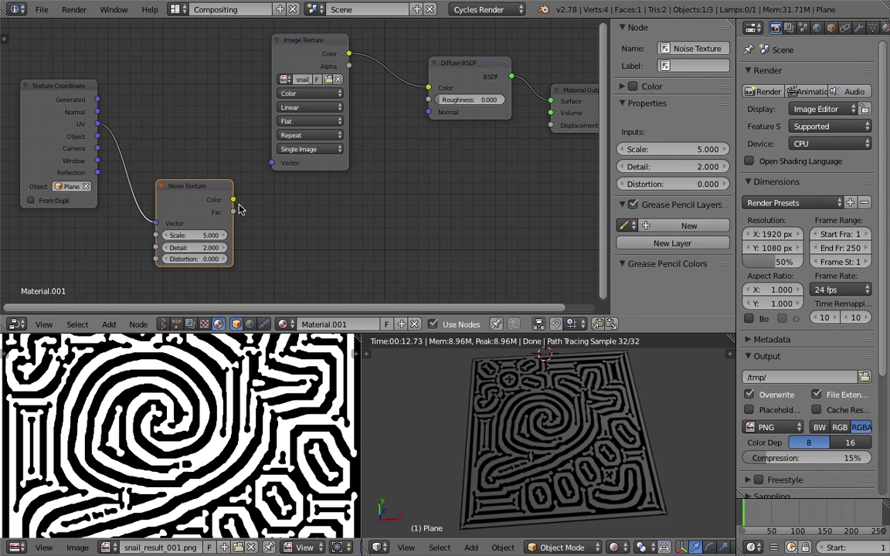
drag(318, 64, 280, 65)
key(Escape)
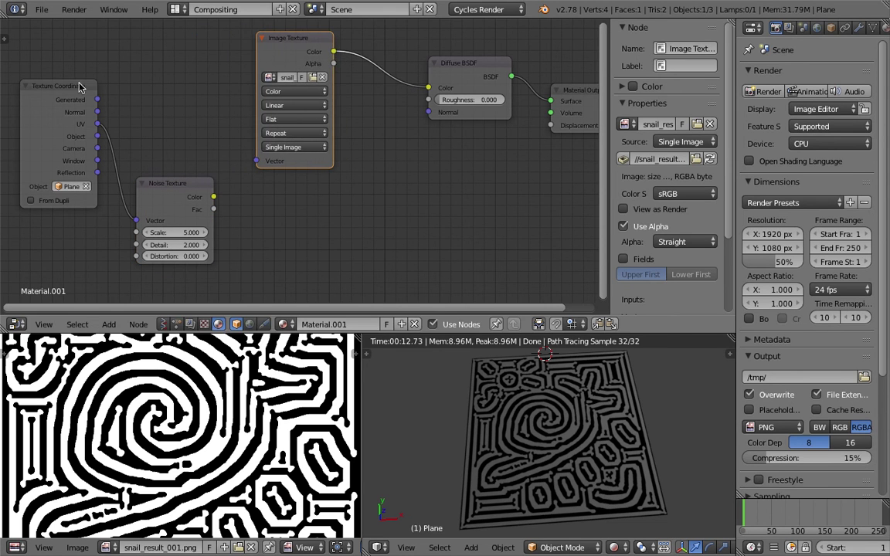
drag(81, 88, 37, 87)
drag(166, 185, 133, 192)
Add a Vector Math node above the Noise Texture node.
key(shift+a)
click(154, 88)
text(vec)
key(Down)
key(Down)
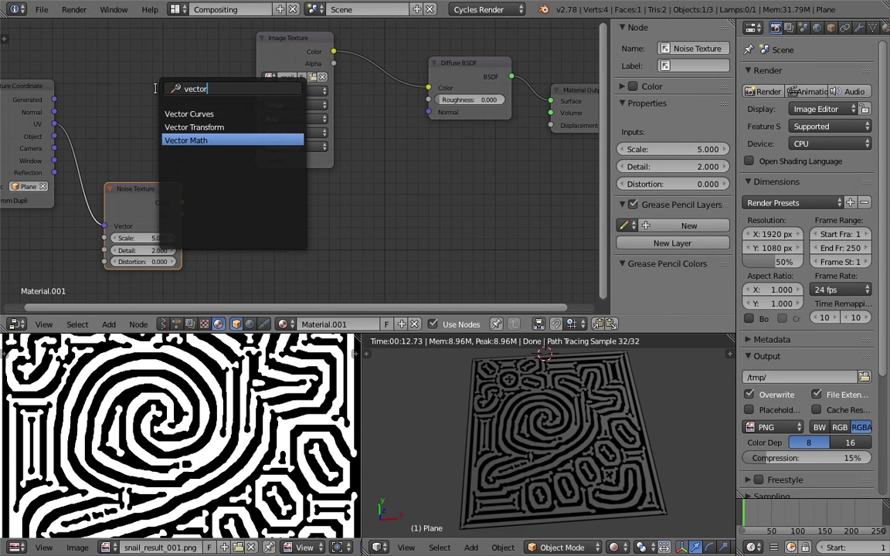
key(Return)
click(123, 87)
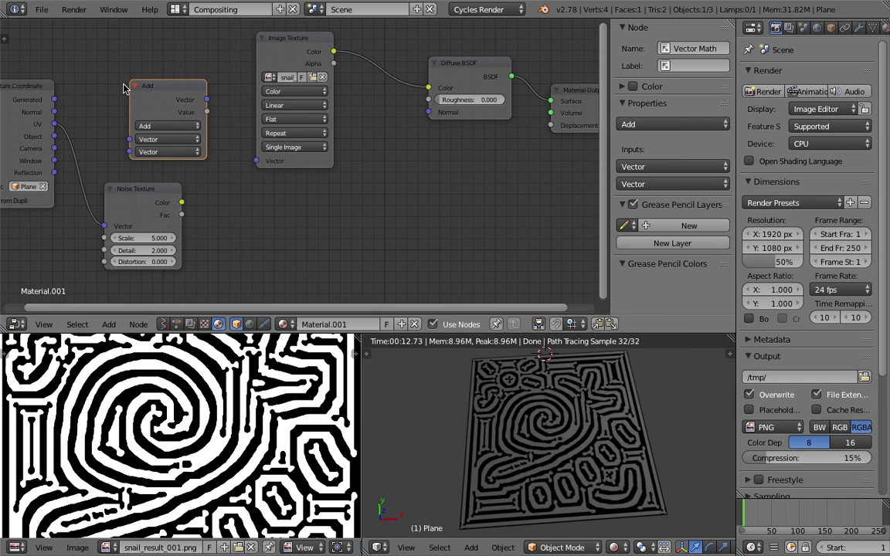
Move the Noise Texture node beneath the Vector Math node and add a Math node directly to its right.
drag(153, 195, 173, 201)
scroll(173, 201, down, 1)
middle_drag(173, 201, 217, 200)
drag(236, 208, 226, 190)
key(ctrl+z)
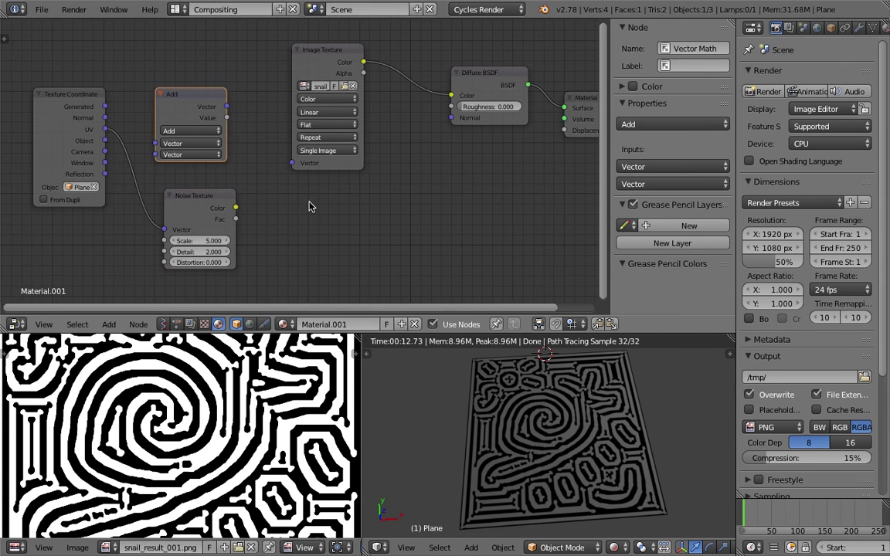
key(space)
text(math)
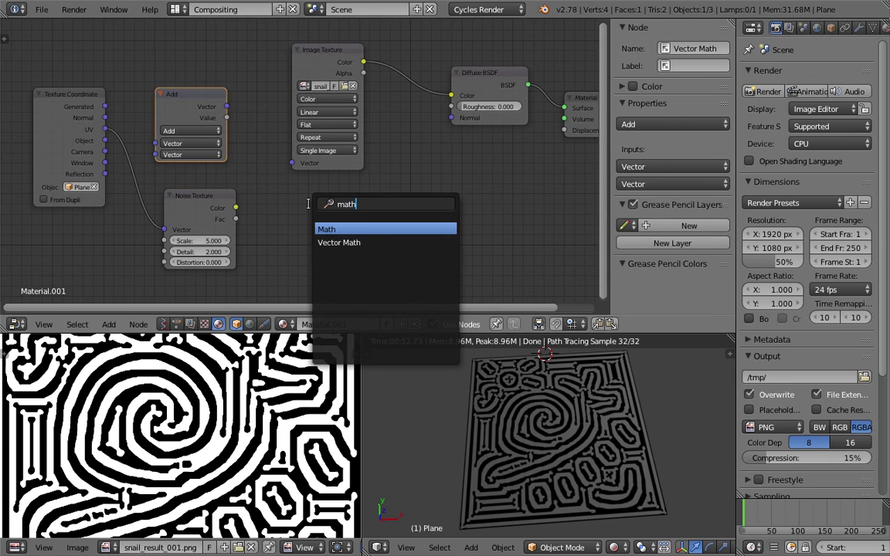
key(Return)
click(234, 202)
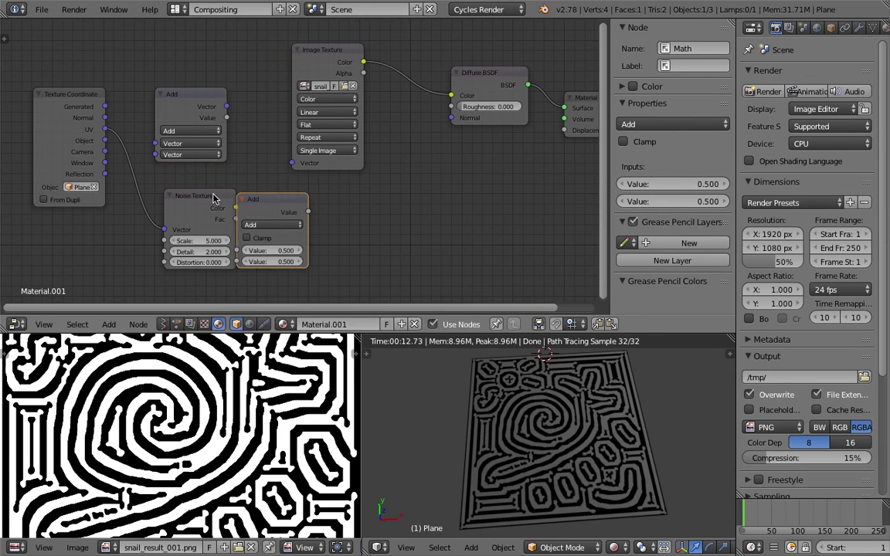
Spread out the Noise Texture, Vector Math, Math, Image Texture and Diffuse BSDF nodes to open space in the tree.
drag(208, 199, 175, 209)
drag(192, 102, 176, 91)
drag(257, 215, 243, 177)
drag(307, 152, 347, 162)
drag(467, 82, 480, 72)
drag(377, 62, 396, 65)
middle_drag(302, 81, 293, 75)
Add a Voronoi Texture node below the Image Texture node and connect its Color output to the Diffuse BSDF's Color input.
key(shift+a)
click(387, 197)
text(voro)
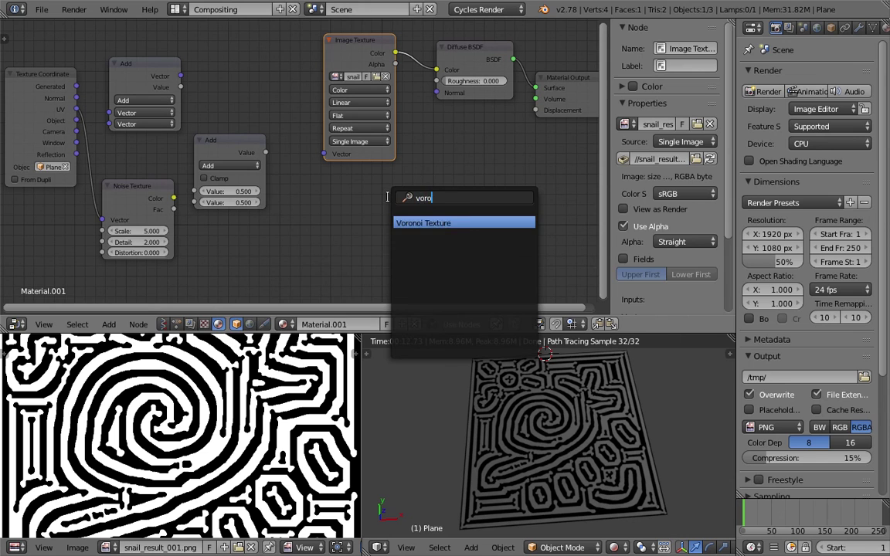
key(Return)
click(344, 193)
key(ctrl+s)
click(363, 188)
drag(374, 205, 349, 204)
drag(385, 205, 437, 70)
Try the Voronoi Texture's Cells coloring, switch it back to Intensity and set its Scale to 6.4.
click(363, 228)
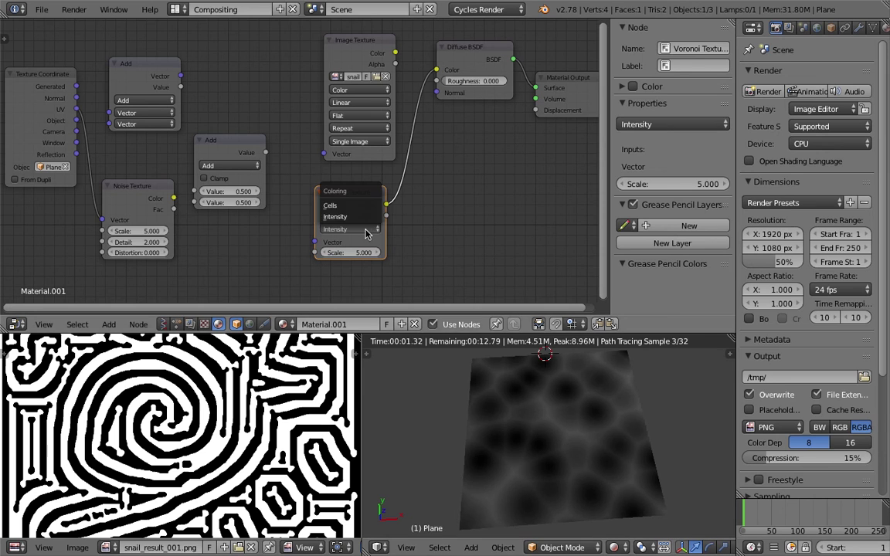
click(355, 204)
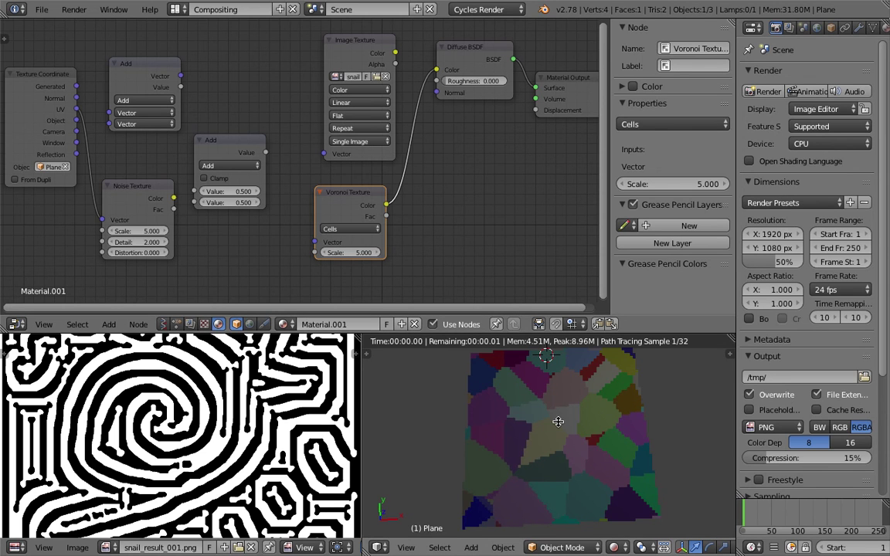
click(355, 230)
click(349, 217)
drag(351, 253, 459, 253)
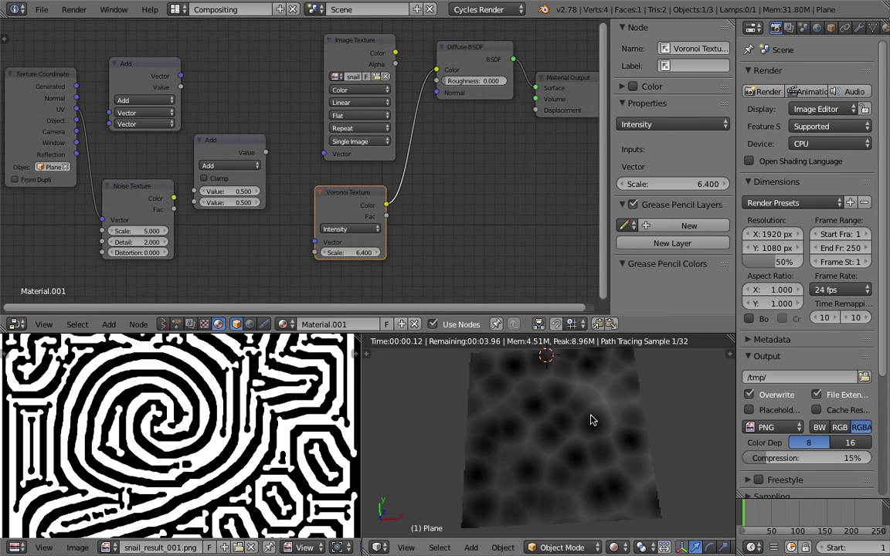
Route the Noise Texture's Fac through the Math node's second value into the Voronoi's Scale, and set the noise Scale to 16.1.
drag(265, 152, 315, 242)
drag(232, 150, 246, 159)
drag(173, 210, 209, 210)
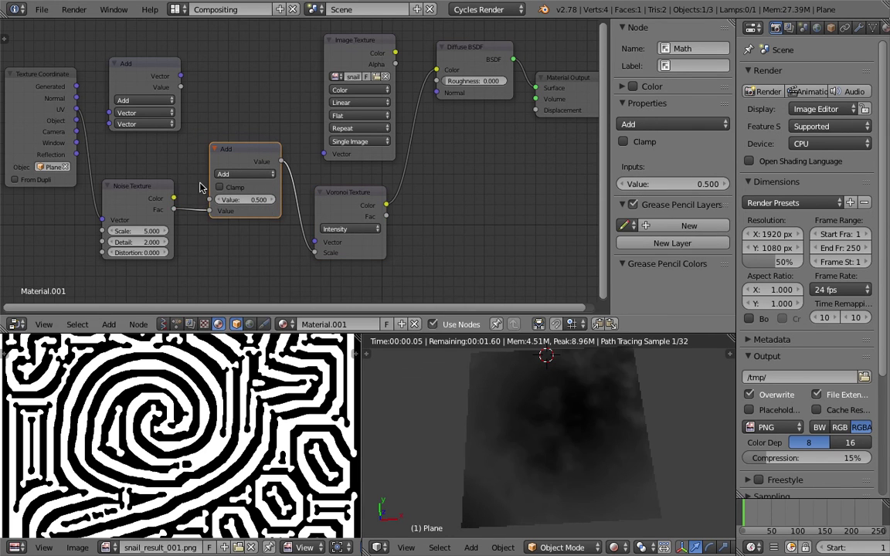
drag(155, 231, 247, 231)
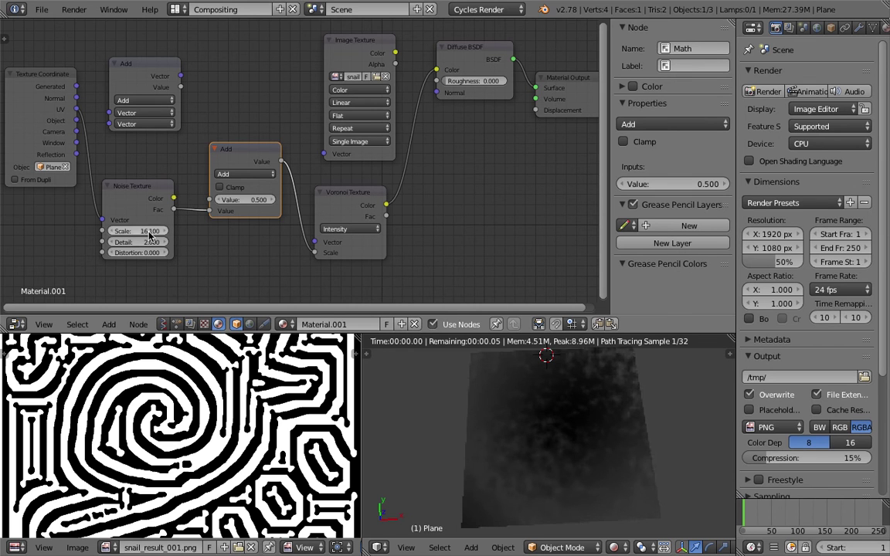
Try feeding the Vector Math node's Value output into the Math node's first value, and delete the Vector Math node.
click(136, 68)
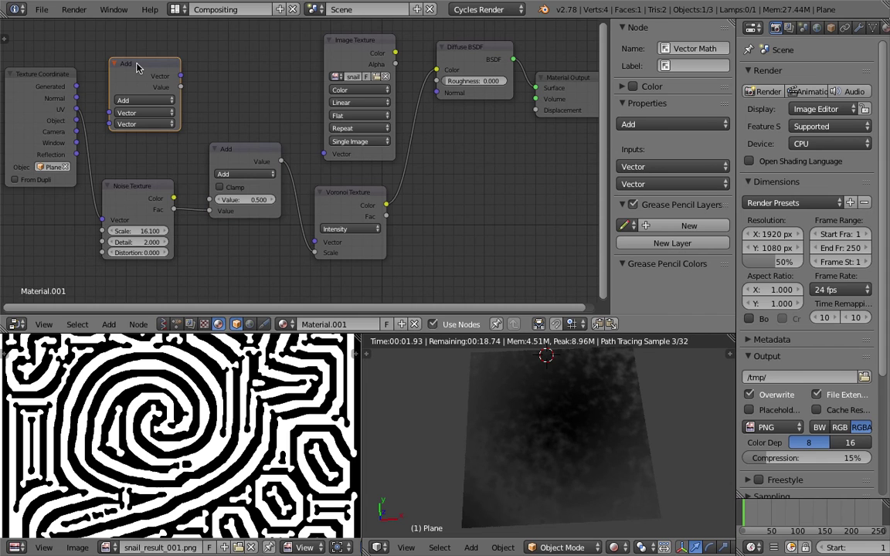
drag(180, 86, 212, 200)
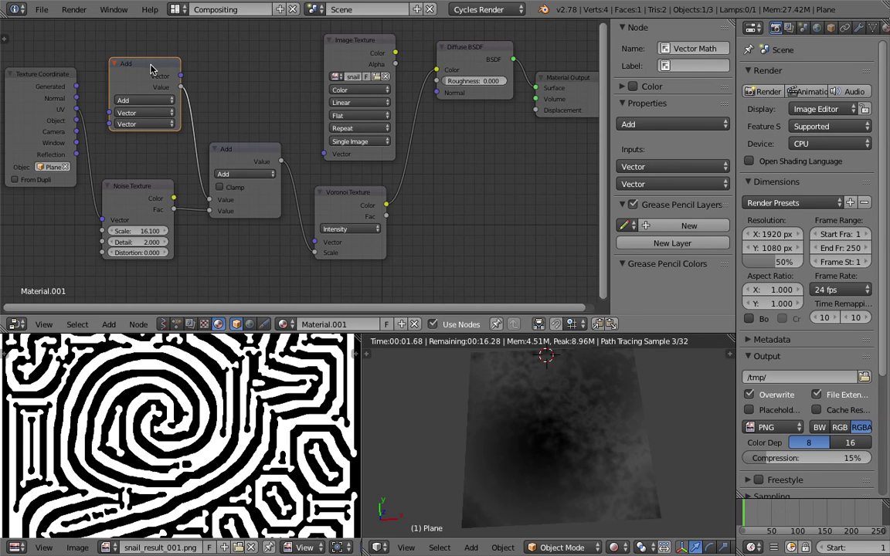
key(x)
key(shift+a)
click(150, 93)
text(rg)
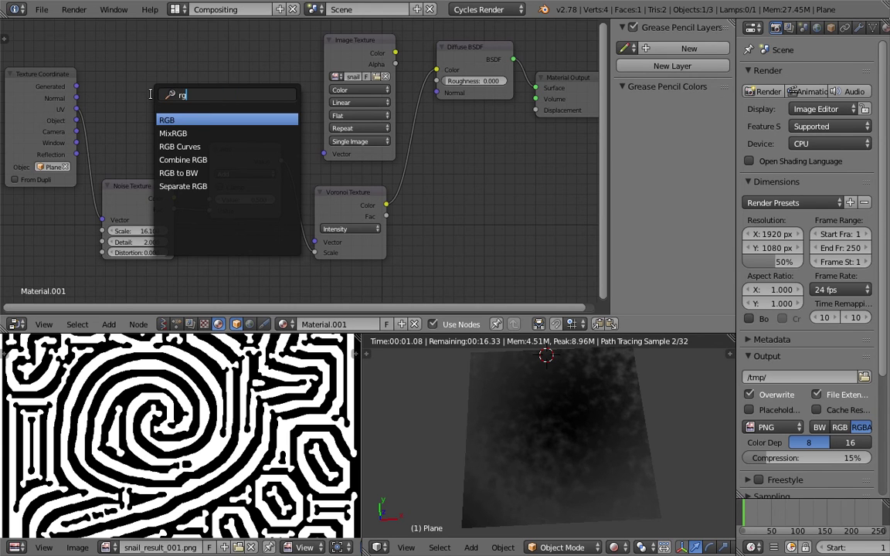
key(Return)
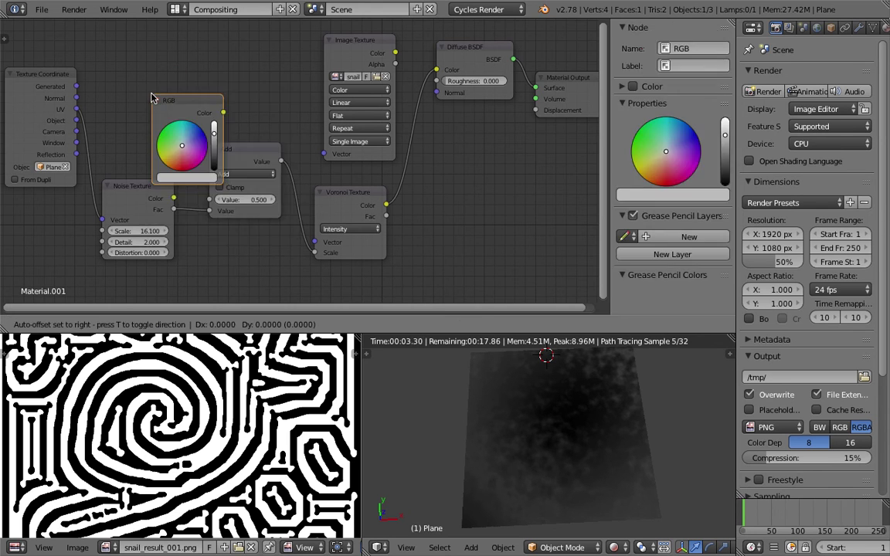
click(122, 77)
Add a Combine XYZ node above the Noise Texture node.
key(shift+a)
click(127, 76)
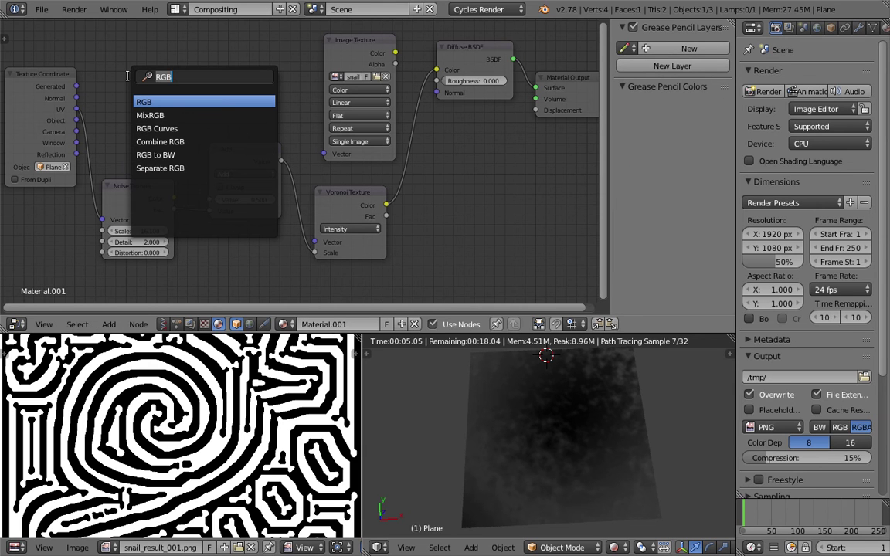
text(xyz)
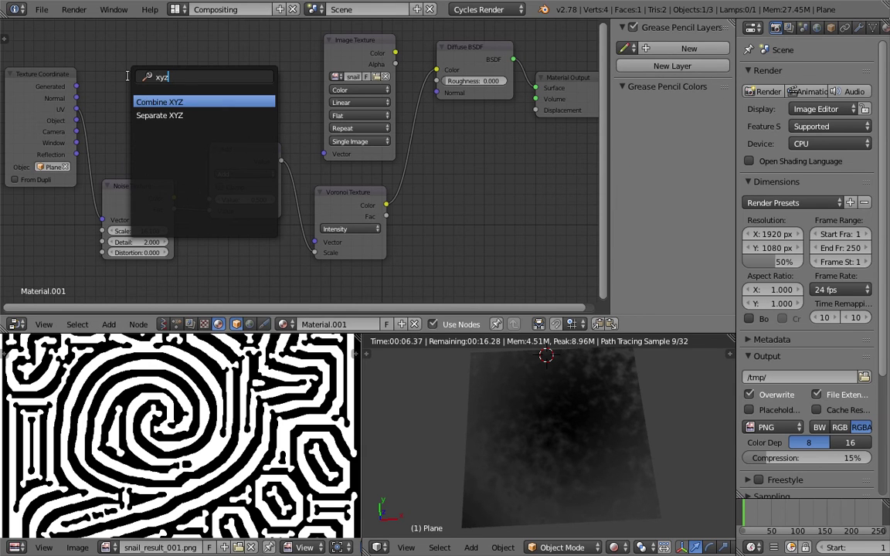
click(159, 103)
click(145, 124)
key(ctrl+s)
drag(181, 112, 200, 185)
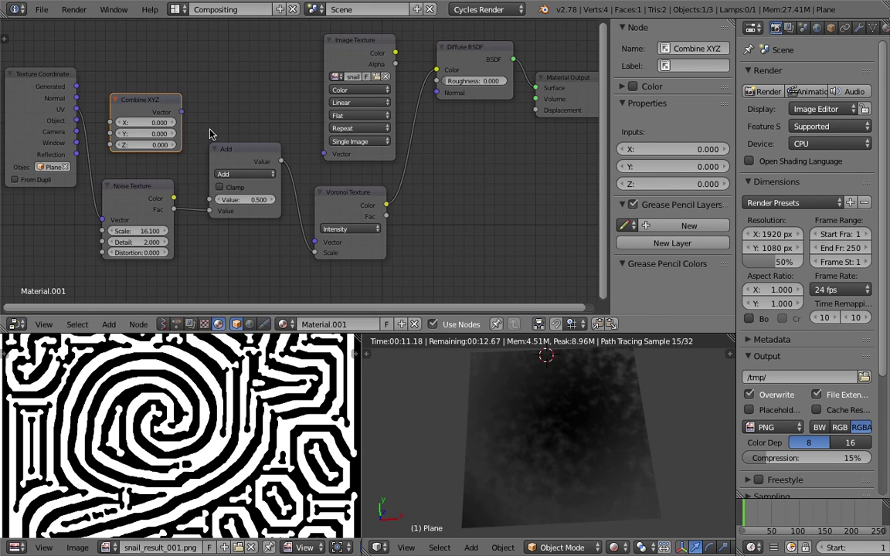
Move the Math node down below the Noise Texture's level and nudge the Voronoi Texture node up and right.
drag(224, 150, 225, 229)
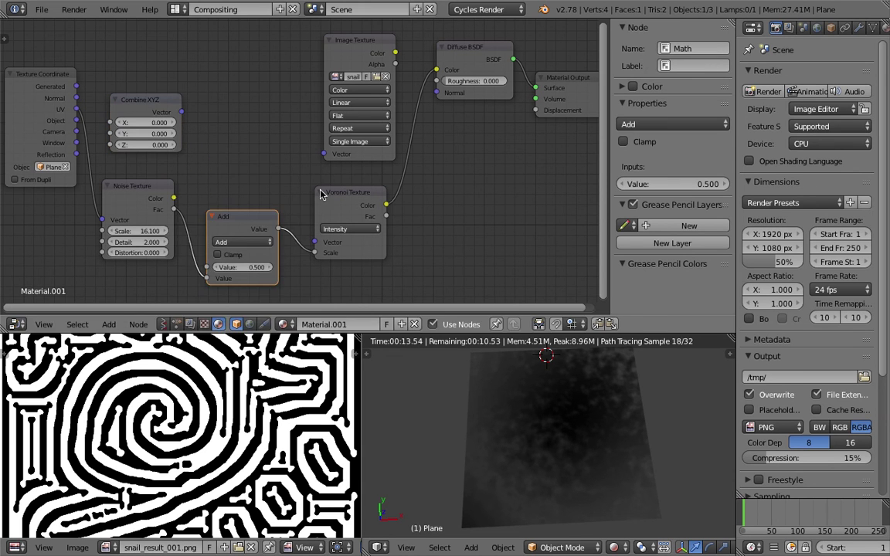
drag(336, 197, 342, 190)
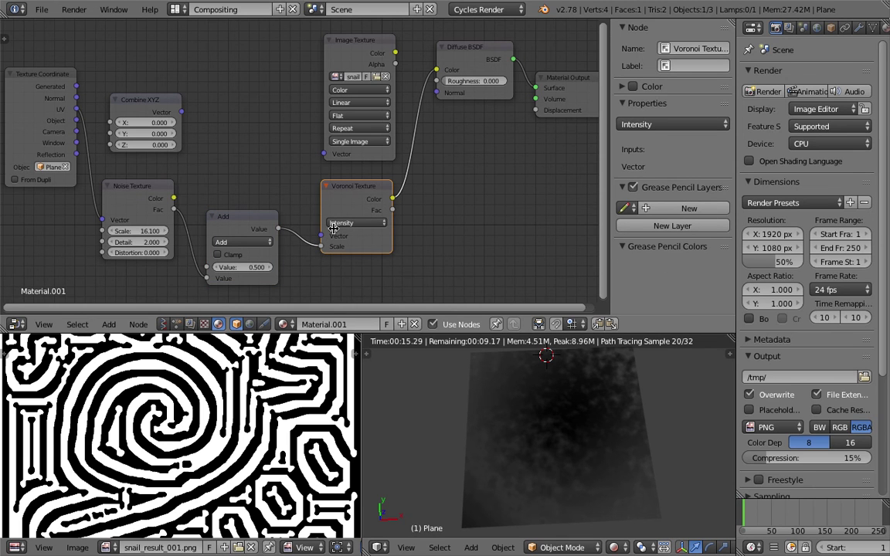
drag(258, 217, 252, 242)
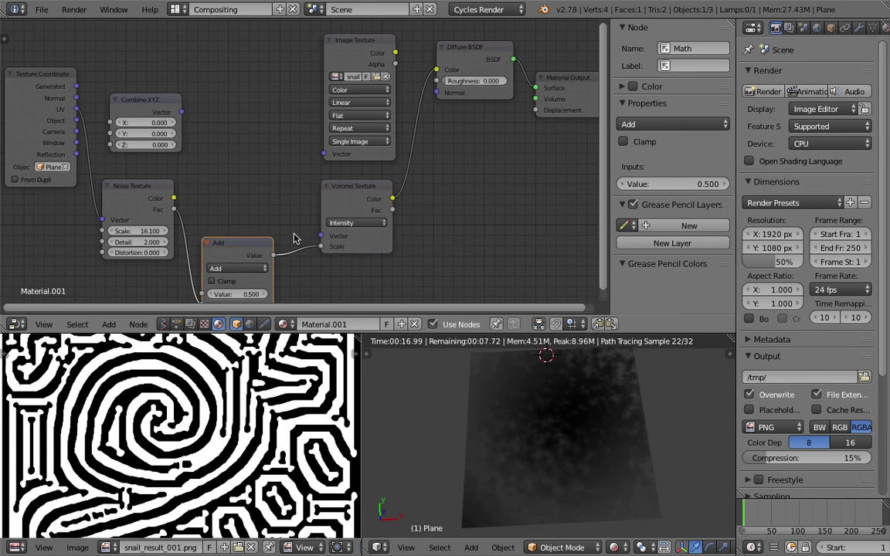
Connect the Texture Coordinate's UV output to the Voronoi's Vector, shift the Combine XYZ node up, and set the noise Scale to 26.9.
drag(321, 236, 77, 109)
drag(135, 103, 201, 67)
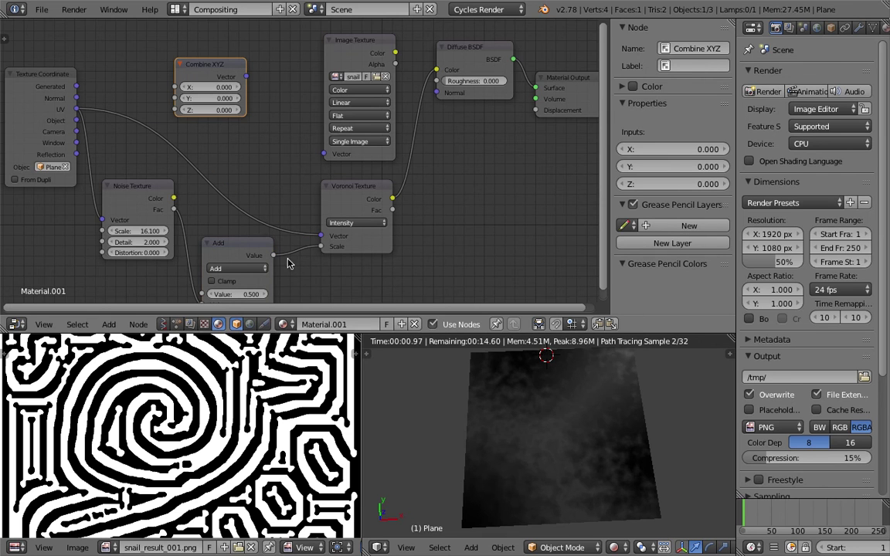
drag(135, 231, 236, 231)
middle_drag(608, 430, 602, 435)
scroll(538, 435, down, 2)
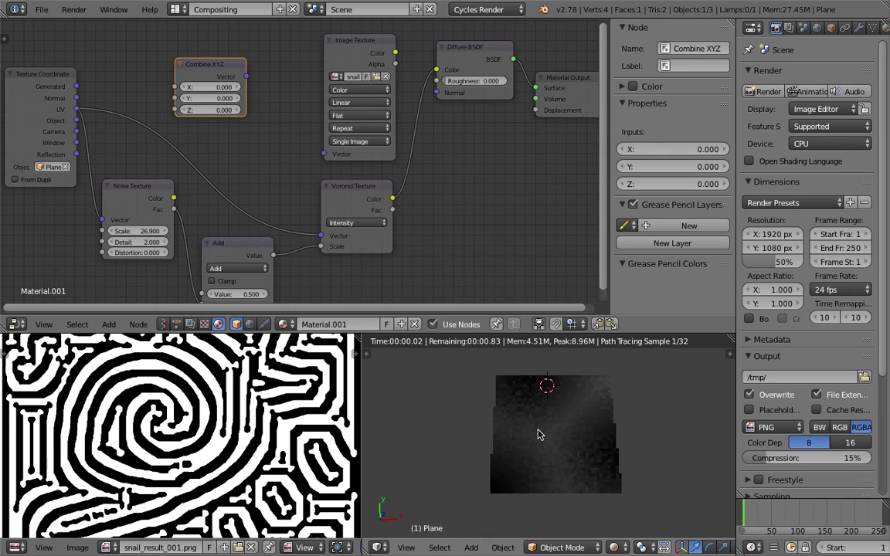
Replace the Diffuse BSDF node with an Emission node placed between the texture nodes and the Material Output.
middle_drag(486, 165, 463, 173)
click(417, 116)
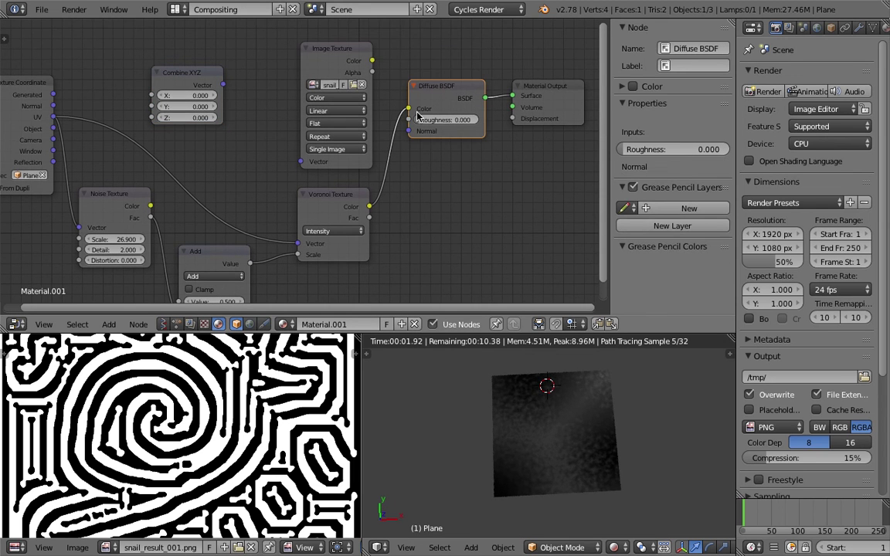
key(x)
key(shift+a)
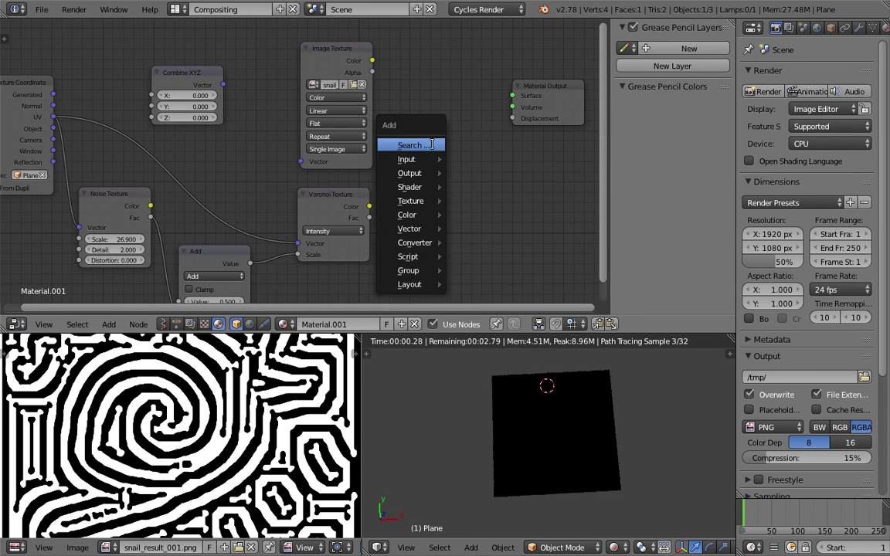
click(410, 146)
text(cell)
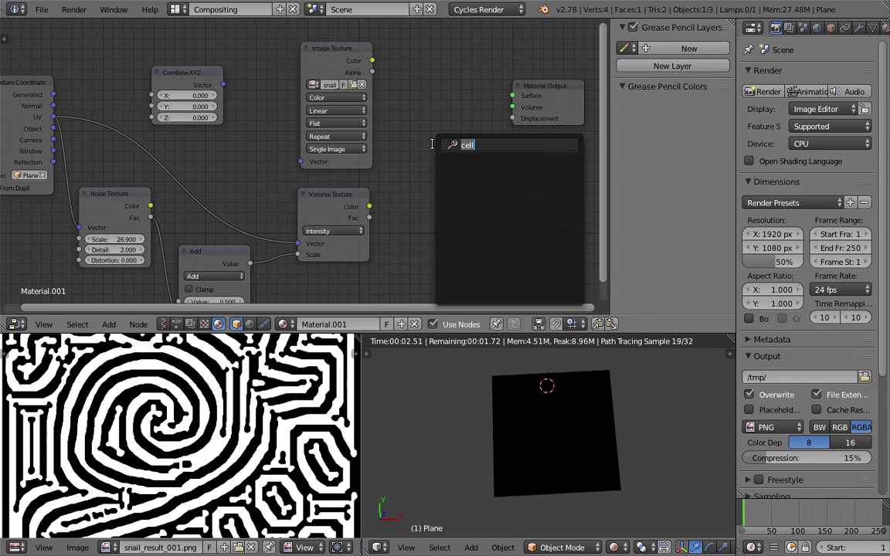
text(em)
key(Return)
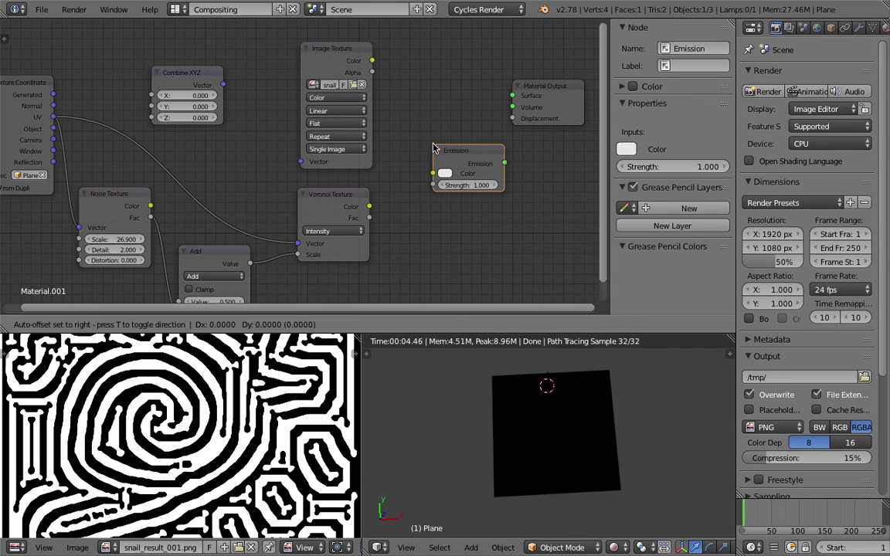
click(423, 154)
key(ctrl+s)
click(404, 136)
Wire the Voronoi's Color through the Emission node into the Material Output's Surface, and lower the Material Output node slightly.
drag(369, 206, 404, 160)
drag(477, 149, 512, 95)
drag(541, 88, 537, 111)
scroll(655, 418, up, 4)
scroll(655, 418, down, 4)
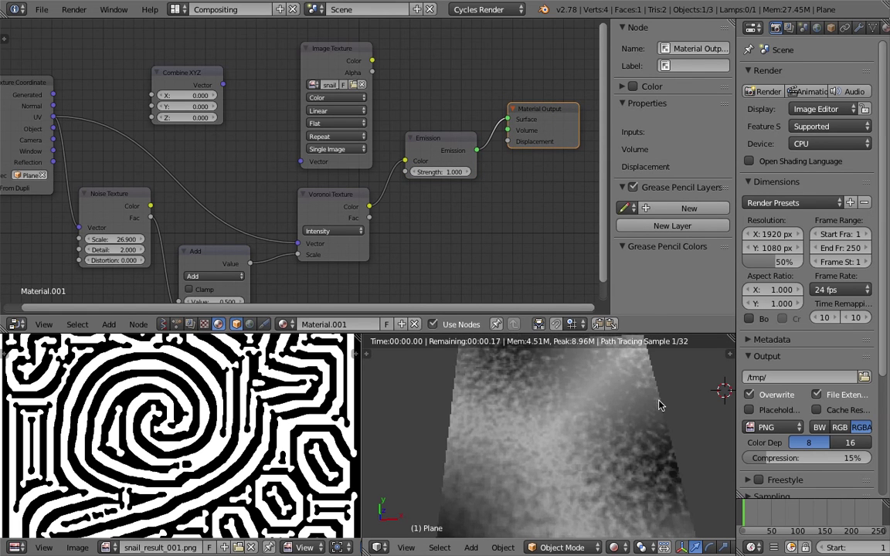
Set the Noise Texture's Scale to 6.7 and its Detail to 1.
middle_drag(136, 231, 151, 189)
key(ctrl+z)
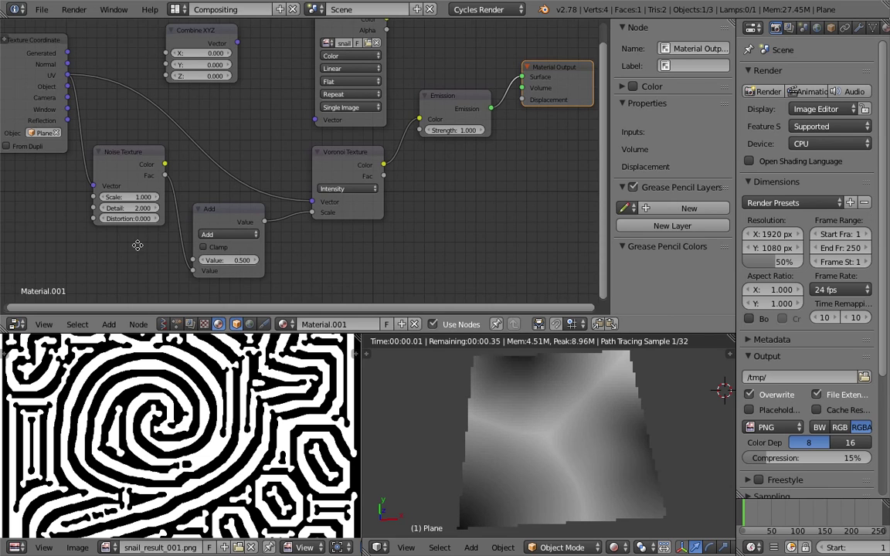
middle_drag(137, 246, 153, 231)
drag(150, 193, 216, 183)
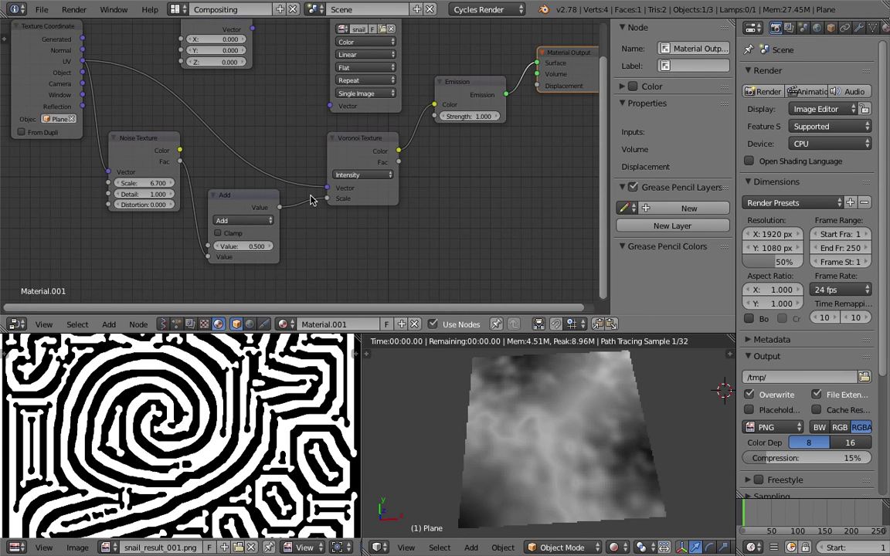
Rearrange the nodes, lowering the Noise Texture beside the Math node and moving the Image Texture next to Combine XYZ.
drag(178, 157, 174, 197)
click(226, 202)
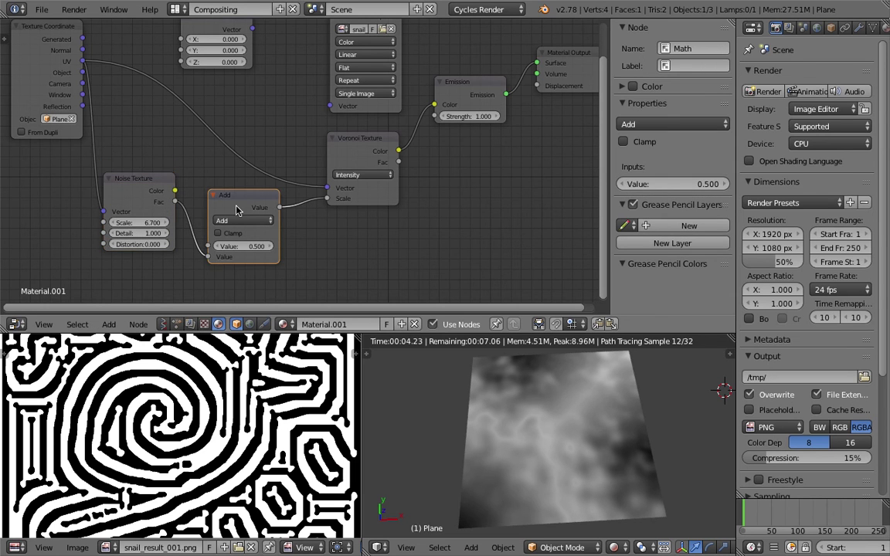
drag(355, 139, 320, 139)
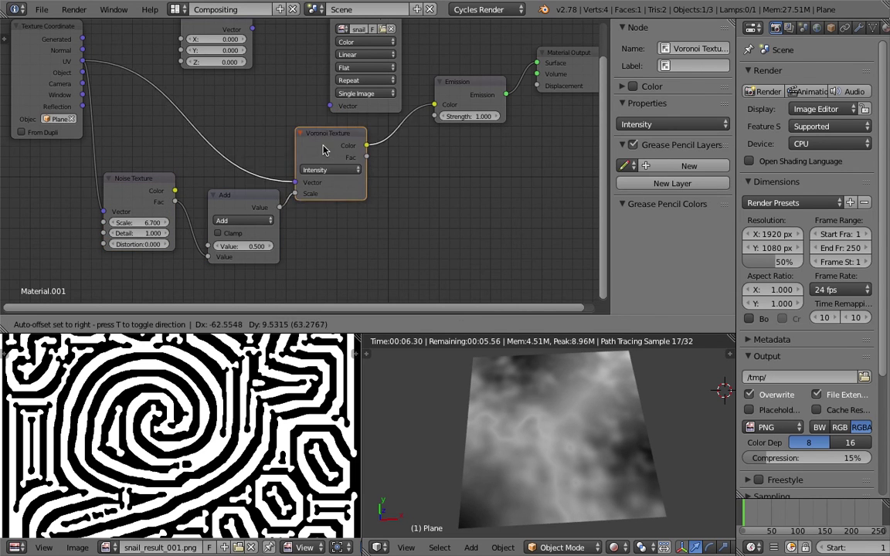
key(Home)
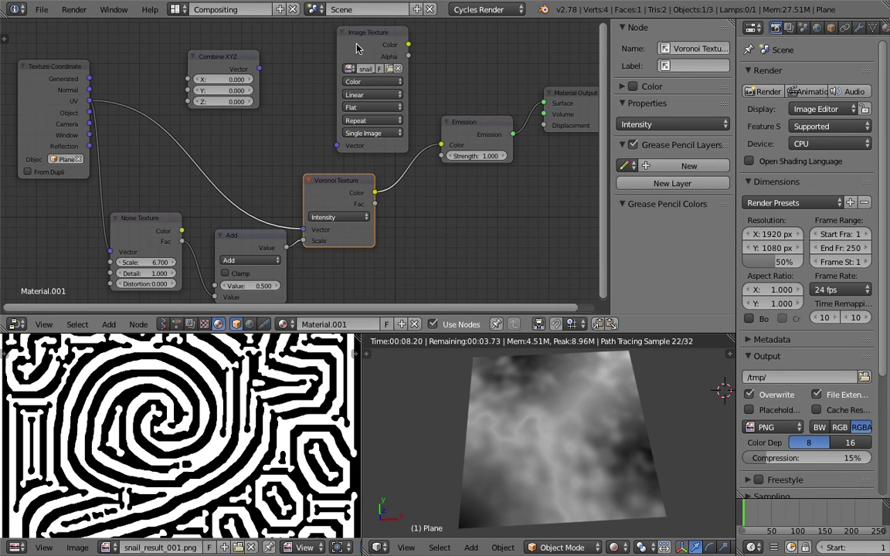
drag(369, 33, 310, 33)
drag(323, 193, 354, 185)
drag(329, 36, 322, 40)
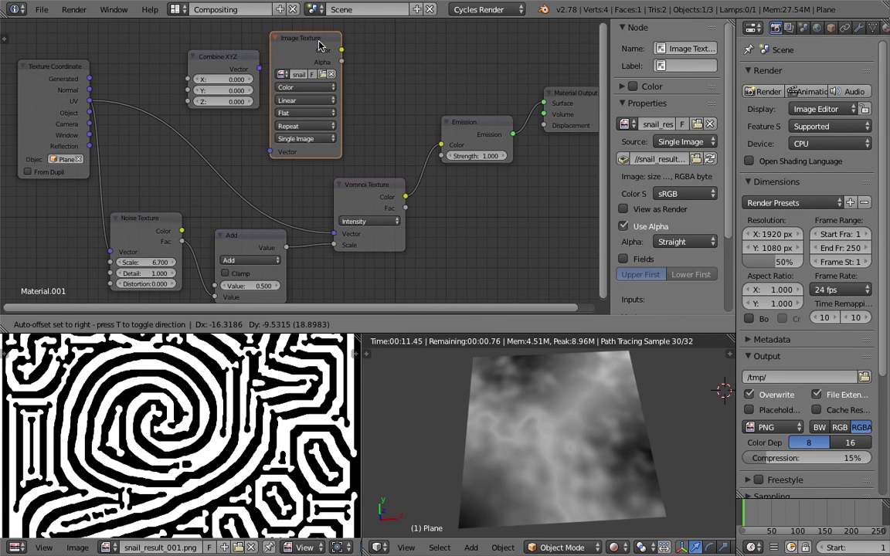
click(365, 186)
scroll(392, 133, down, 2)
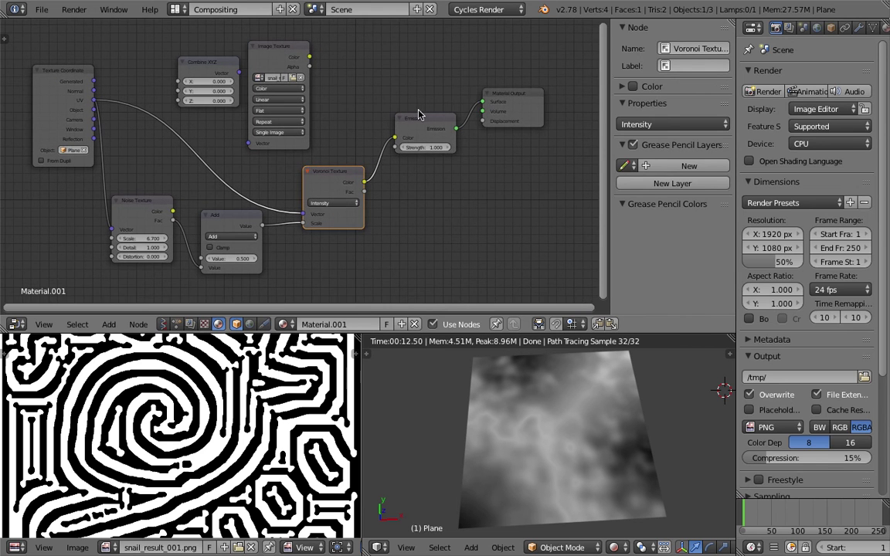
Make room by moving the Emission node aside and add a Vector Math node above the Voronoi Texture.
click(432, 128)
key(space)
text(vec)
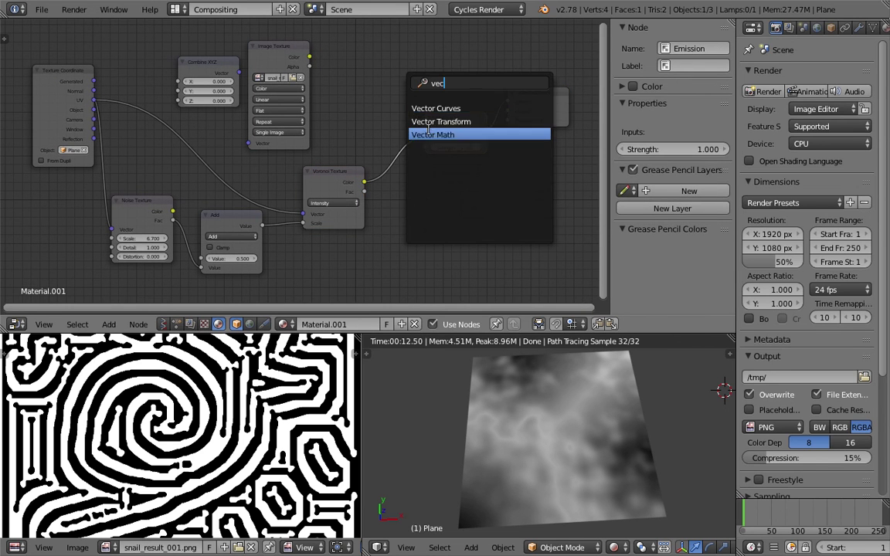
click(428, 133)
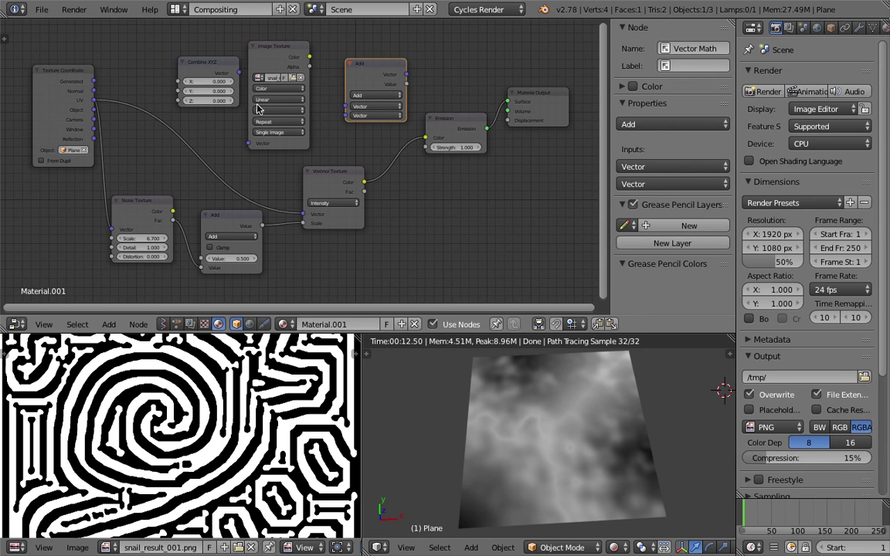
Feed the Image Texture's Color and the Noise Texture's Color into the Vector Math node, and its Vector output into the Emission Color.
drag(74, 72, 78, 102)
middle_drag(122, 143, 164, 129)
drag(176, 194, 364, 78)
drag(310, 43, 392, 91)
drag(409, 64, 471, 122)
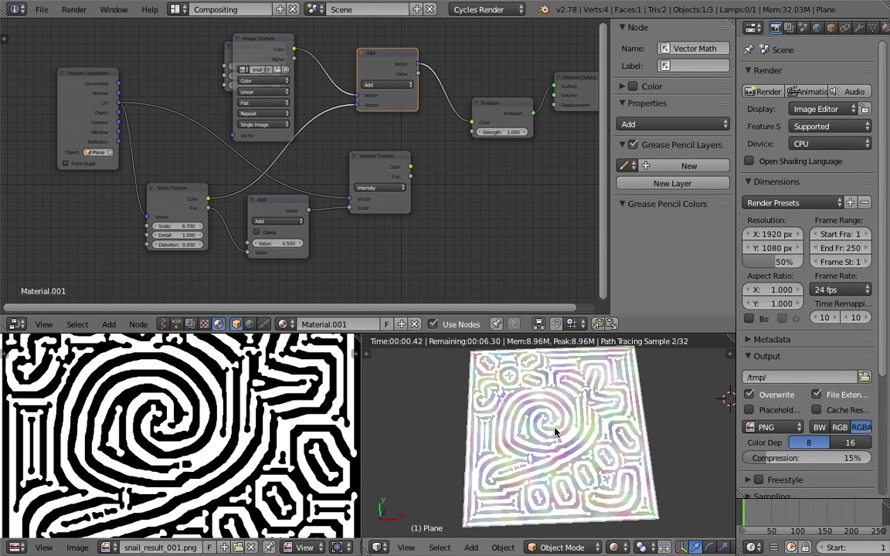
Compare the Vector Math node's Add and Subtract operations on the plane, and set it to Subtract.
click(398, 85)
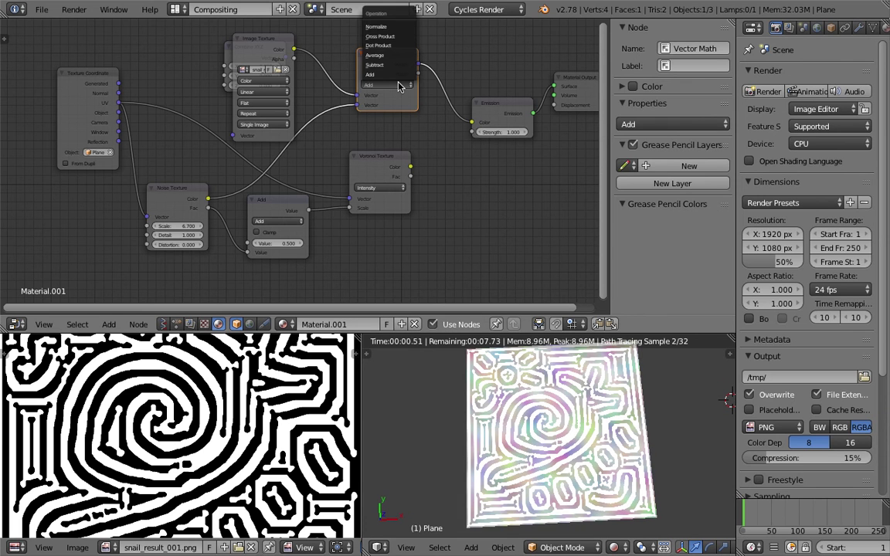
click(397, 68)
click(395, 84)
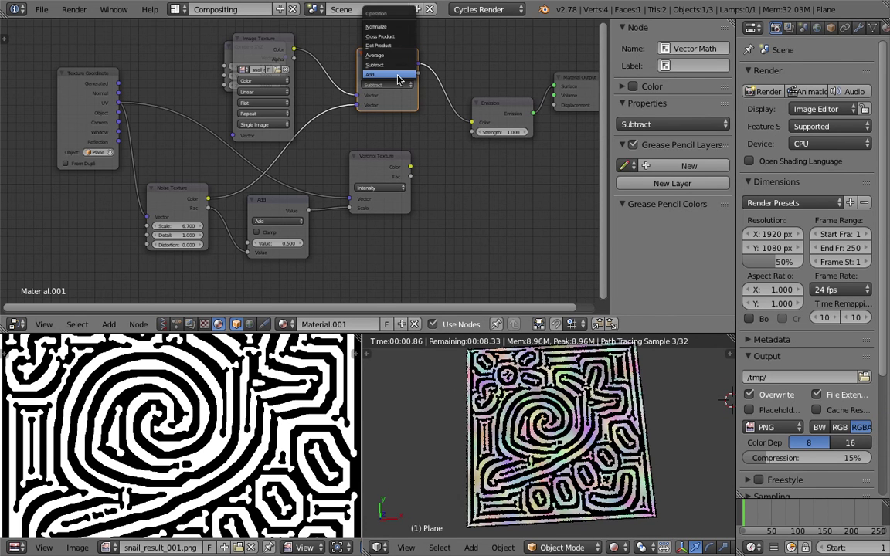
click(397, 62)
click(395, 83)
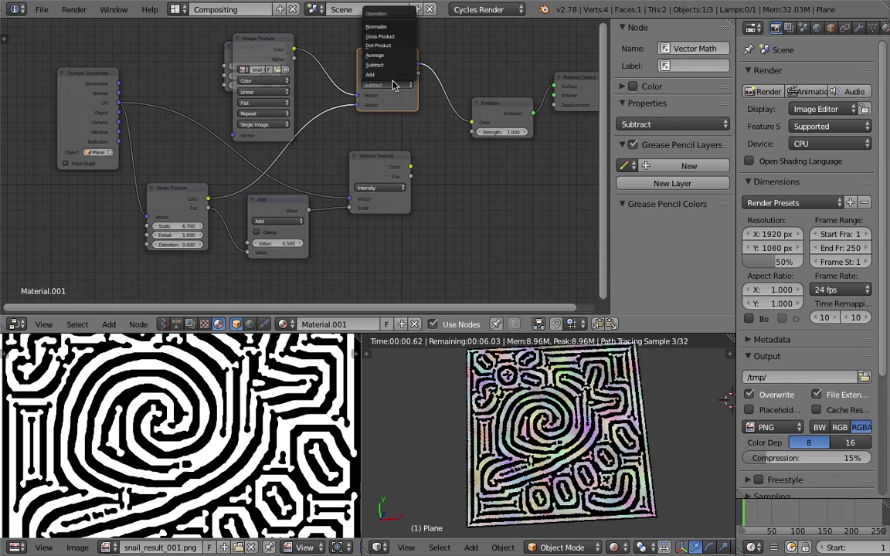
click(391, 61)
click(396, 77)
click(399, 80)
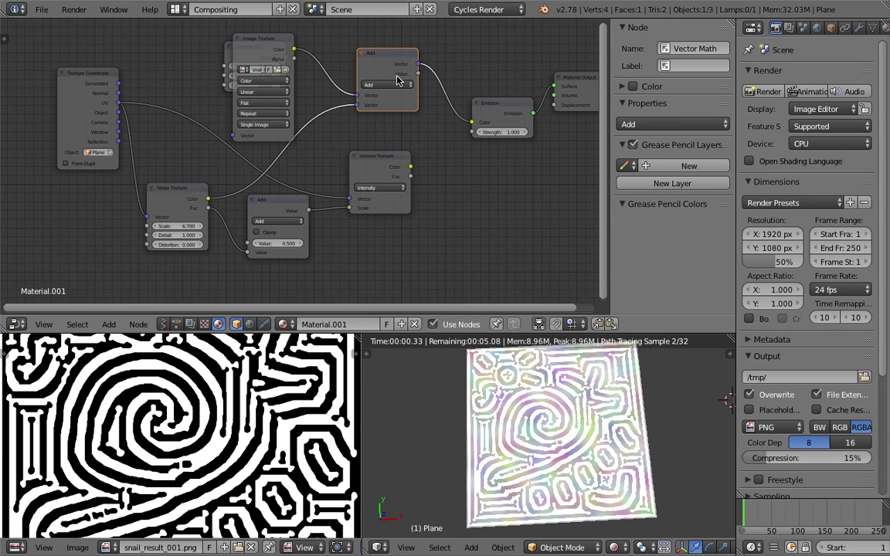
click(397, 80)
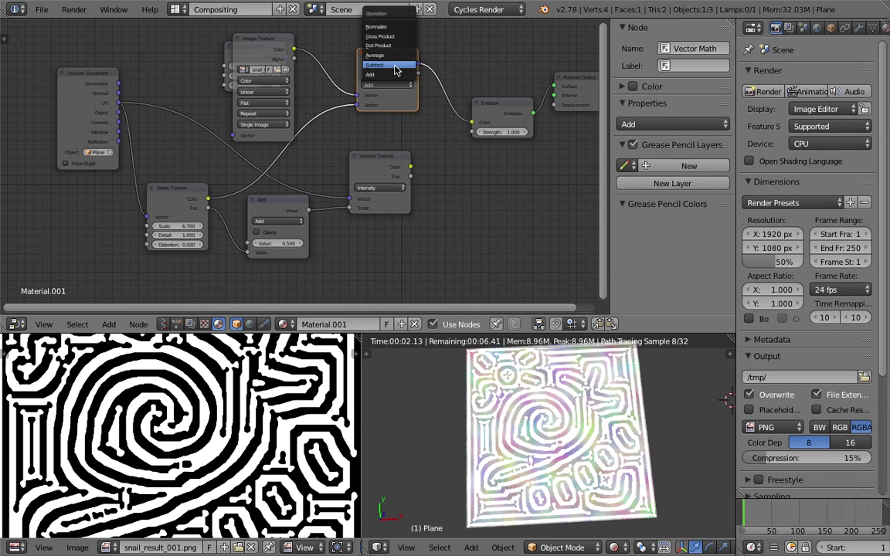
click(395, 70)
Connect the Noise Texture's Fac output to the Emission node's Strength.
drag(407, 158, 436, 152)
mouse_move(188, 201)
mouse_down()
mouse_move(178, 203)
mouse_move(231, 197)
mouse_move(448, 124)
mouse_move(472, 132)
mouse_up()
key(ctrl+s)
click(178, 203)
key(ctrl+s)
click(473, 222)
Delete the Voronoi Texture node and the scalar Math node set to Add.
click(386, 152)
key(x)
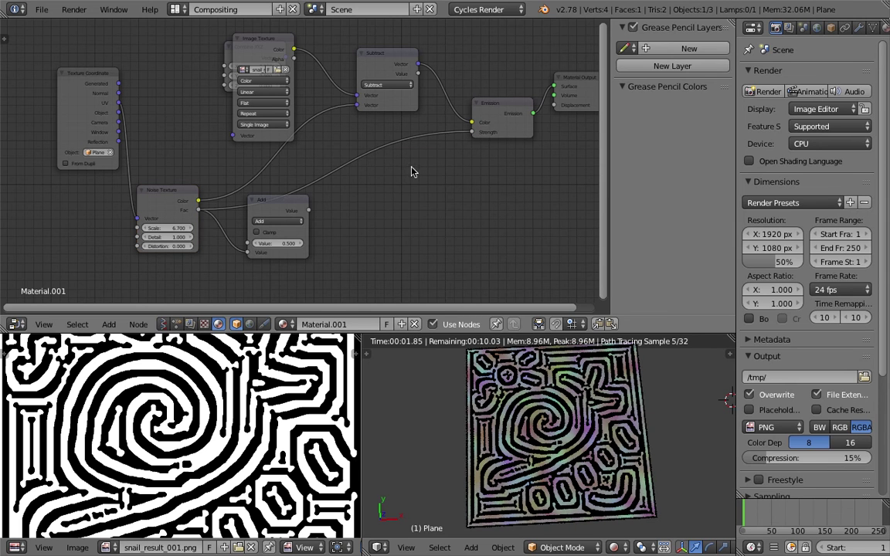
click(282, 202)
key(x)
Try moving the Image Texture node below the Subtract node and deleting it, and undo the deletion.
click(263, 40)
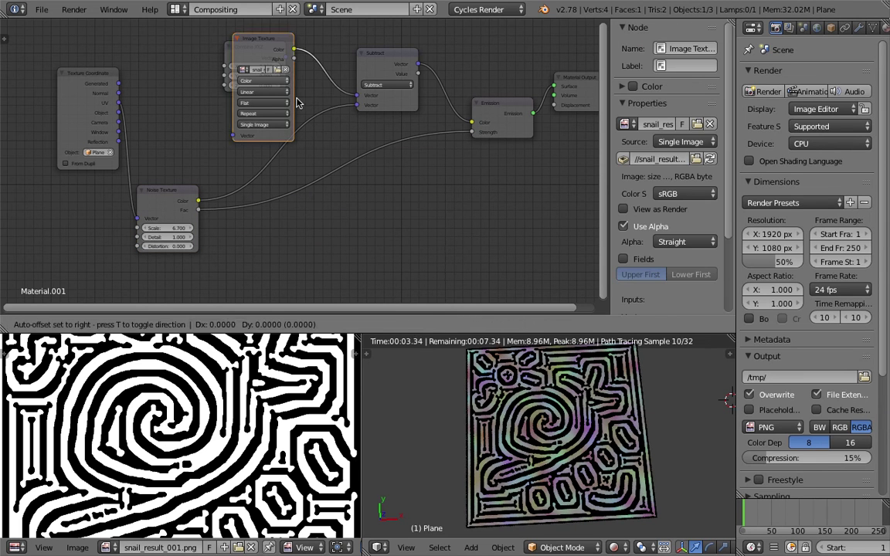
drag(263, 40, 382, 166)
key(x)
mouse_move(403, 64)
mouse_down()
mouse_move(383, 71)
mouse_move(377, 86)
mouse_move(402, 75)
mouse_up()
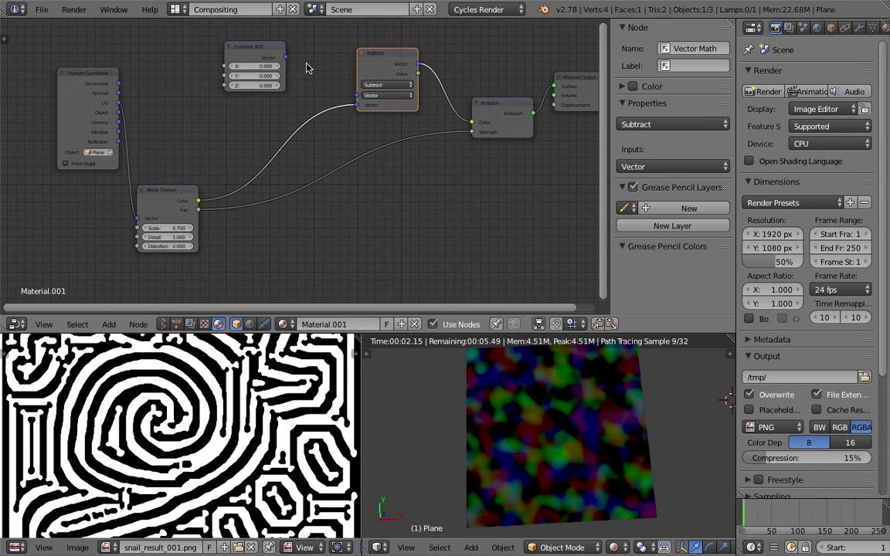
click(357, 118)
key(ctrl+z)
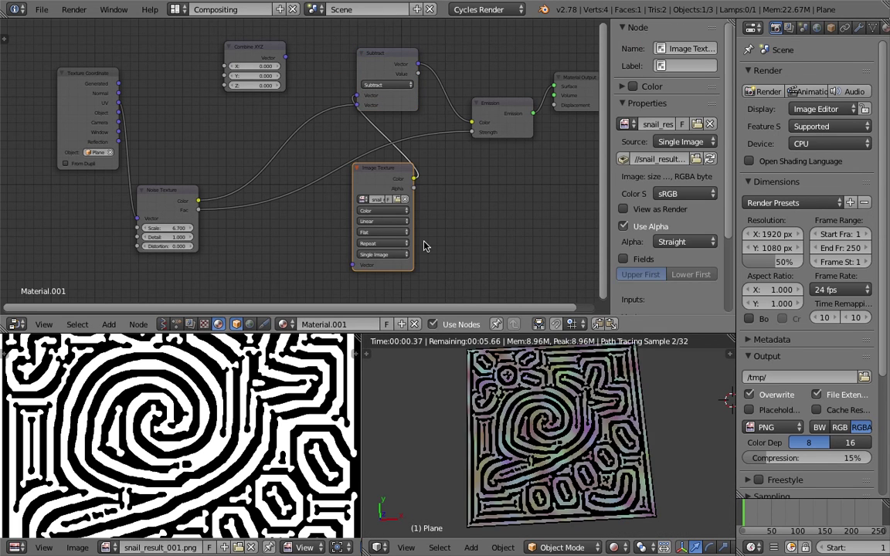
Place the Image Texture node between the Texture Coordinate and Subtract nodes, and delete the unused Combine XYZ node.
key(g)
key(Escape)
key(ctrl+z)
key(ctrl+z)
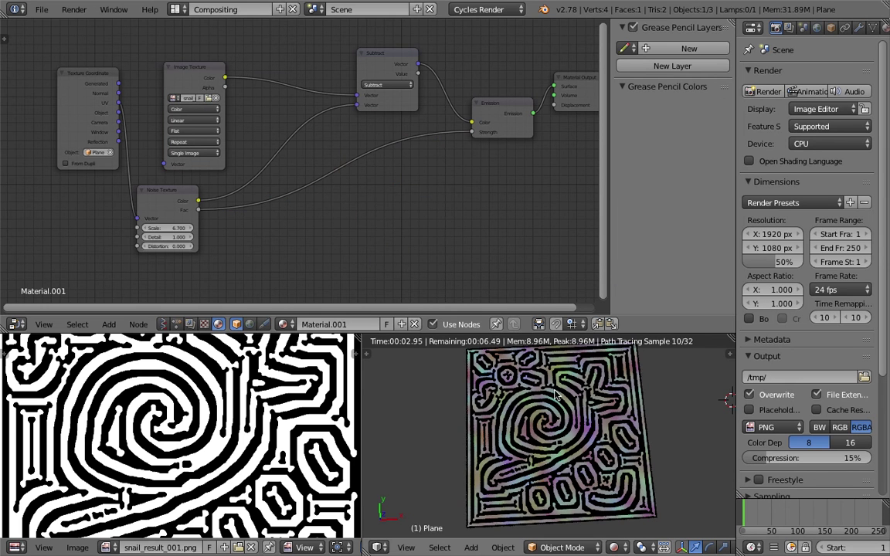
Tidy the node layout by moving the Subtract, Emission and Material Output nodes closer to the texture nodes.
scroll(618, 438, up, 2)
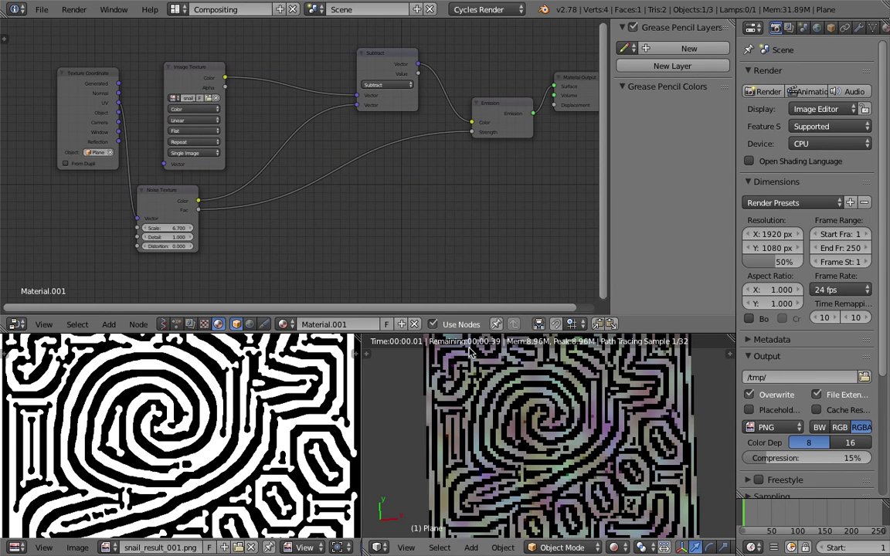
middle_drag(354, 218, 394, 202)
drag(237, 52, 250, 48)
middle_drag(317, 102, 255, 128)
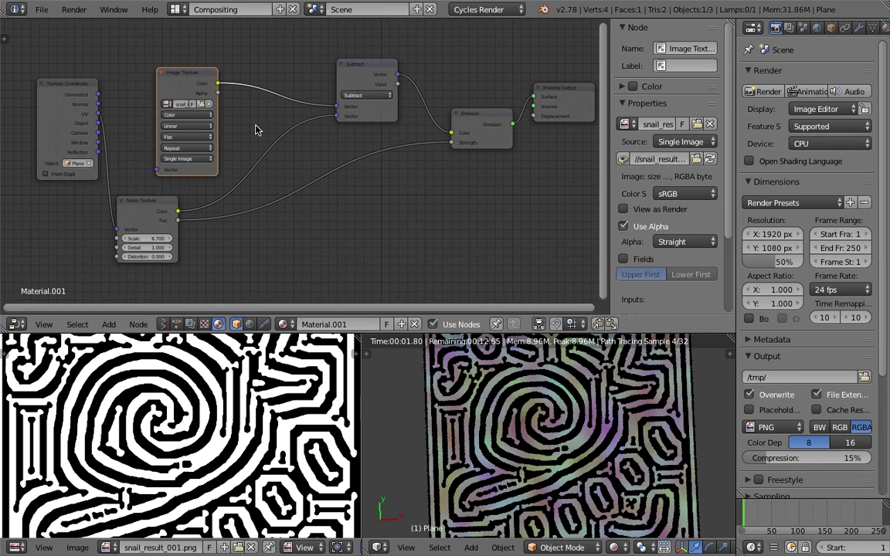
drag(456, 116, 405, 139)
middle_drag(522, 118, 498, 126)
drag(516, 99, 498, 102)
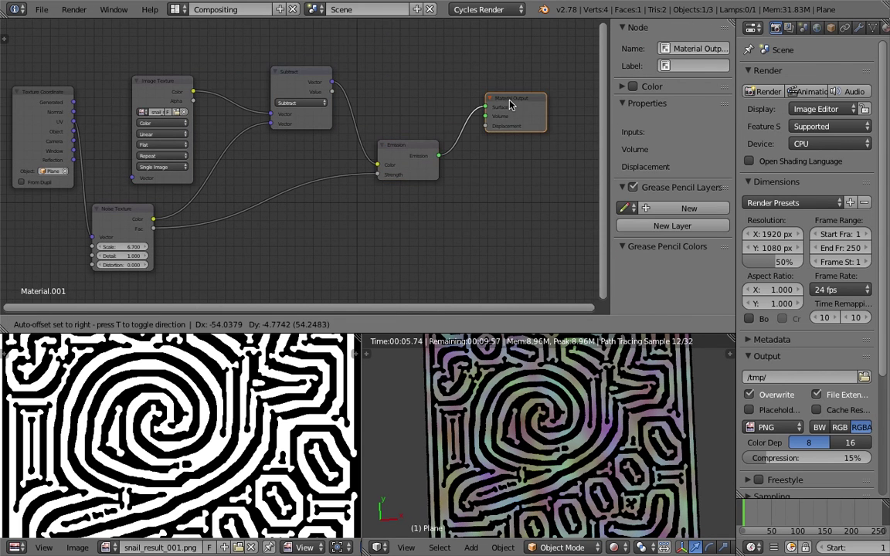
scroll(413, 143, down, 2)
Compare the snail image with the displaced grid's render in the other Blender window, and maximize the render result view.
scroll(176, 479, down, 4)
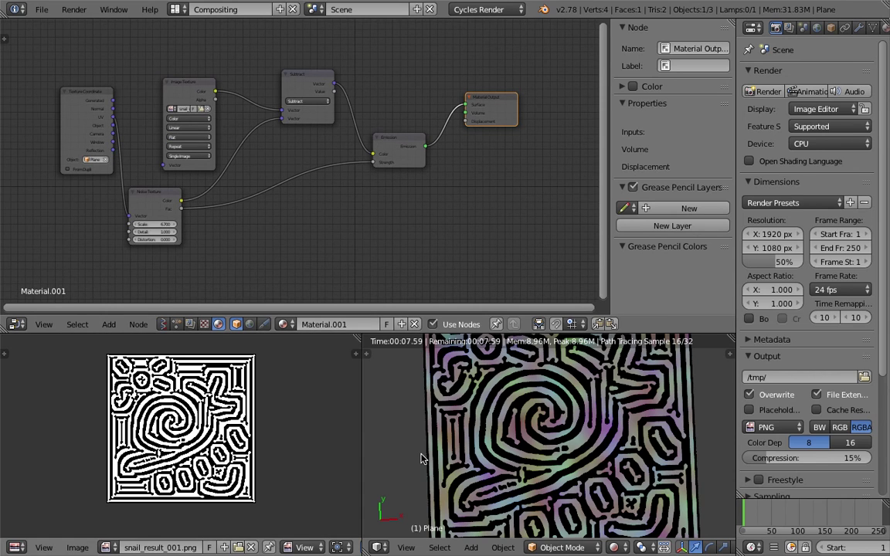
scroll(491, 424, up, 2)
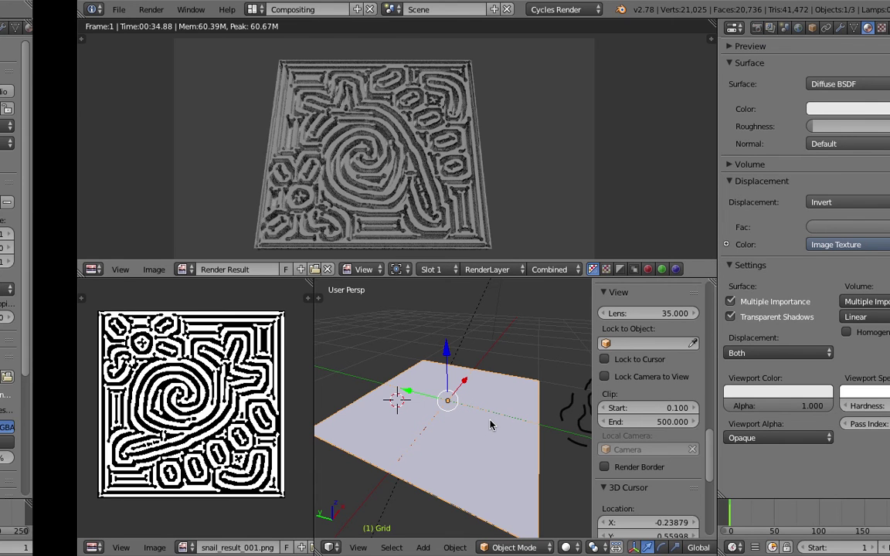
scroll(424, 189, up, 3)
scroll(347, 188, down, 3)
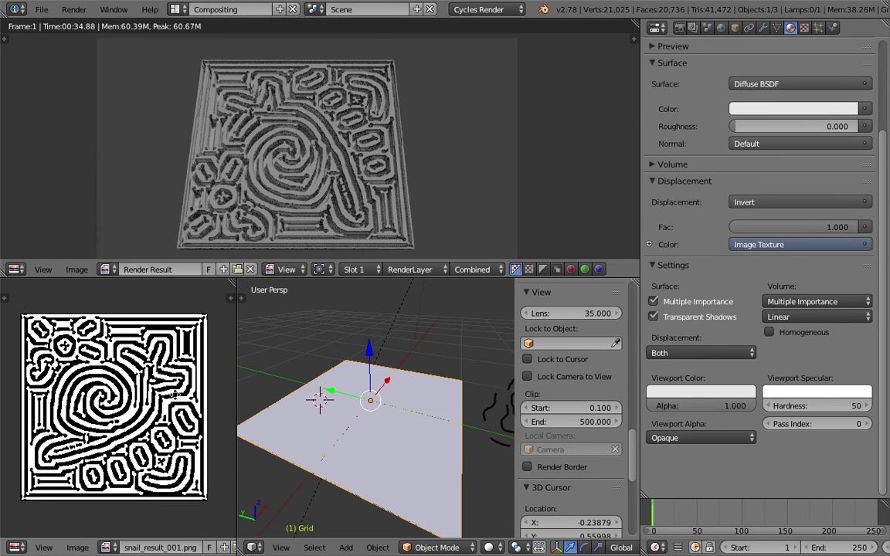
scroll(340, 189, up, 2)
scroll(328, 195, down, 1)
scroll(332, 177, down, 1)
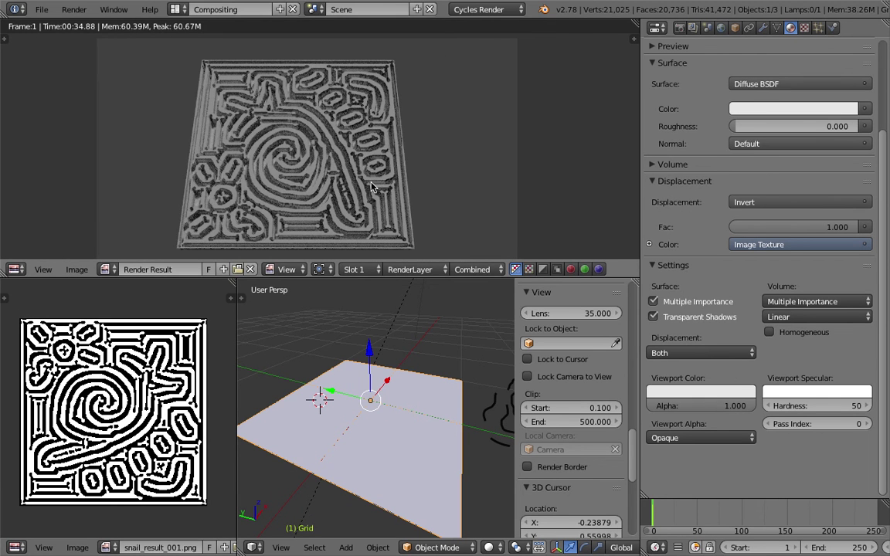
scroll(333, 164, up, 1)
key(ctrl+space)
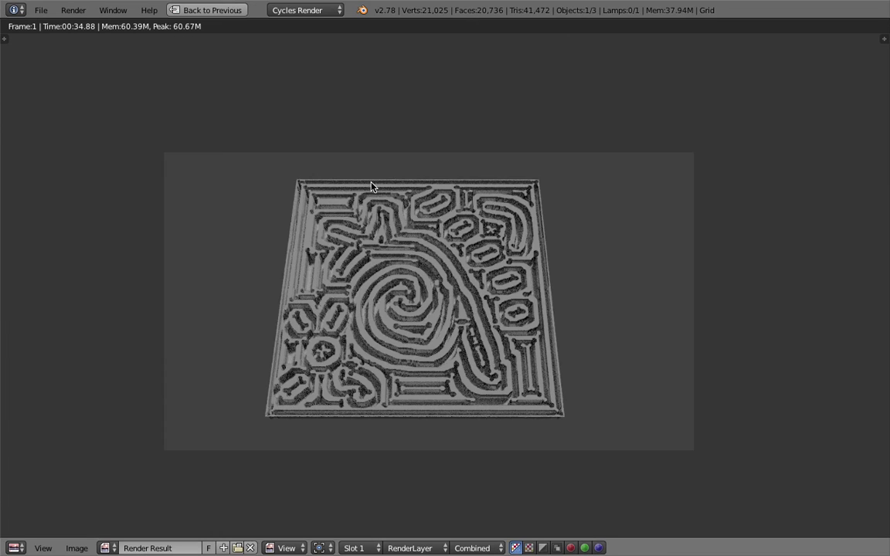
Inspect the displaced grid's render up close, restore the split screen layout, and look through the recently opened files.
scroll(423, 182, up, 2)
scroll(425, 182, down, 1)
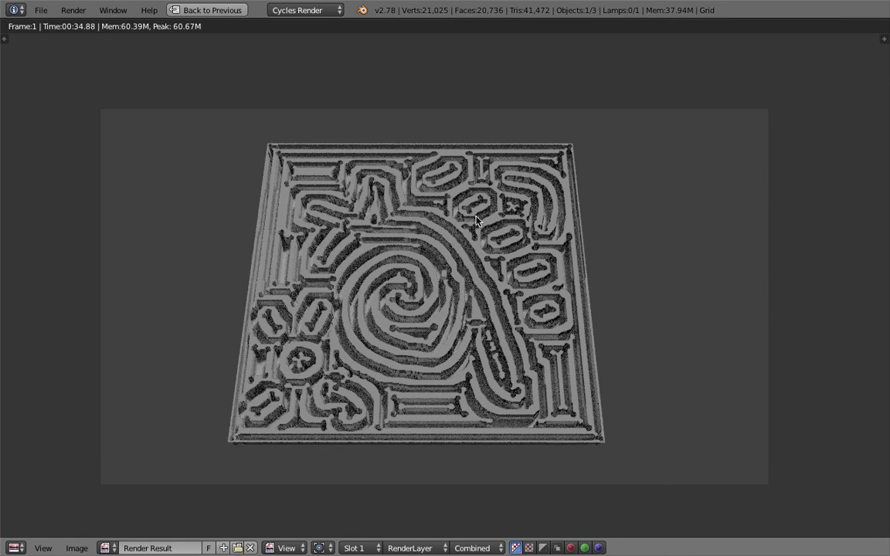
click(232, 11)
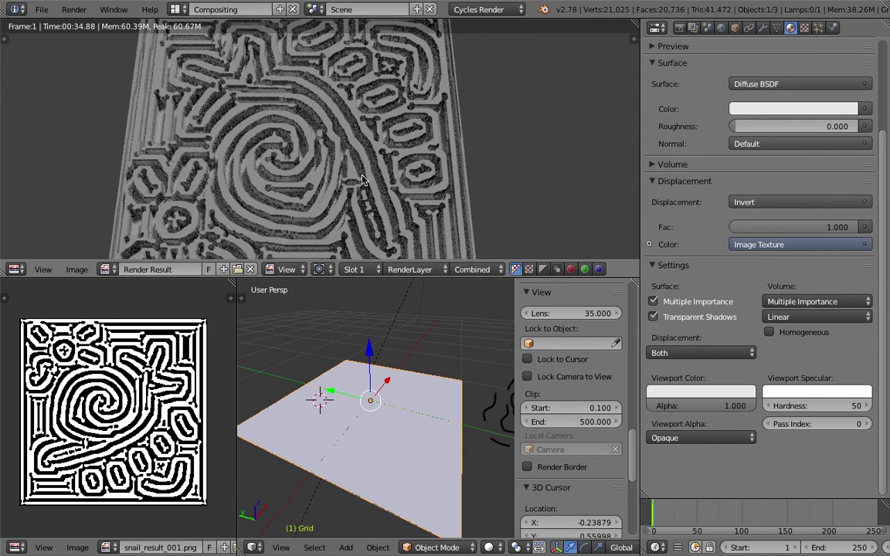
click(41, 10)
mouse_move(90, 55)
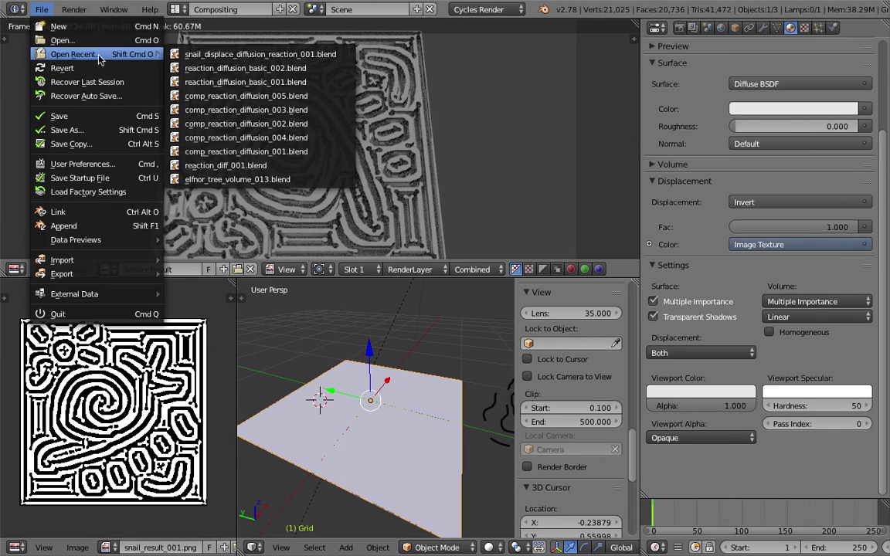
scroll(454, 185, down, 4)
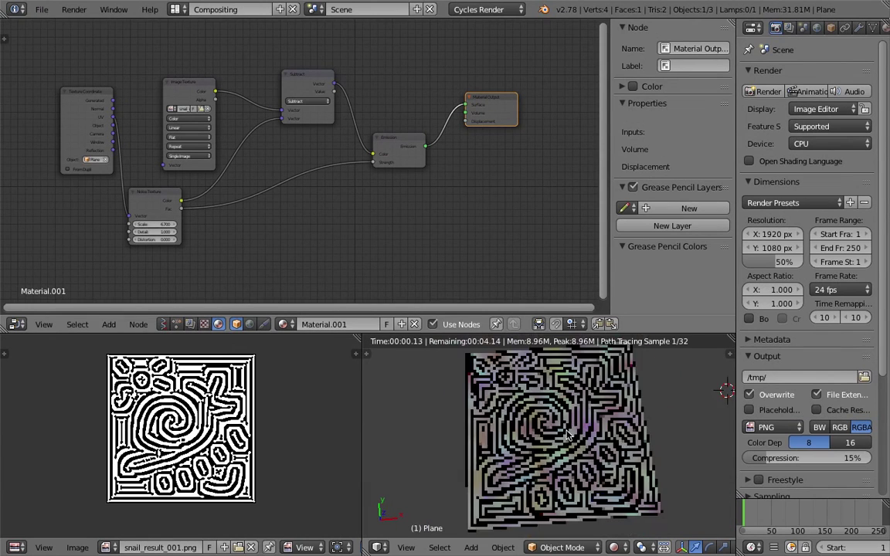
In the emission material window, move the Image Texture node higher and bring the Noise Texture node closer beneath it.
key(KP_7)
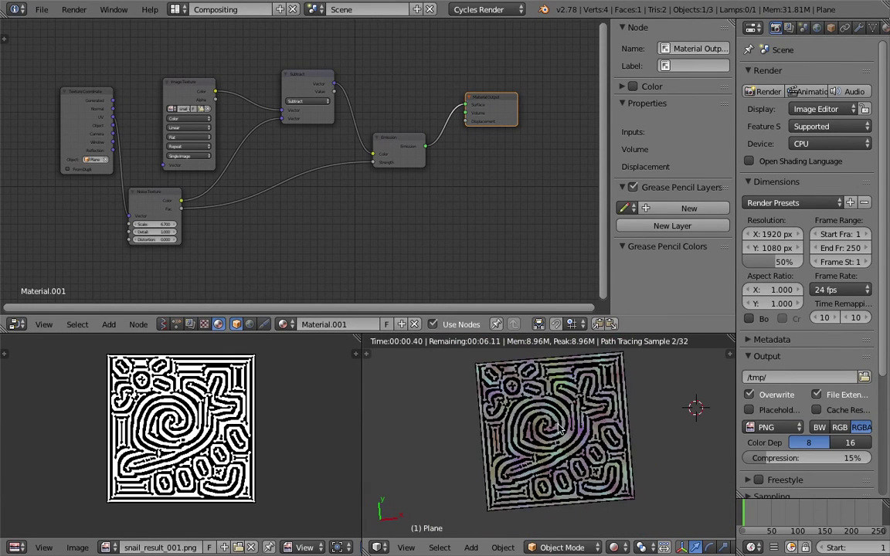
scroll(378, 149, up, 1)
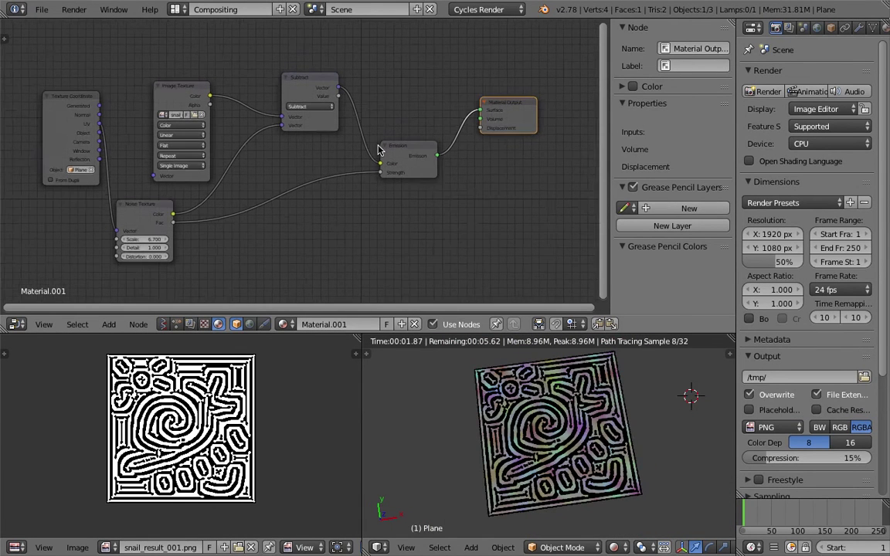
scroll(379, 149, up, 2)
click(167, 73)
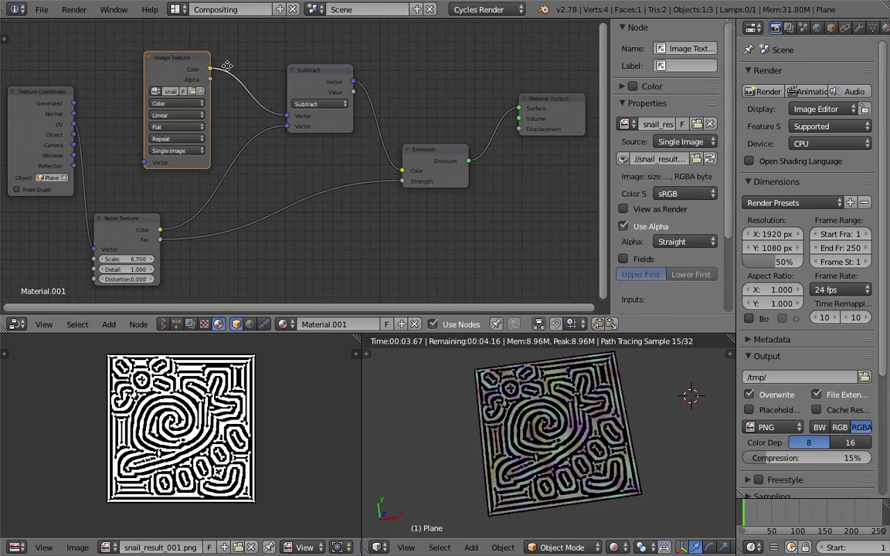
click(69, 98)
drag(127, 231, 140, 212)
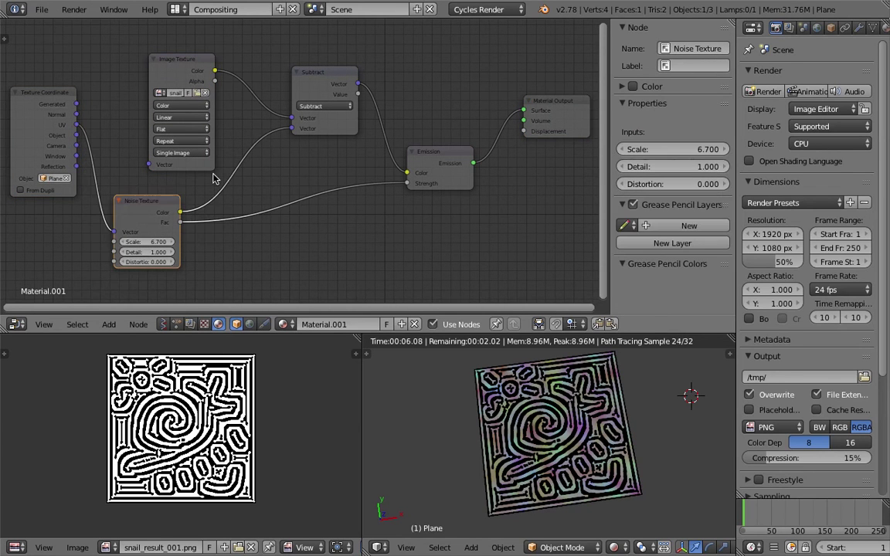
Return to the displaced grid's Blender window and examine the grid from another angle in the 3D view.
click(156, 11)
click(171, 171)
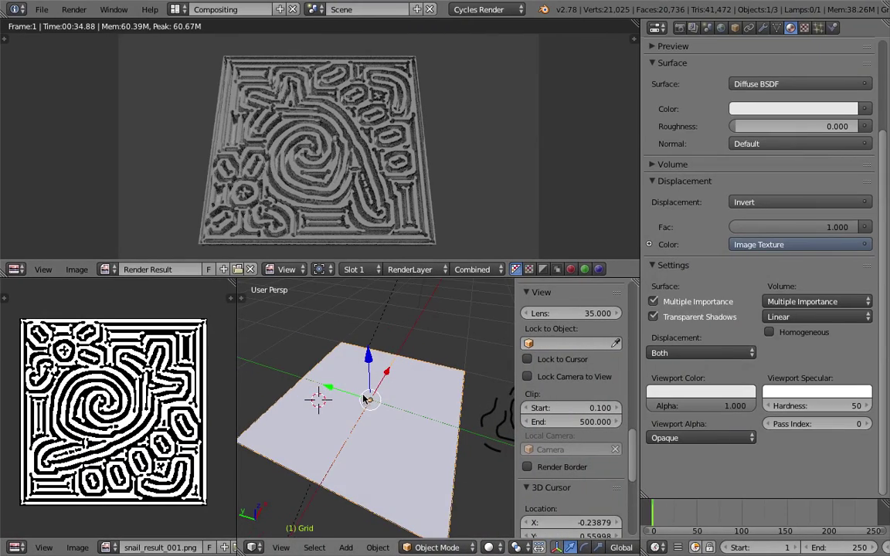
middle_drag(345, 356, 408, 379)
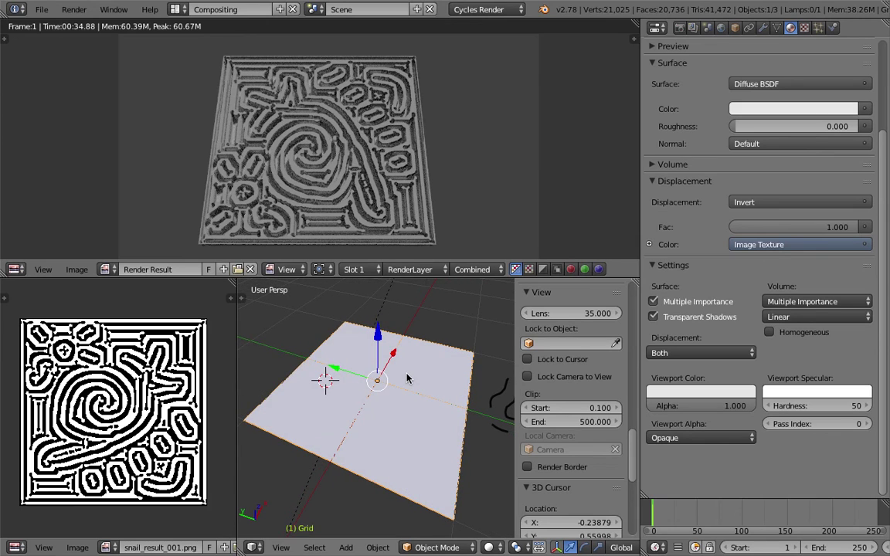